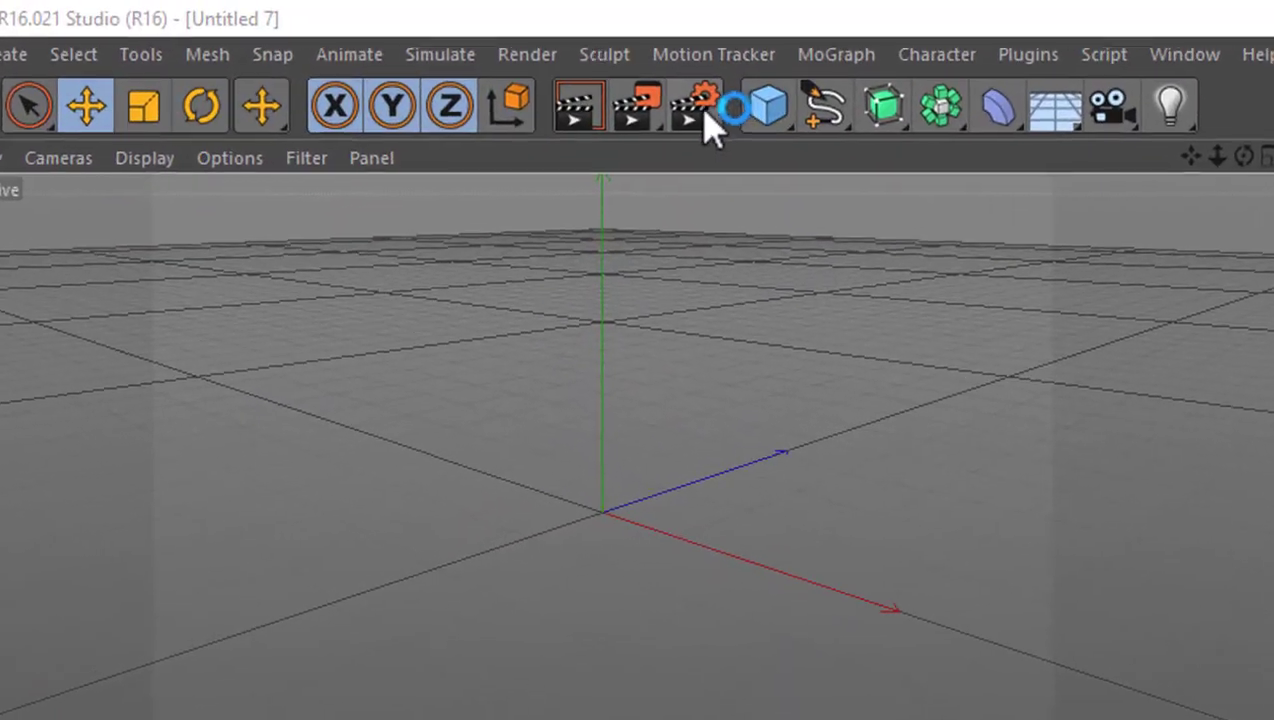
- Set the render output width to 1280 and height to 720 pixels
left_click(706, 112)
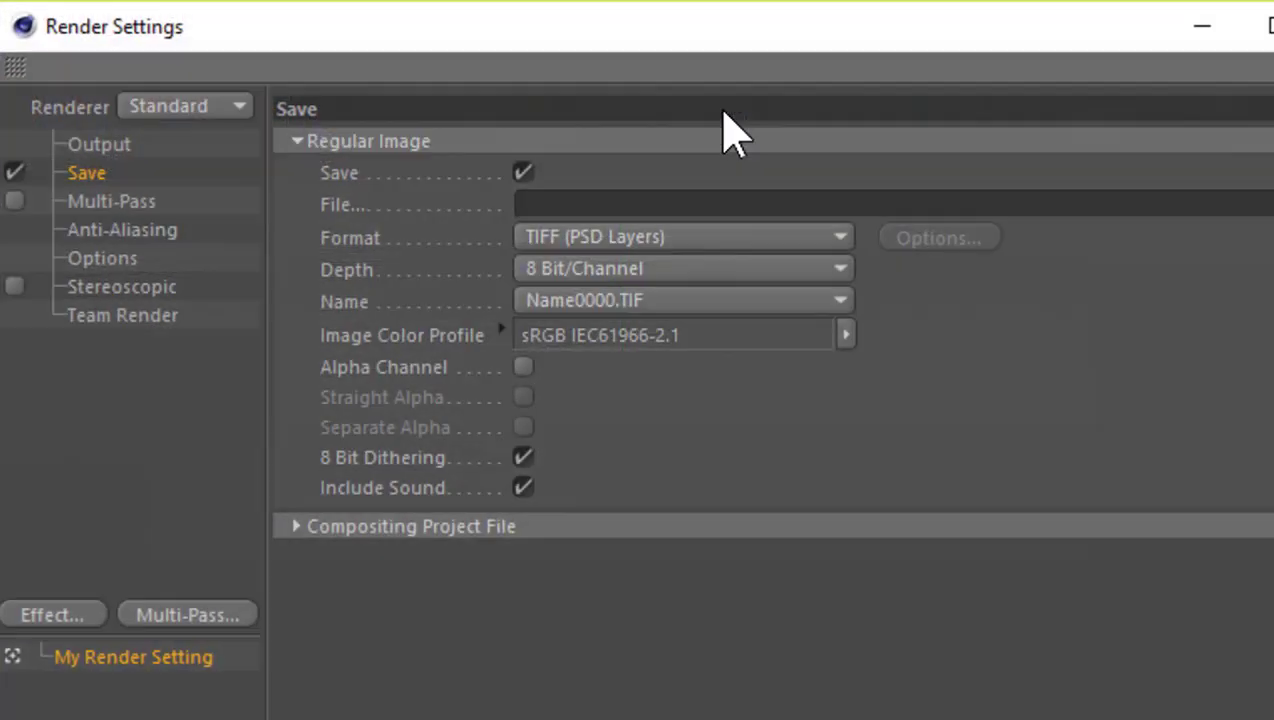
left_click(104, 149)
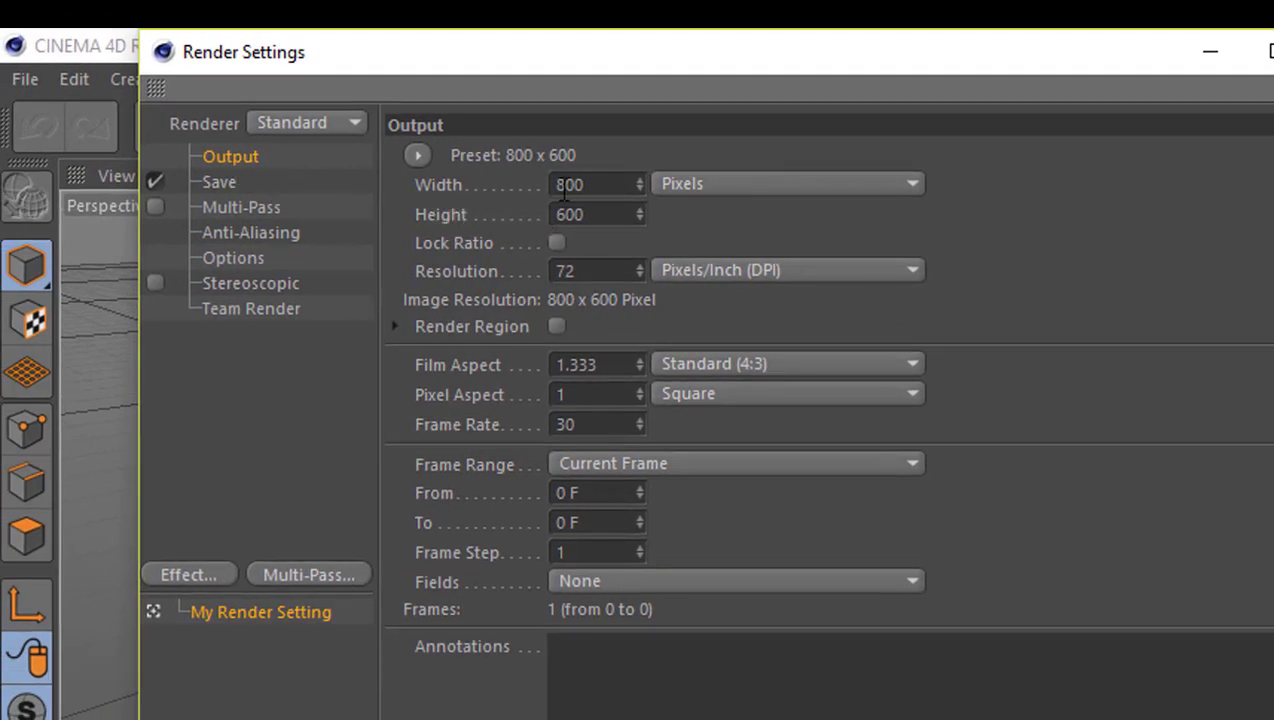
left_click_drag(590, 186, 539, 190)
type("720")
left_click_drag(585, 214, 507, 230)
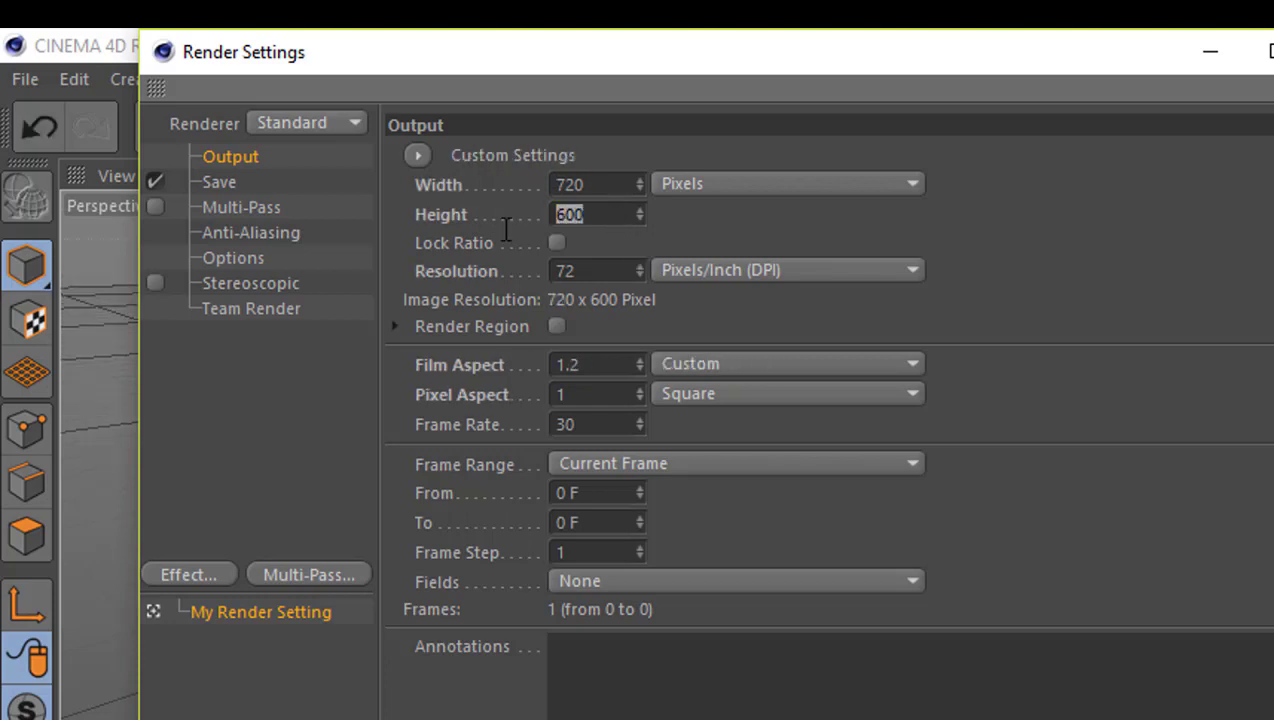
type("1280")
double_click(613, 190)
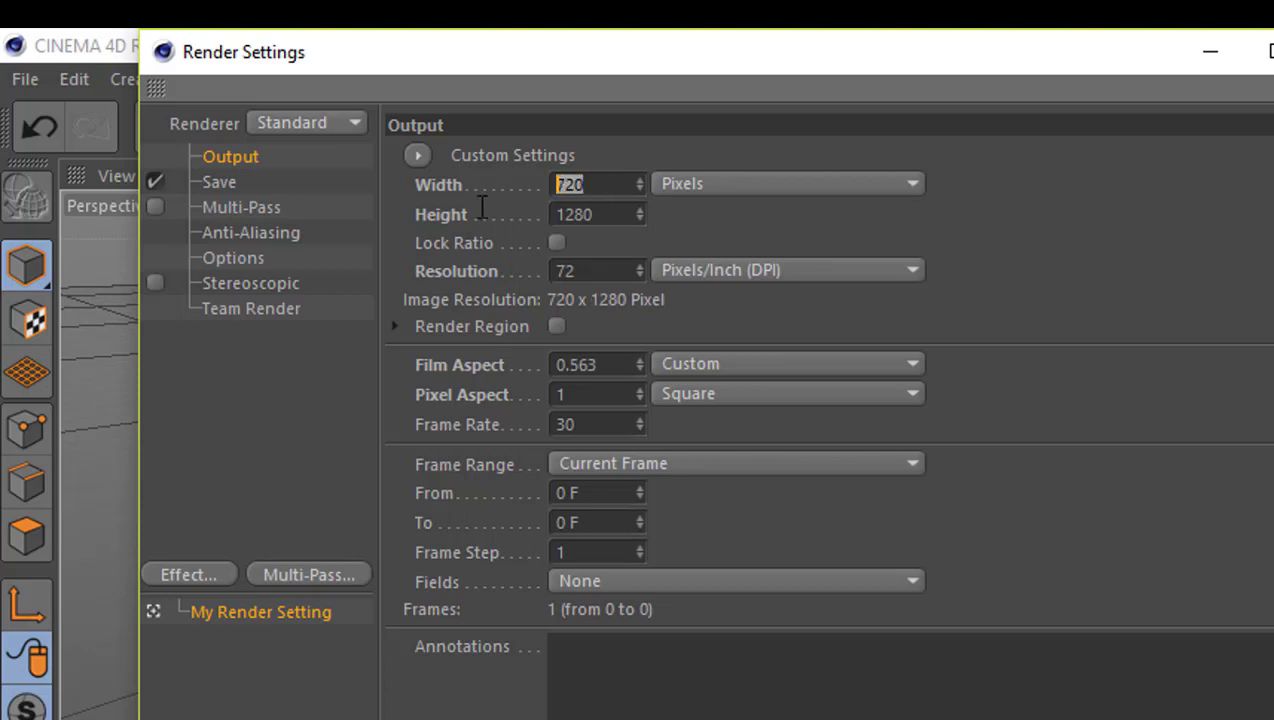
type("128")
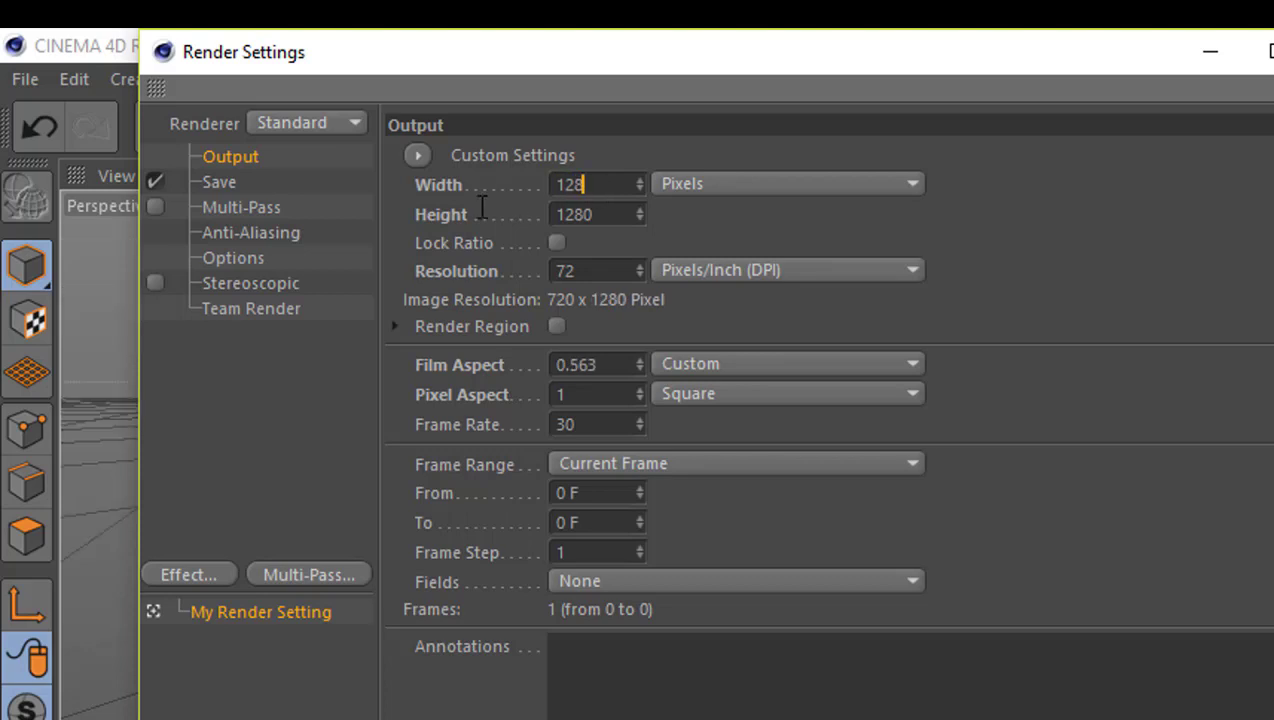
type("0")
key("Tab")
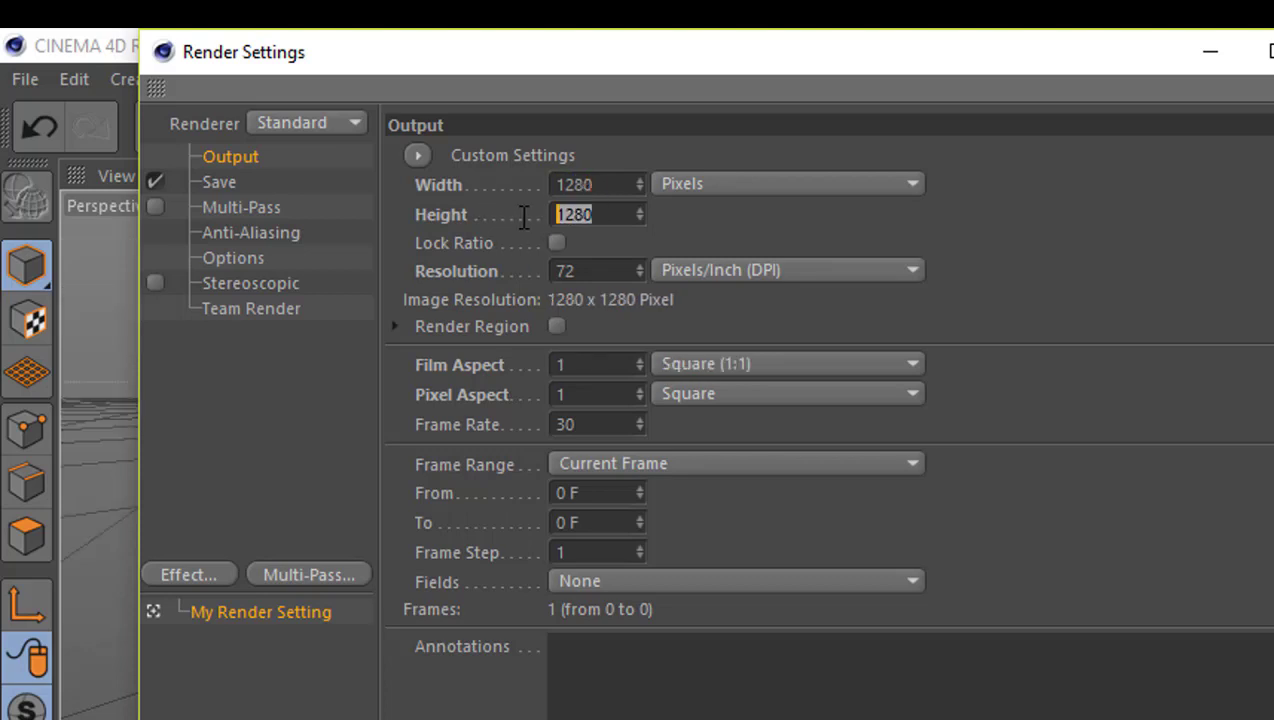
type("720")
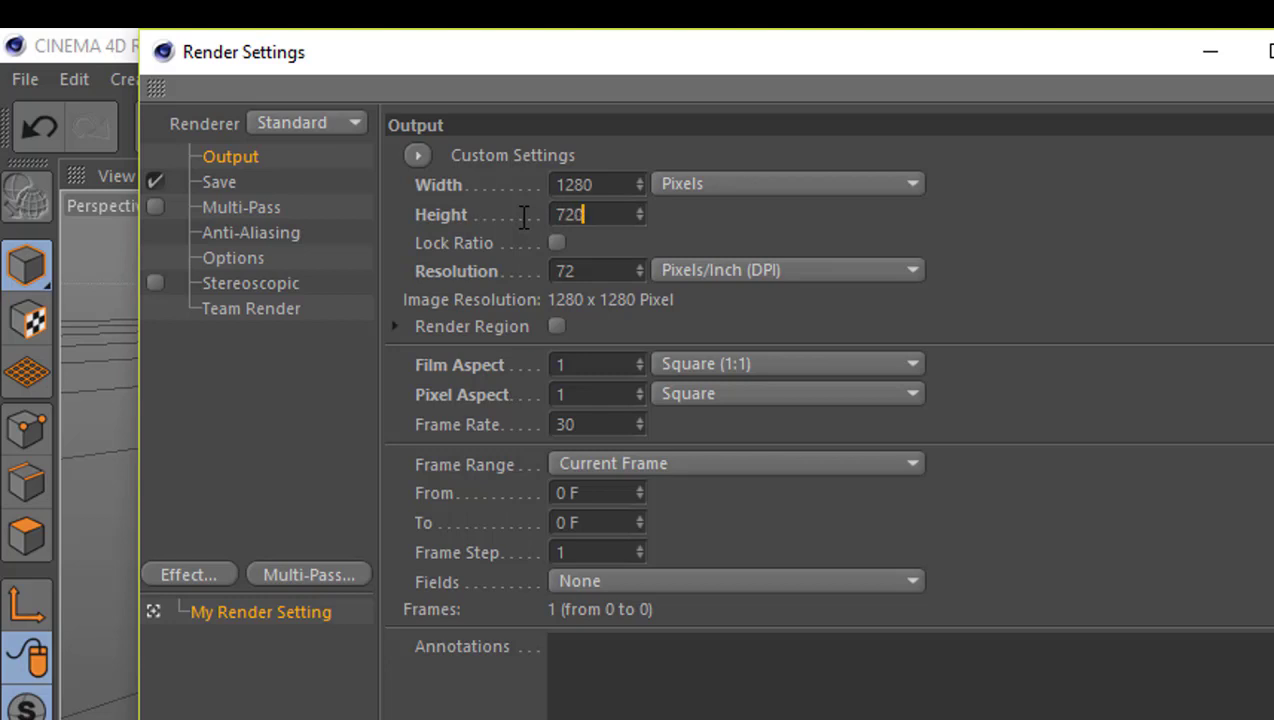
left_click(592, 268)
- Set the output resolution to 300 DPI
double_click(557, 277)
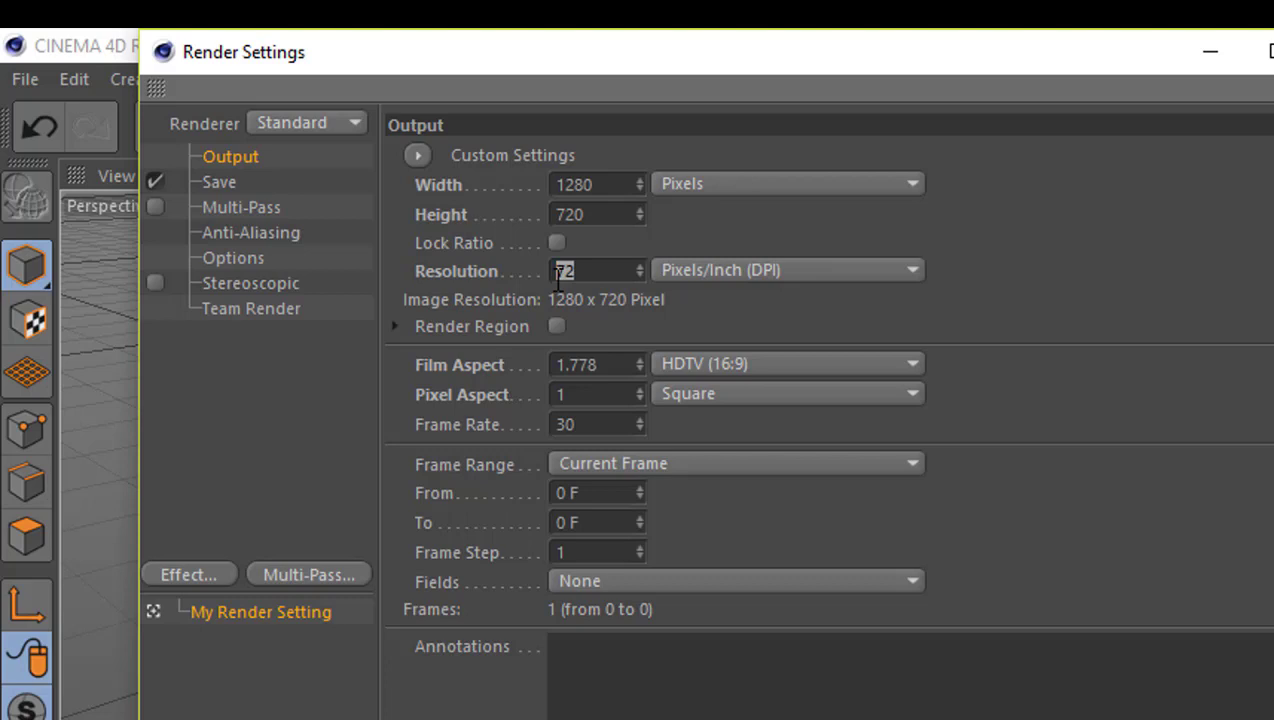
type("300")
left_click_drag(608, 272, 548, 282)
left_click(597, 275)
left_click(603, 275)
left_click_drag(603, 275, 543, 275)
left_click(598, 272)
left_click_drag(600, 273, 548, 278)
- Save renders as PNG with Alpha Channel enabled
left_click(215, 190)
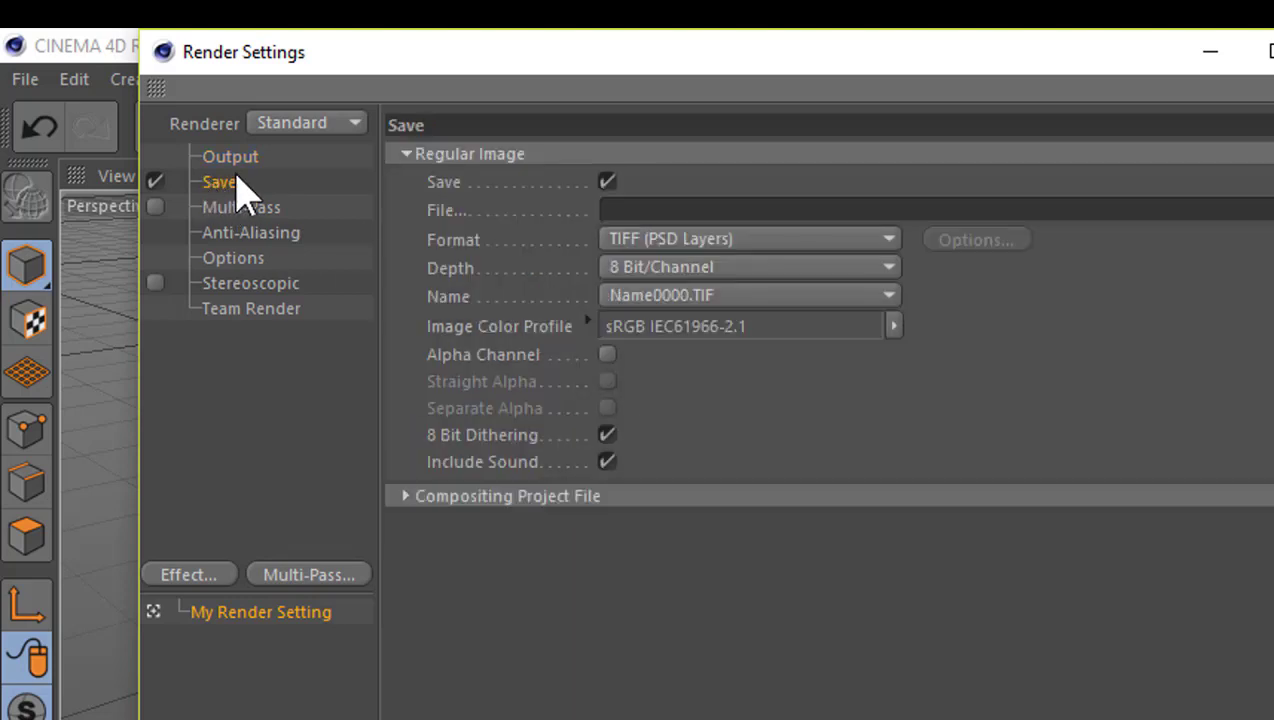
left_click(884, 239)
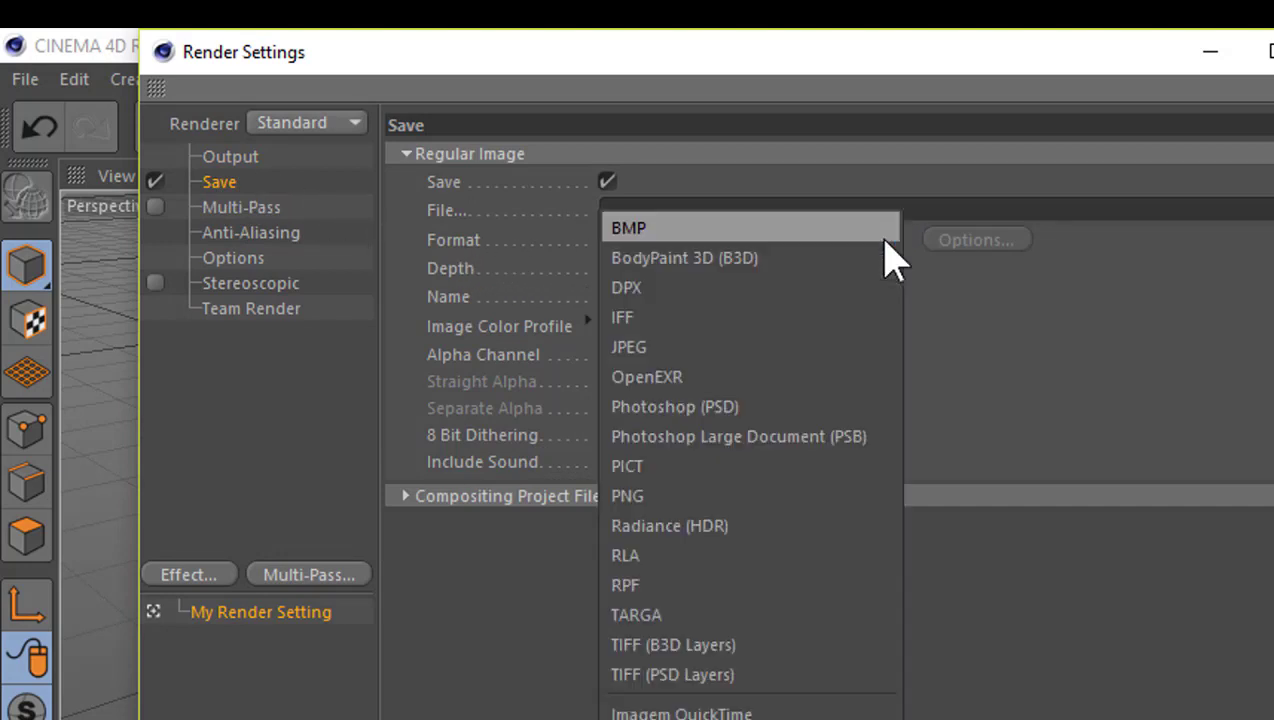
left_click(632, 496)
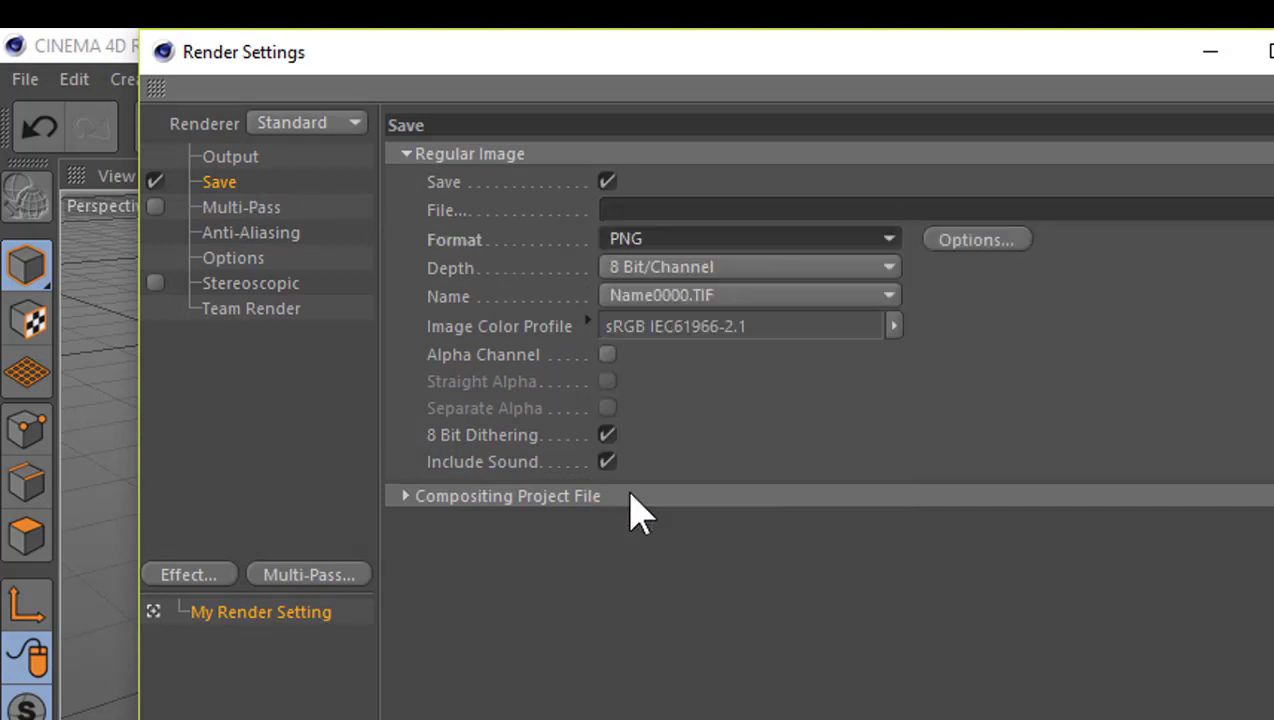
left_click(608, 356)
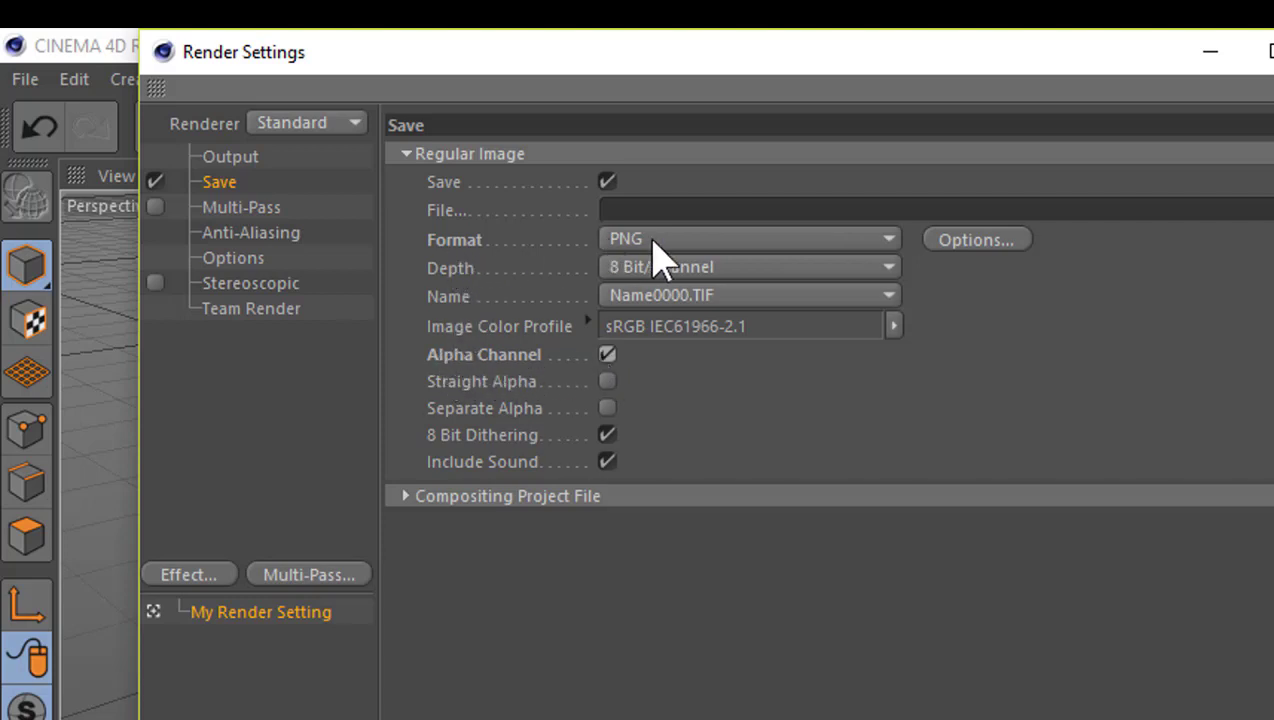
left_click(634, 300)
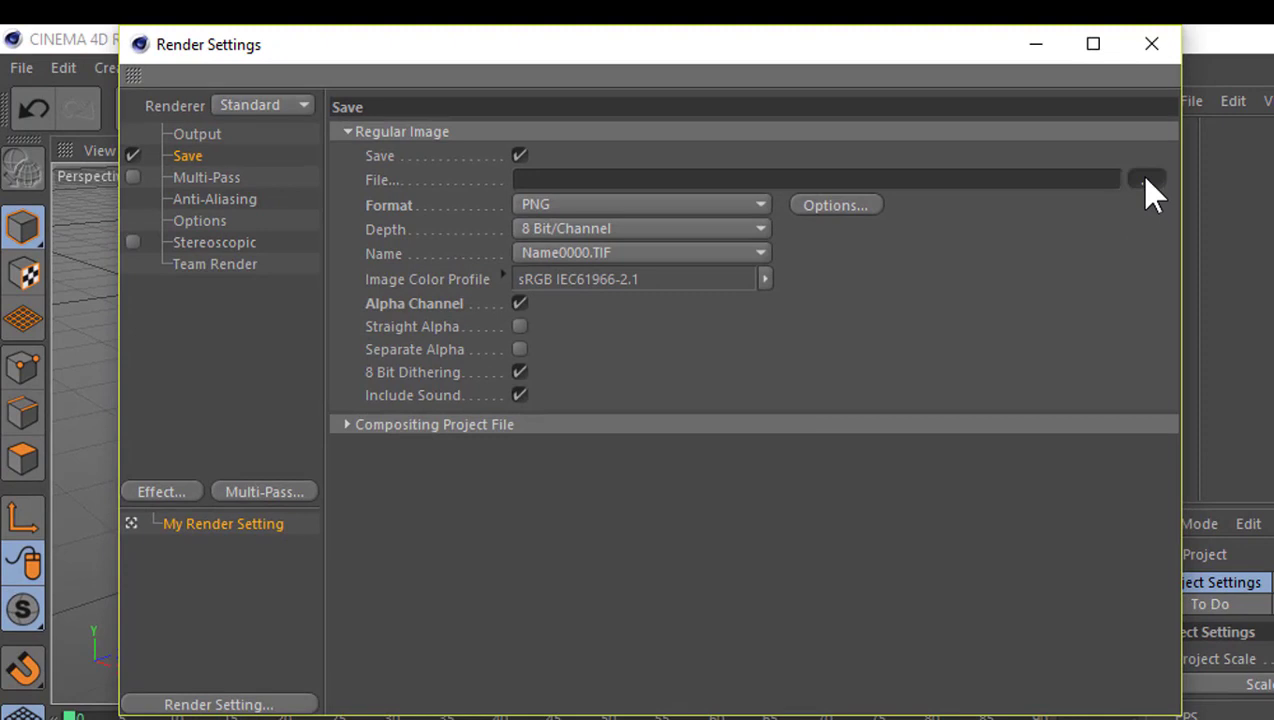
- Set the render save file to D:\TEXTOS\TEXTO 04578
left_click(1146, 180)
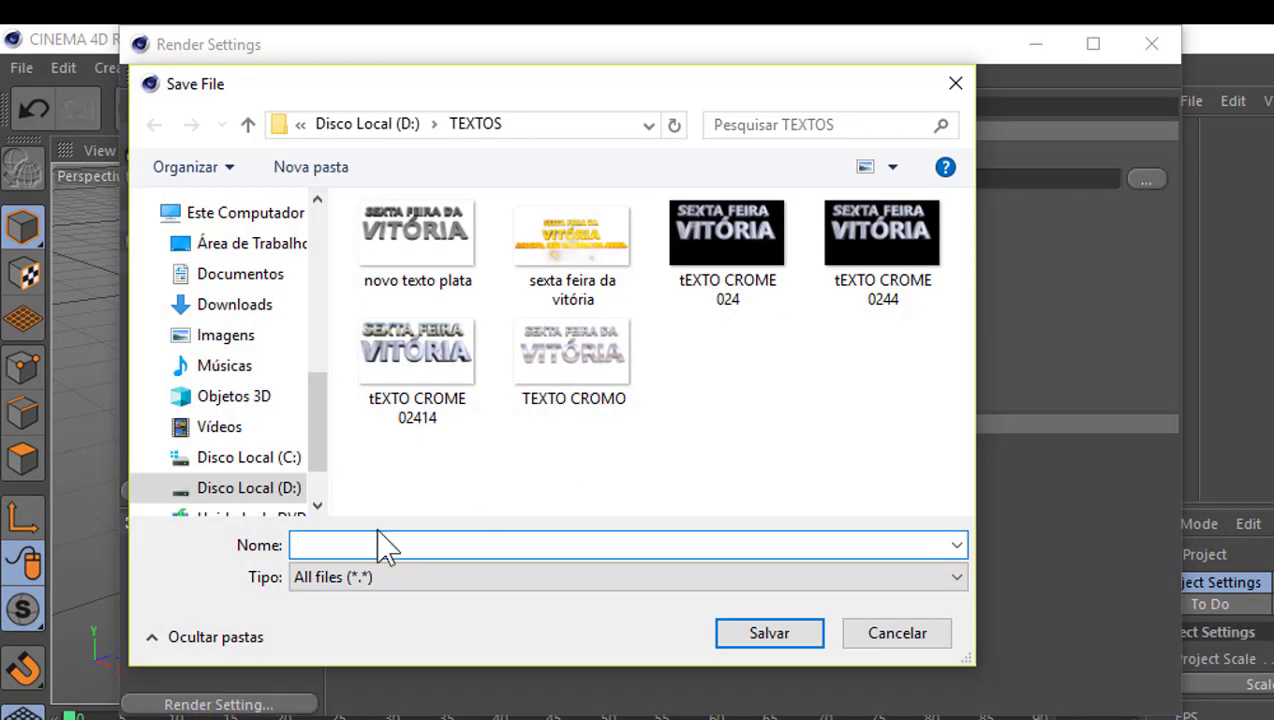
type("TEXT")
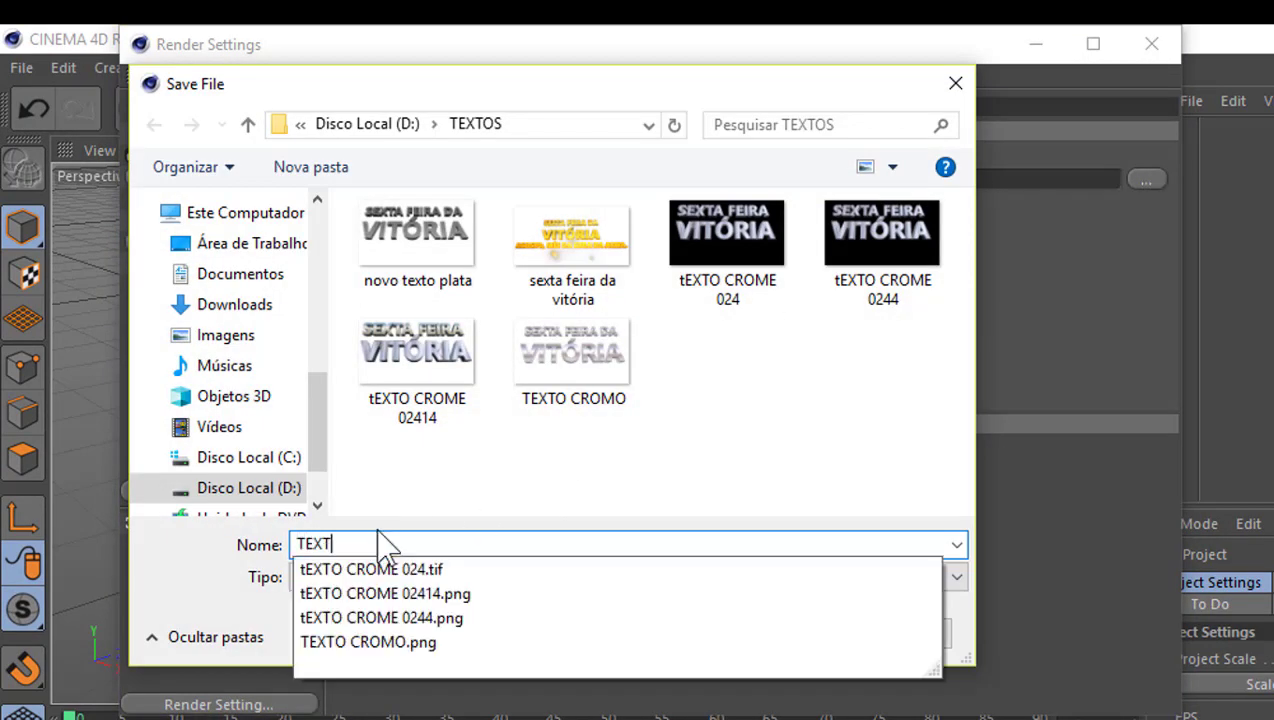
type("O ")
type("04578")
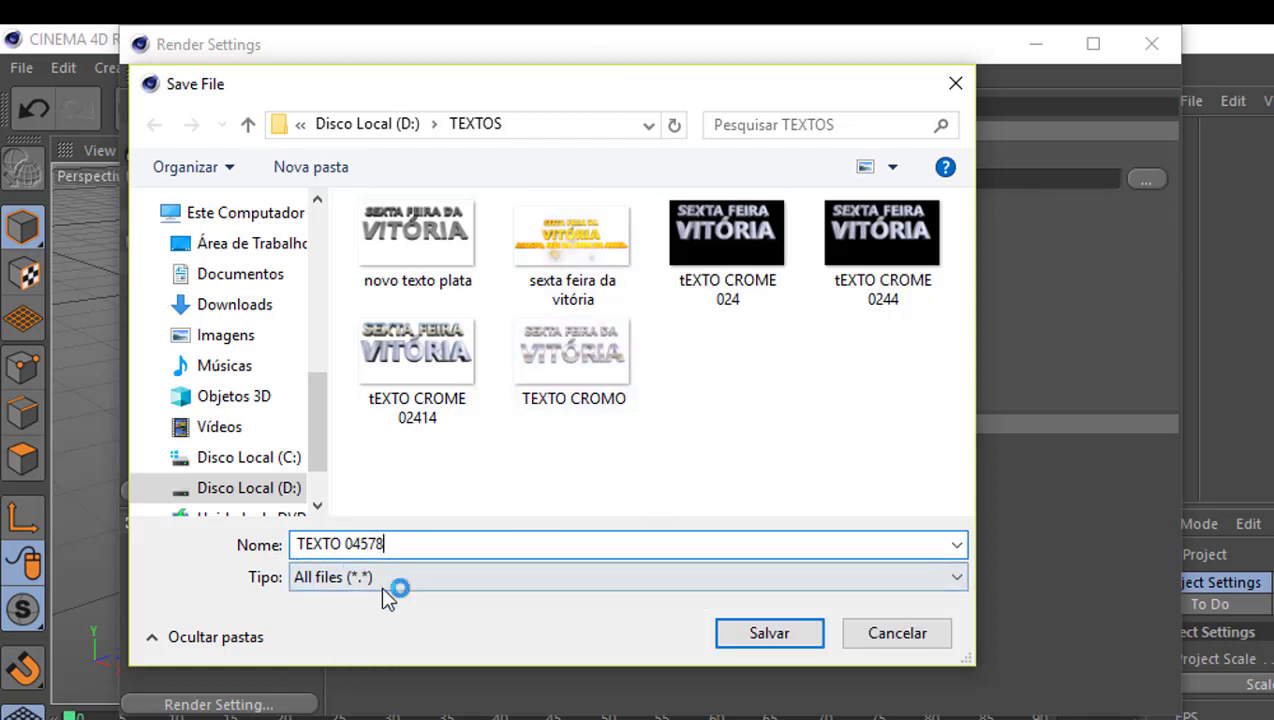
left_click(735, 640)
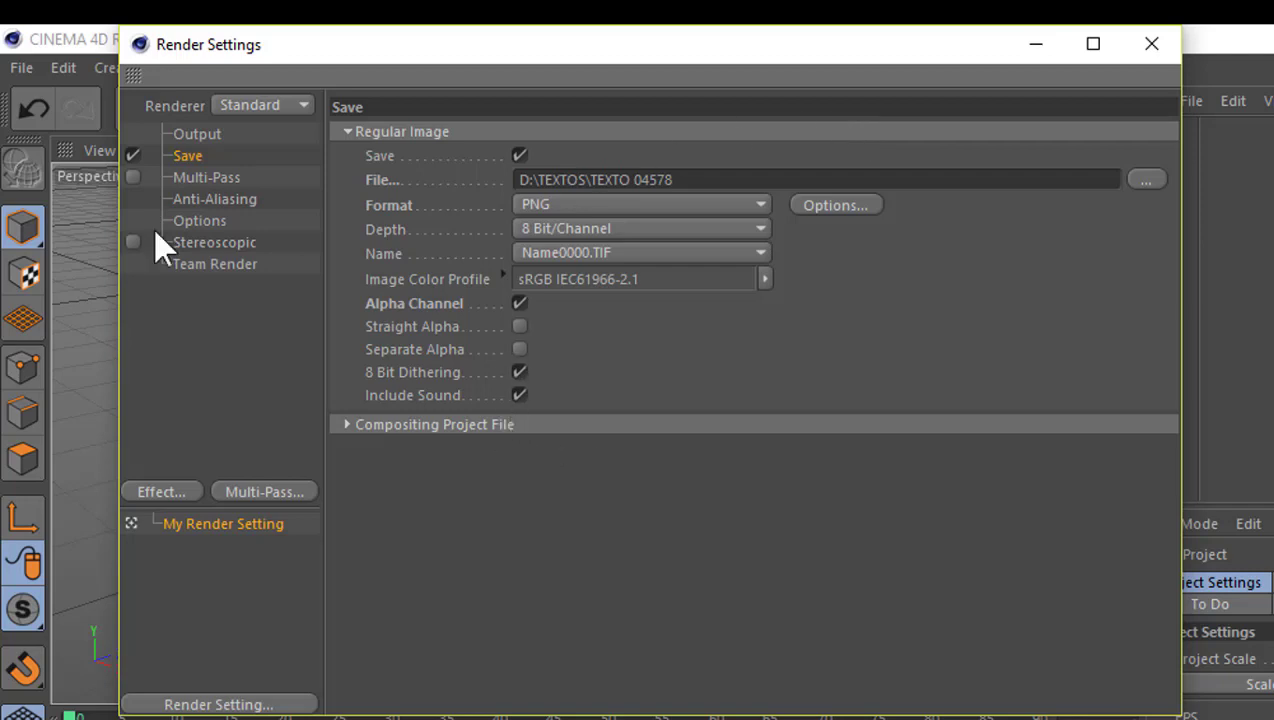
- Enable Multi-Pass with Separate Lights set to All
left_click(203, 181)
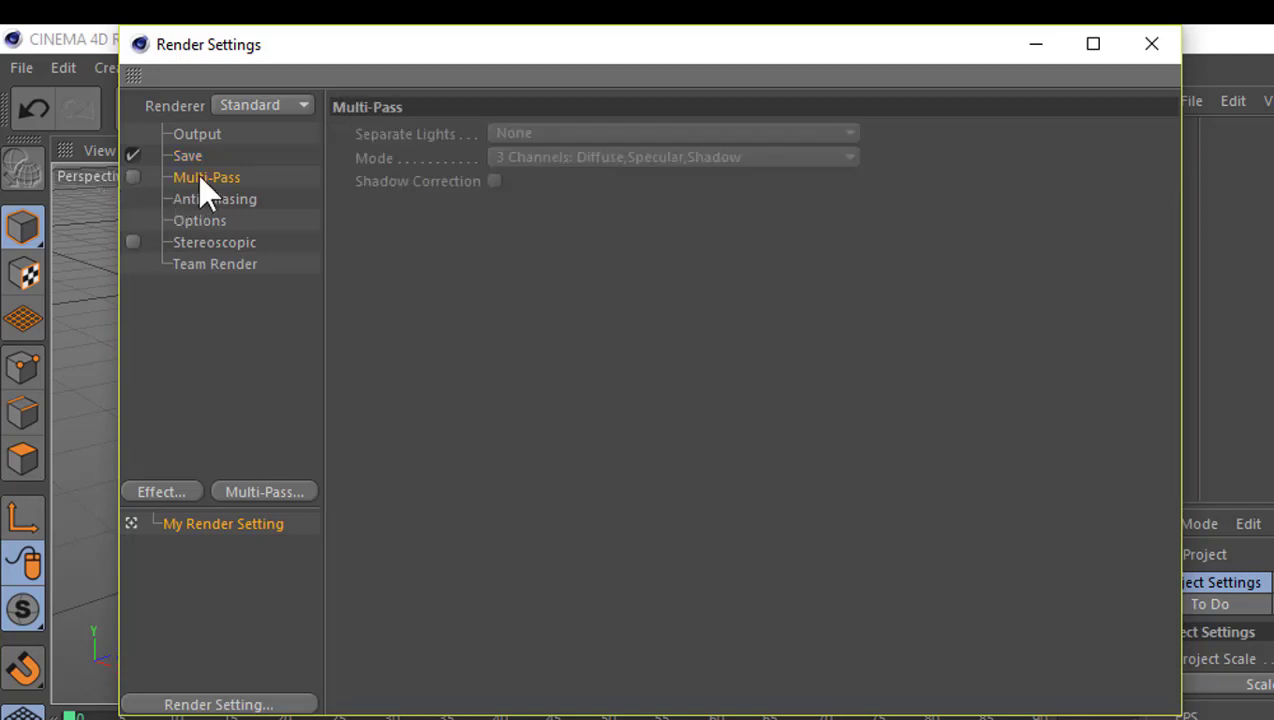
left_click(133, 177)
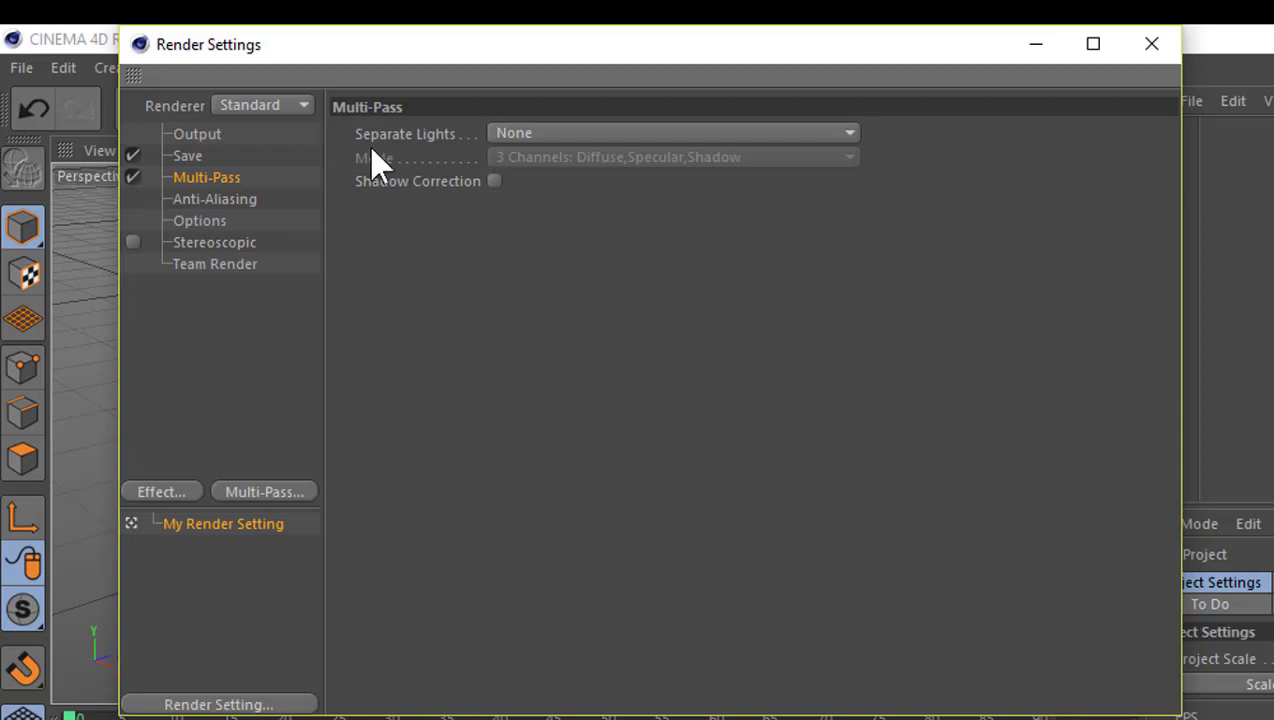
left_click(801, 132)
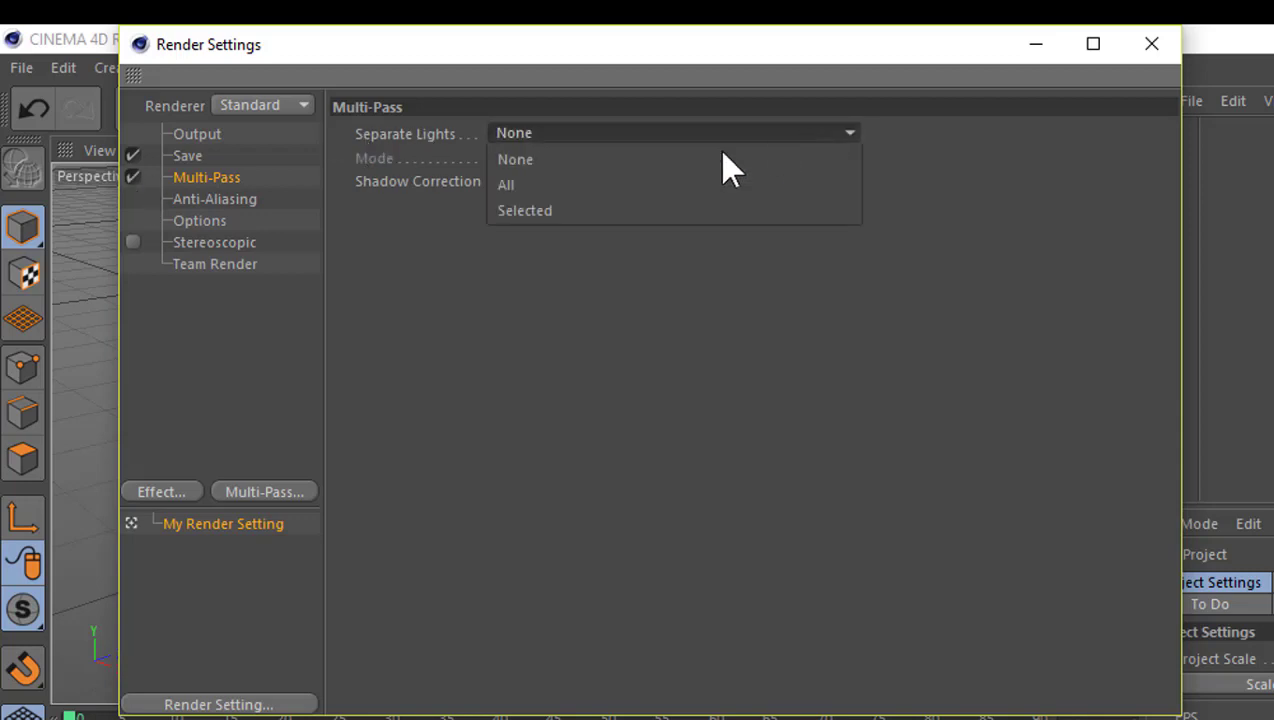
left_click(512, 186)
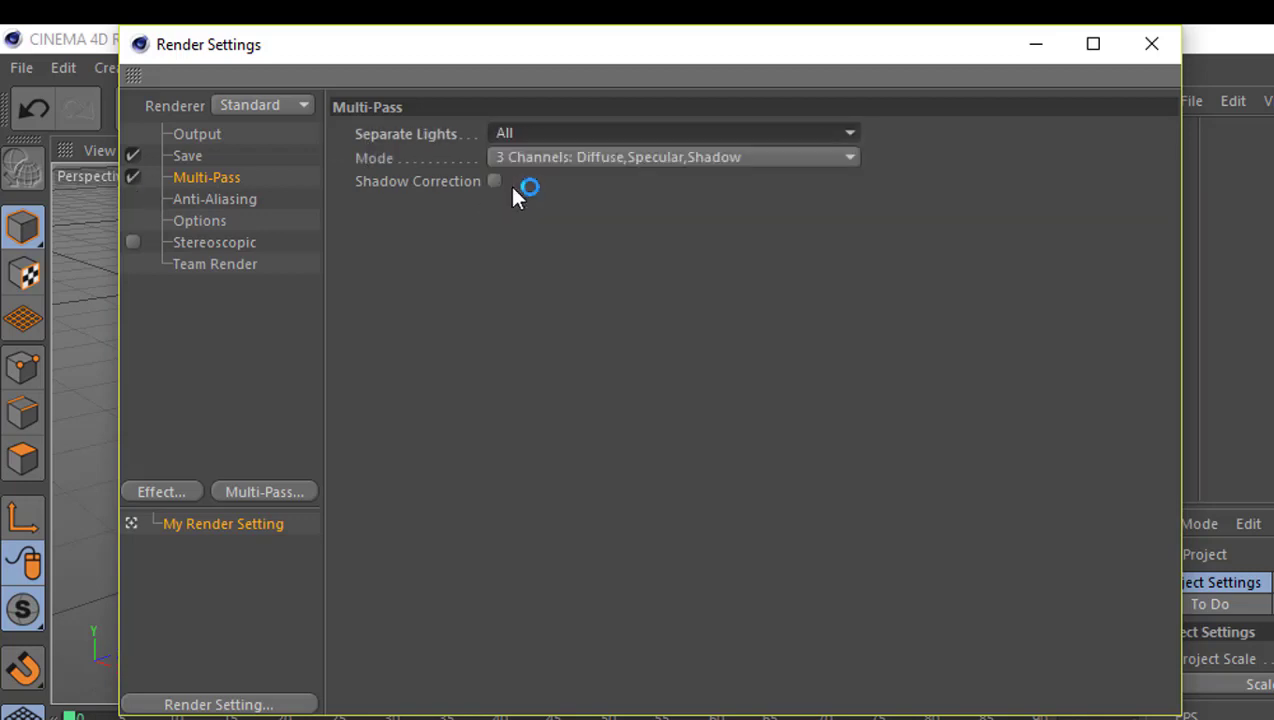
- Set anti-aliasing to Best with a 4x4 minimum level
left_click(203, 202)
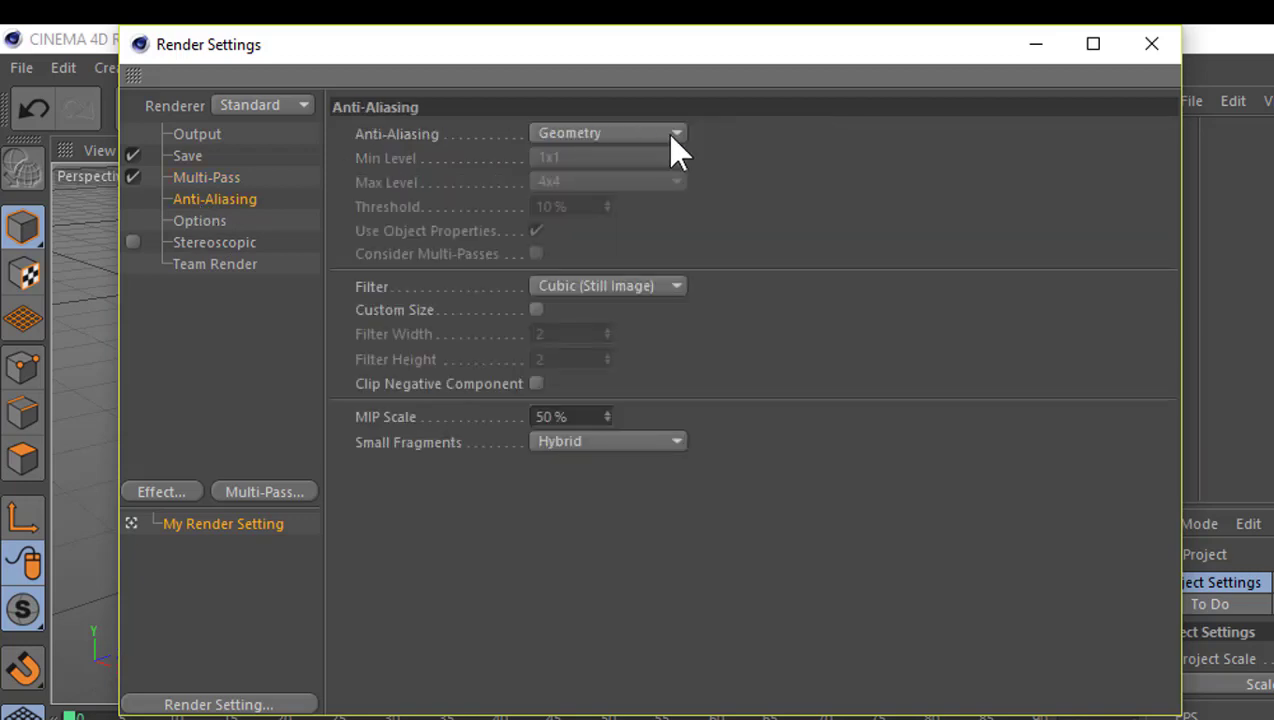
left_click(670, 136)
left_click(580, 208)
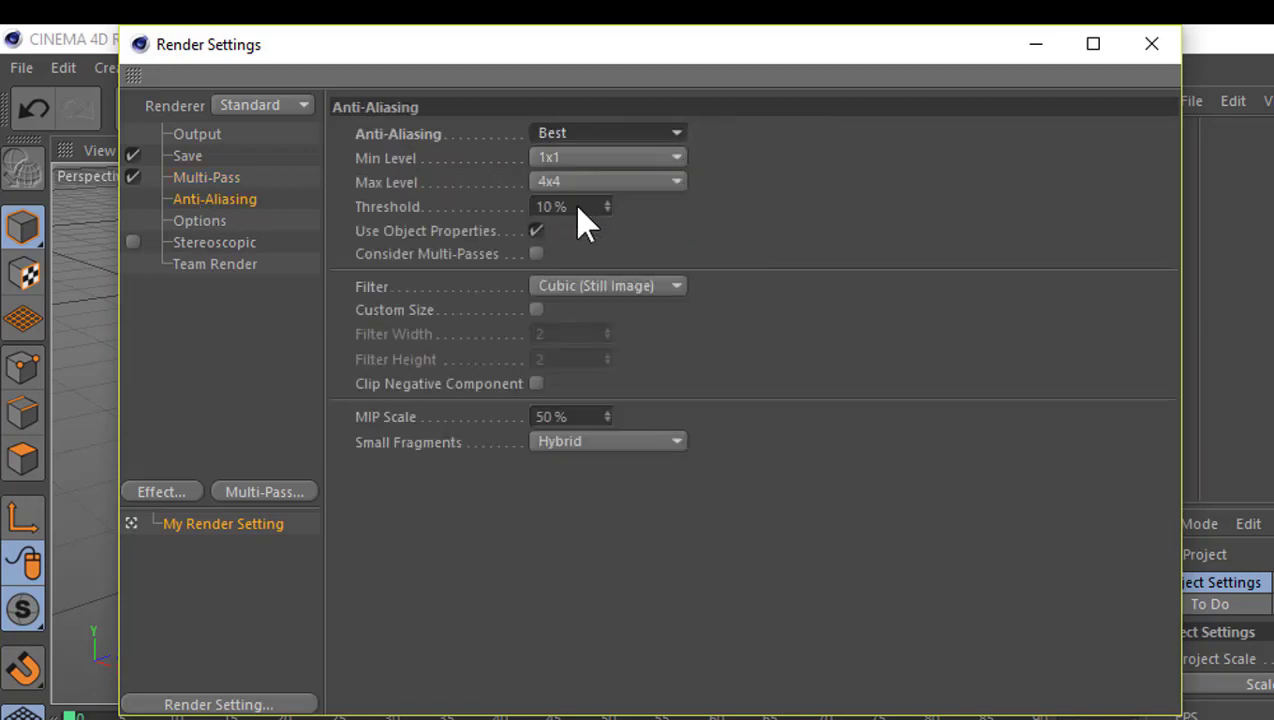
left_click(671, 157)
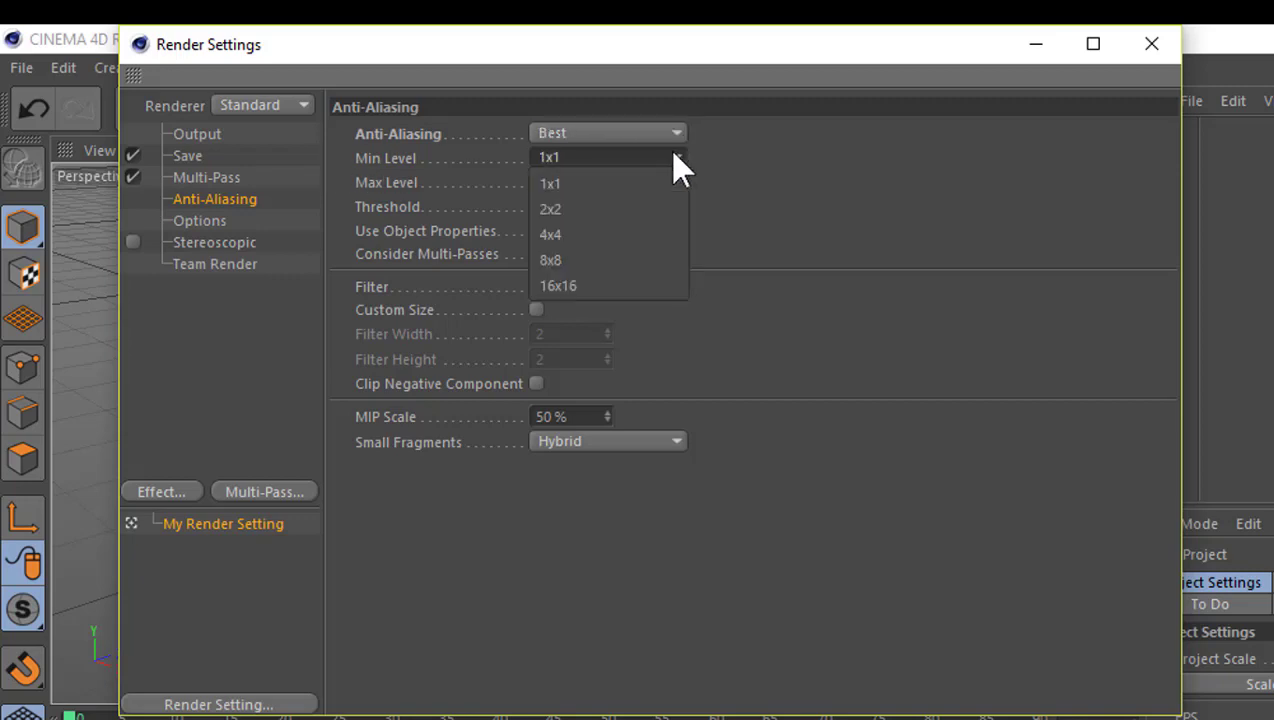
left_click(559, 235)
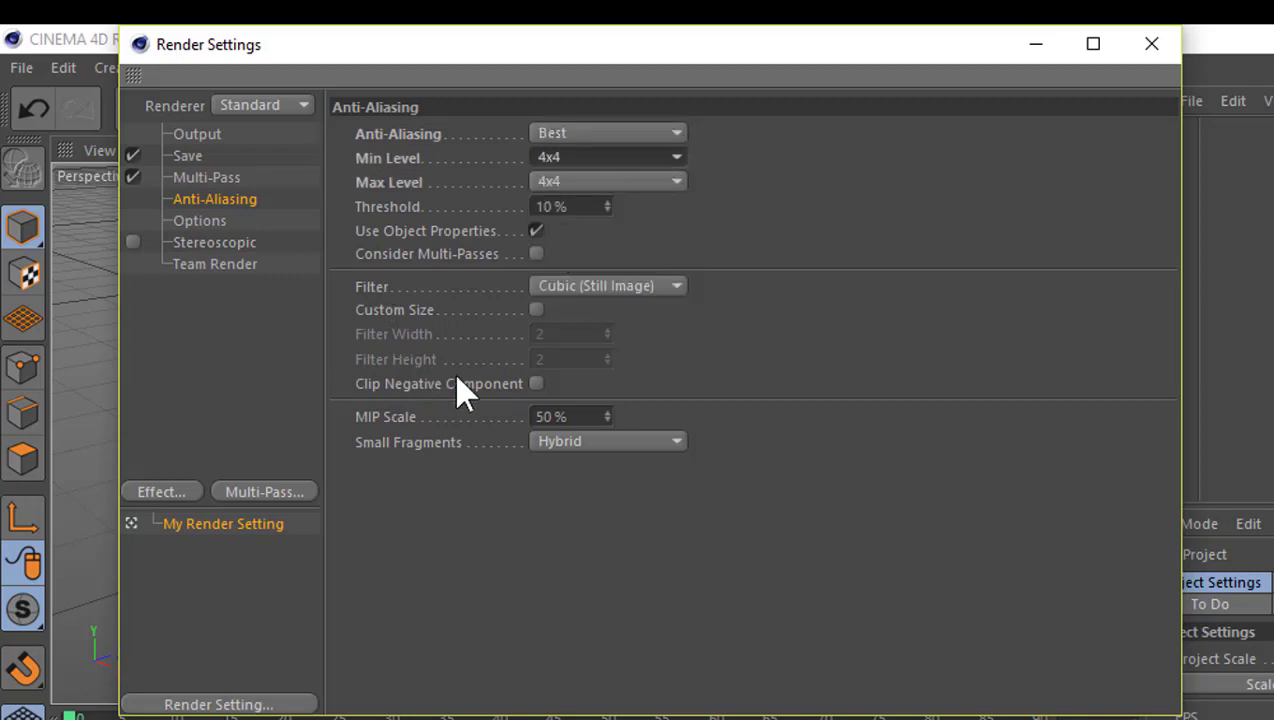
- Turn on Shadow Correction in the Multi-Pass settings
left_click(200, 178)
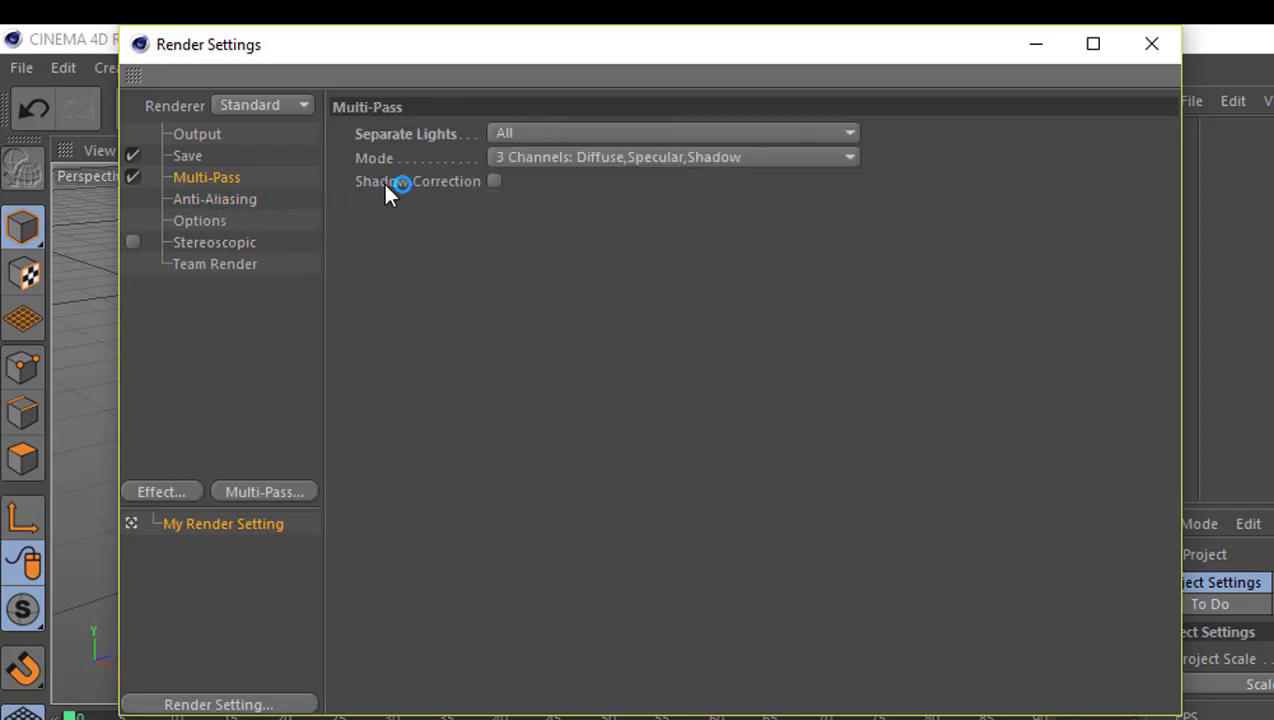
left_click(494, 182)
left_click(147, 462)
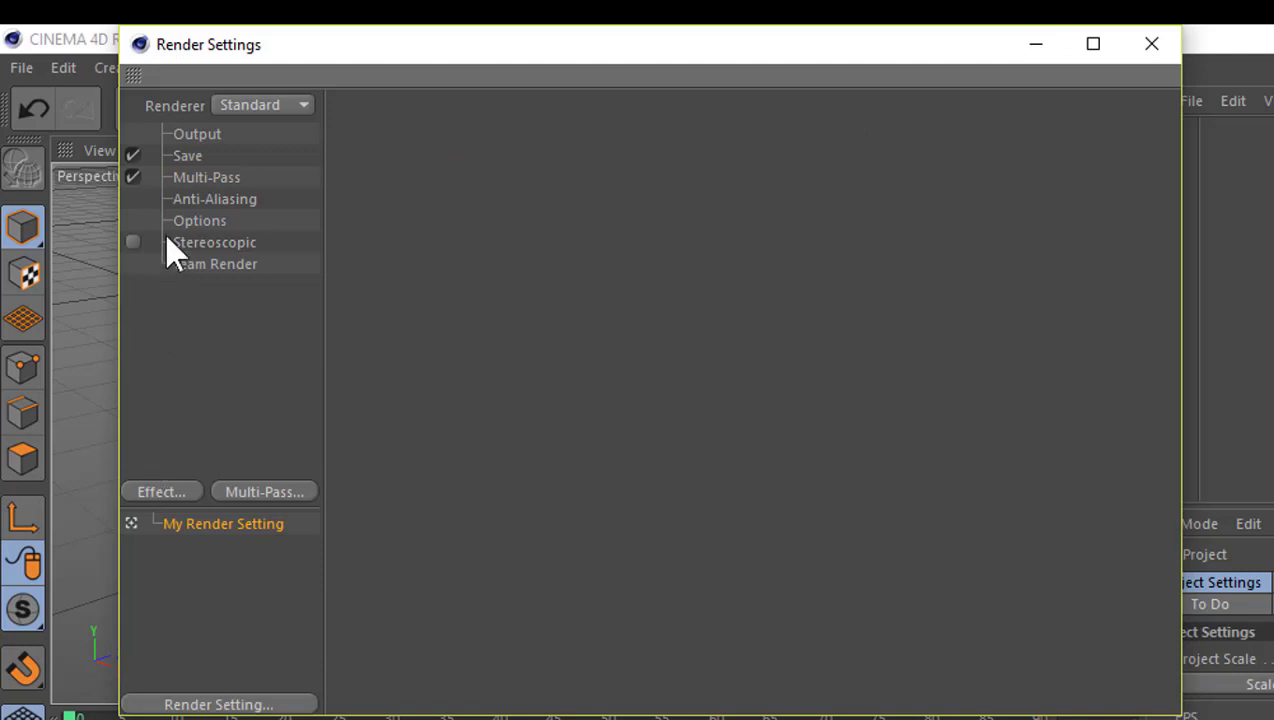
left_click(189, 201)
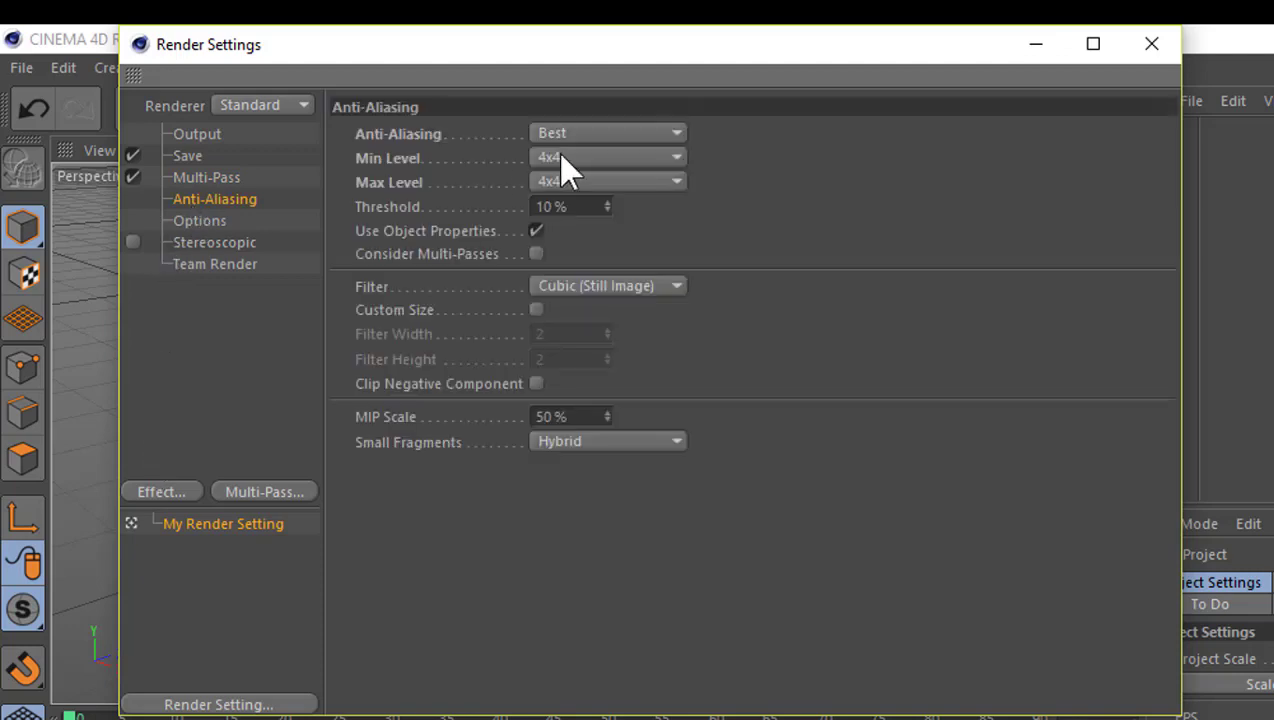
- Add Ambient Occlusion and Global Illumination as render post effects
left_click(154, 487)
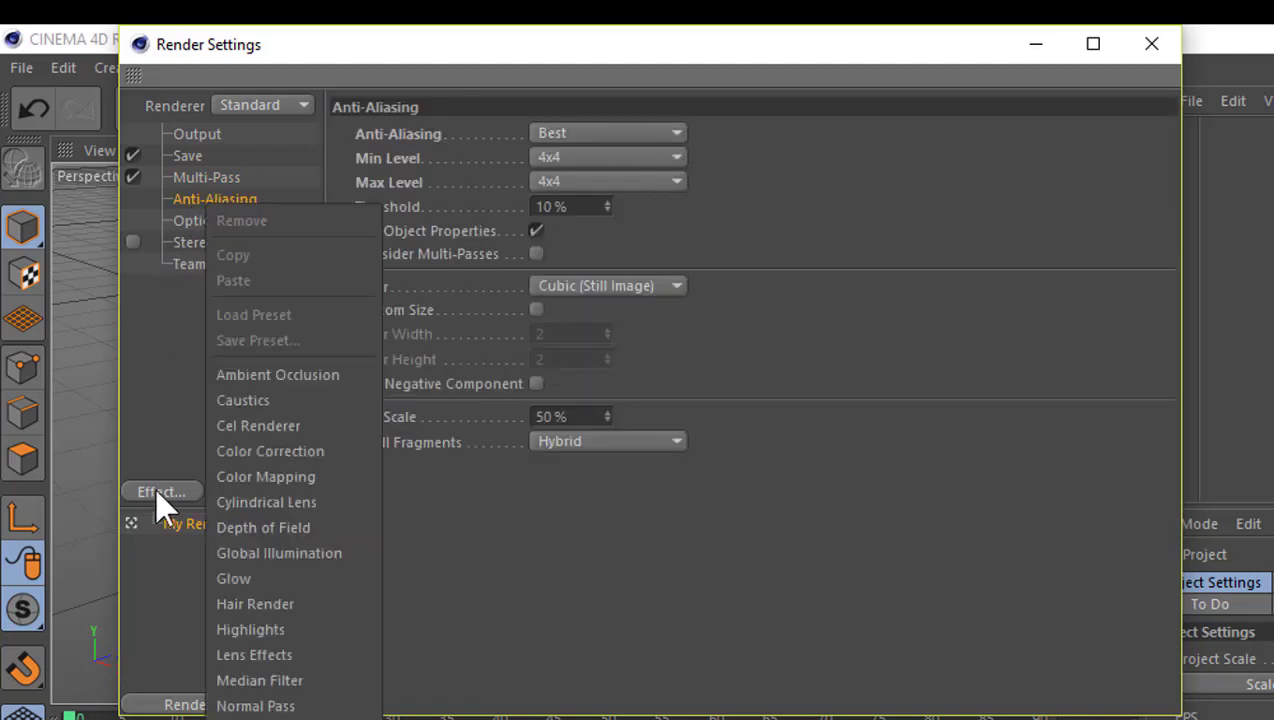
left_click(300, 376)
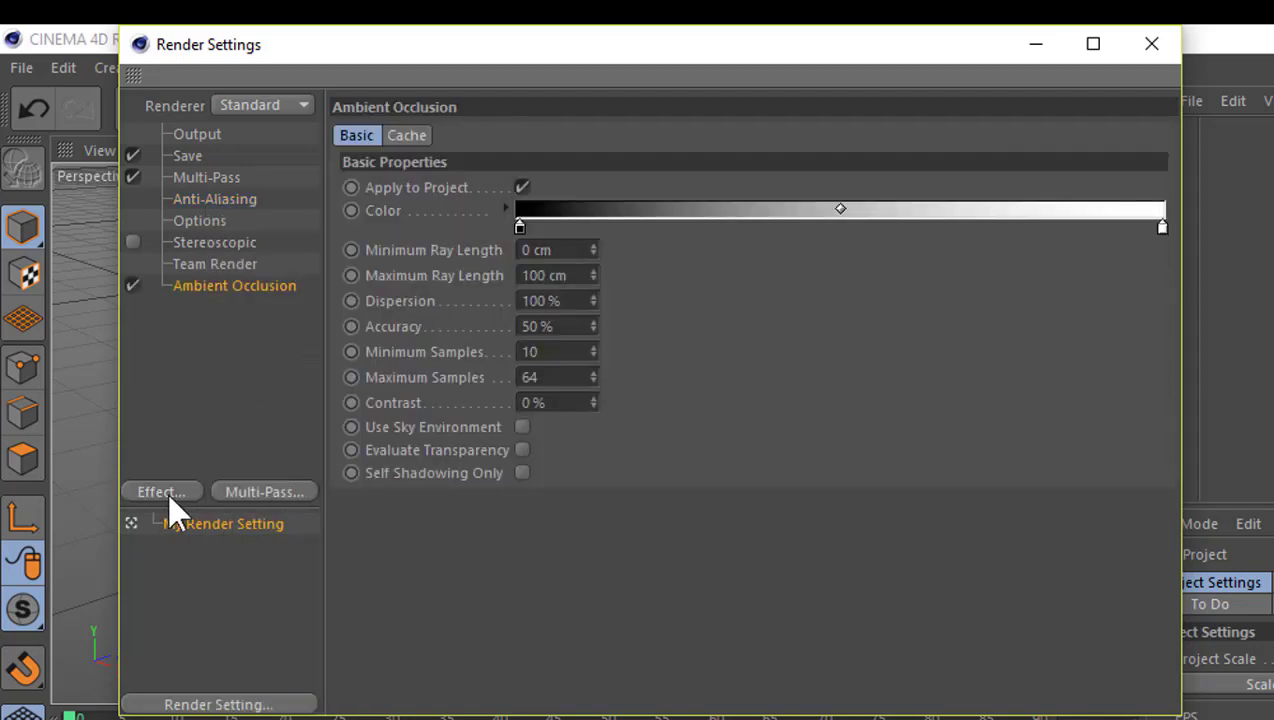
left_click(167, 493)
left_click(262, 553)
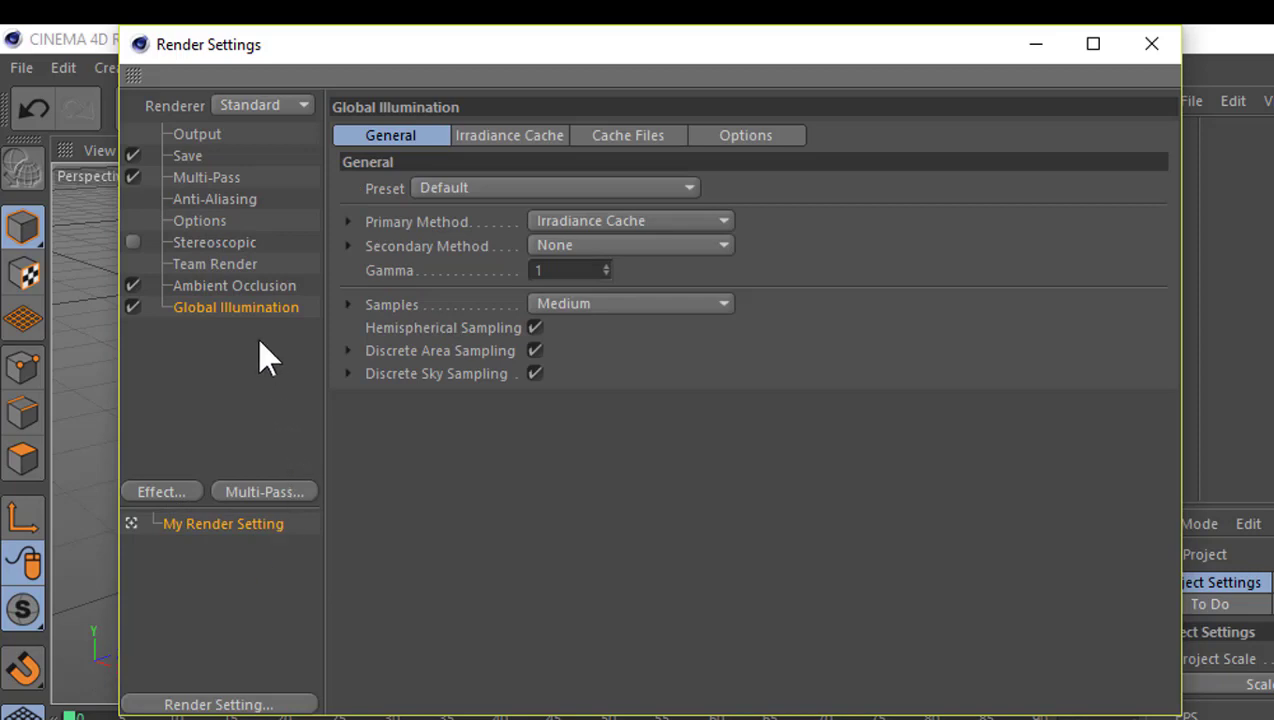
- Close the Render Settings window
left_click_drag(587, 48, 643, 66)
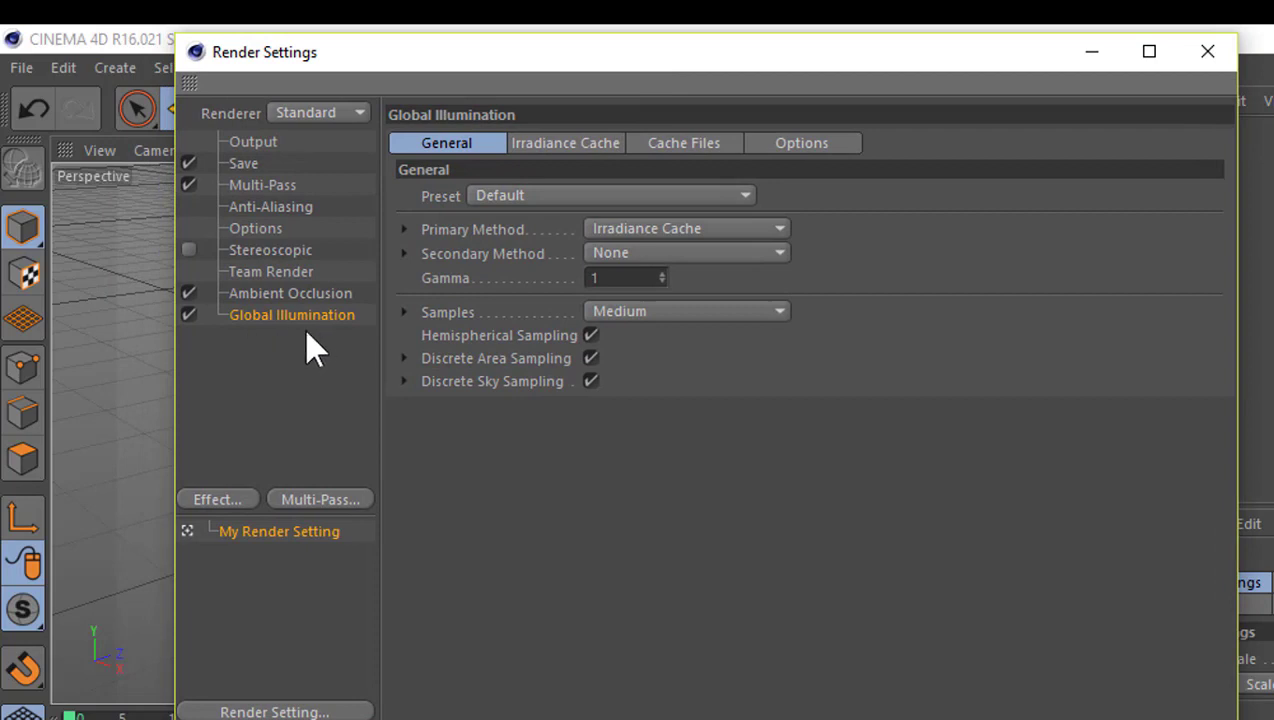
left_click_drag(420, 65, 386, 67)
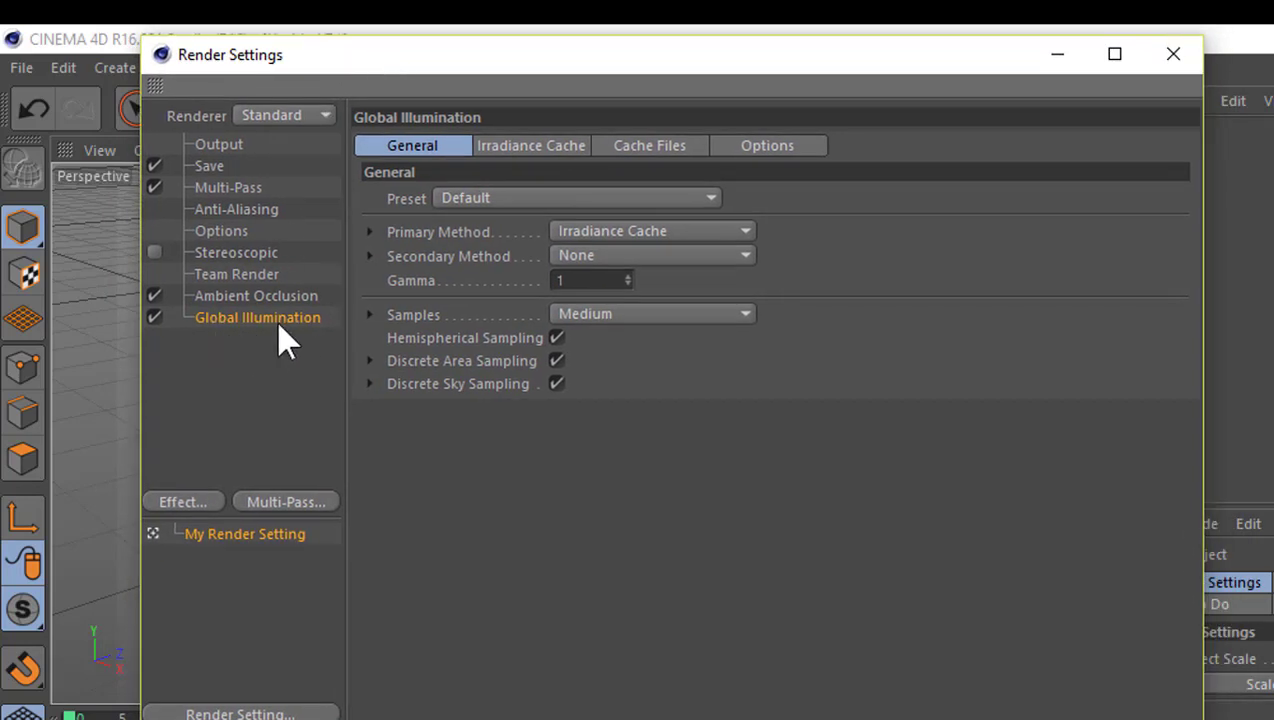
left_click(1172, 58)
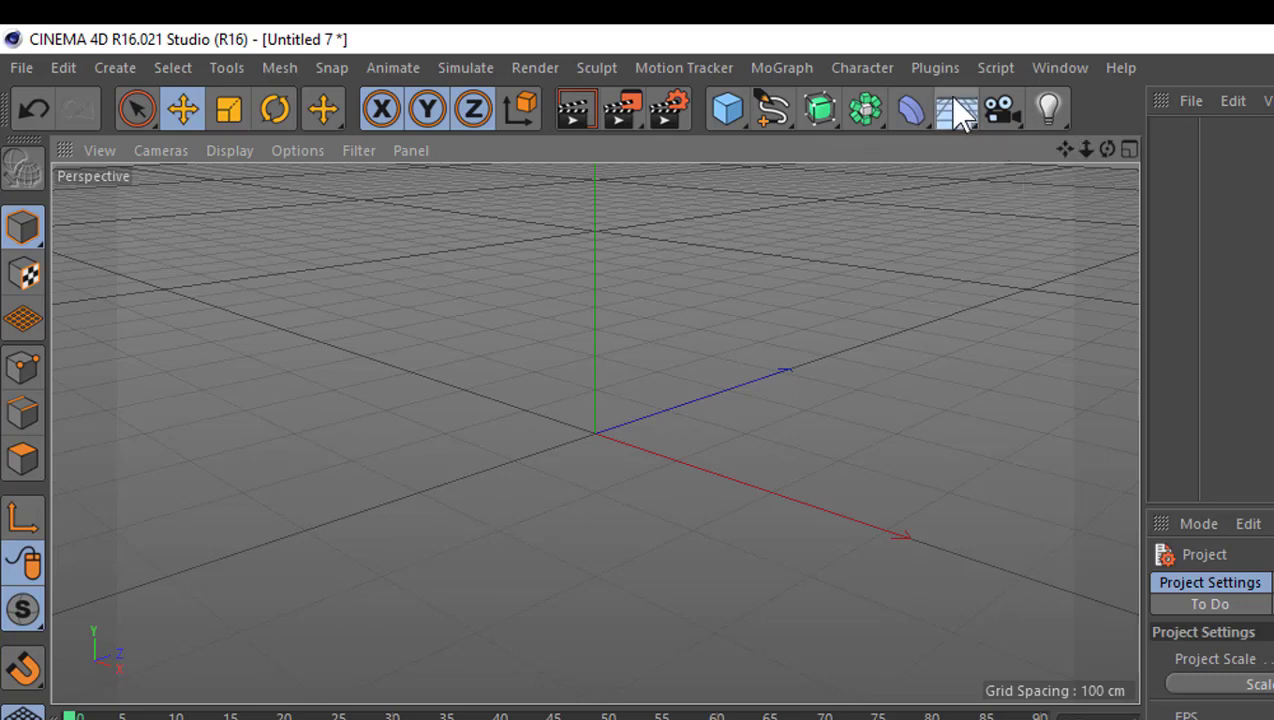
- Add a Plane and set its width and height to 4000 cm
left_click(741, 124)
left_click(926, 200)
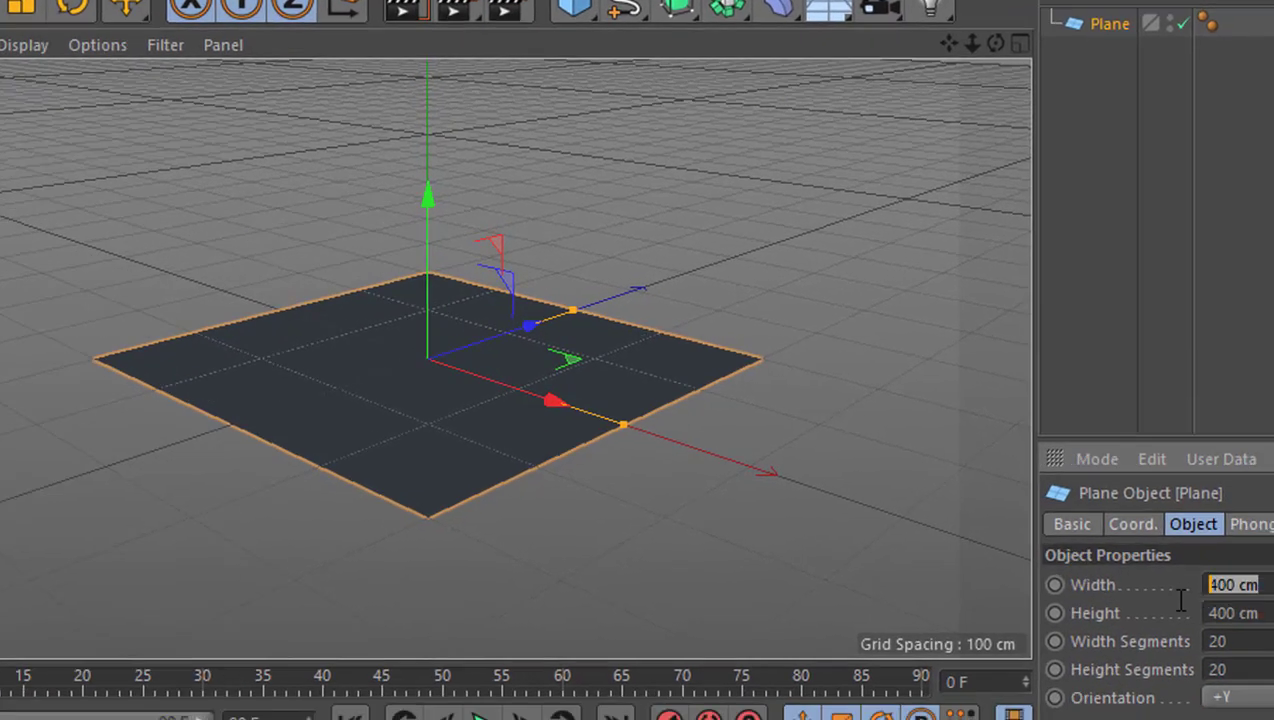
type("40")
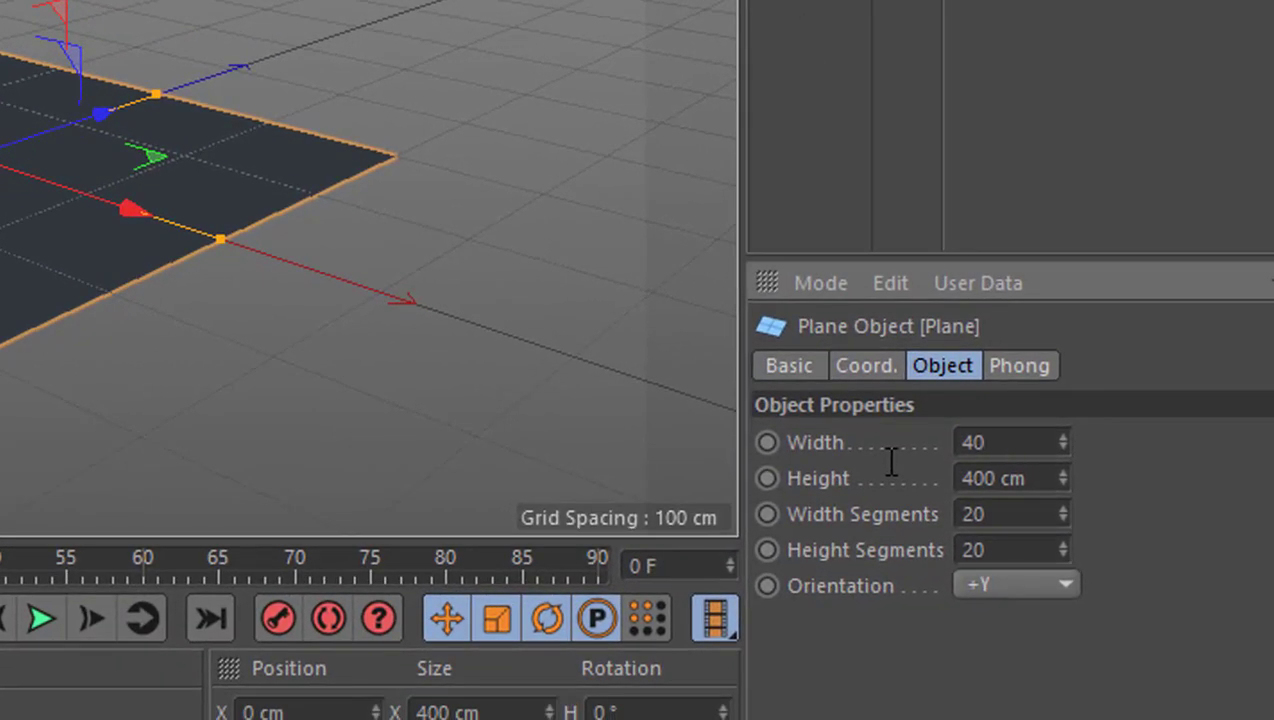
key("Tab")
type("40")
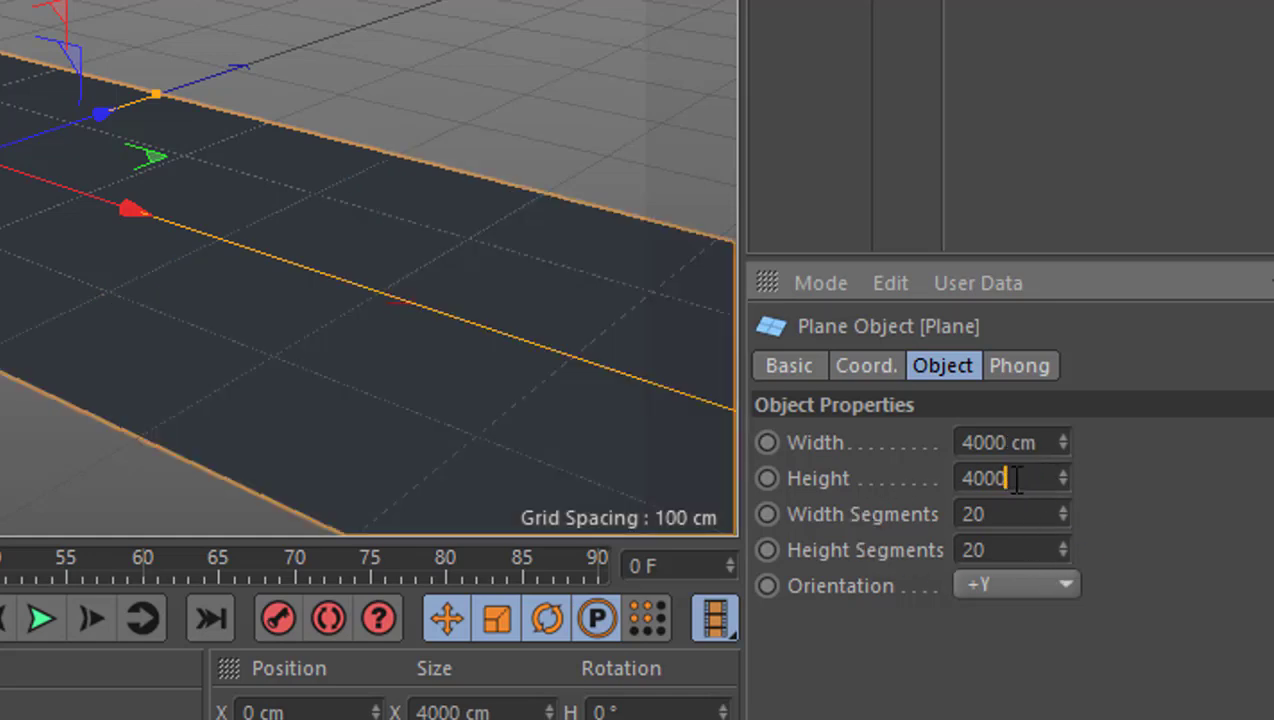
key("Return")
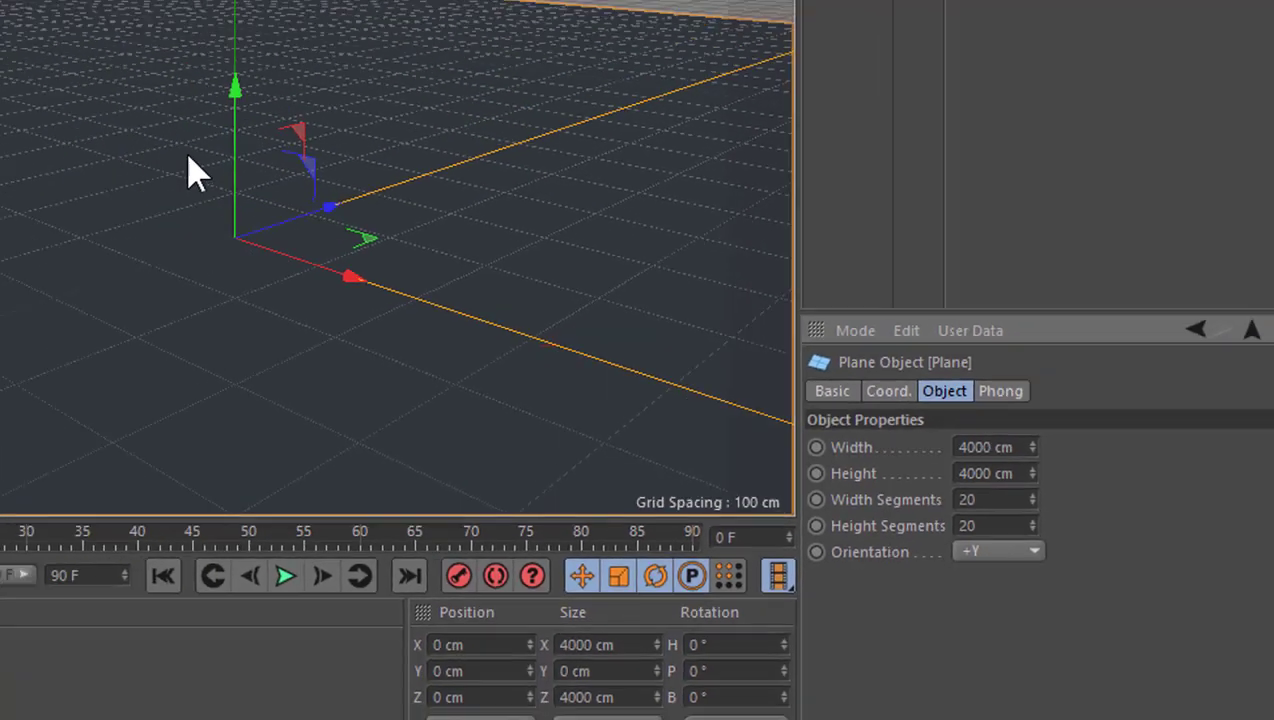
scroll(400, 243, "down", 2)
scroll(400, 243, "down", 2)
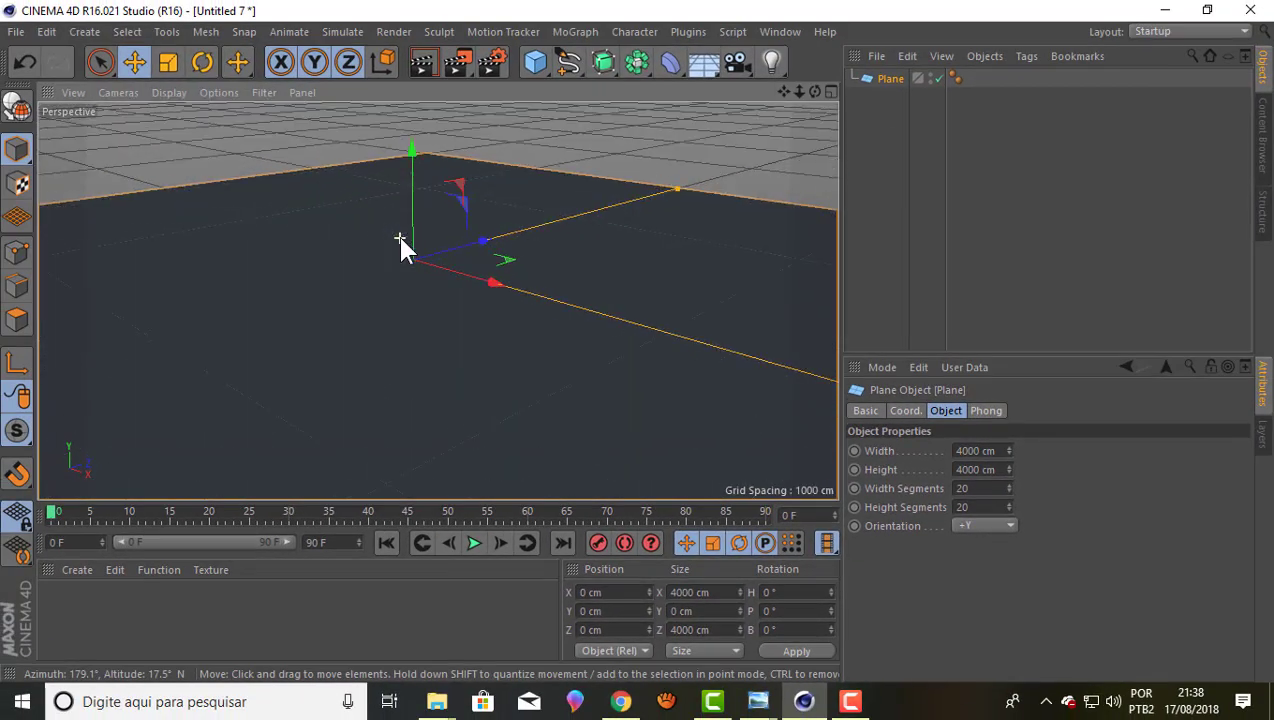
scroll(400, 243, "down", 1)
scroll(400, 243, "up", 1)
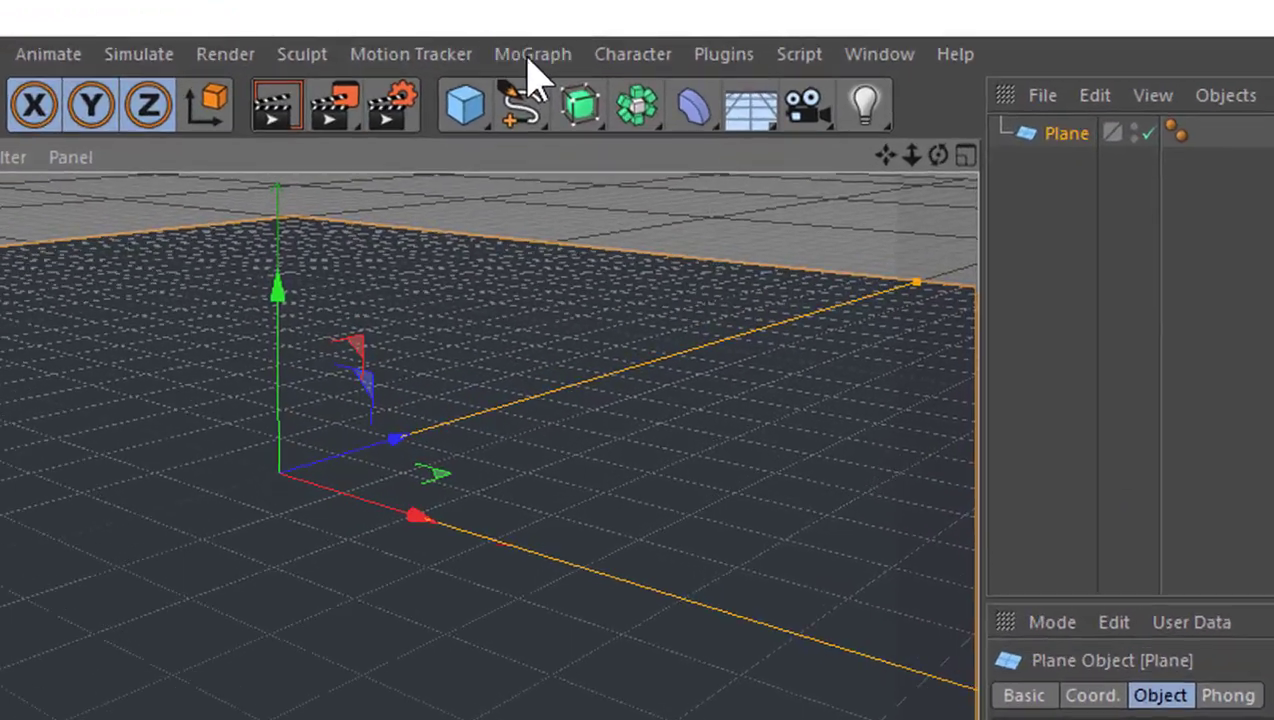
left_click(575, 31)
- Add a MoText object reading 'Text' and set its Align to Middle
left_click(621, 460)
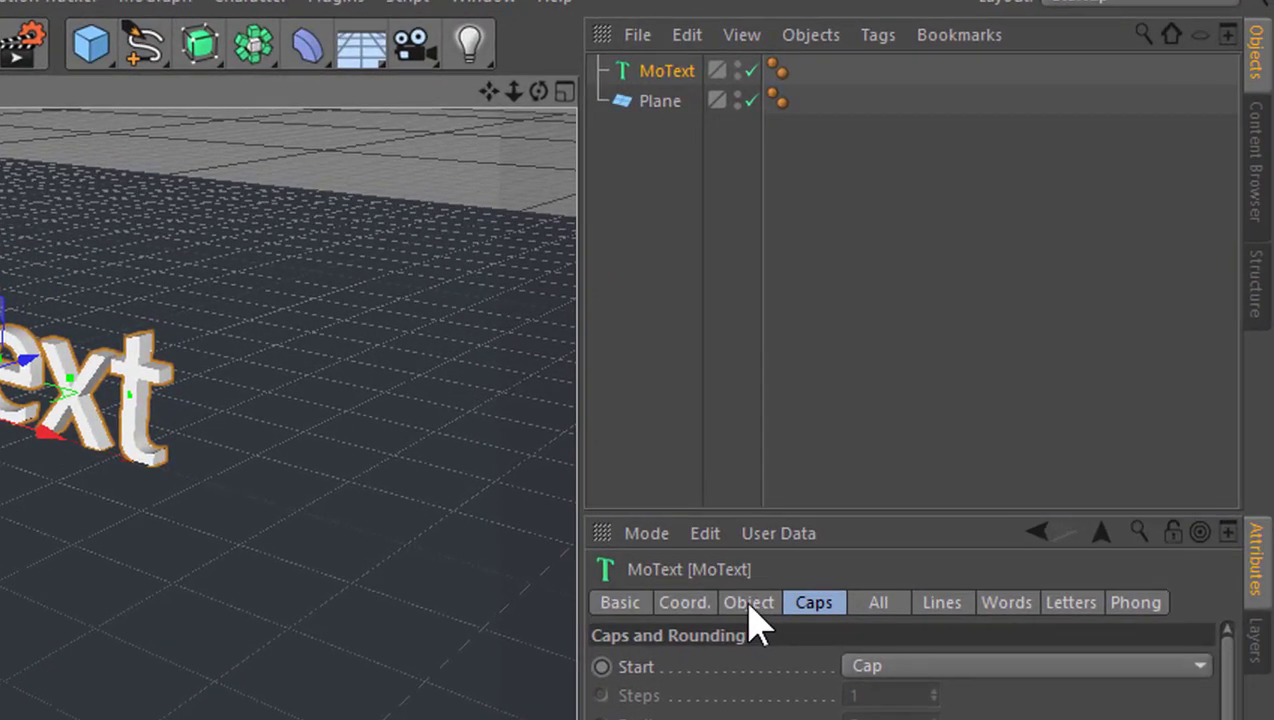
left_click(749, 604)
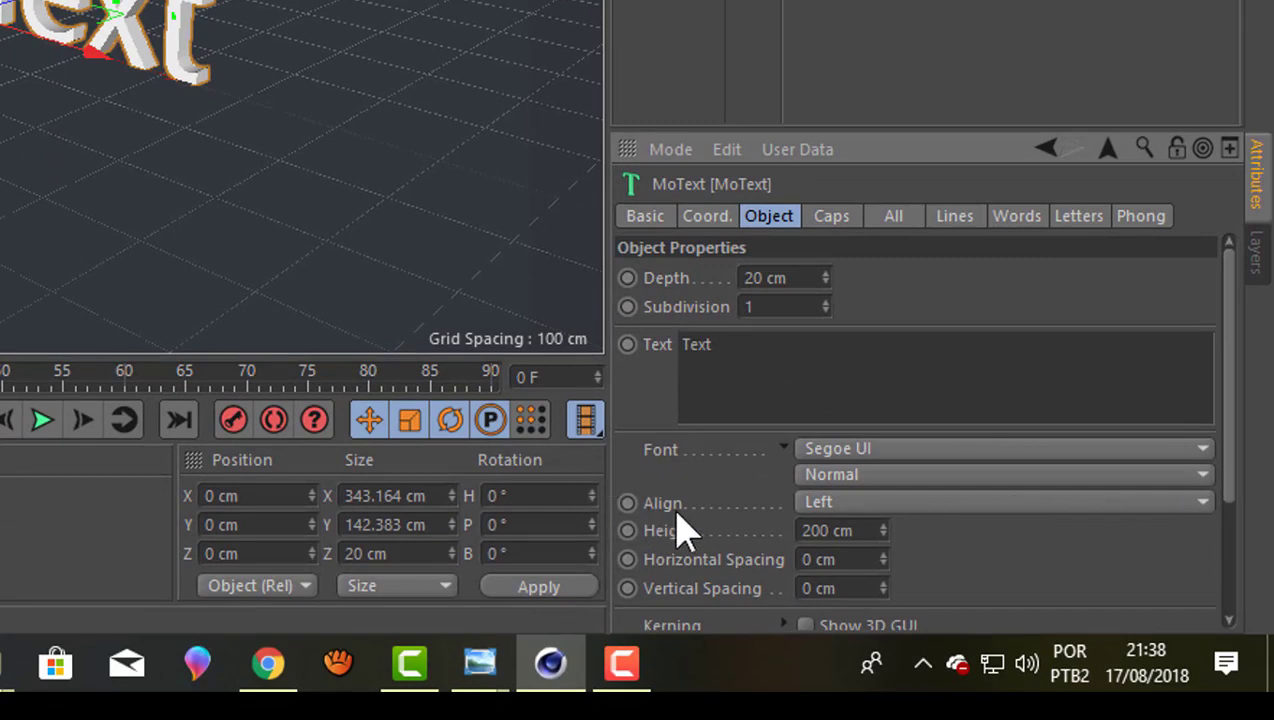
left_click(1198, 506)
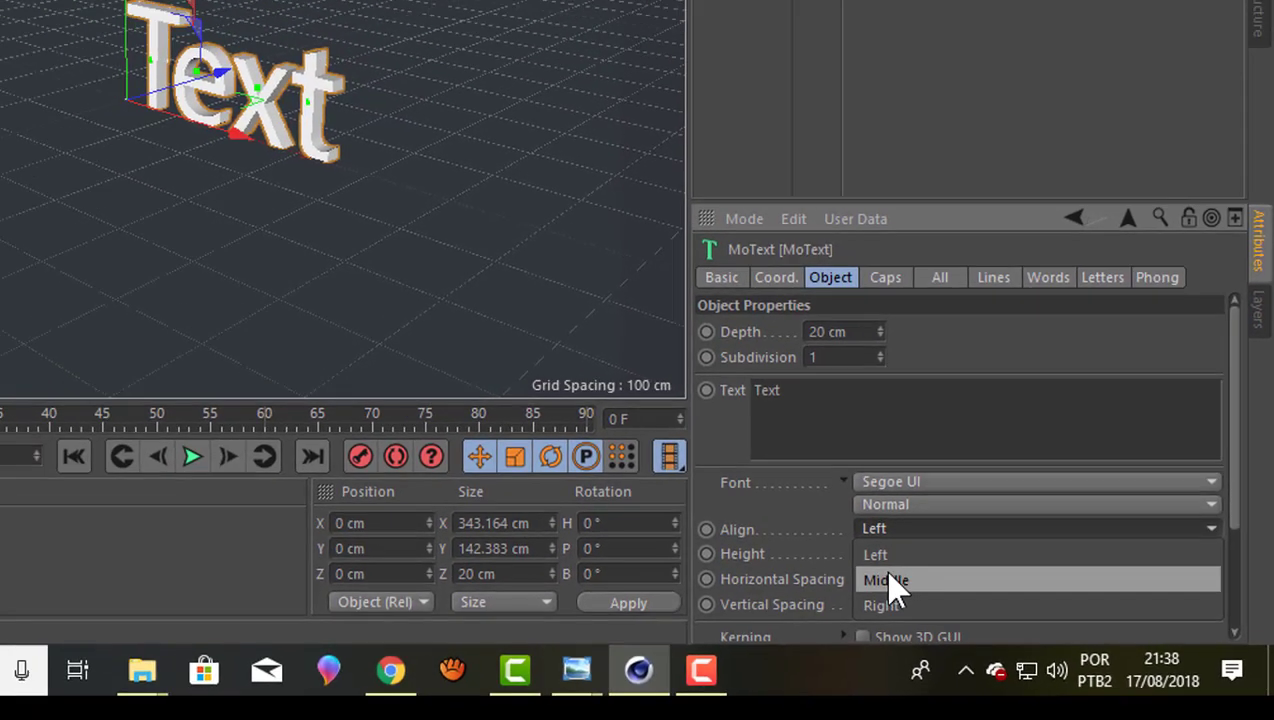
left_click(840, 562)
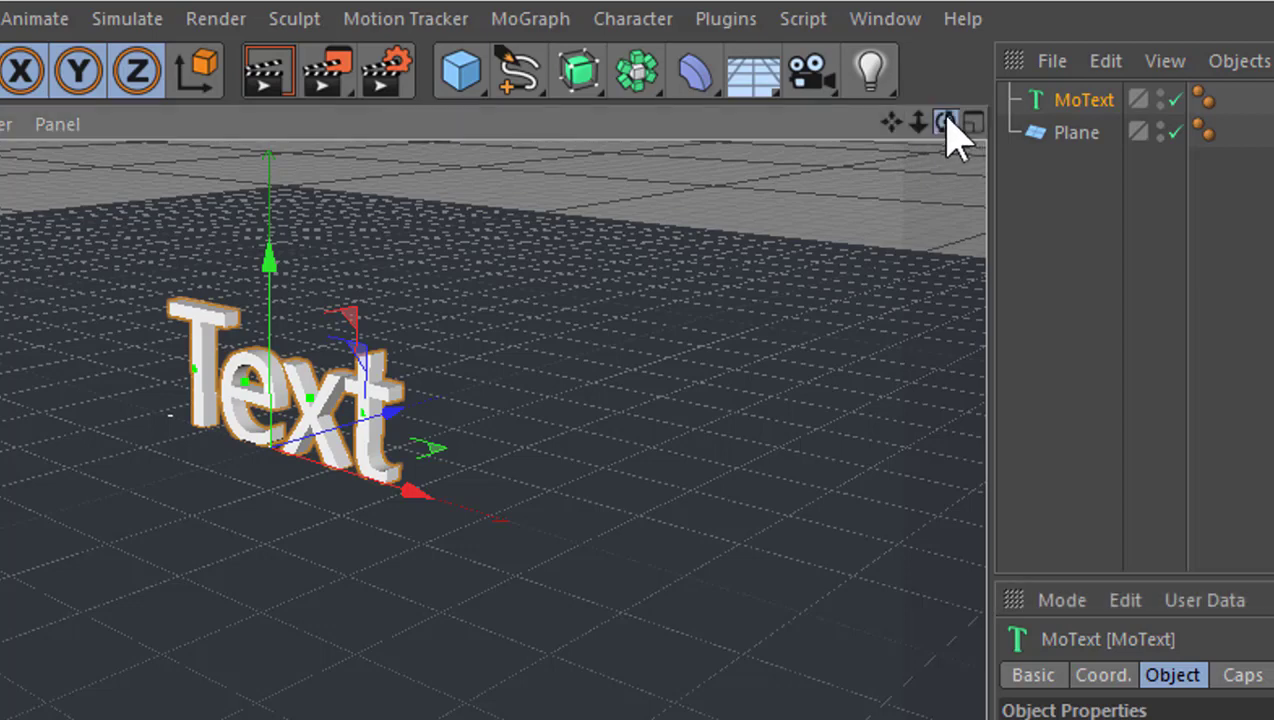
mouse_move(945, 122)
left_mouse_down()
mouse_move(925, 125)
mouse_move(925, 105)
left_mouse_up()
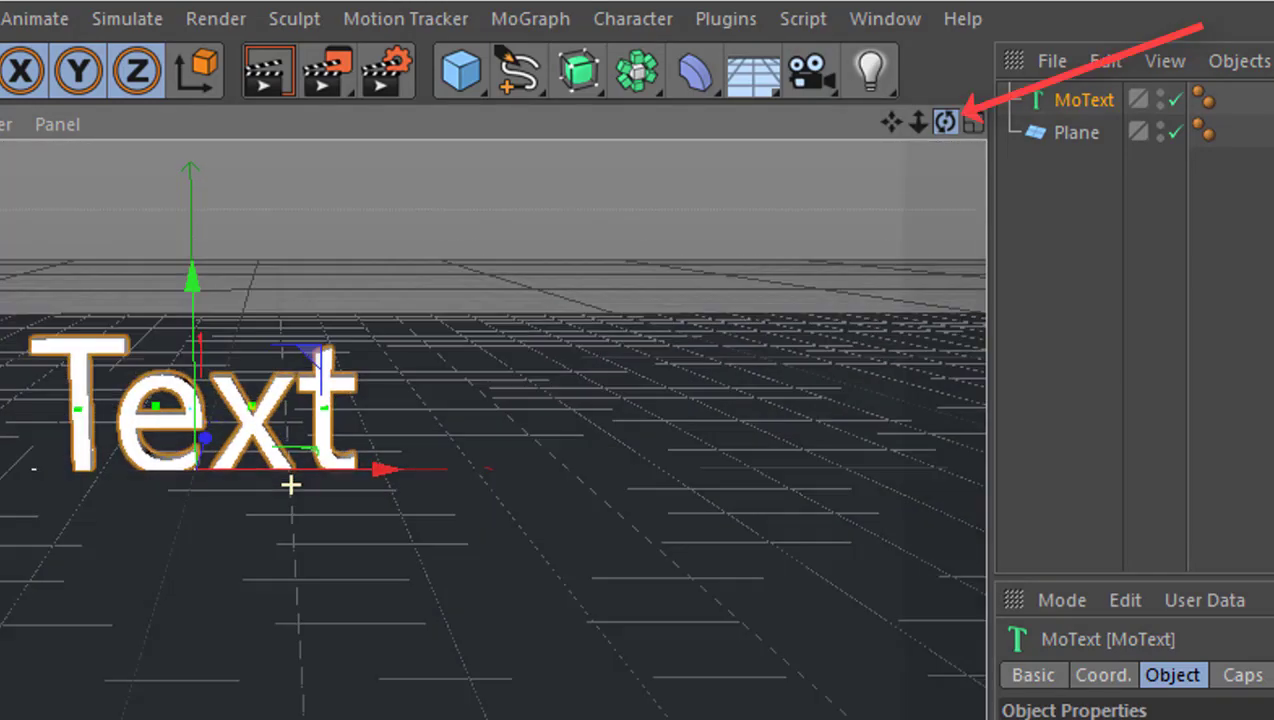
- Orbit down to ground level, then zoom and pan until the Text fills the view's centre
mouse_move(925, 105)
left_mouse_down()
mouse_move(955, 122)
mouse_move(935, 110)
mouse_move(938, 142)
left_mouse_up()
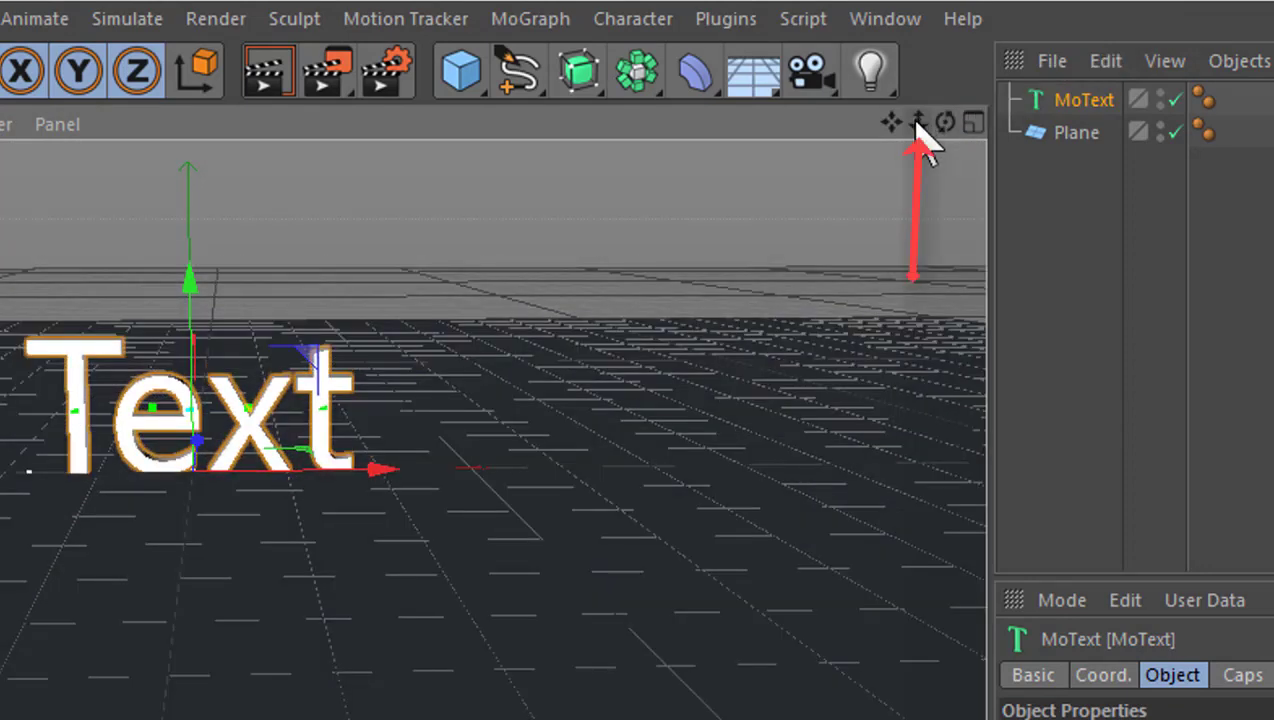
scroll(292, 487, "down", 3)
scroll(292, 487, "down", 2)
scroll(292, 487, "down", 1)
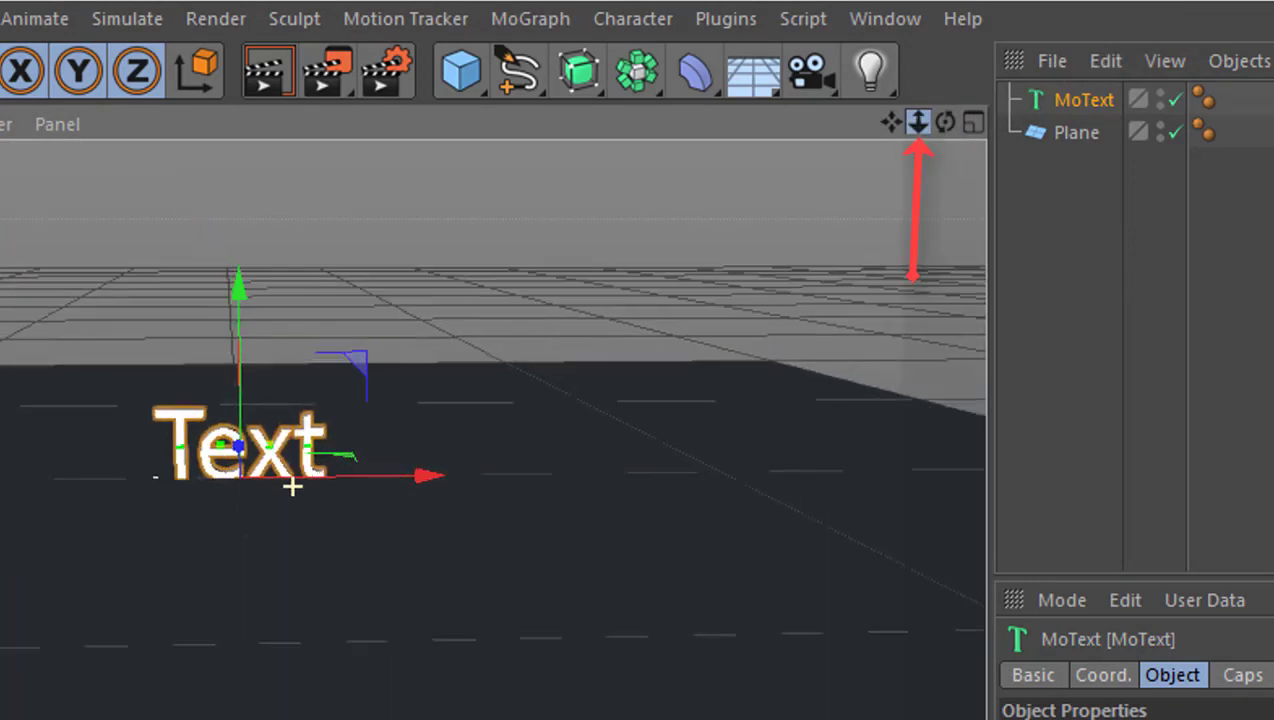
scroll(292, 487, "down", 1)
scroll(292, 487, "down", 1)
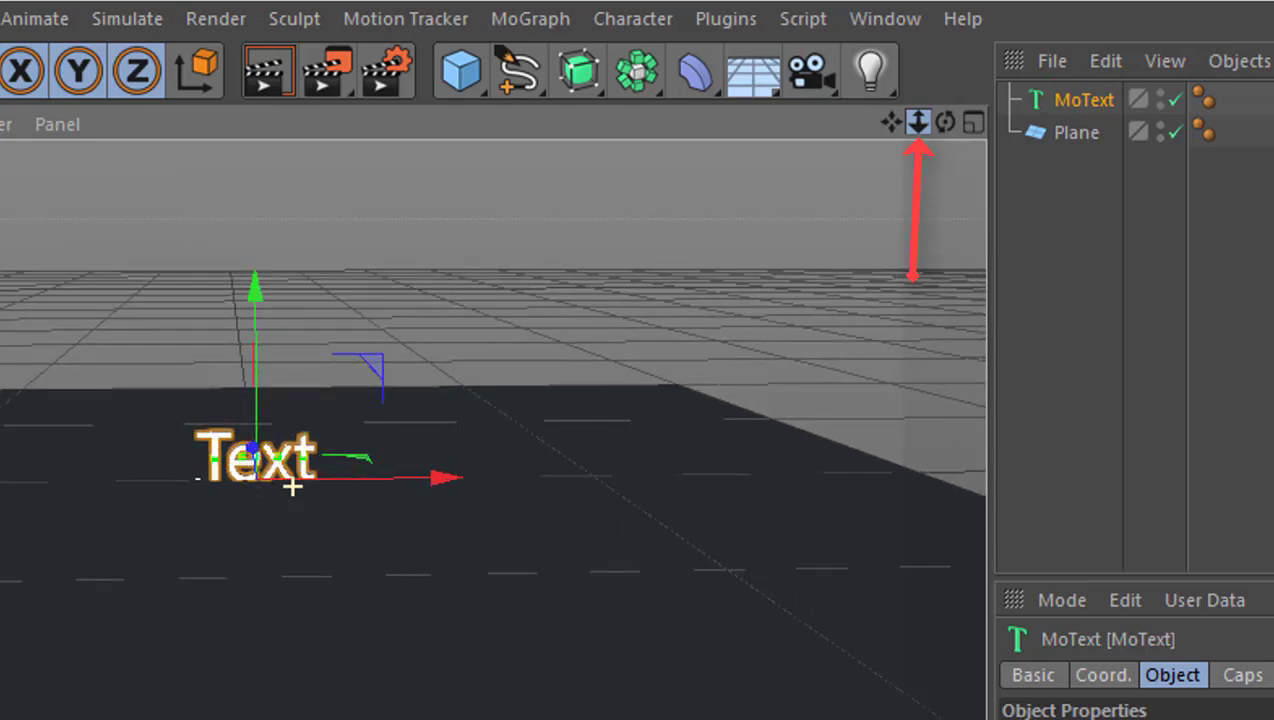
scroll(292, 487, "up", 1)
scroll(292, 487, "down", 1)
scroll(292, 487, "down", 1)
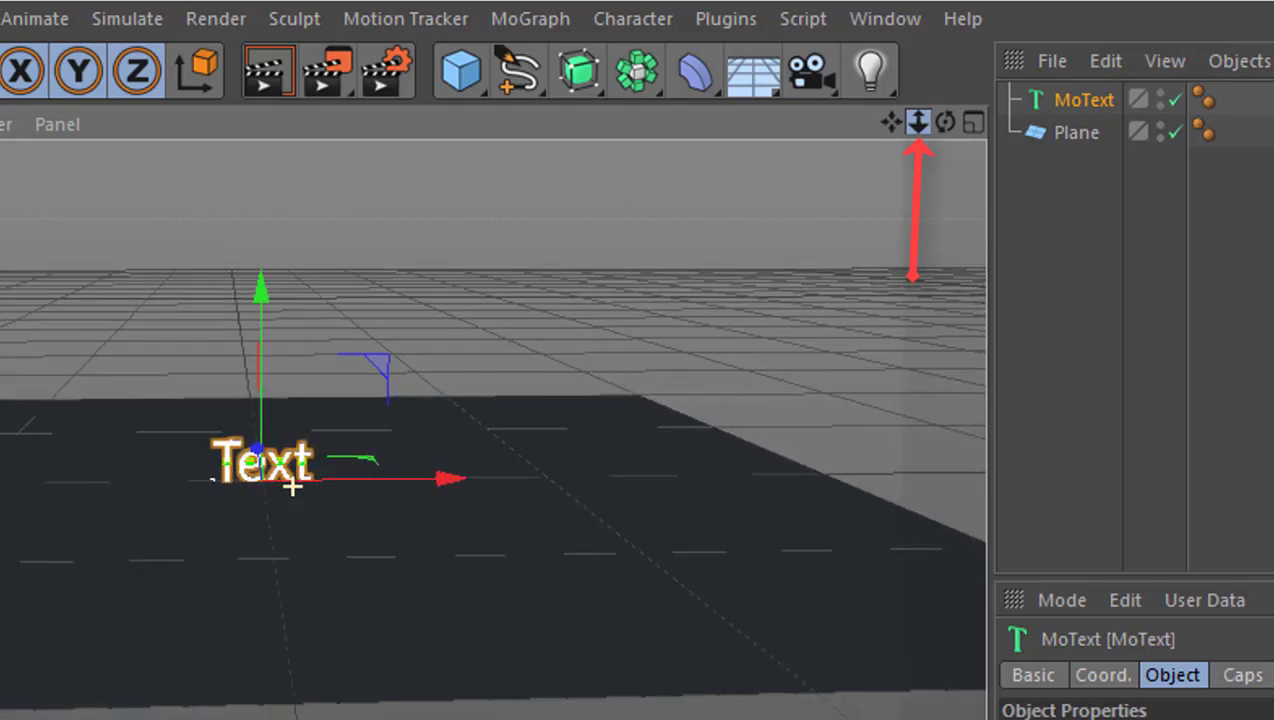
scroll(292, 487, "up", 2)
scroll(292, 487, "up", 2)
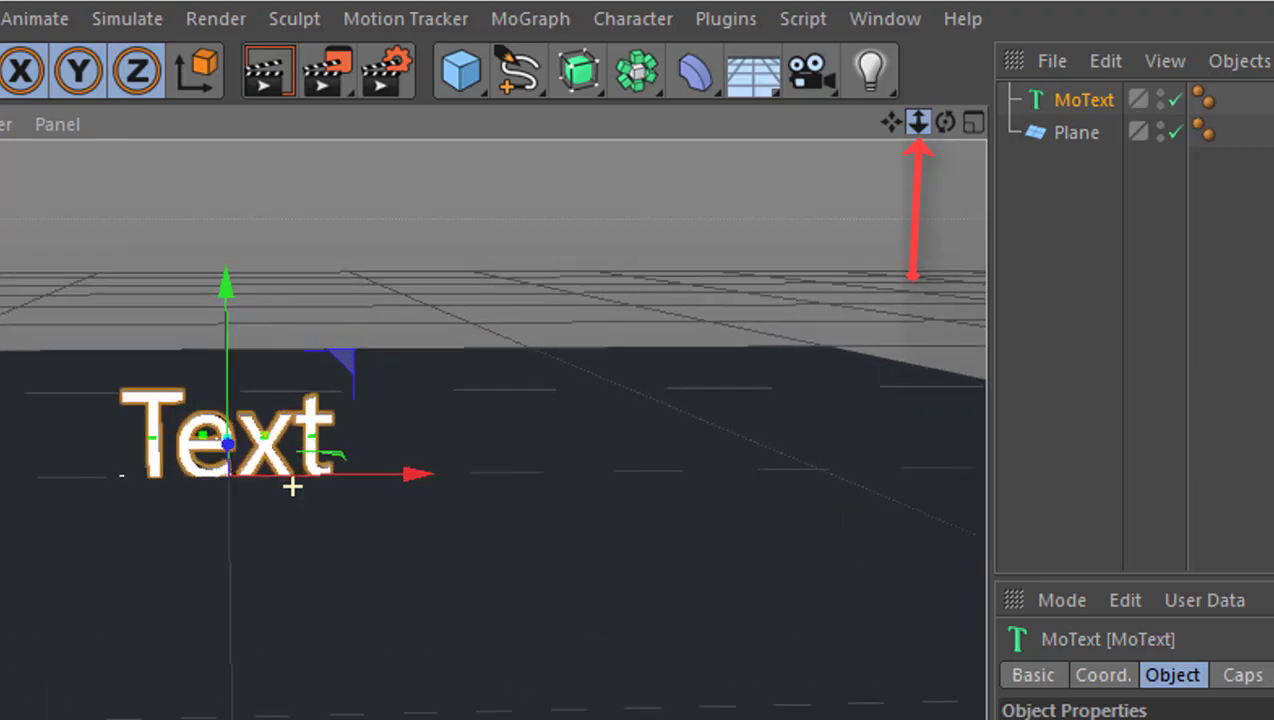
scroll(292, 487, "up", 2)
scroll(292, 487, "up", 2)
scroll(292, 487, "up", 1)
scroll(292, 487, "up", 2)
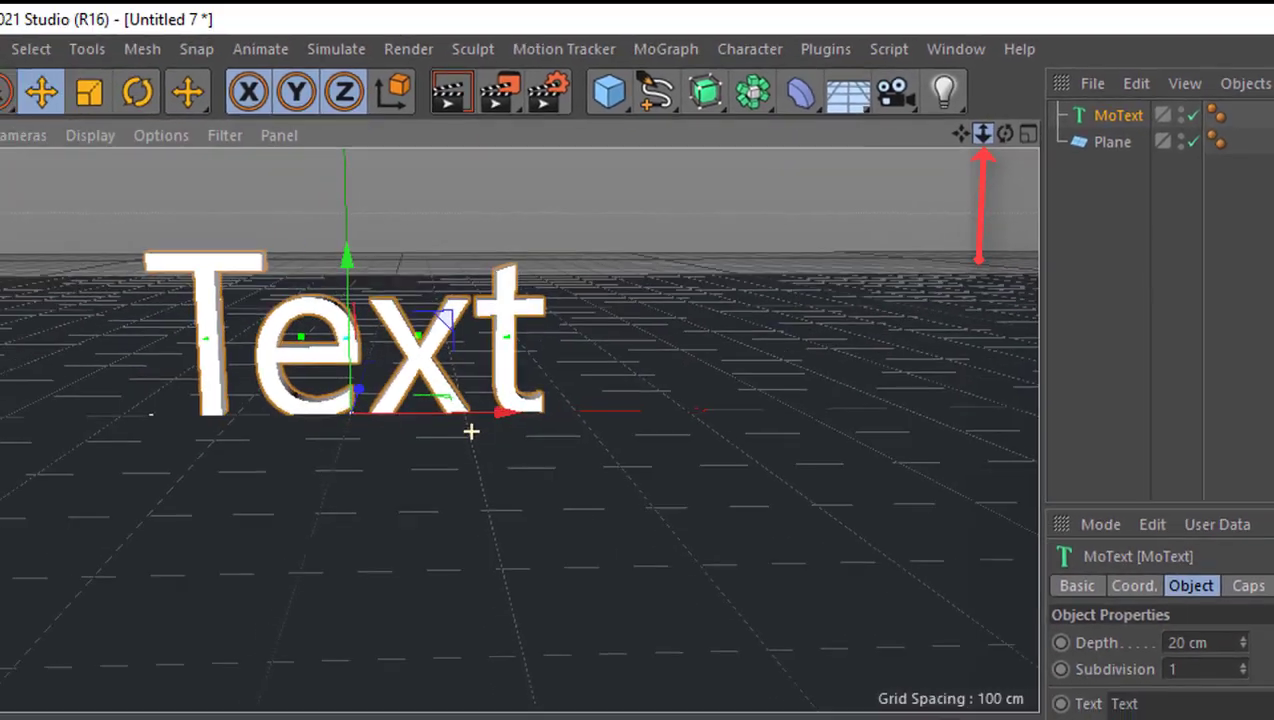
scroll(555, 405, "up", 2)
scroll(555, 405, "up", 1)
scroll(555, 405, "up", 1)
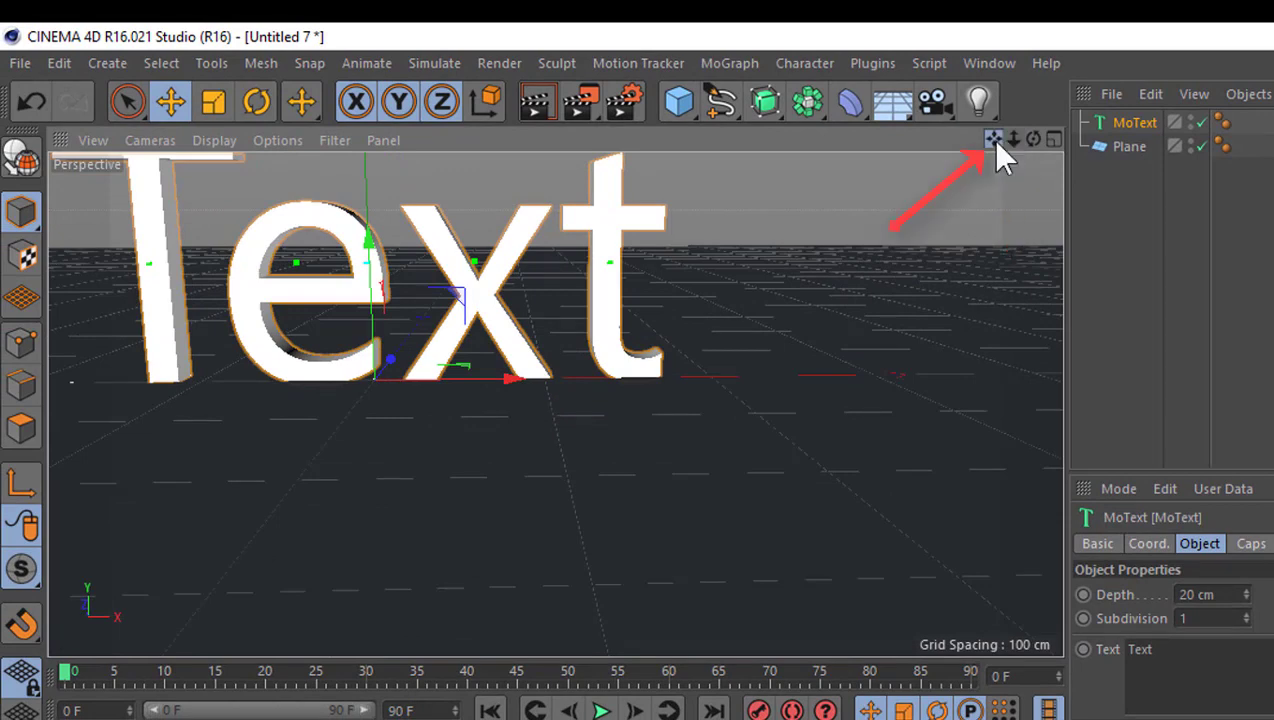
left_click_drag(991, 139, 1066, 224)
left_click_drag(555, 405, 555, 405)
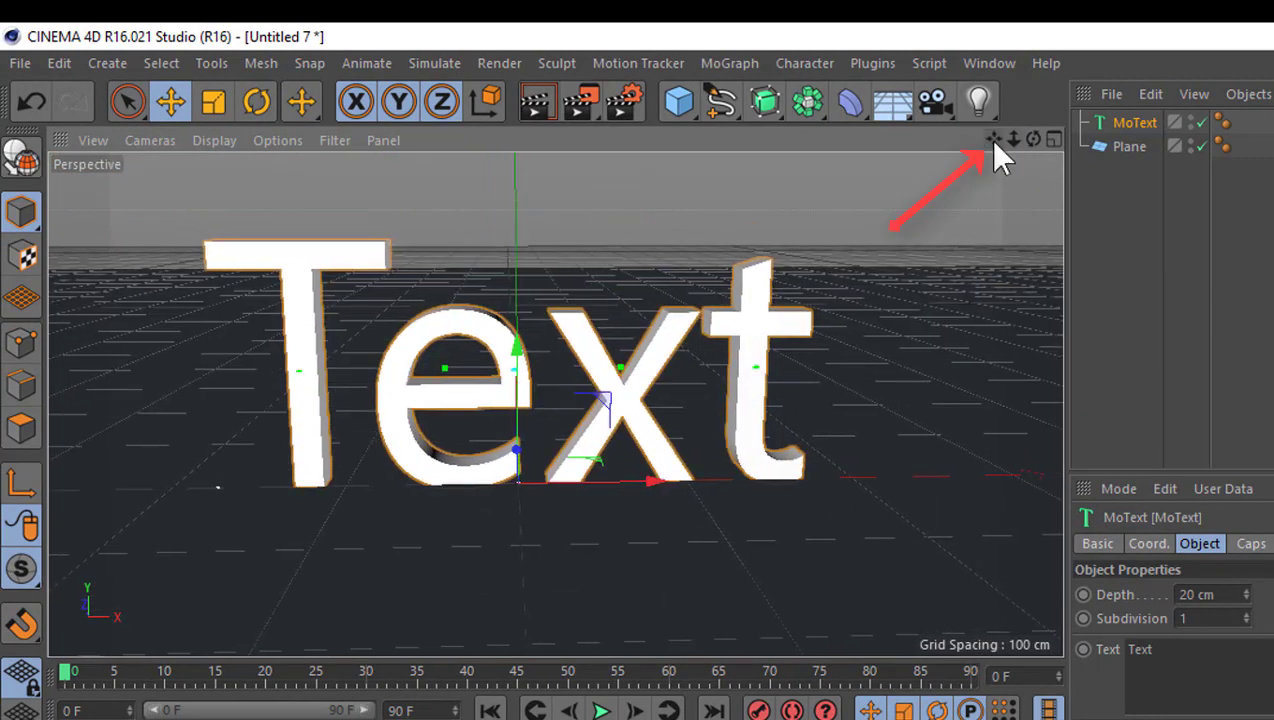
left_click_drag(995, 148, 995, 148)
left_click_drag(555, 405, 555, 405)
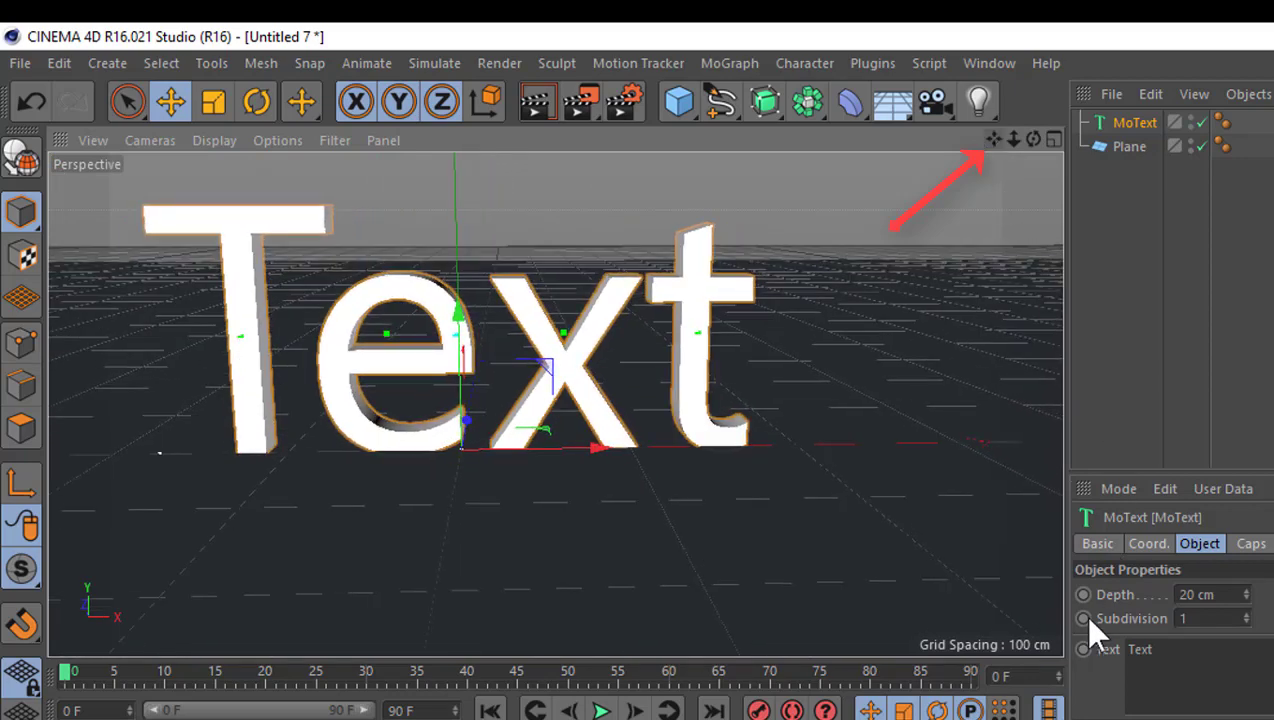
left_click(1199, 558)
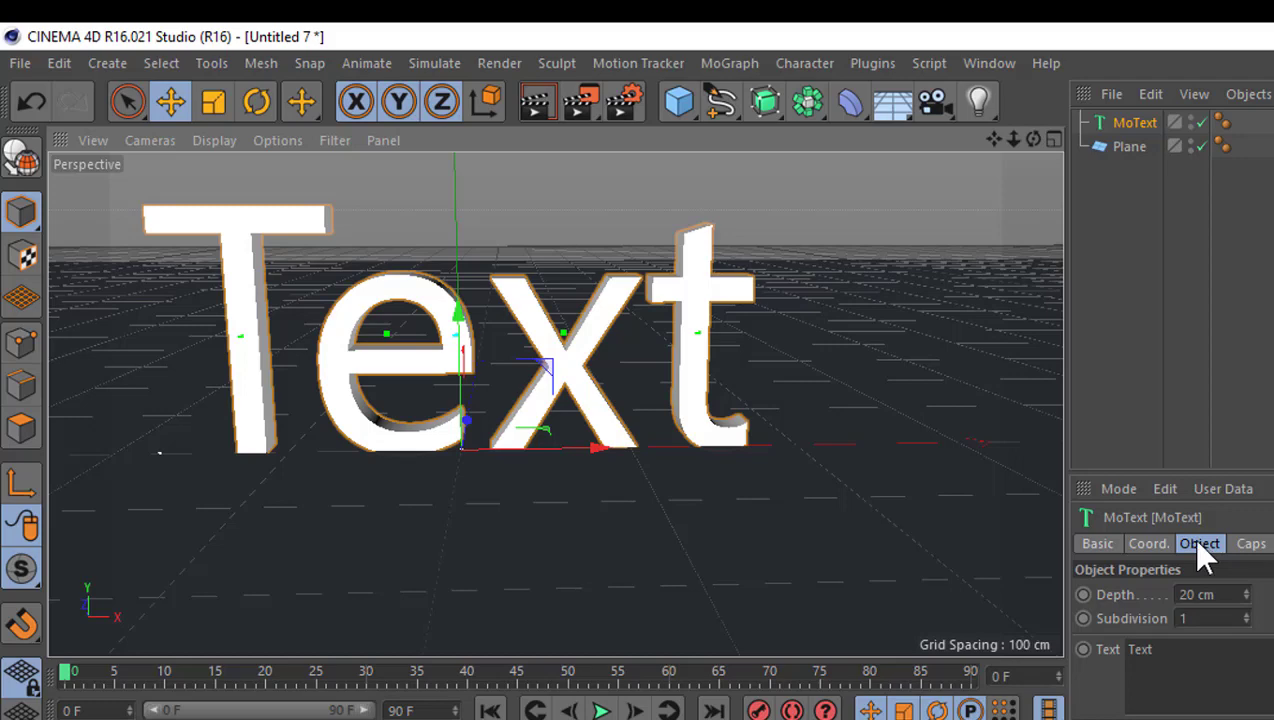
- Replace the MoText content with 'SEXTA FEIRA DA'
left_click(1149, 652)
type("SEX")
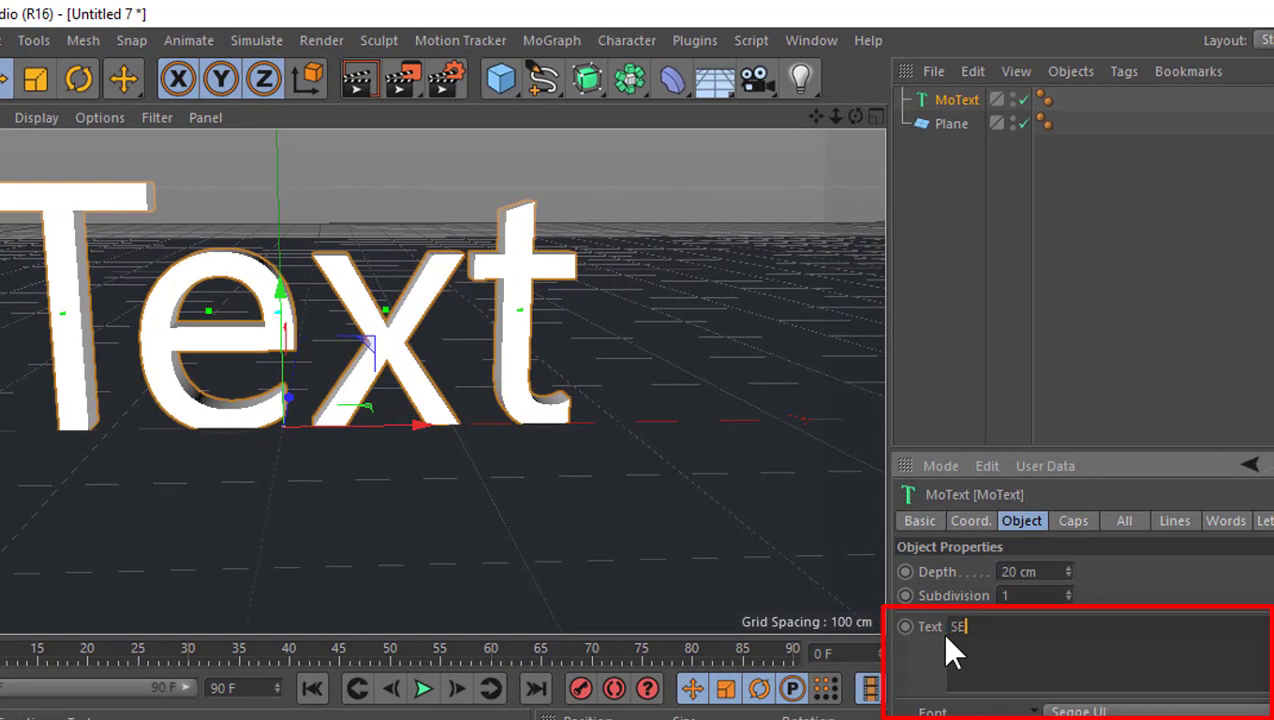
type("TA")
type(" FEIRA ")
type("DA")
left_click(1099, 574)
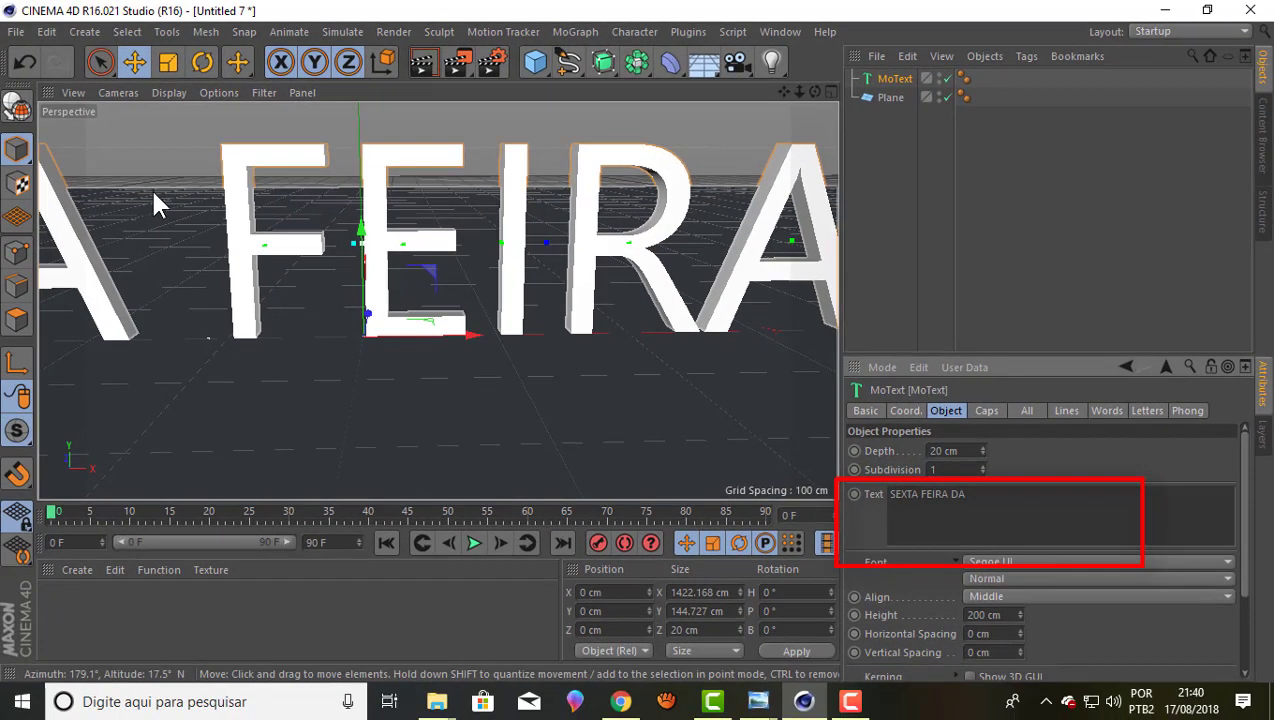
scroll(810, 115, "down", 2)
- Raise the text high above the plane and shift it slightly right along X
left_click_drag(799, 91, 790, 100)
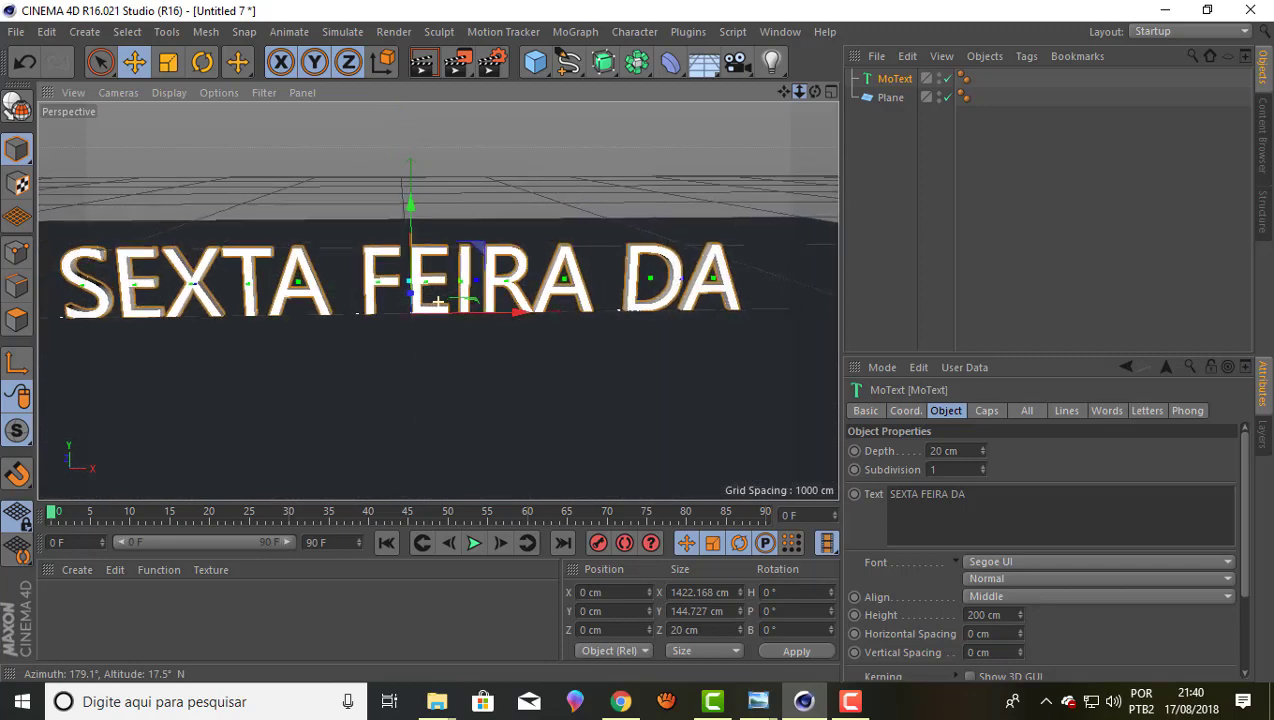
left_click_drag(437, 300, 437, 300)
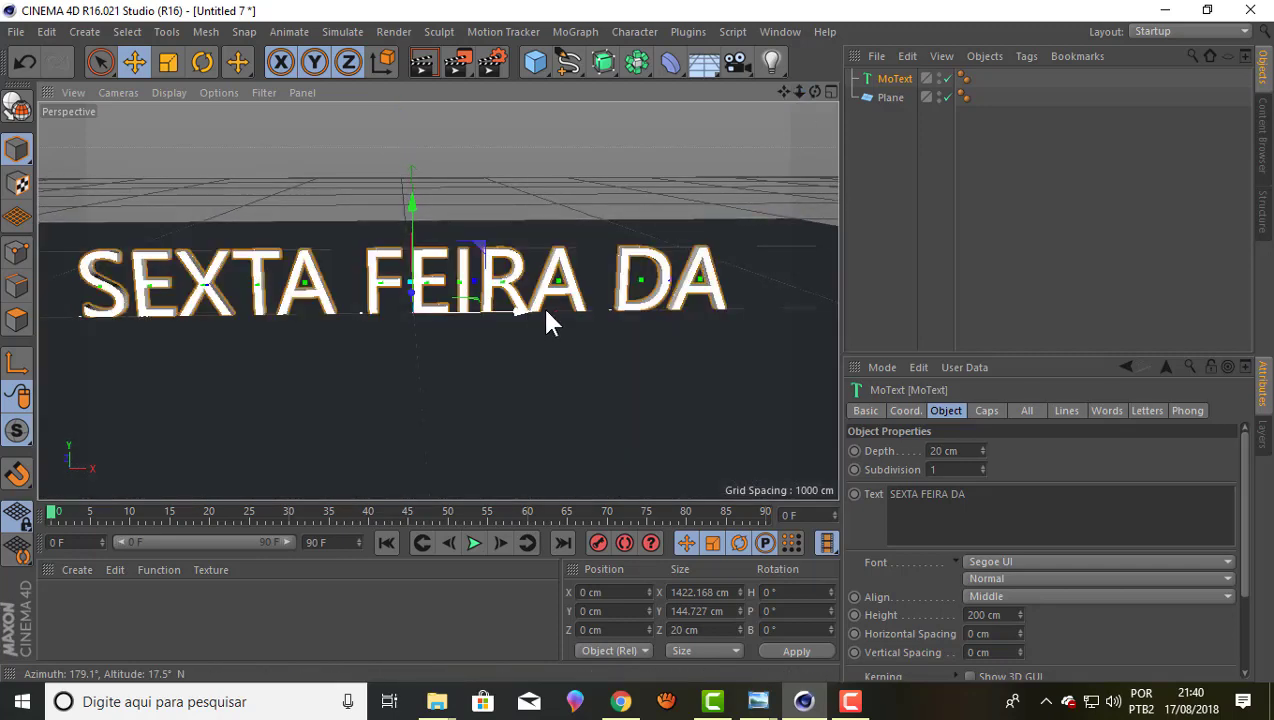
left_click_drag(548, 320, 556, 312)
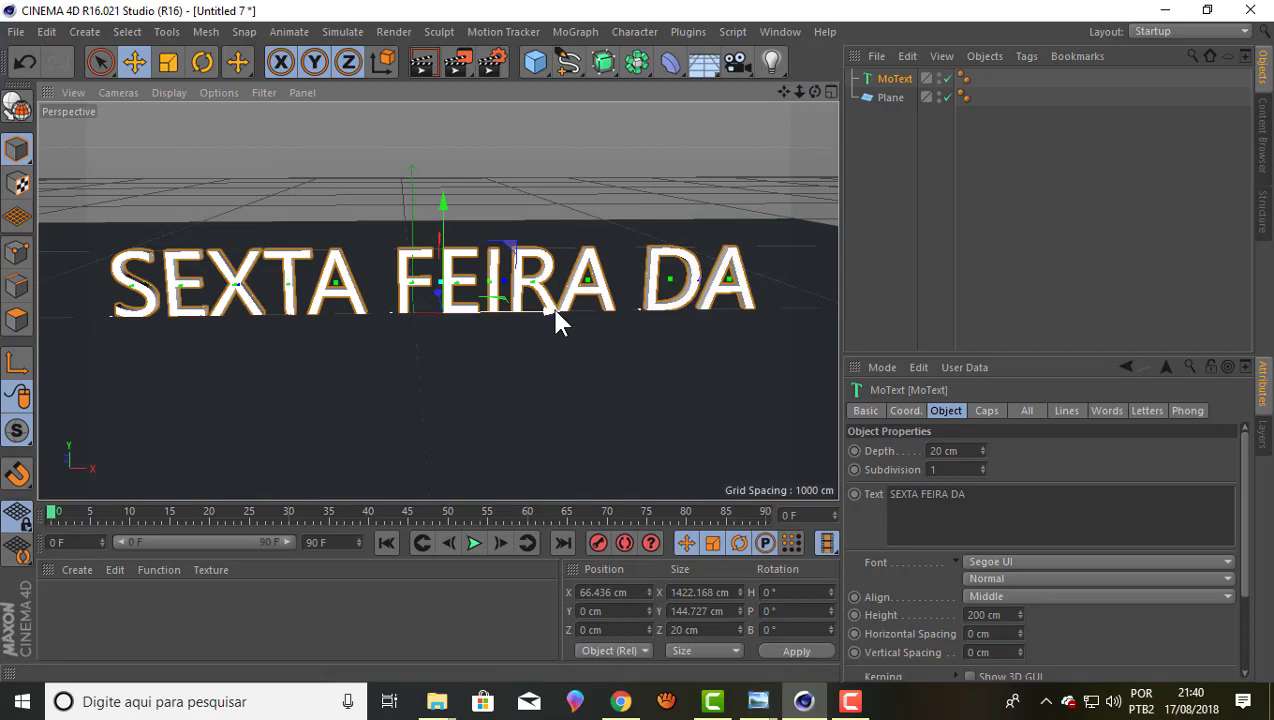
left_click_drag(814, 93, 437, 299)
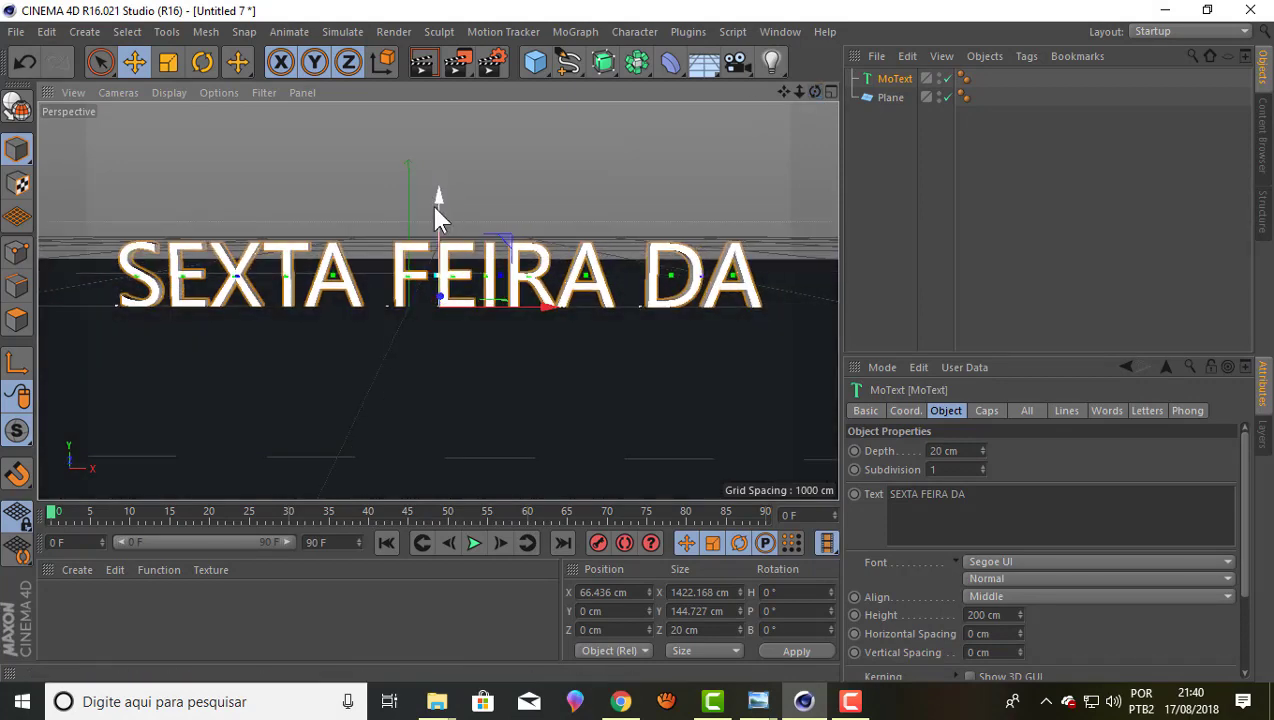
left_click_drag(437, 205, 450, 130)
scroll(318, 440, "down", 3)
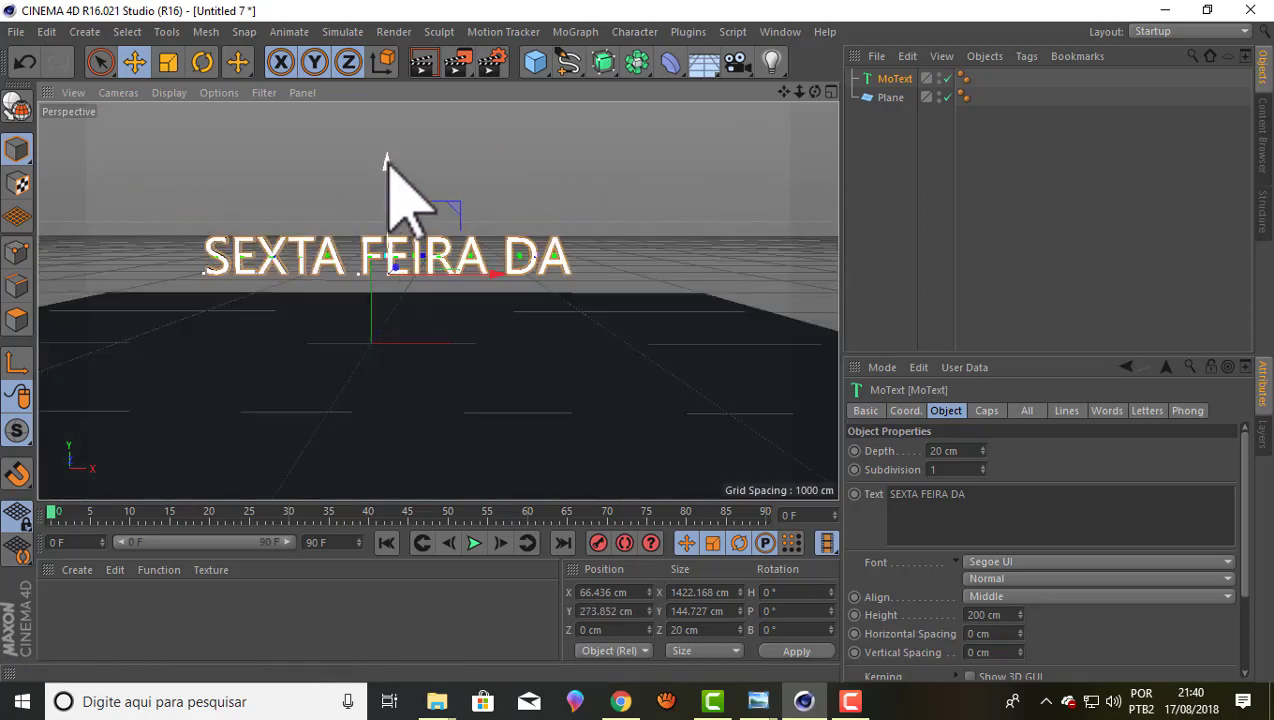
left_click_drag(385, 157, 388, 50)
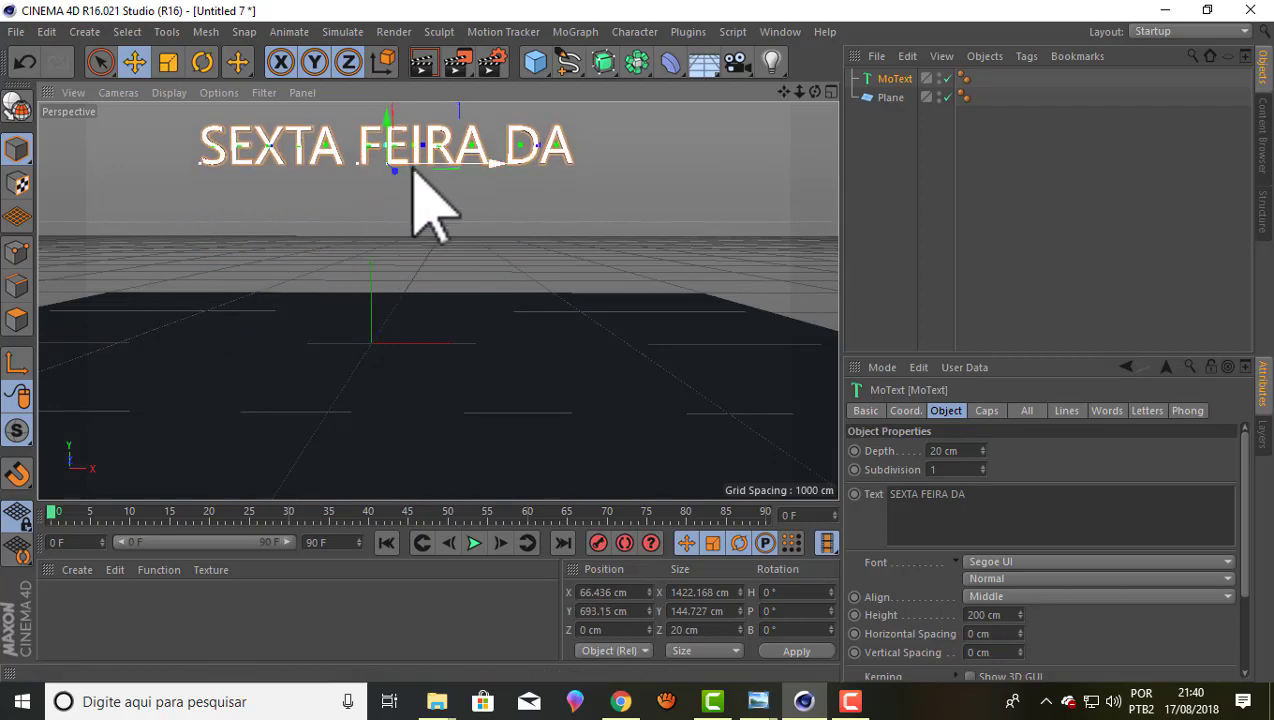
left_click_drag(492, 164, 540, 163)
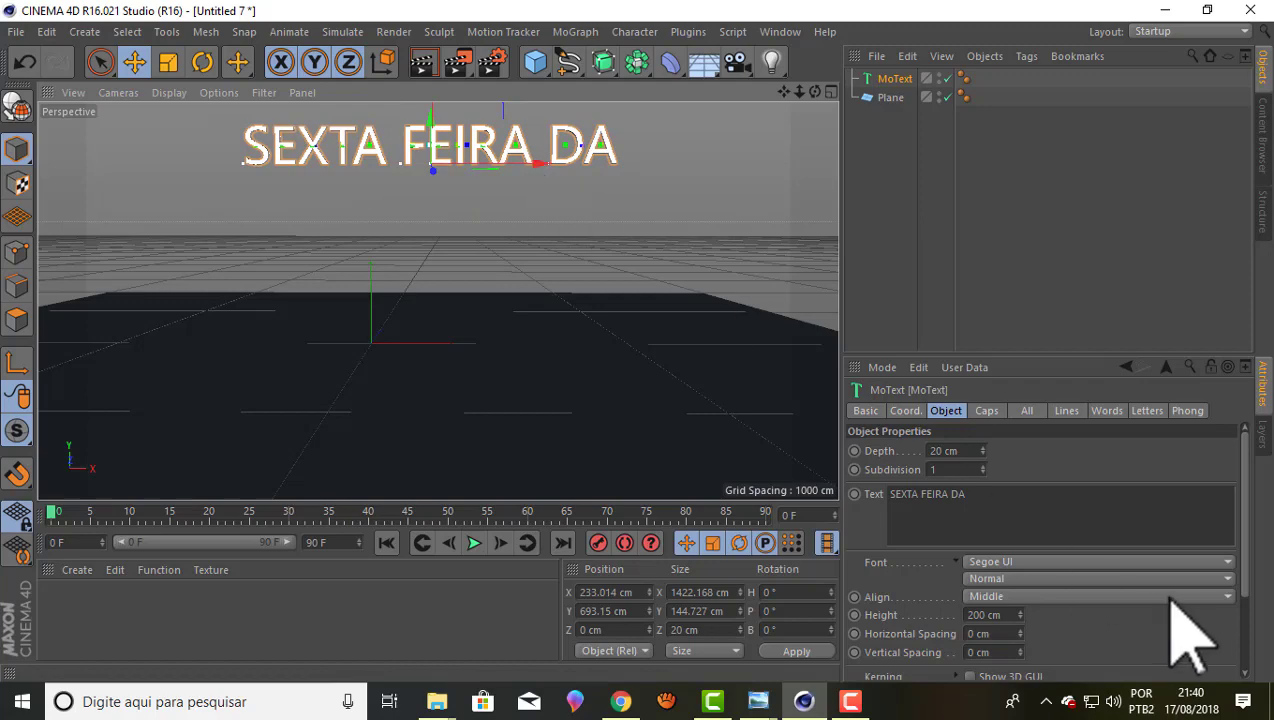
- Switch the MoText font style to Negrito (bold)
scroll(505, 135, "up", 2)
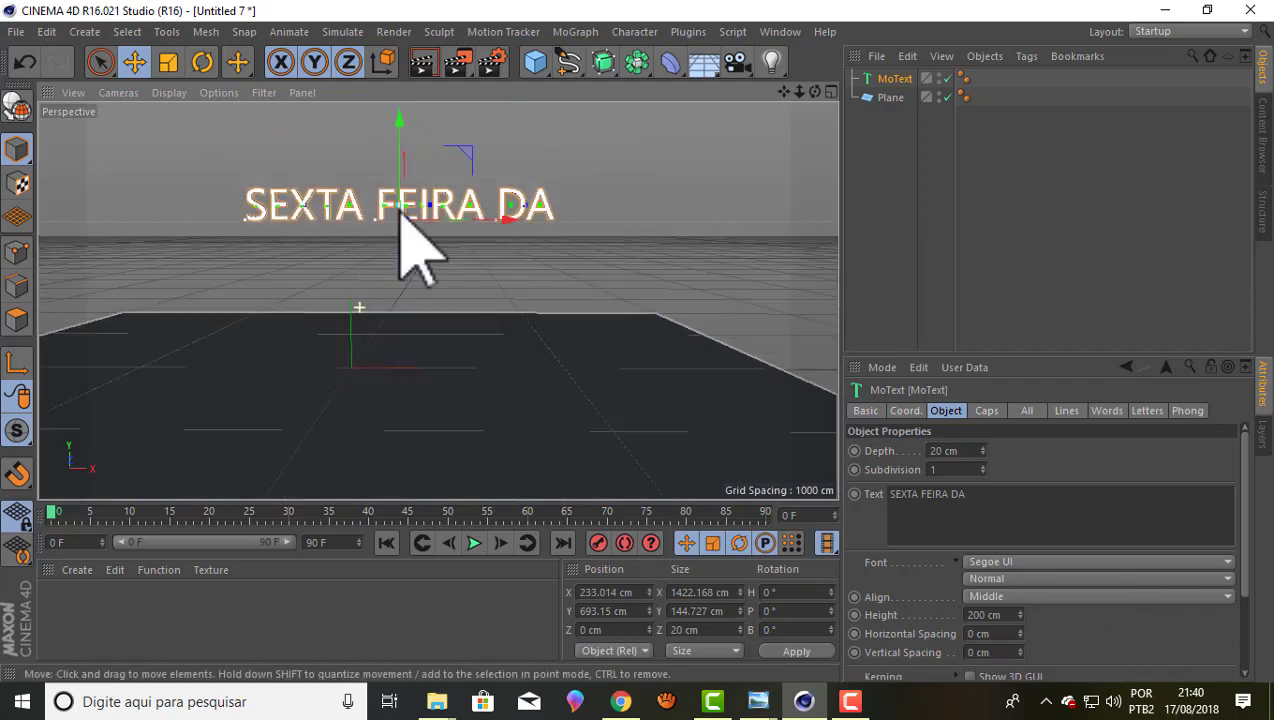
scroll(430, 245, "up", 5)
scroll(425, 213, "up", 2)
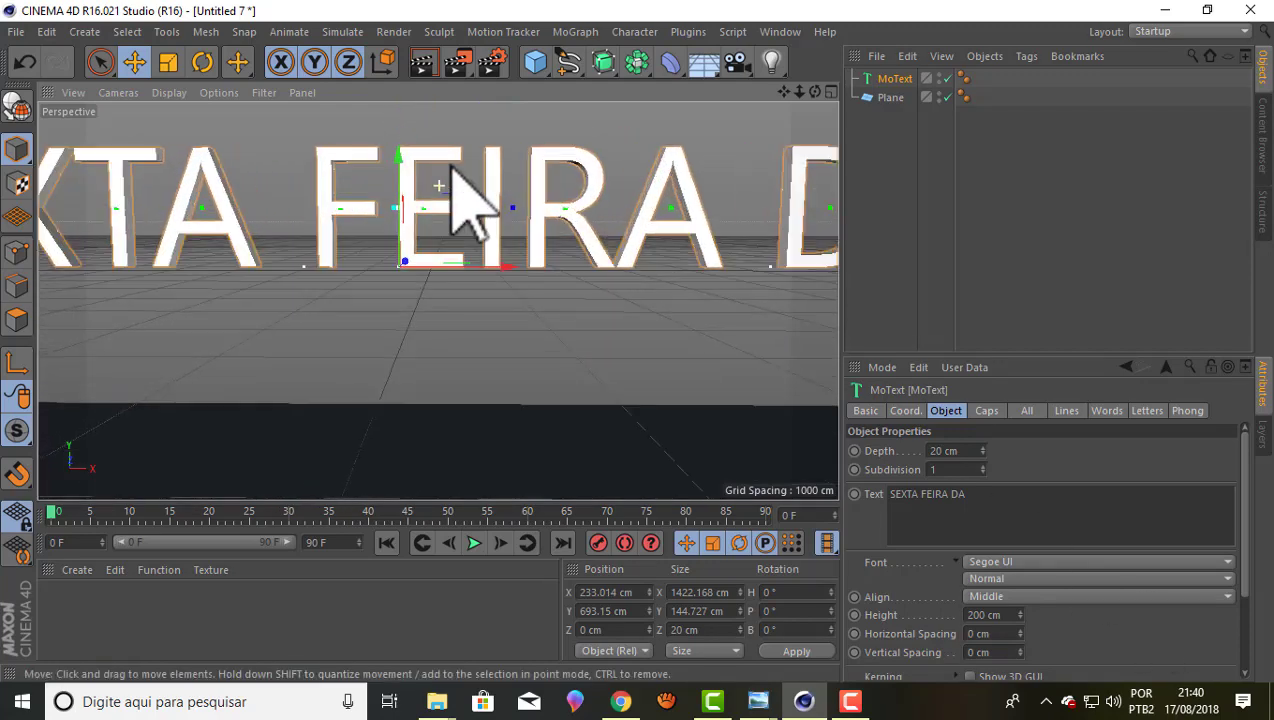
scroll(480, 222, "up", 2)
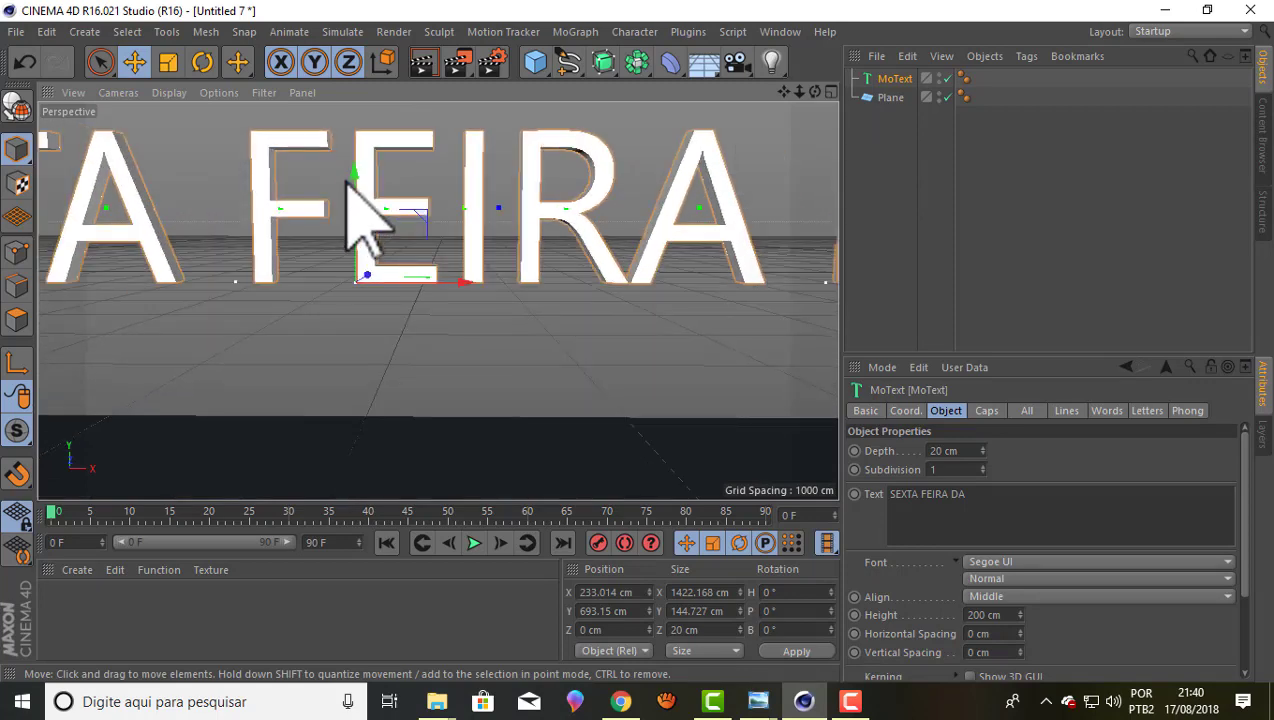
scroll(345, 183, "up", 1)
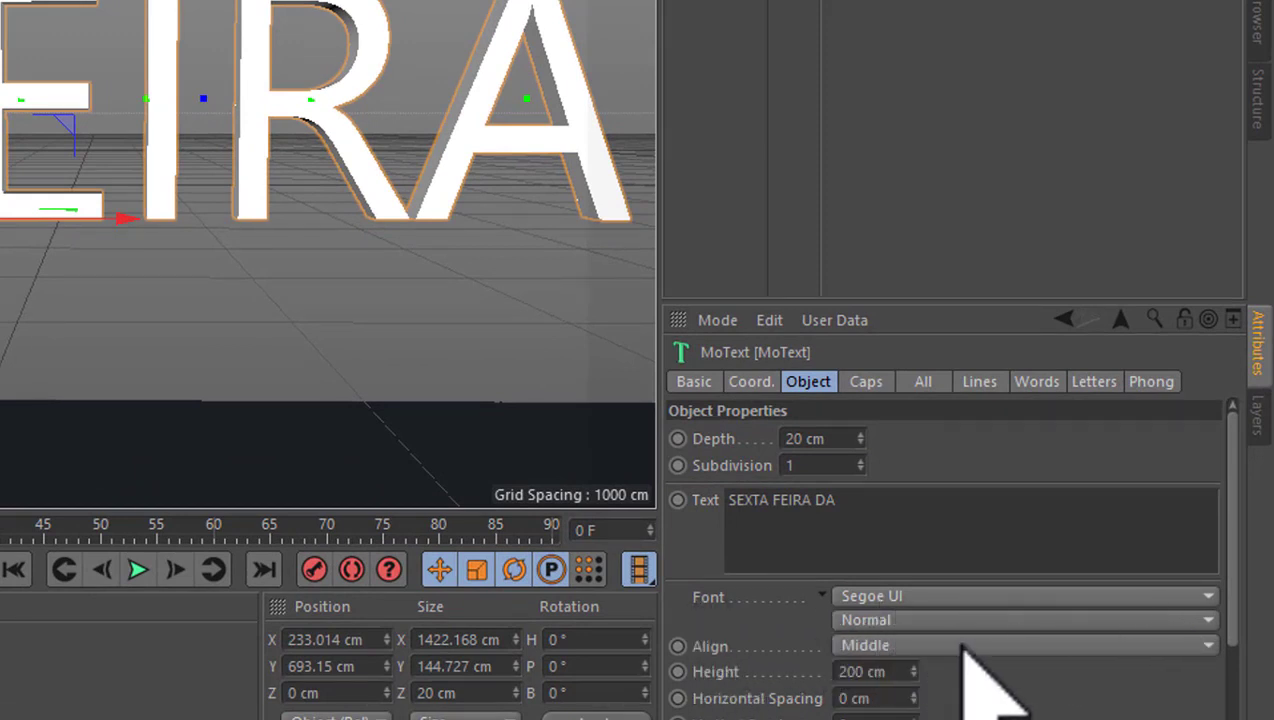
left_click(1210, 619)
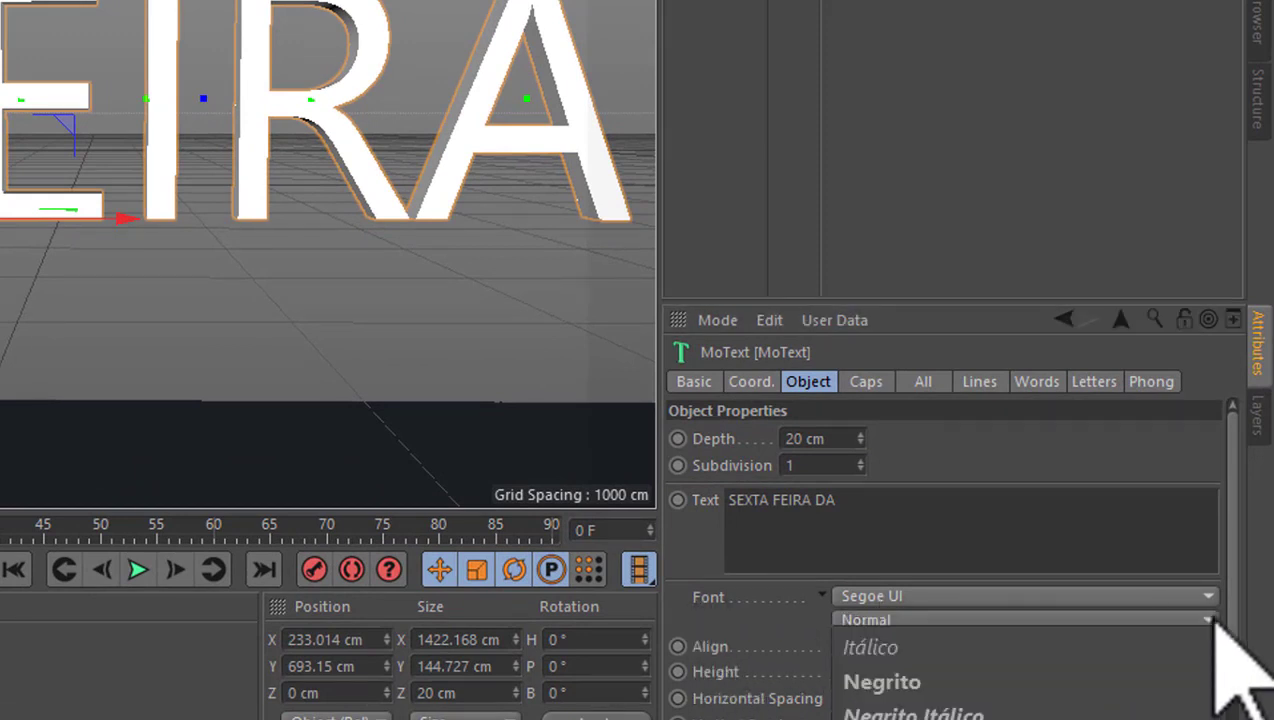
left_click(903, 690)
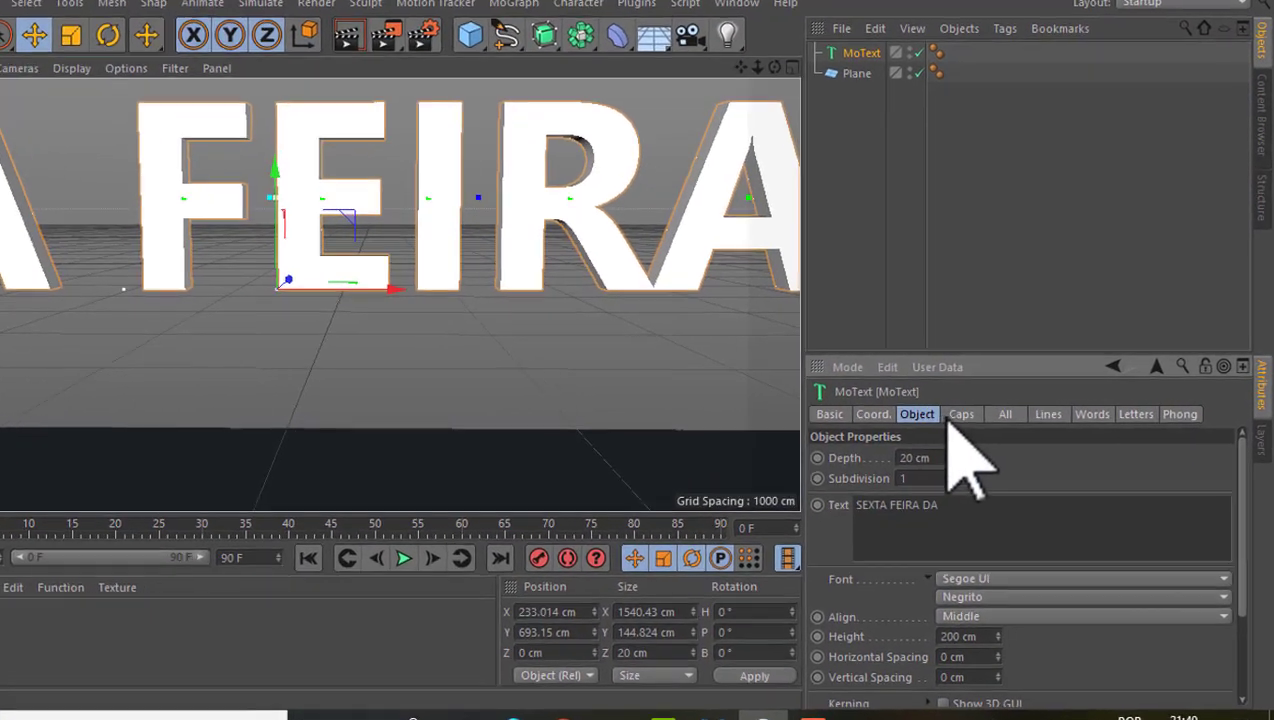
- Set the MoText Start cap to Fillet Cap
left_click(986, 411)
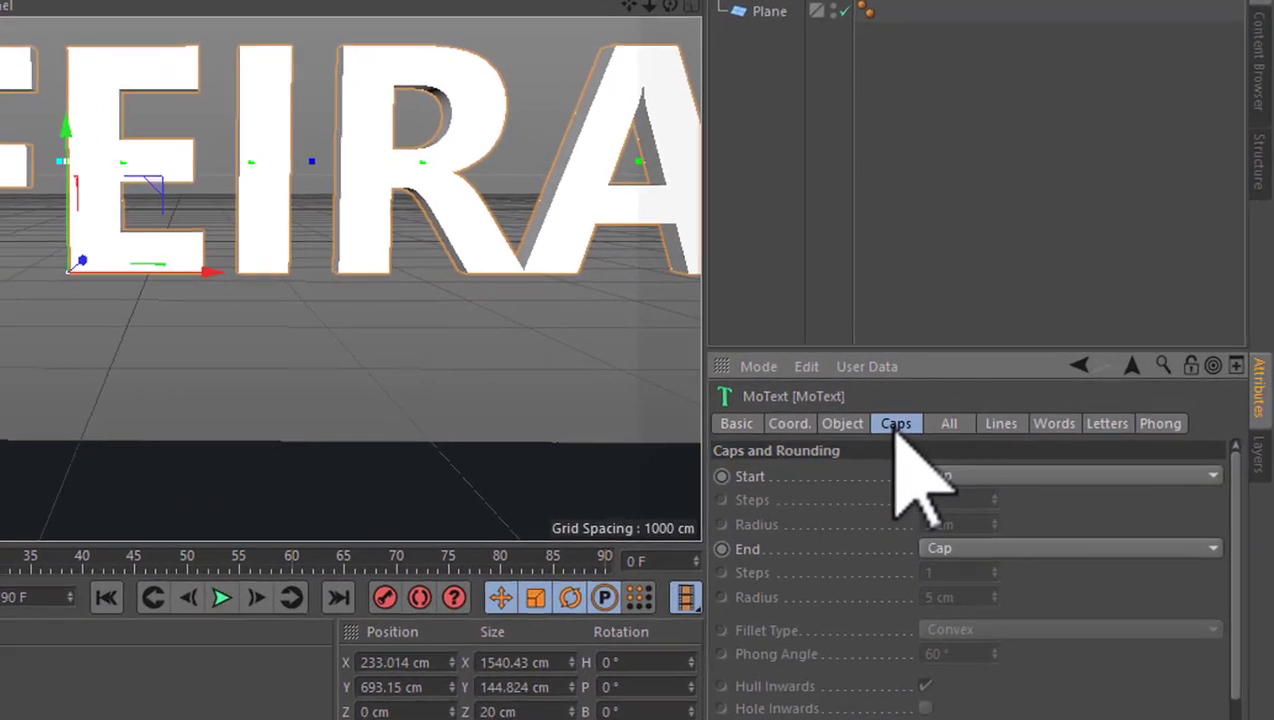
left_click(1212, 478)
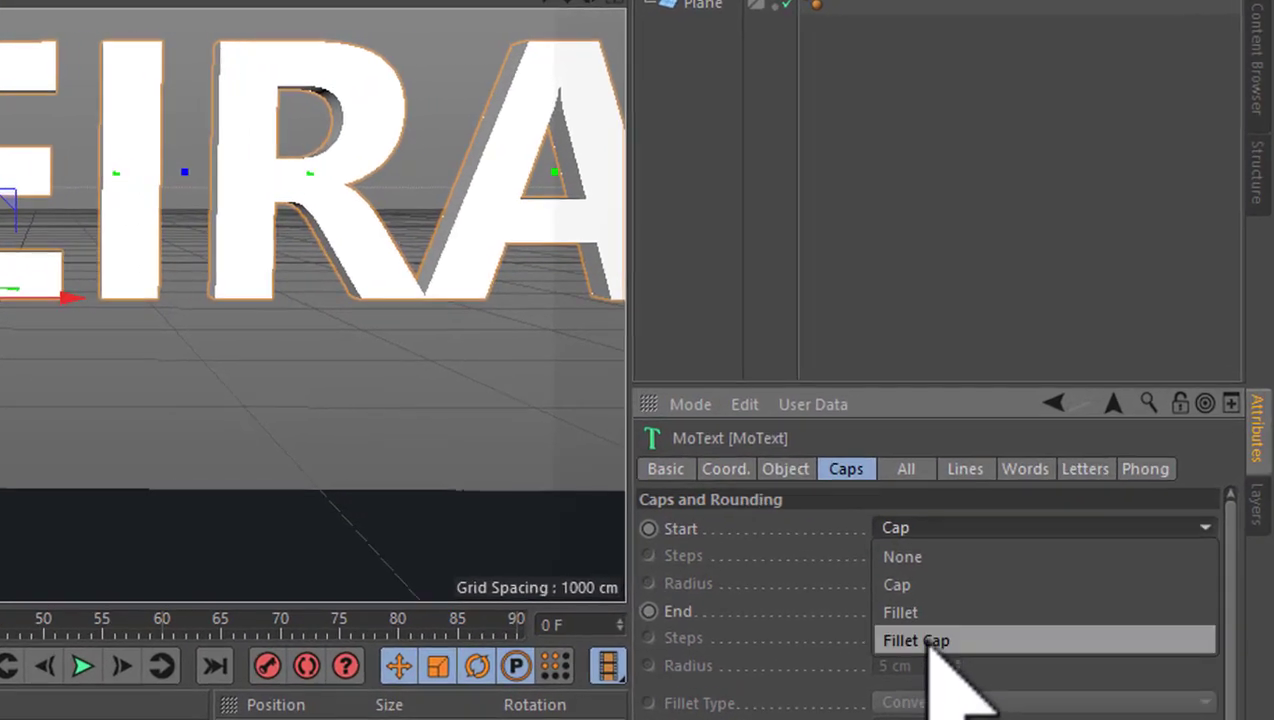
left_click(942, 597)
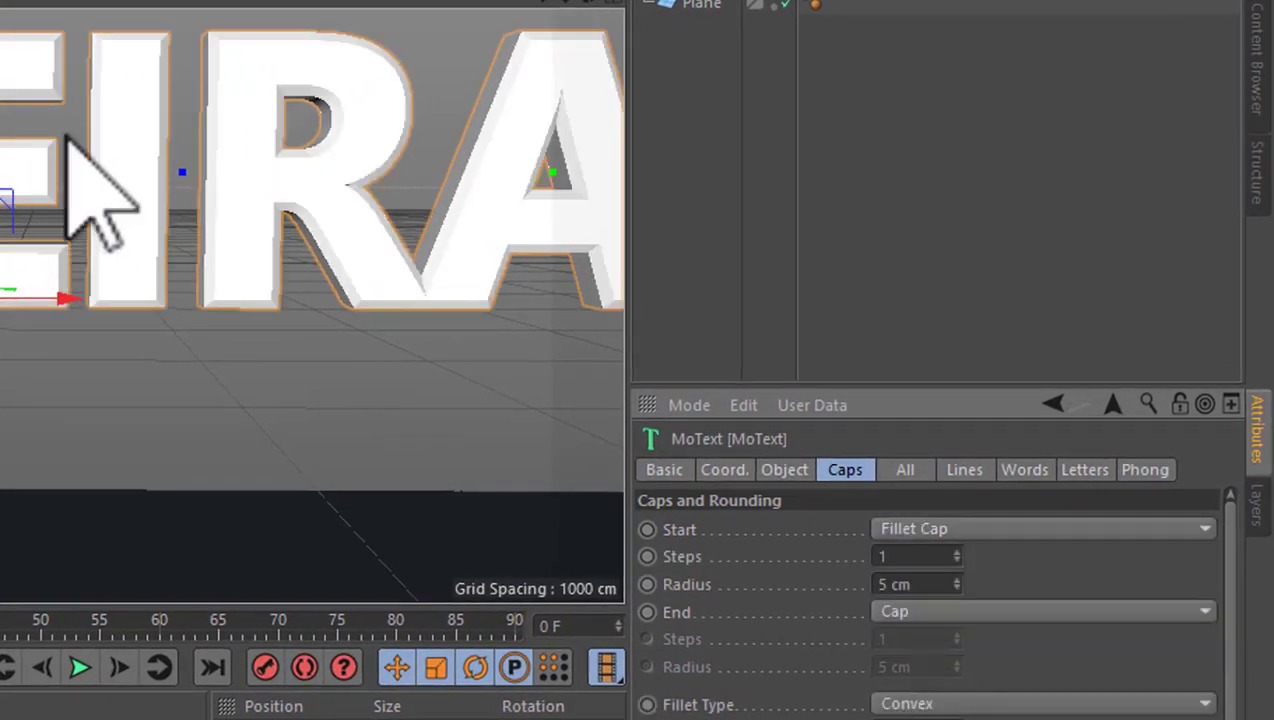
scroll(312, 300, "up", 3)
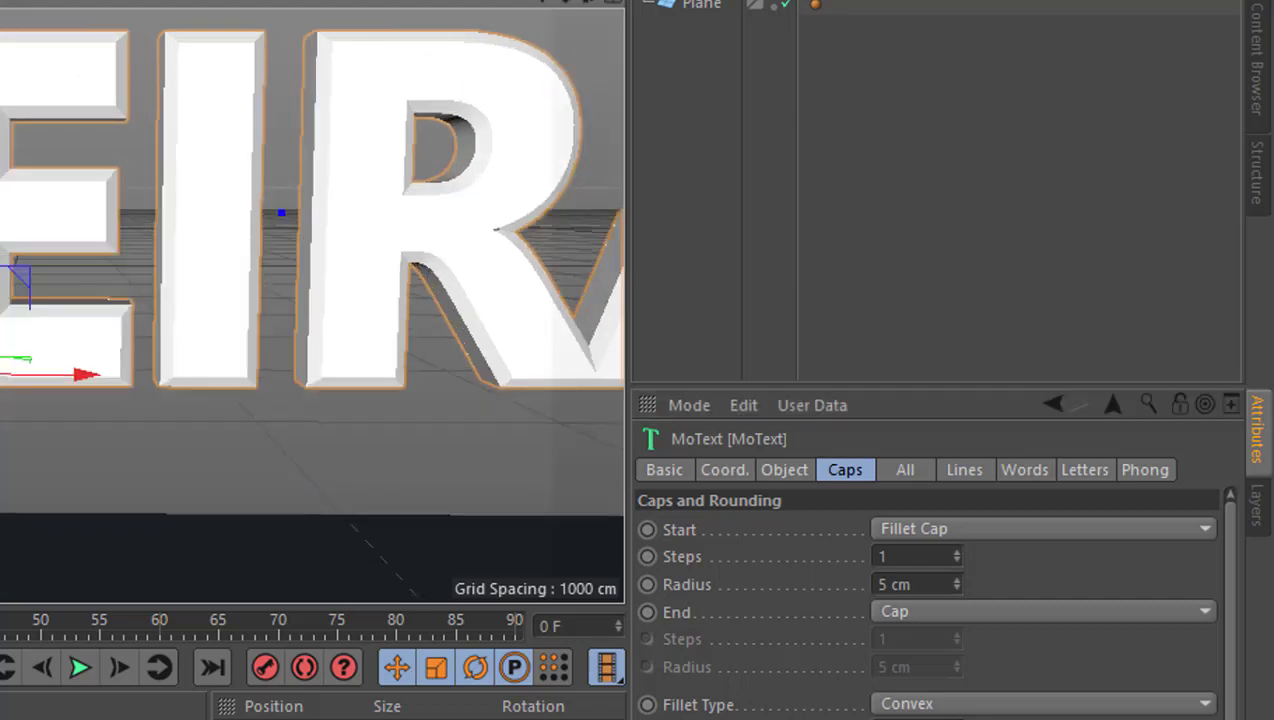
scroll(312, 300, "up", 3)
scroll(312, 300, "up", 3)
scroll(312, 300, "up", 2)
scroll(312, 300, "up", 3)
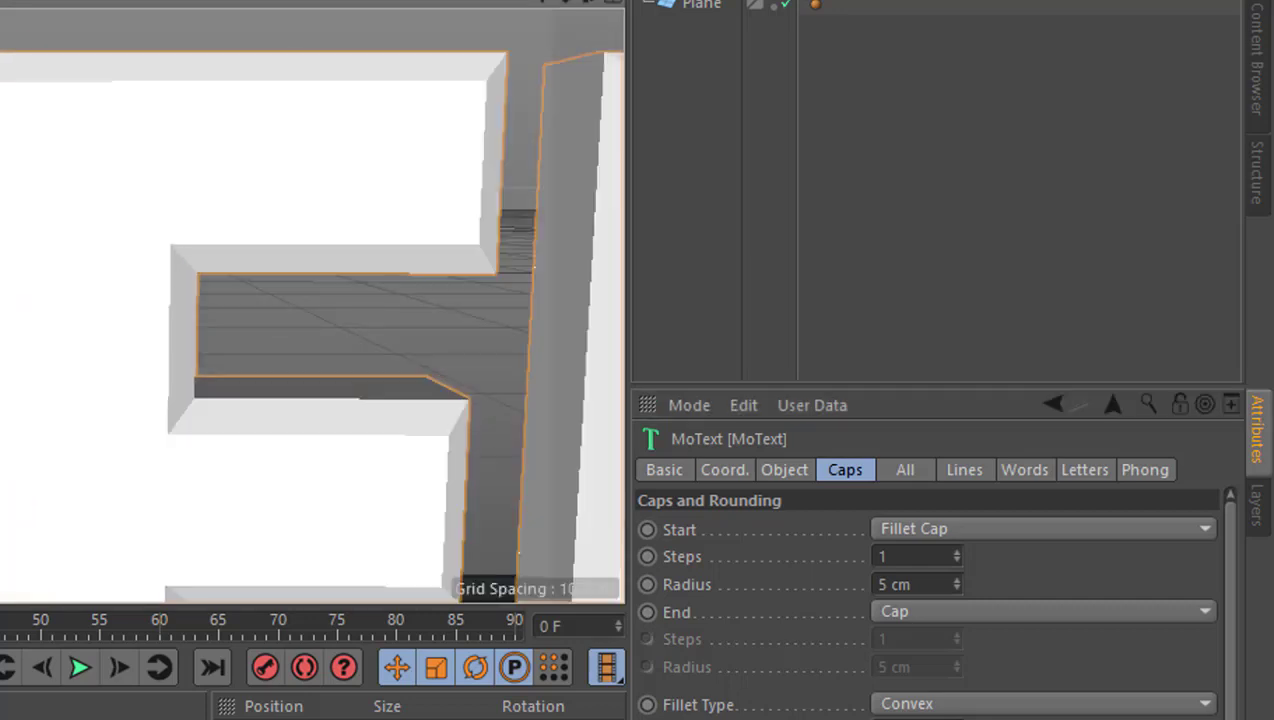
- Set the fillet cap to 2 steps with a 6 cm radius
left_click(922, 588)
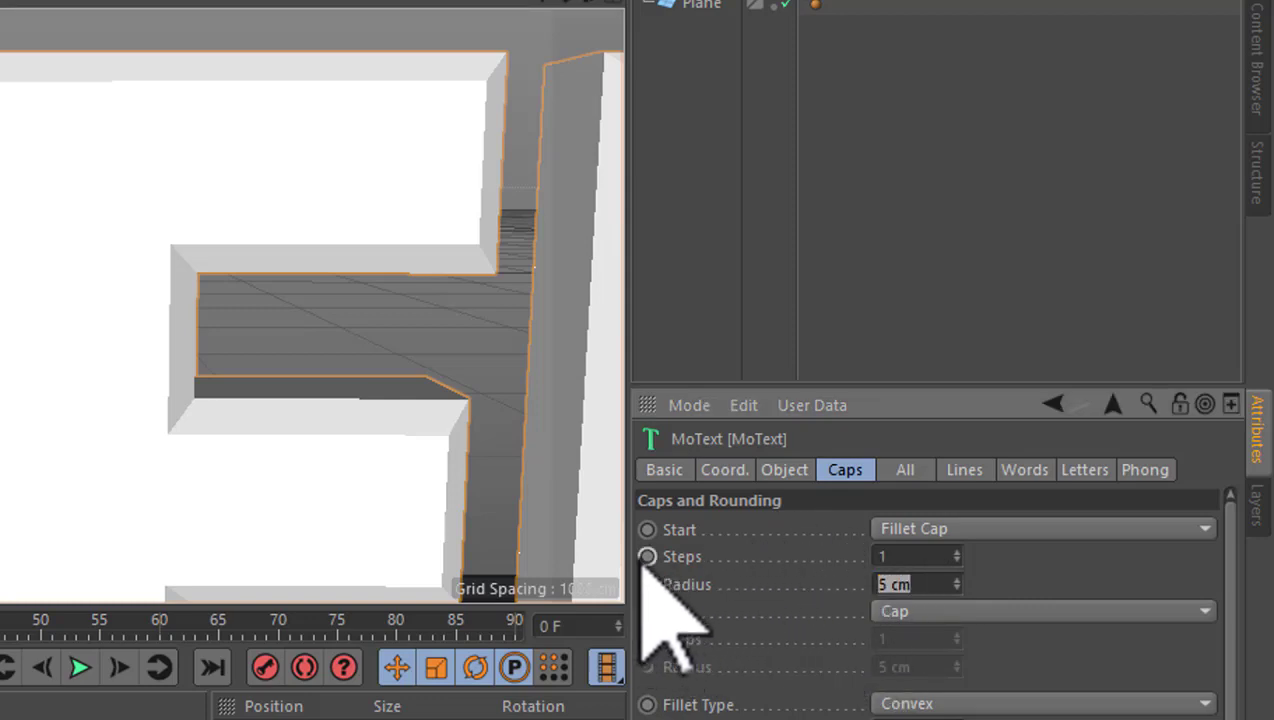
left_click(958, 553)
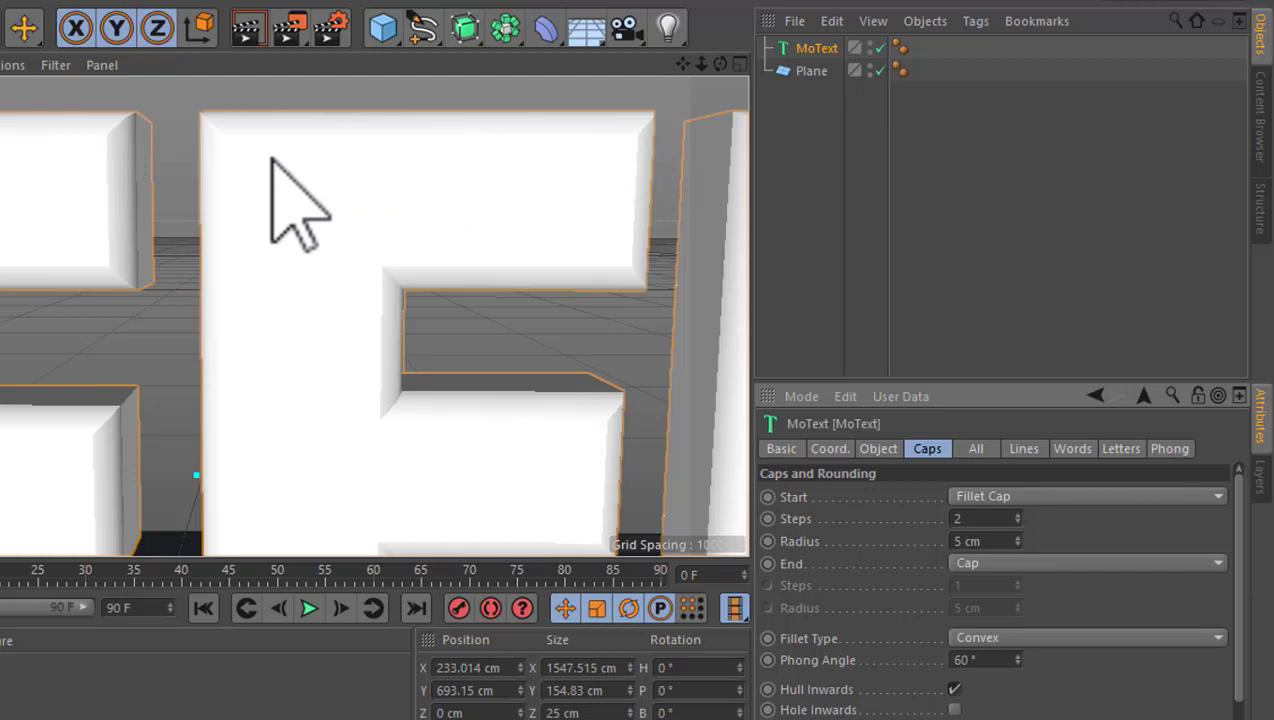
scroll(190, 114, "down", 8)
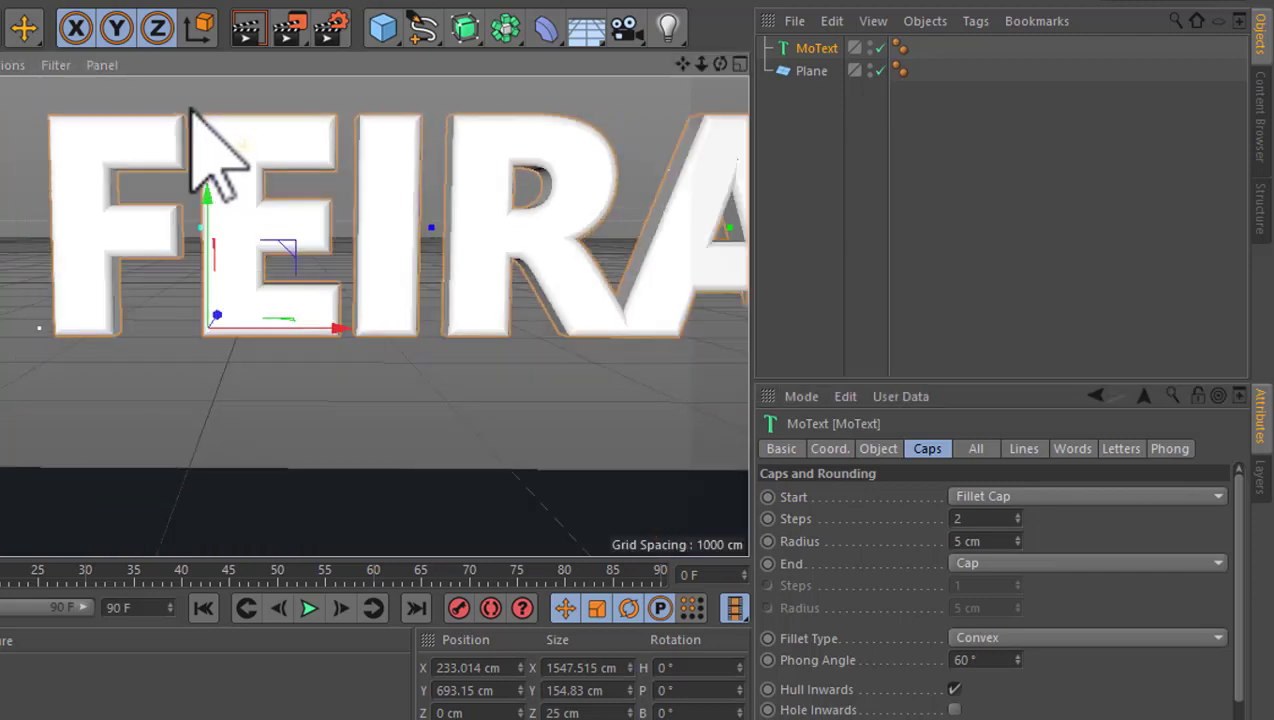
scroll(510, 190, "up", 3)
scroll(430, 125, "up", 4)
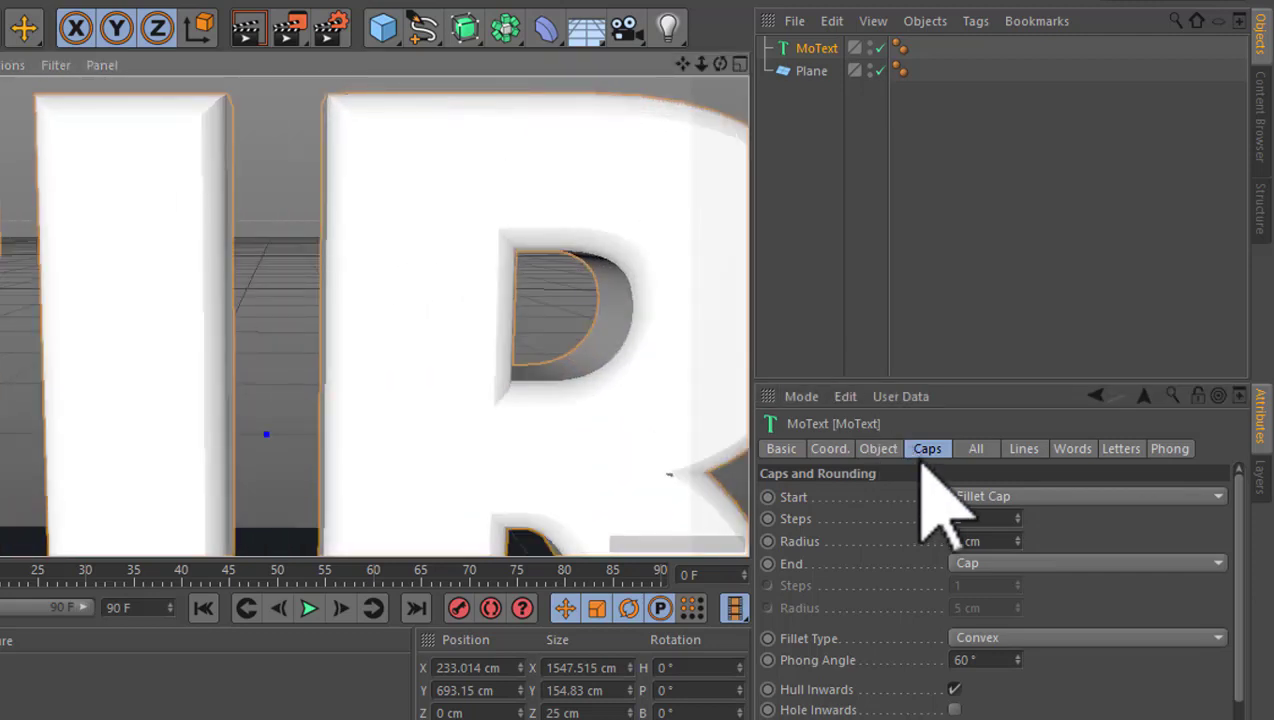
left_click(1062, 550)
left_click_drag(1022, 550, 1022, 546)
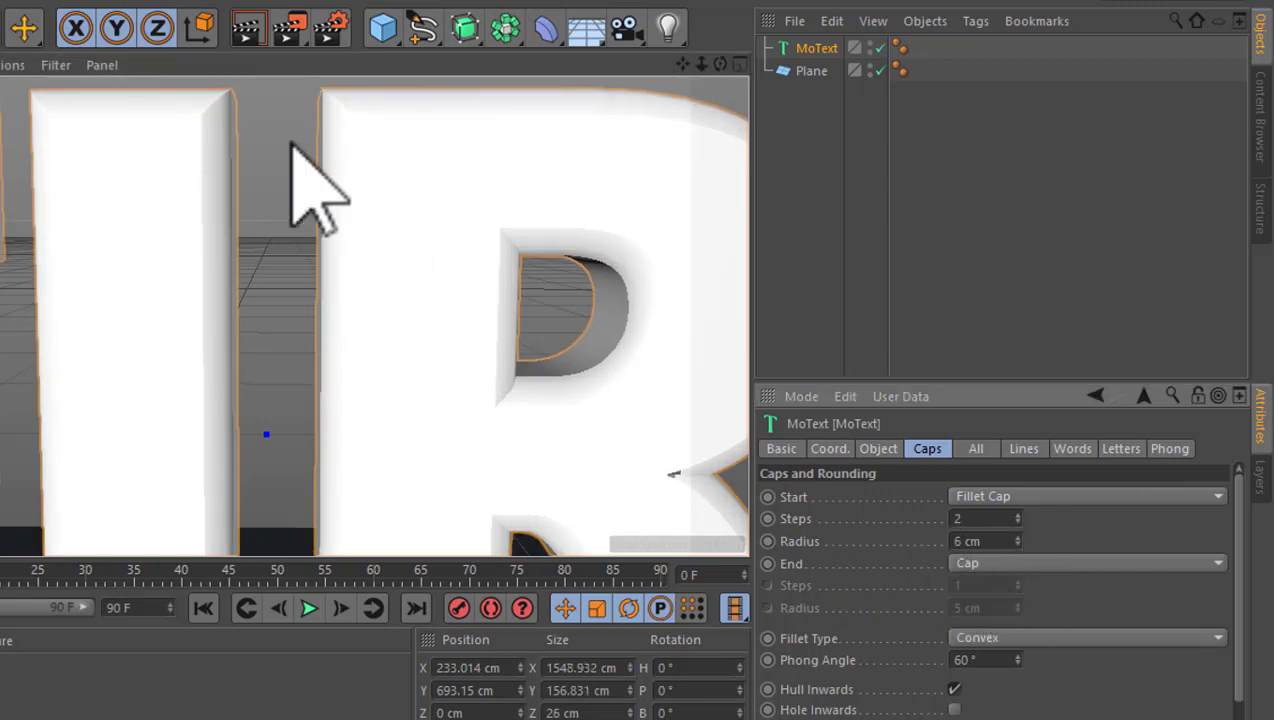
scroll(205, 115, "down", 1)
scroll(197, 117, "down", 2)
scroll(190, 121, "down", 2)
scroll(185, 165, "down", 2)
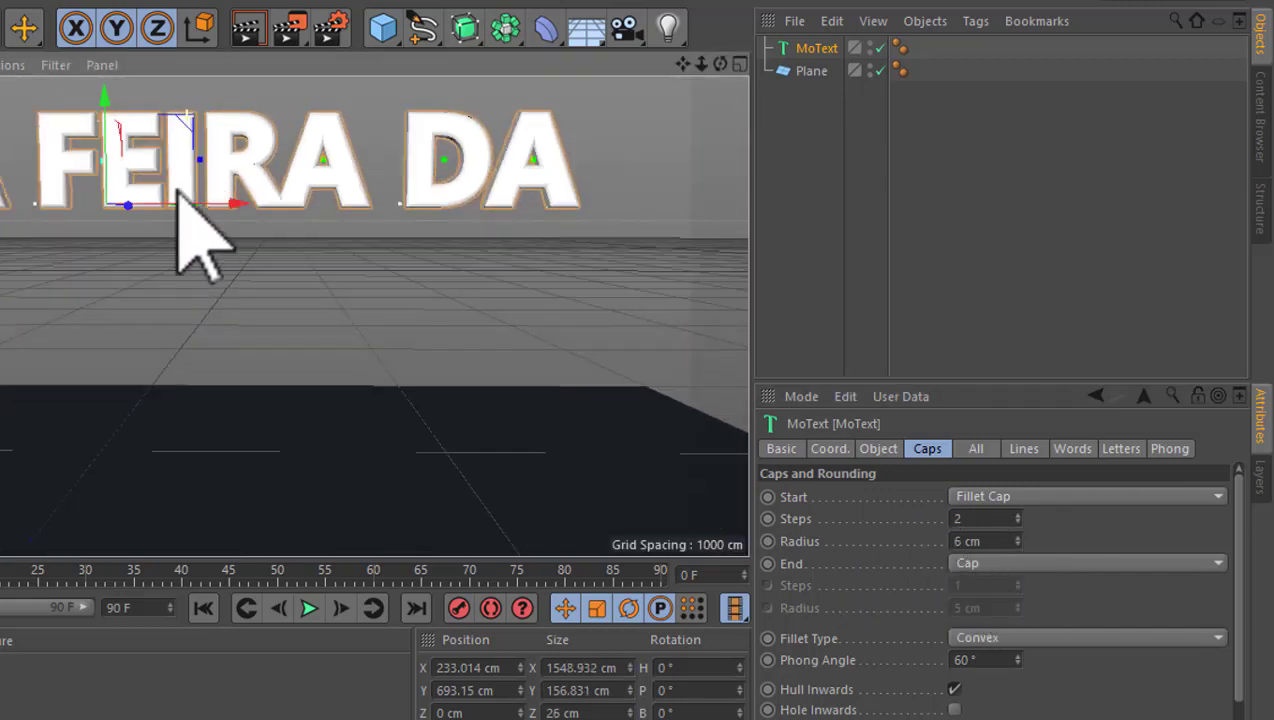
scroll(188, 230, "down", 1)
scroll(190, 240, "down", 1)
scroll(249, 237, "up", 3)
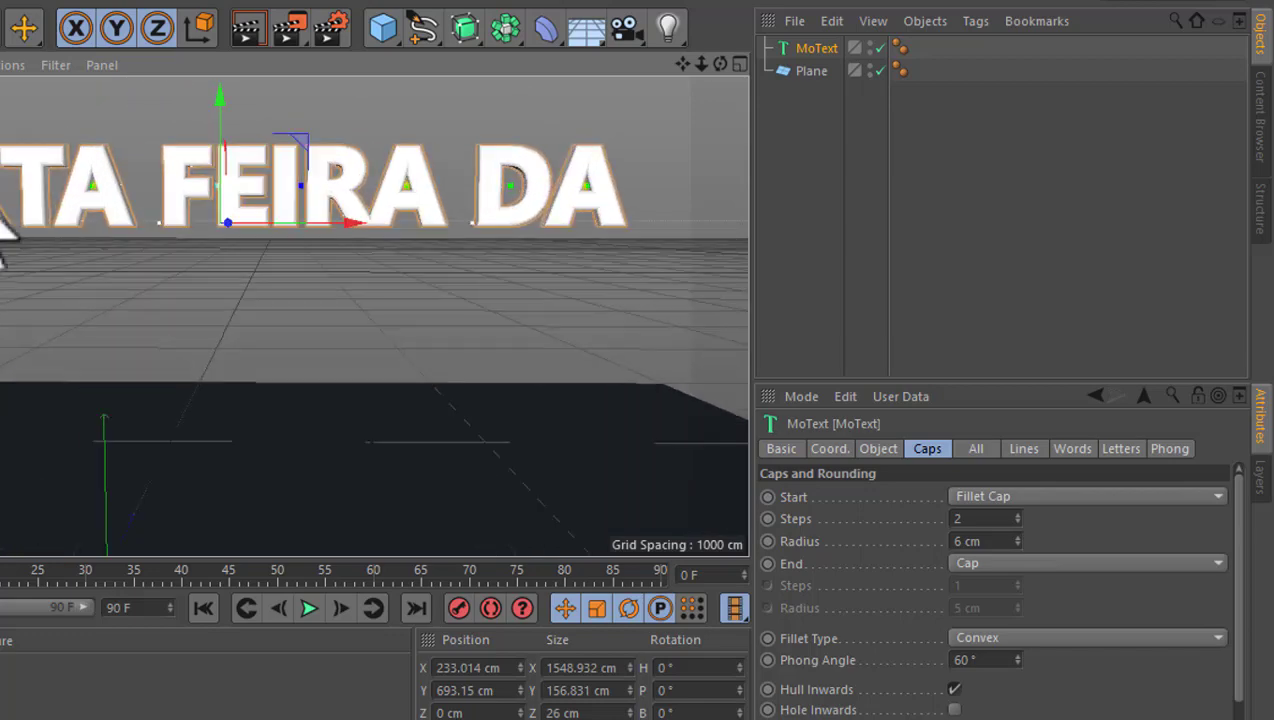
scroll(34, 199, "down", 2)
scroll(20, 227, "up", 2)
scroll(25, 227, "up", 1)
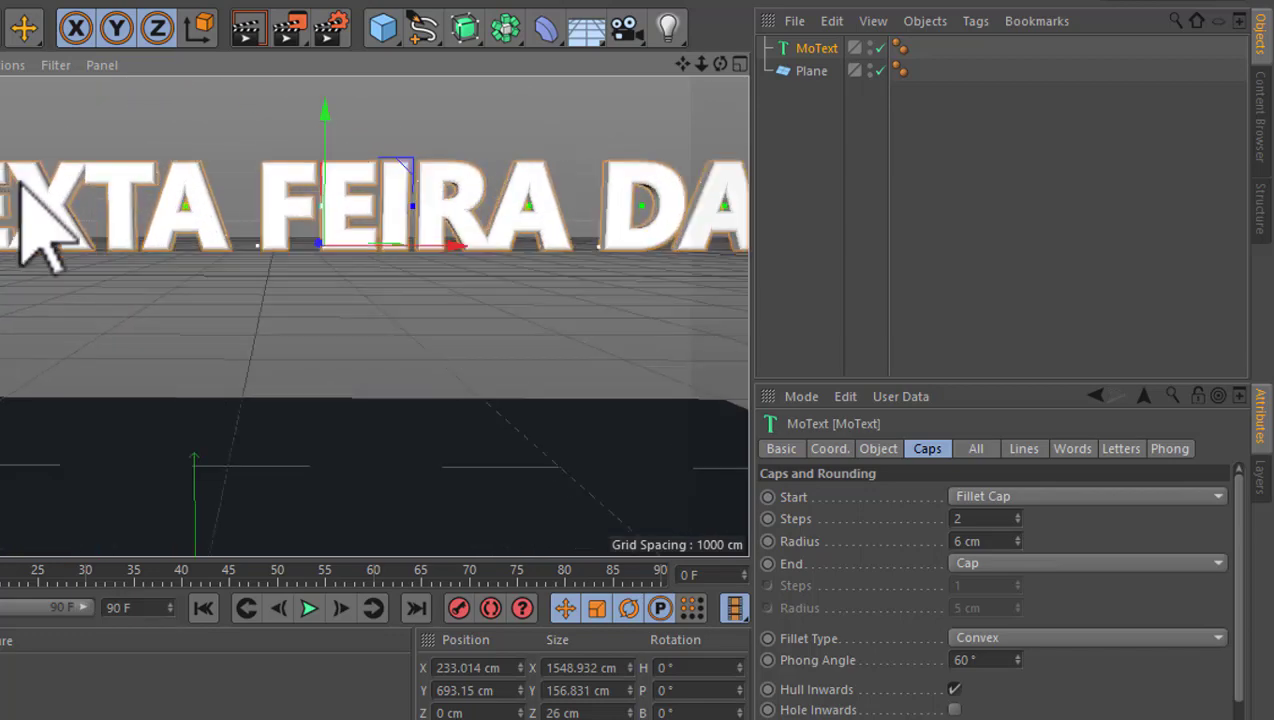
scroll(147, 172, "down", 1)
scroll(540, 194, "up", 1)
scroll(412, 185, "down", 1)
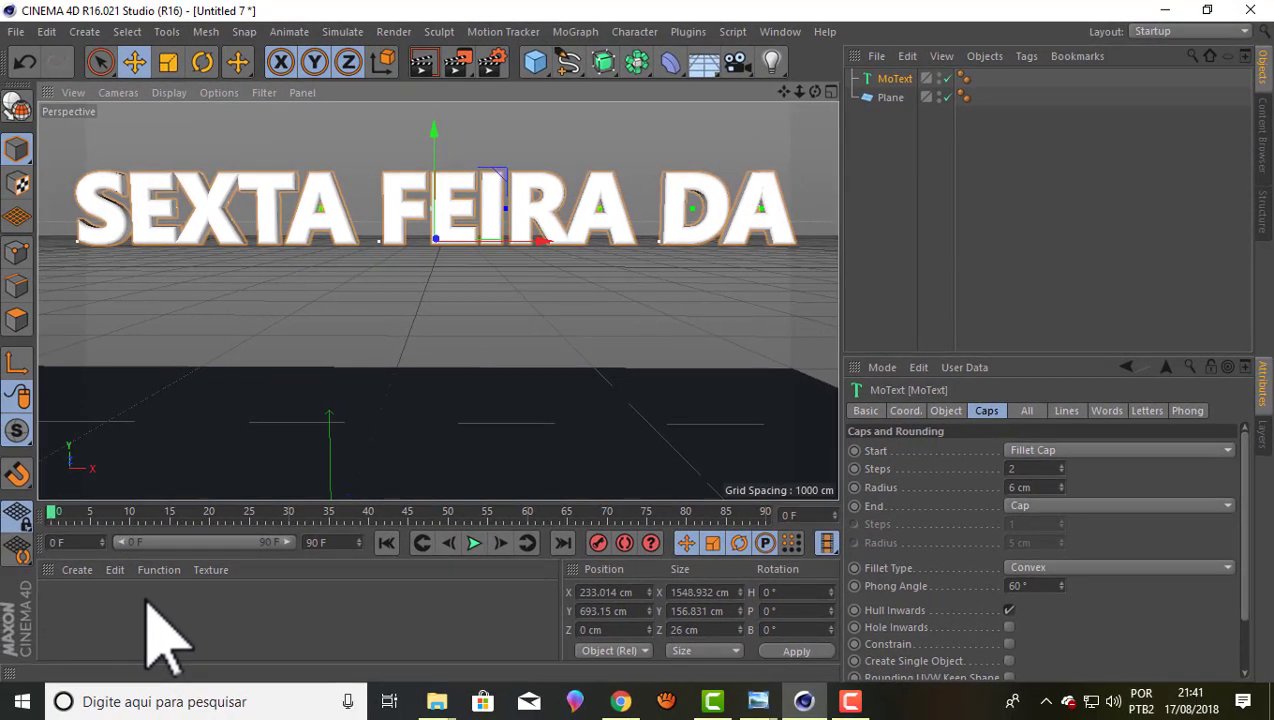
- Create a default material Mat and open its Color texture options in the Material Editor
double_click(93, 606)
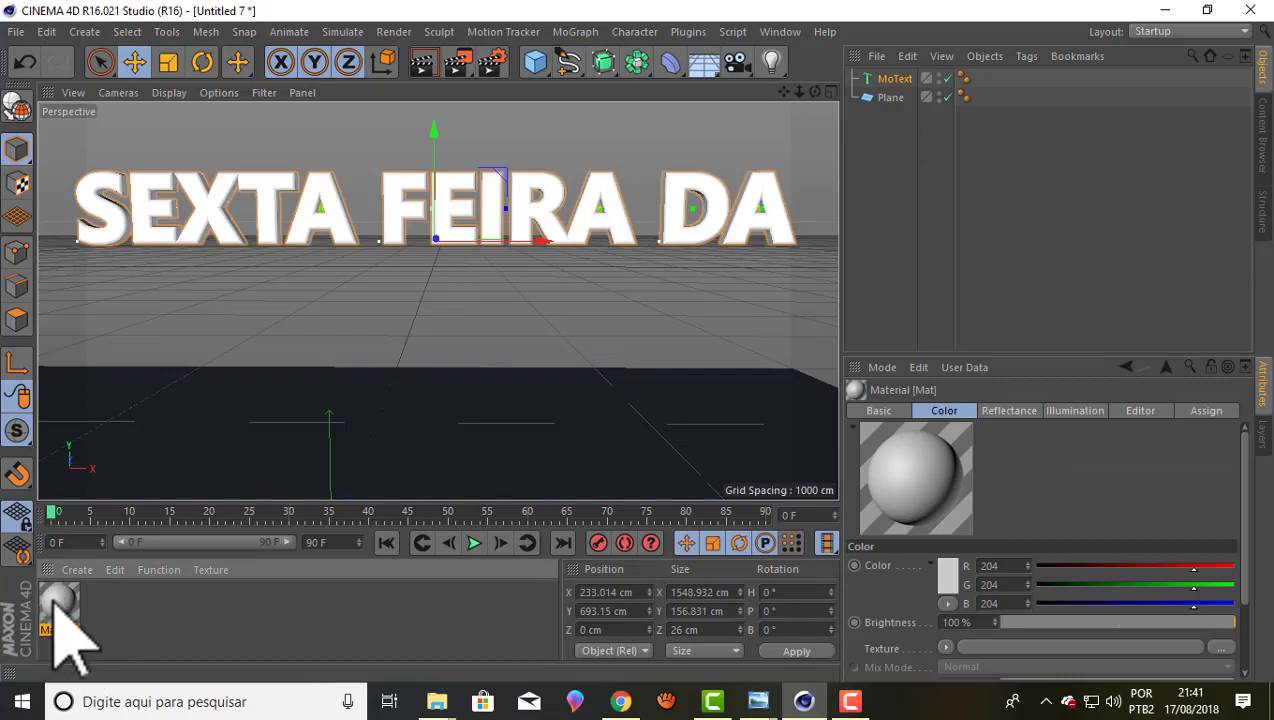
double_click(56, 604)
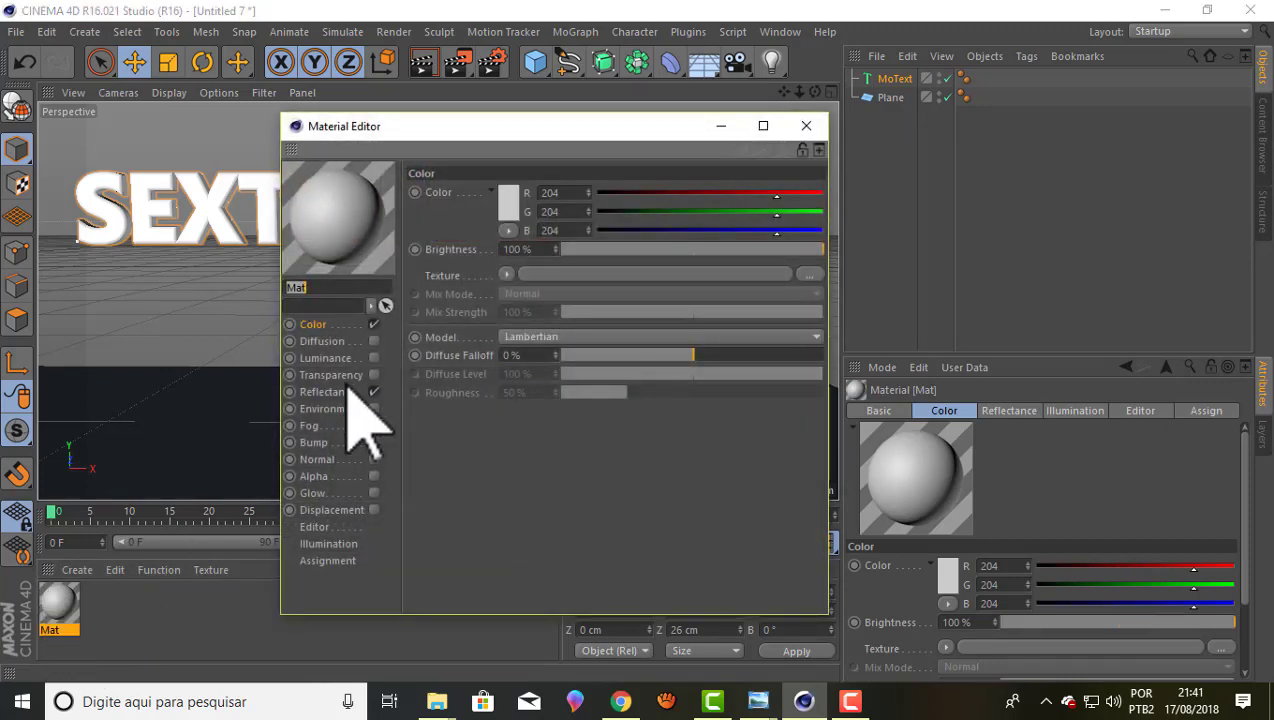
left_click(506, 275)
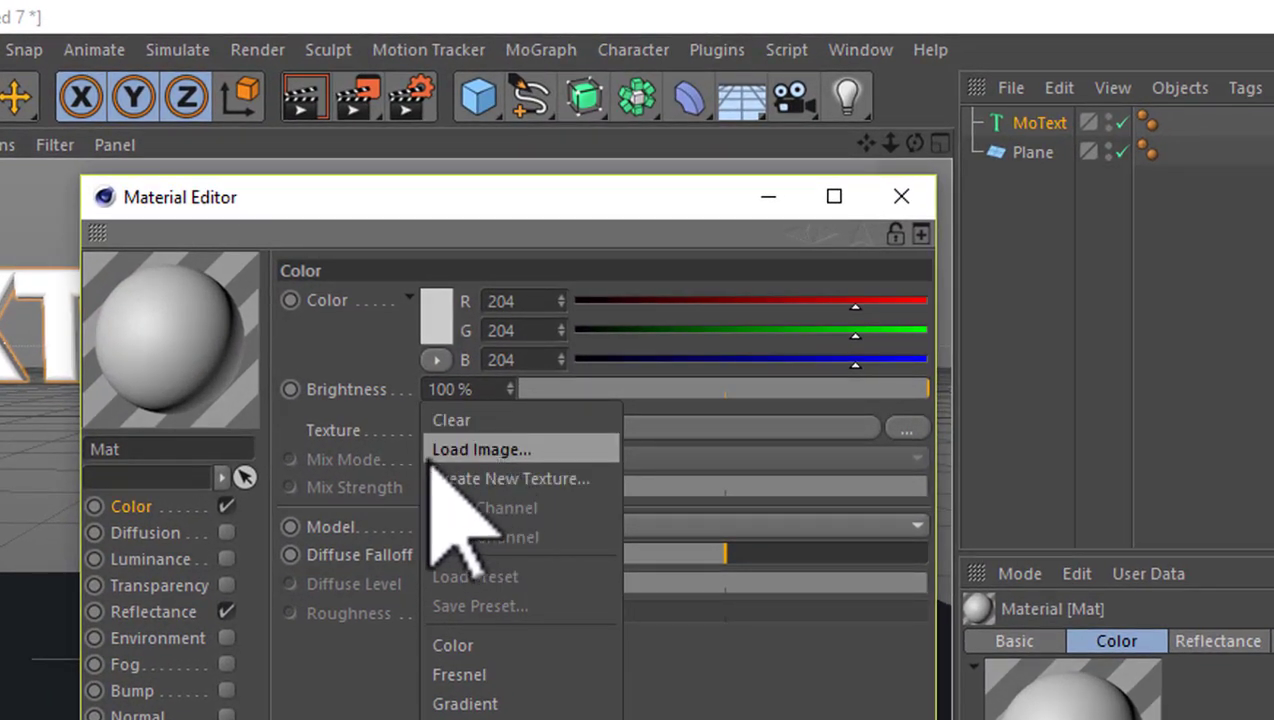
- Load FRFFD.jpg from the metais folder as Mat's colour texture, declining to copy it
left_click(435, 450)
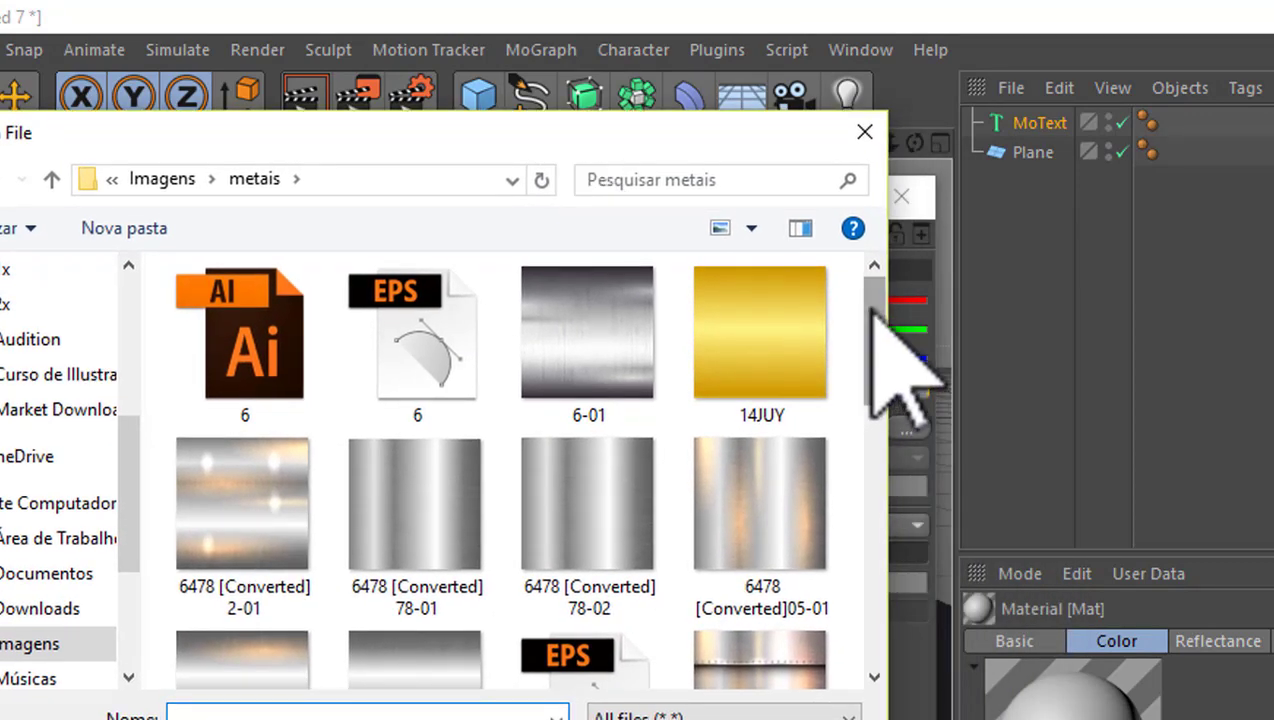
mouse_move(866, 314)
left_mouse_down()
mouse_move(882, 541)
mouse_move(880, 498)
left_mouse_up()
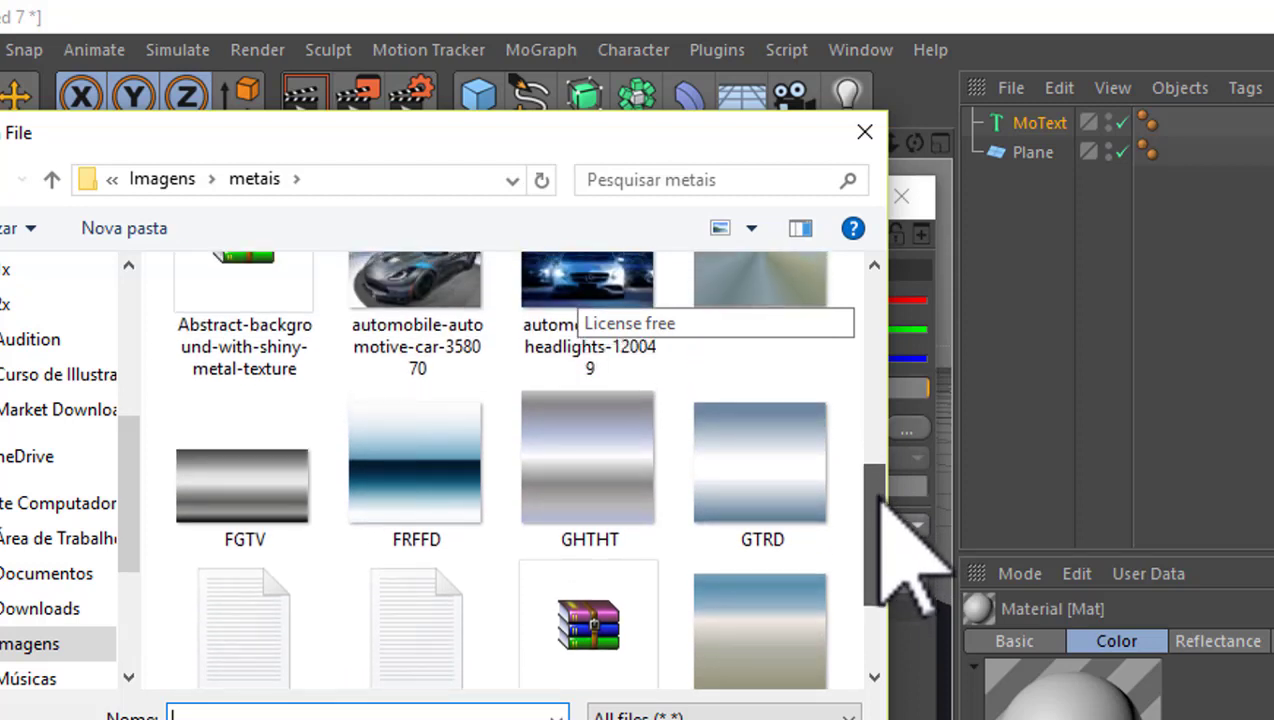
left_click(450, 505)
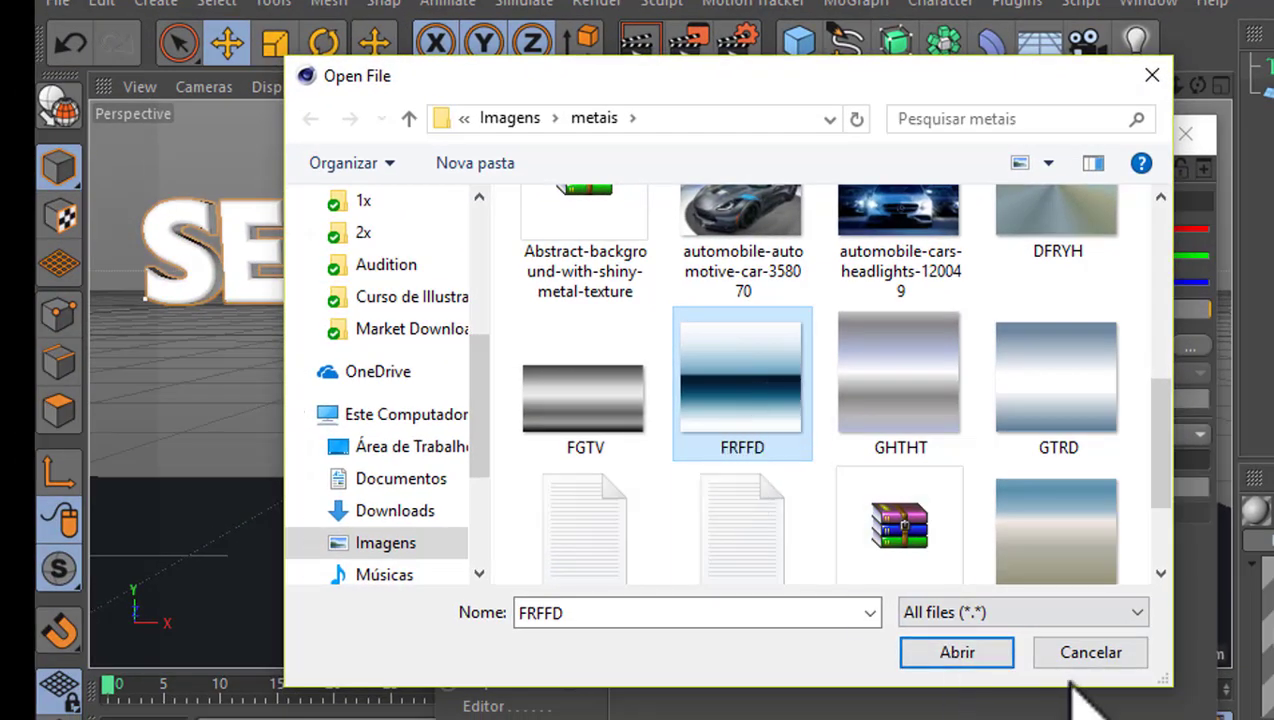
left_click(962, 650)
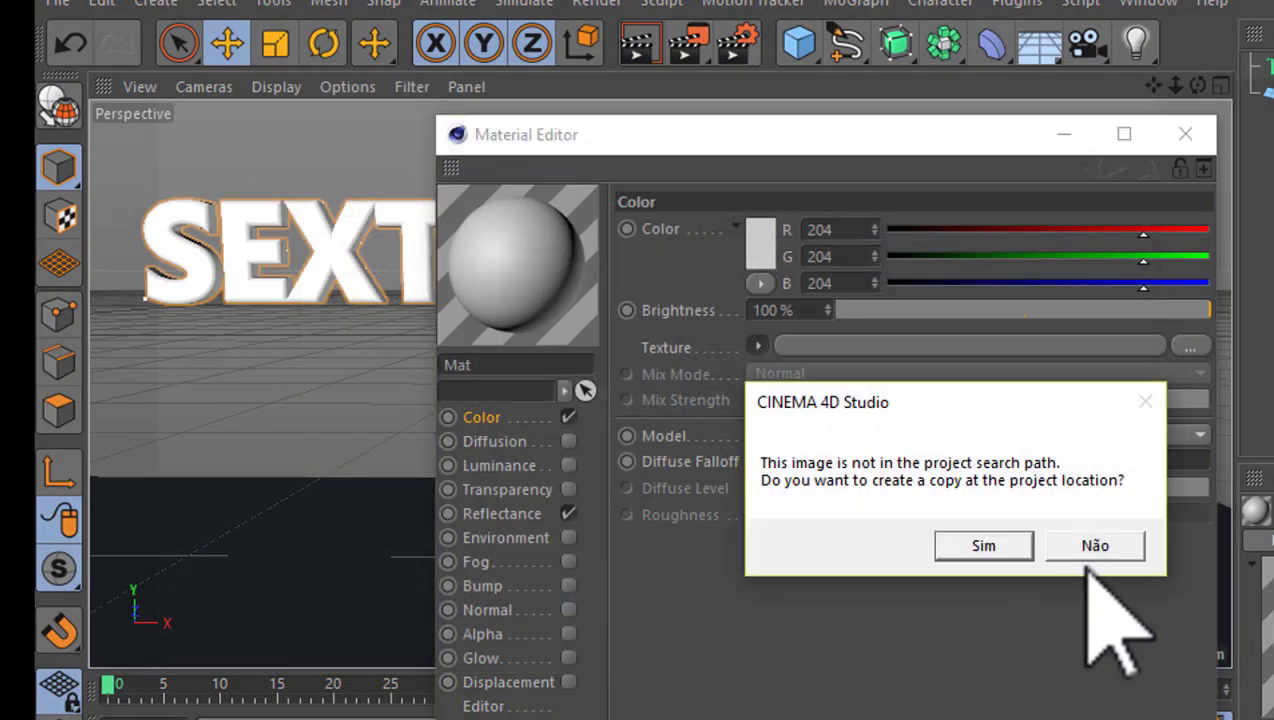
left_click(1108, 545)
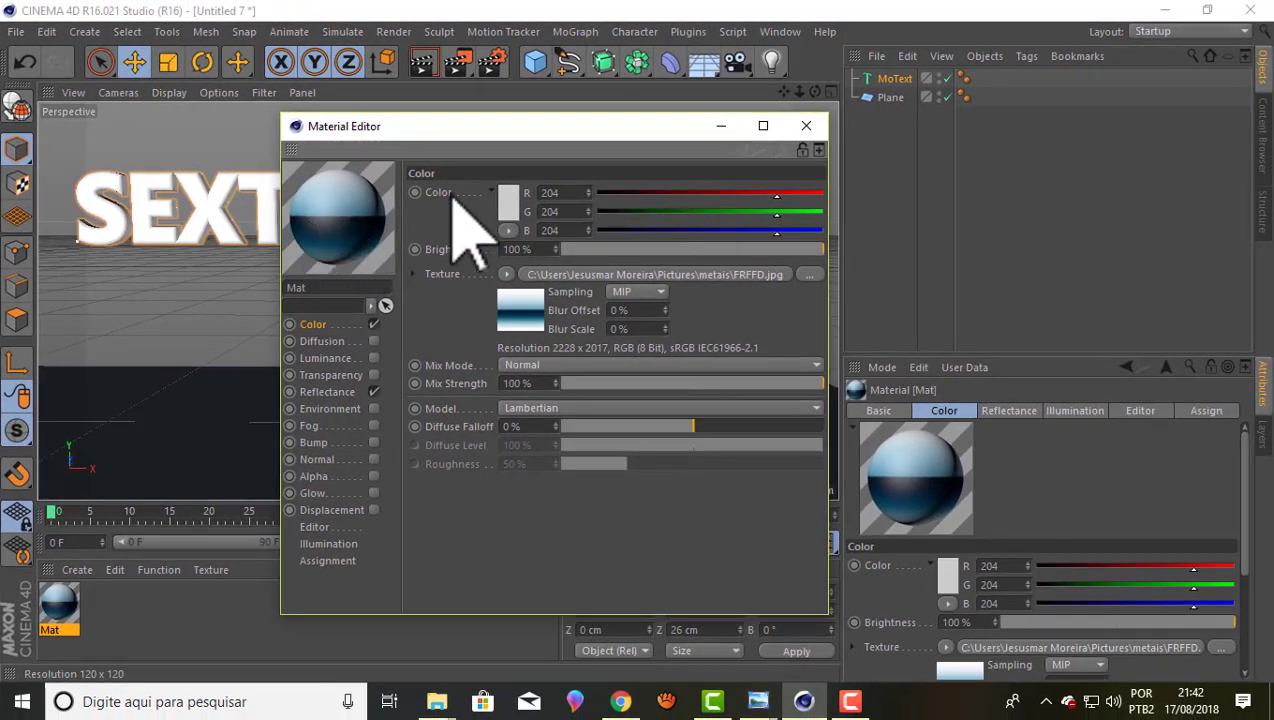
left_click(806, 126)
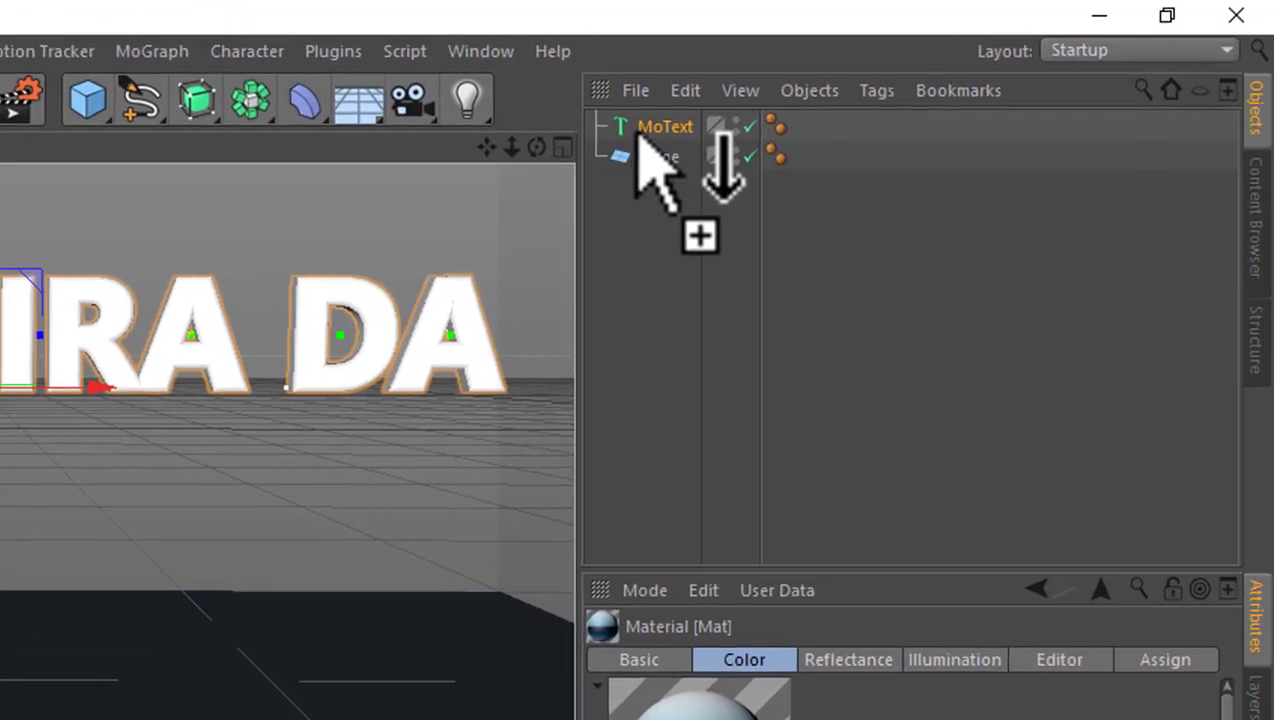
- Drag Mat onto MoText so the SEXTA FEIRA DA lettering turns chrome
left_click_drag(62, 617, 880, 80)
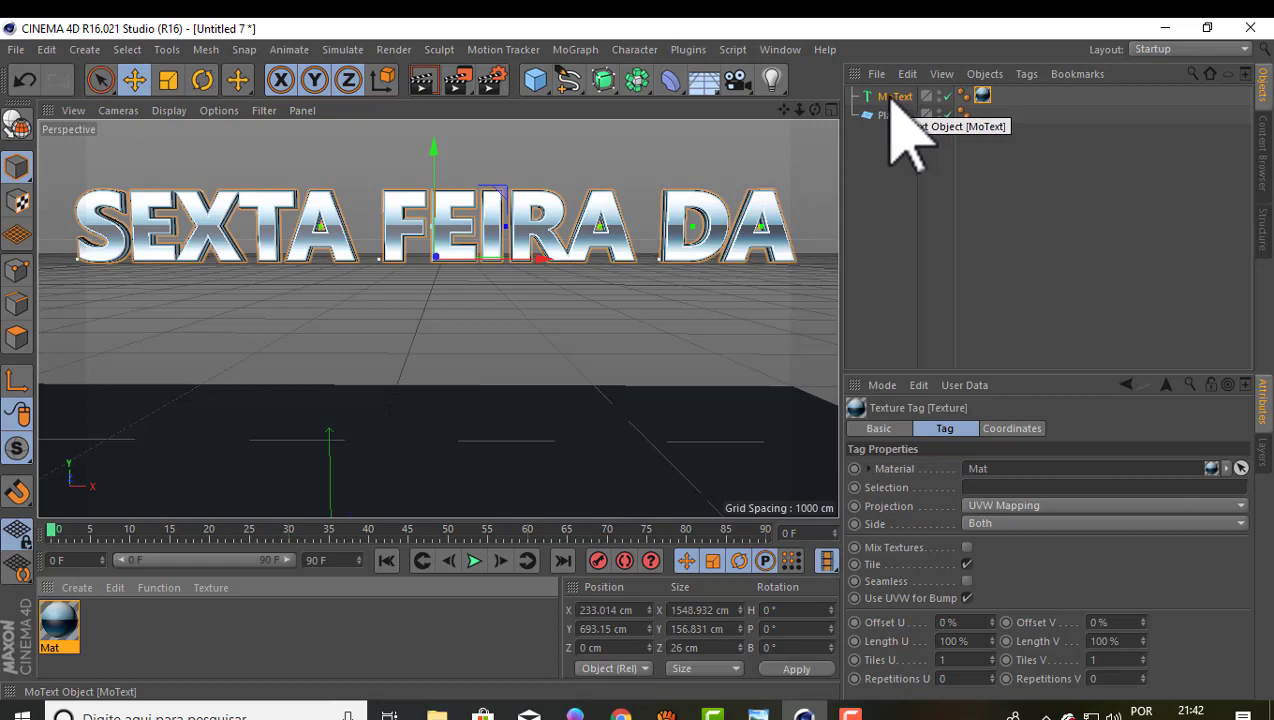
- Duplicate the MoText object and move one copy down along Y beneath the other
key("ctrl+c")
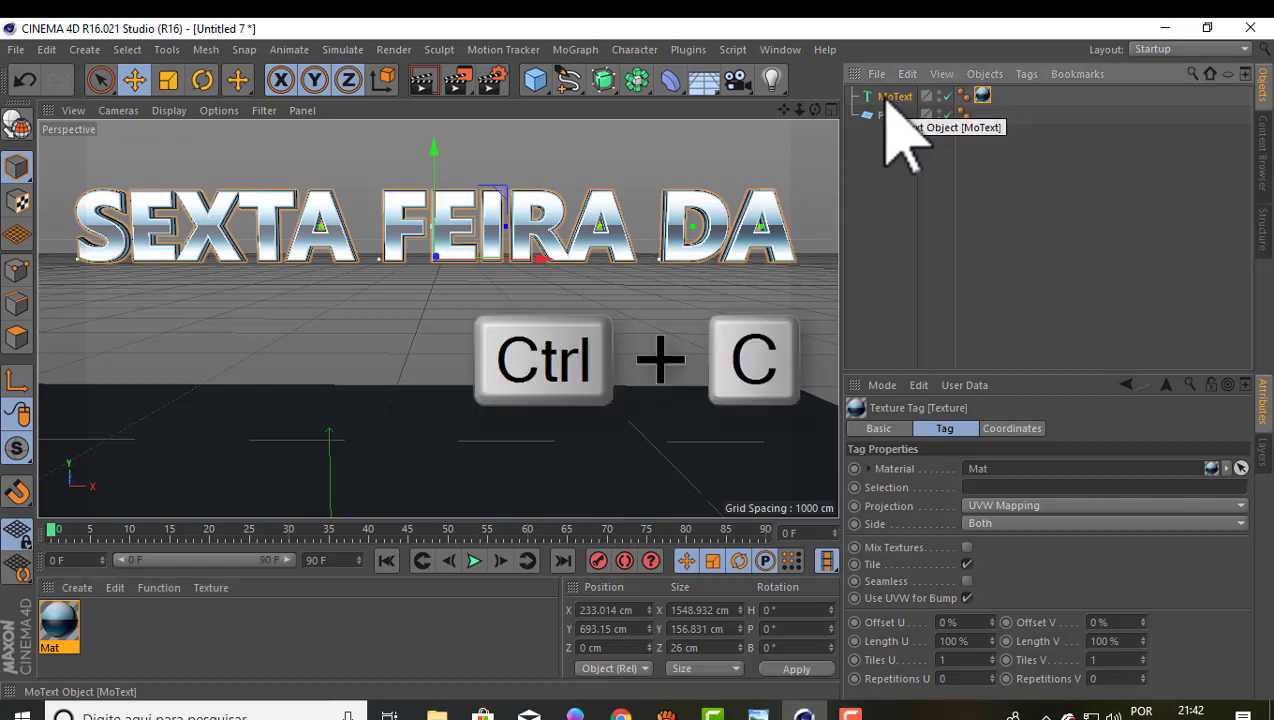
left_click(888, 97)
key("ctrl+v")
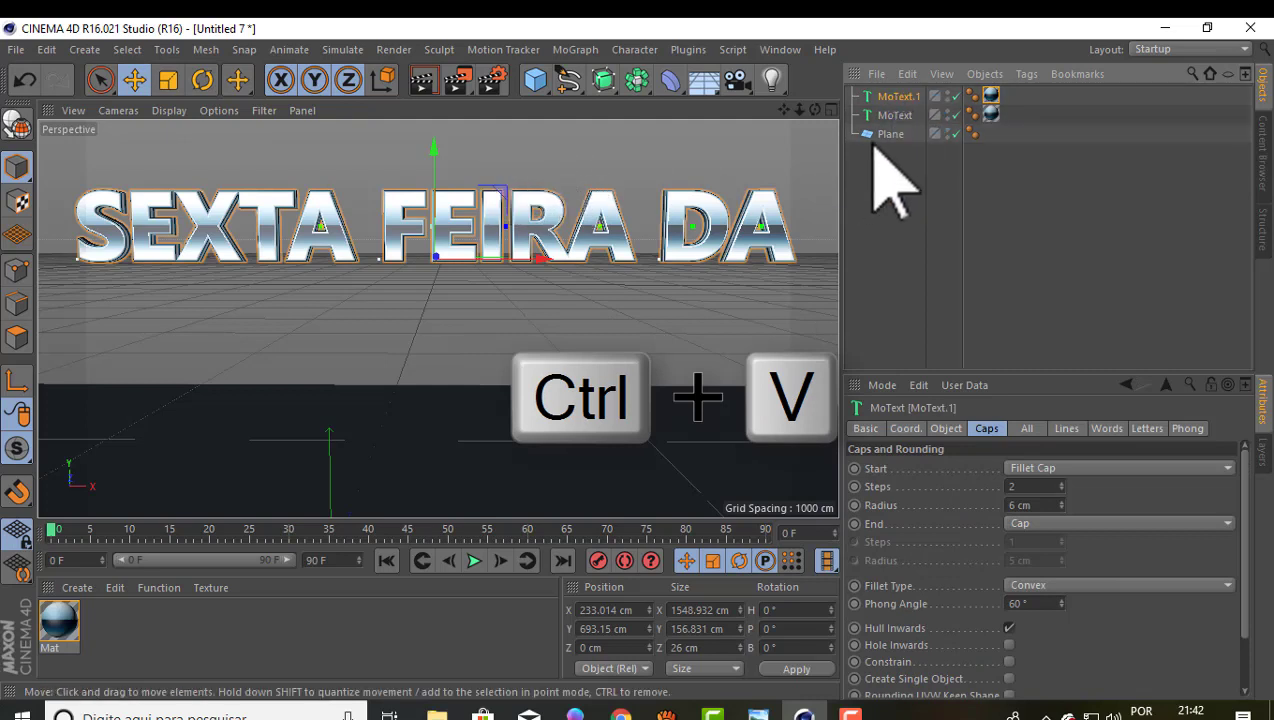
left_click(900, 117)
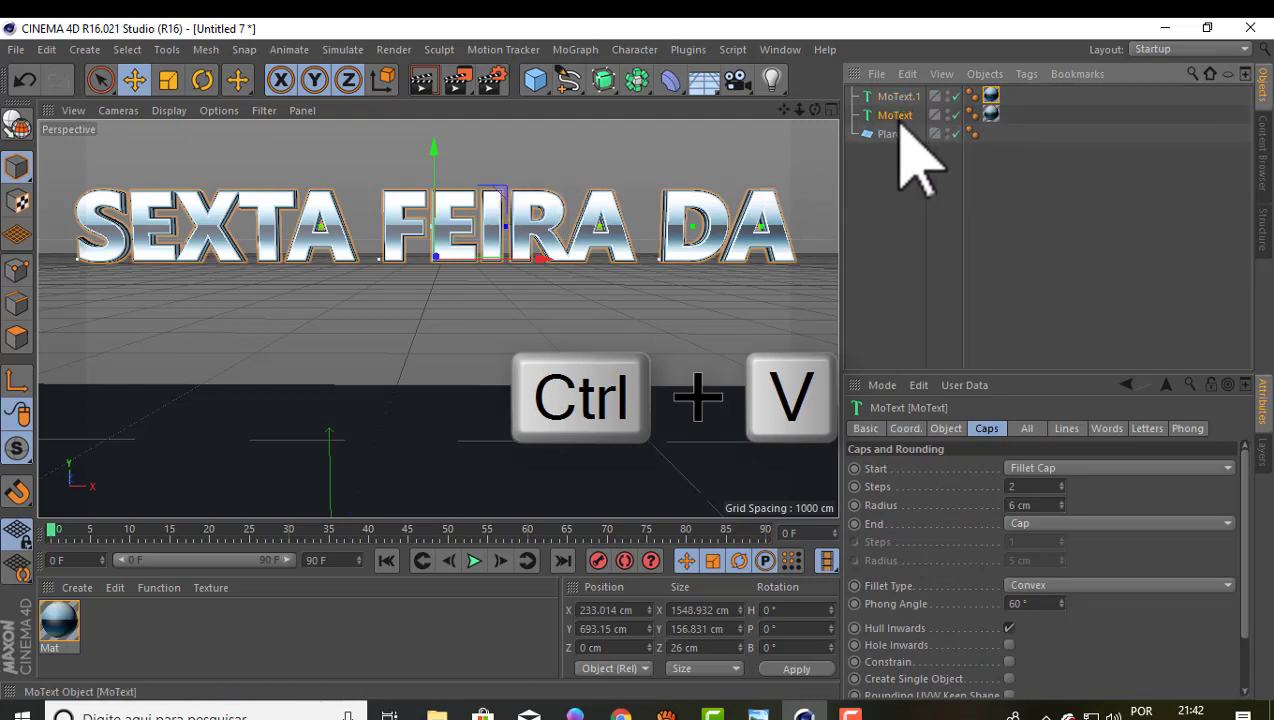
left_click_drag(433, 148, 430, 246)
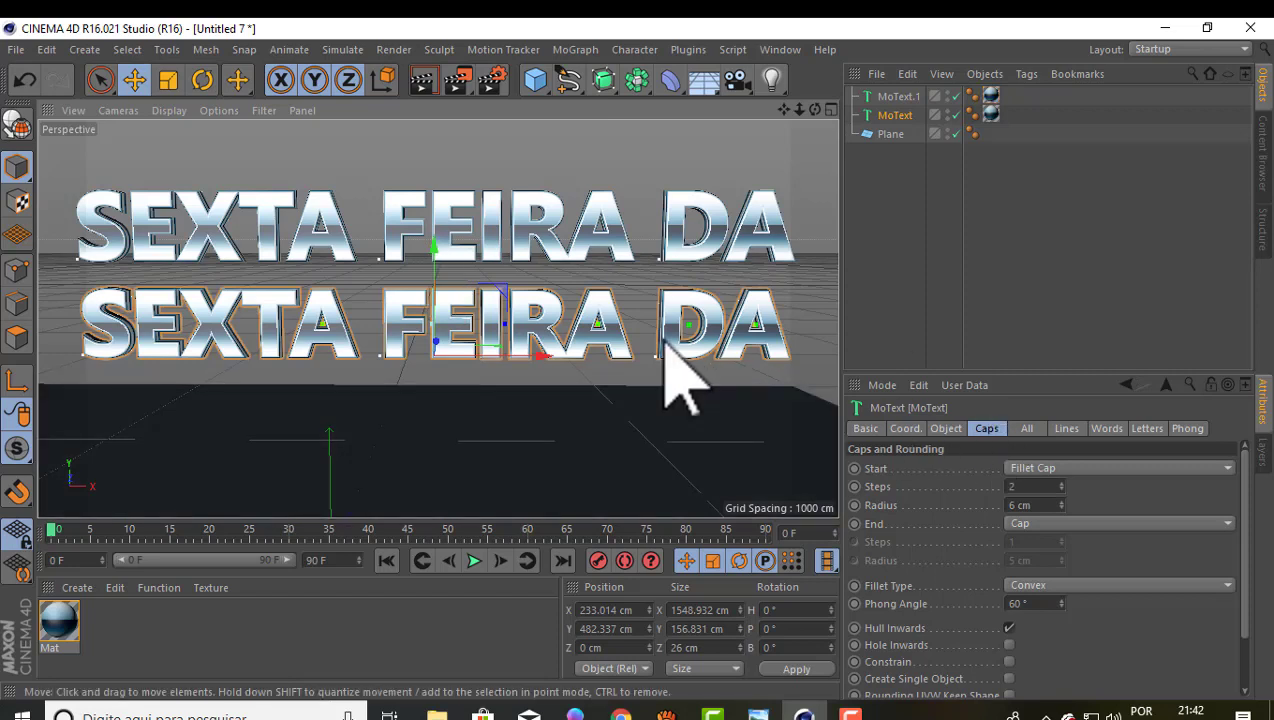
- Change the lower text to VITÓRIA and raise its Height from 200 cm to 400 cm
left_click(946, 428)
type("VITÓRIA")
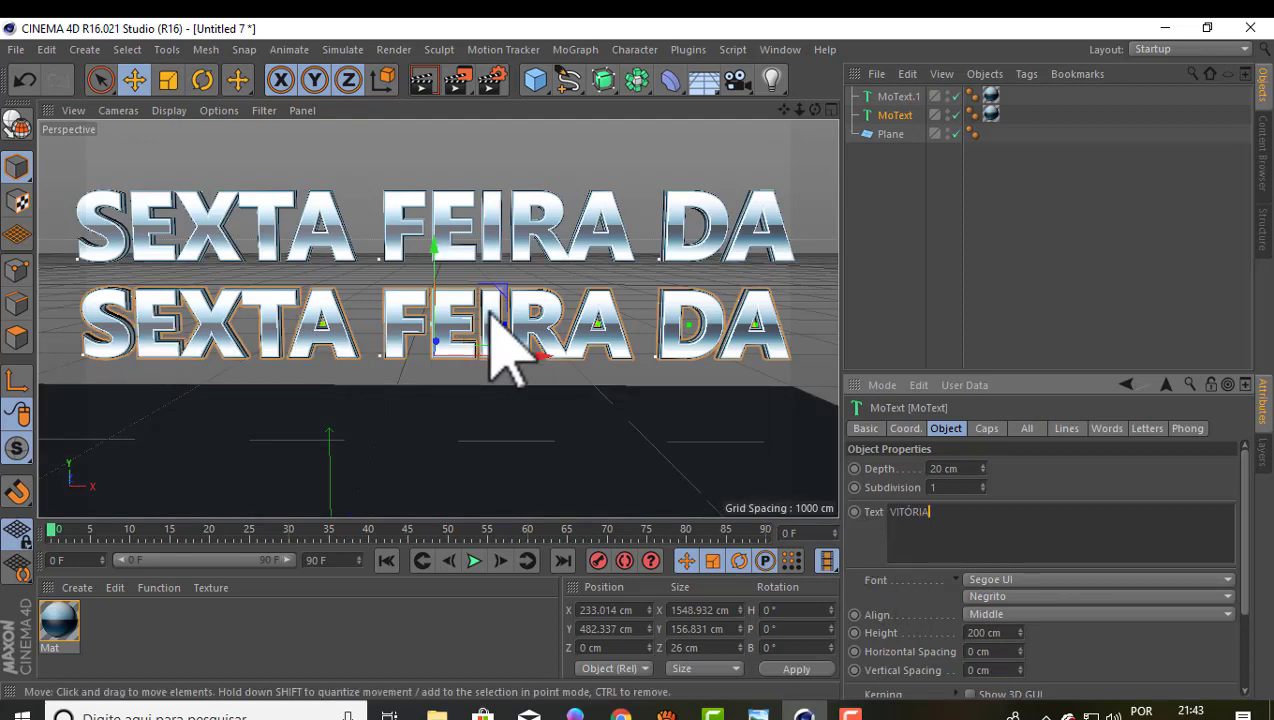
left_click(1035, 477)
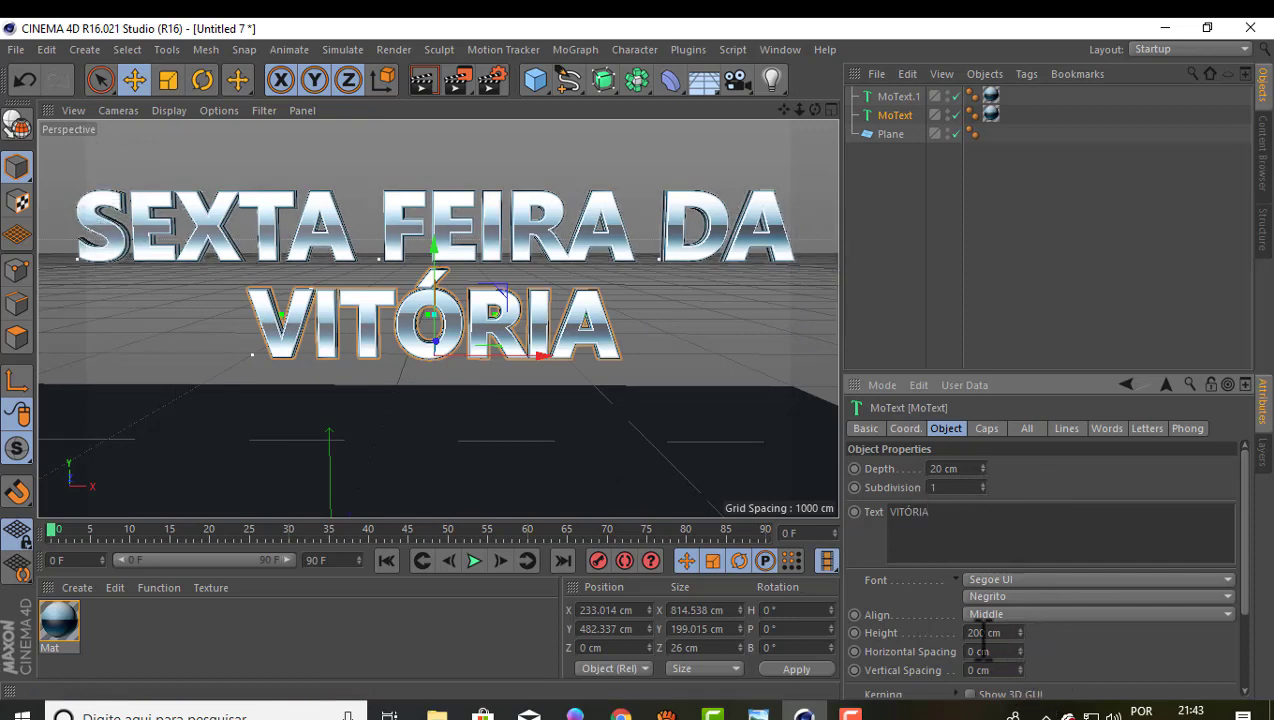
left_click(912, 628)
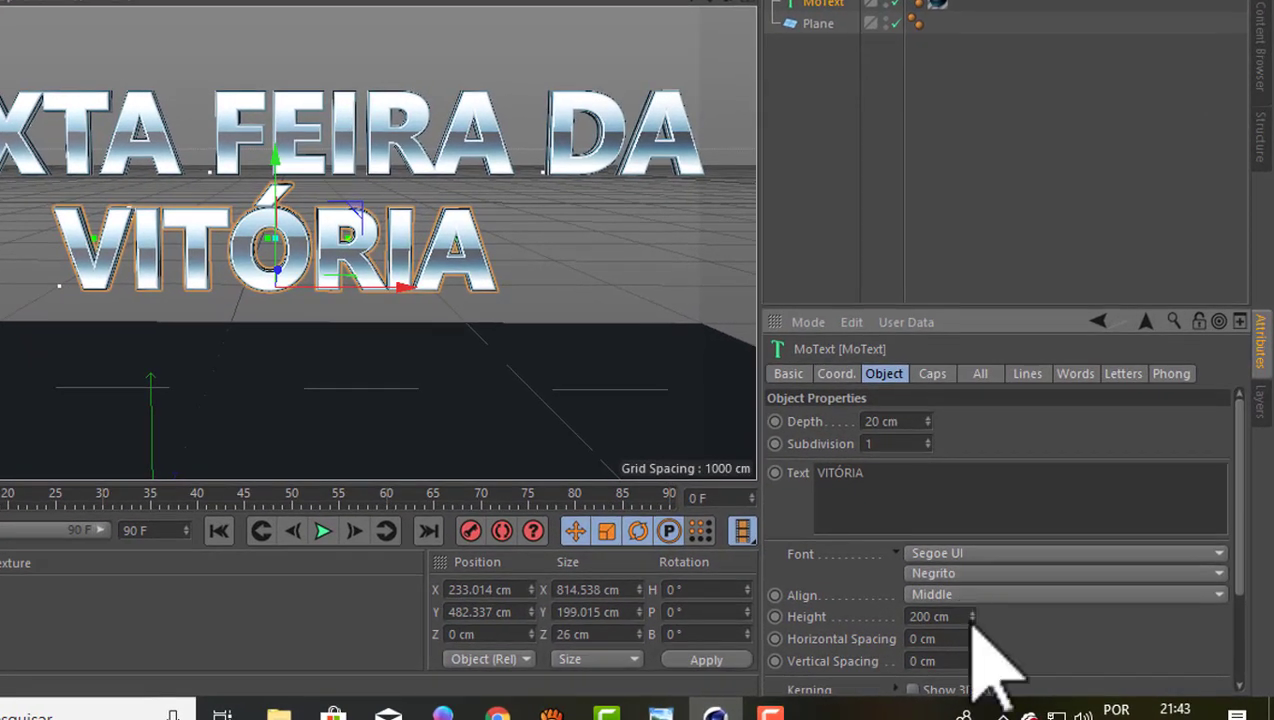
left_click_drag(971, 617, 968, 570)
type("400")
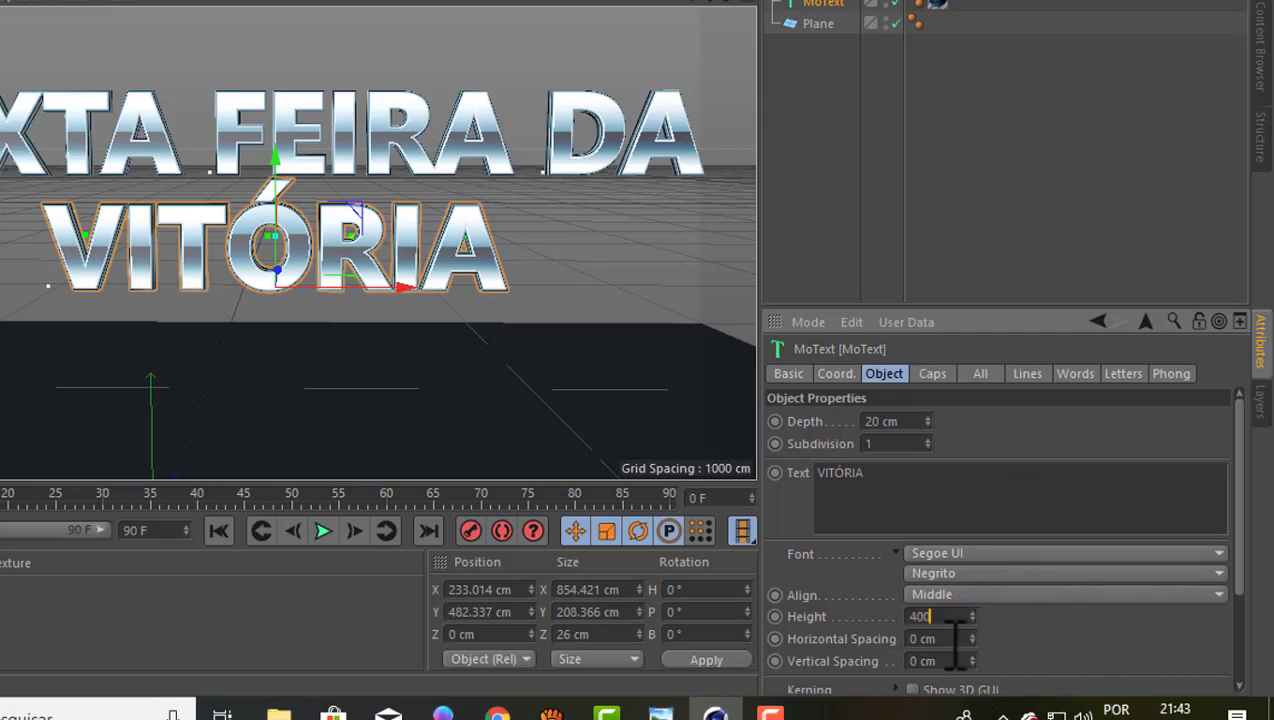
key("Return")
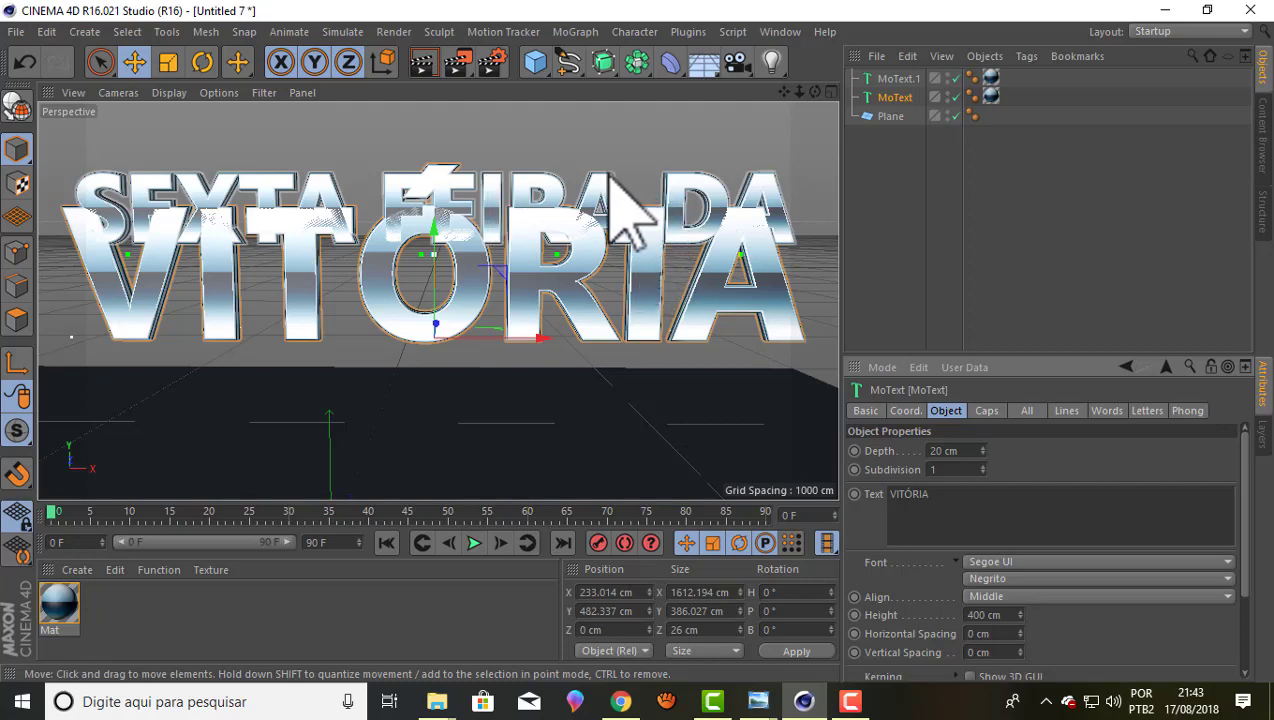
- Lift SEXTA FEIRA DA above VITÓRIA along Y and view both stacked texts
left_click(612, 214)
left_click_drag(433, 125, 433, 60)
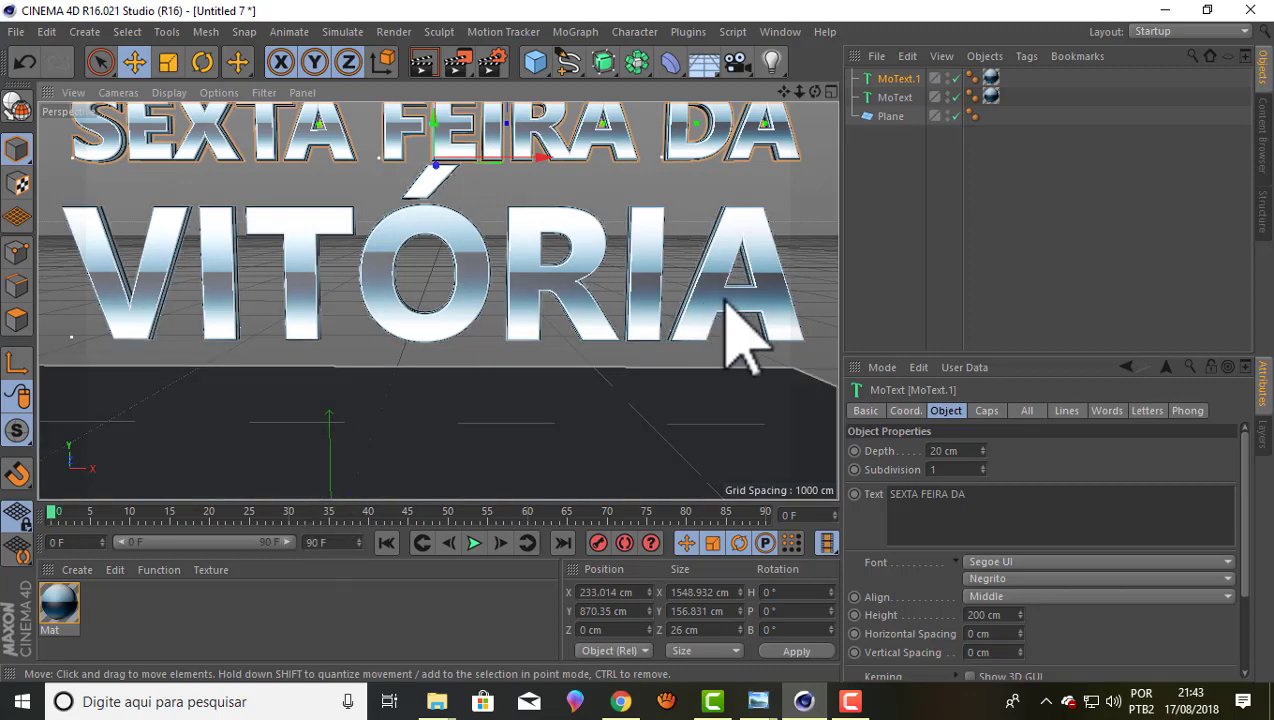
left_click_drag(804, 98, 438, 301)
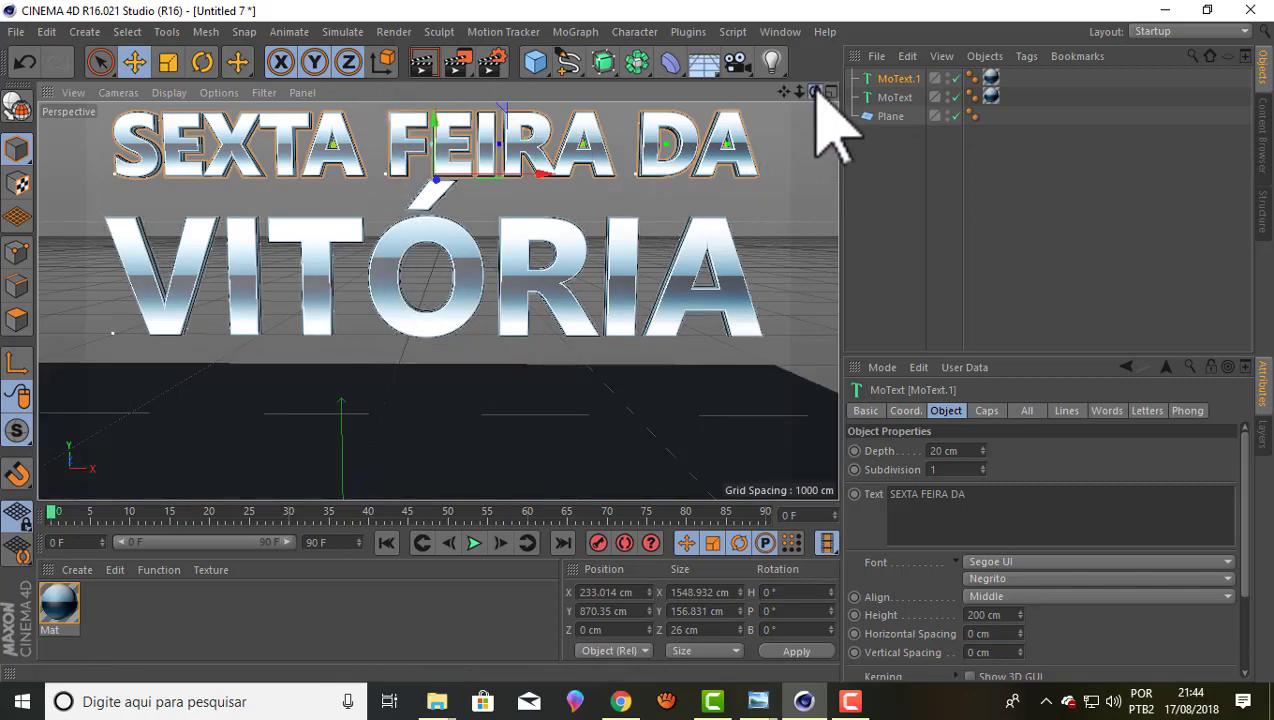
left_click_drag(816, 92, 437, 300)
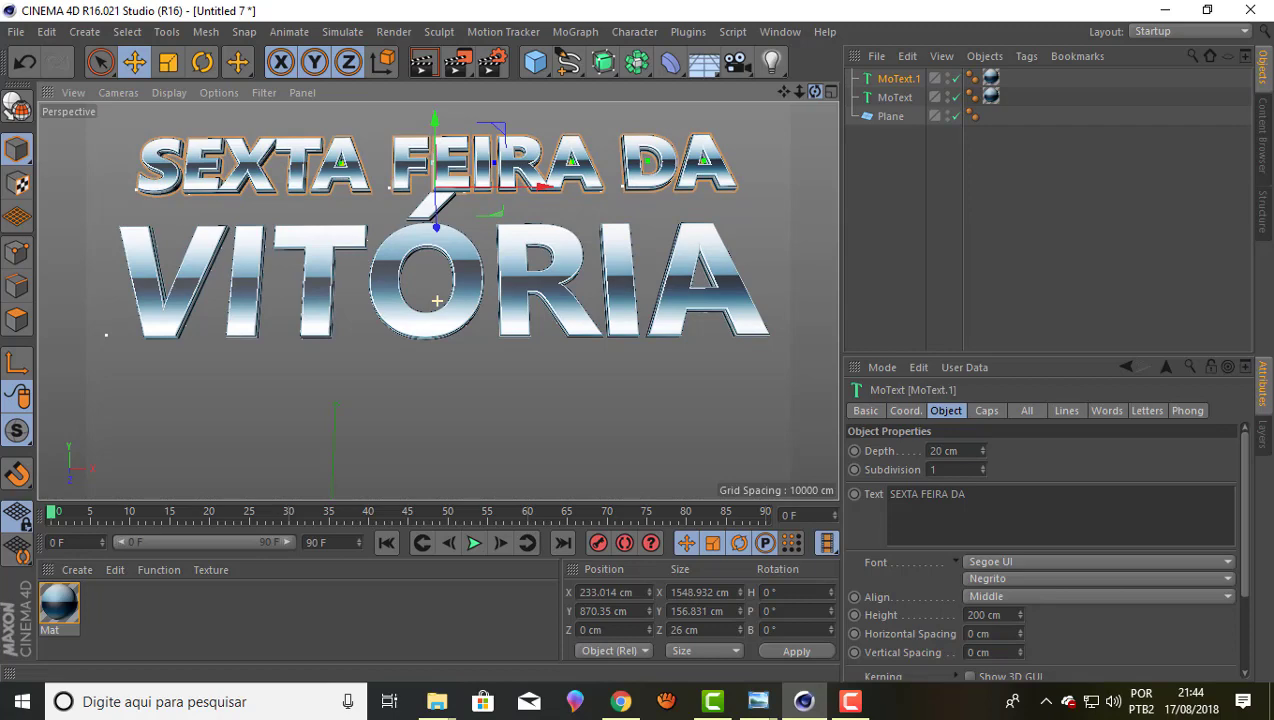
left_click_drag(437, 300, 437, 300)
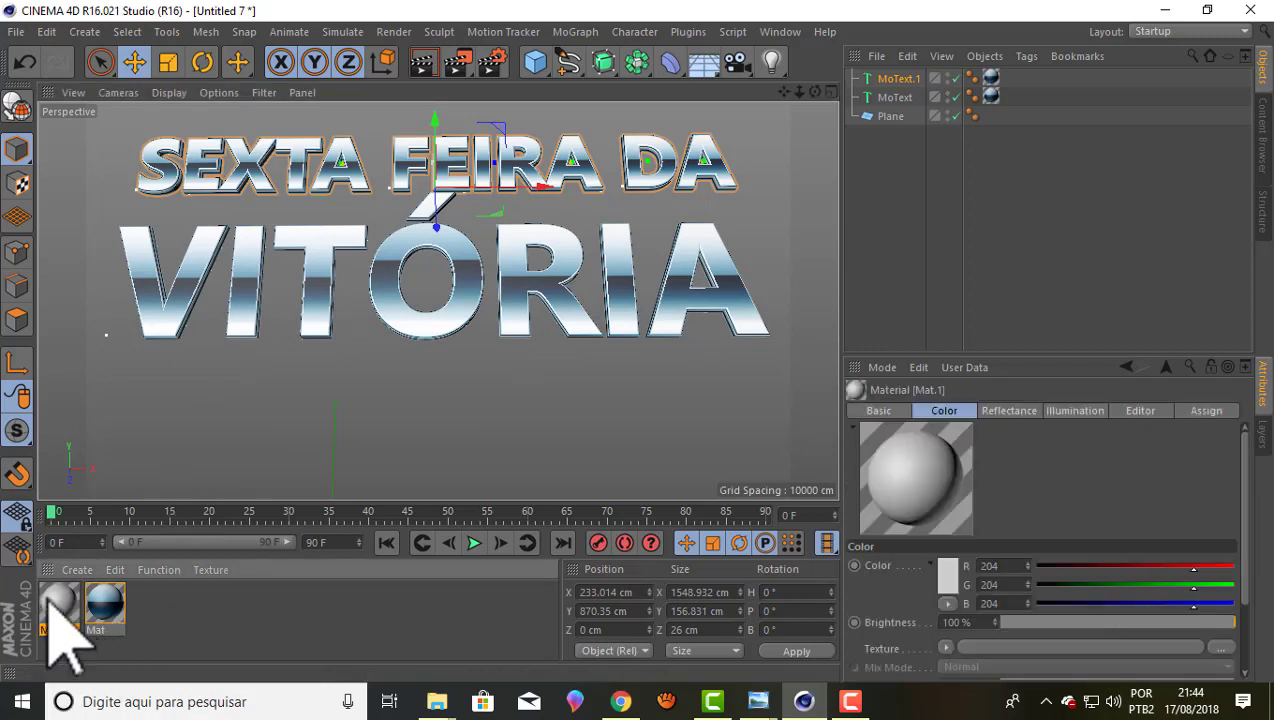
- Set Mat.1's colour to dark navy (hue 225, R 9, G 16, B 36)
double_click(58, 605)
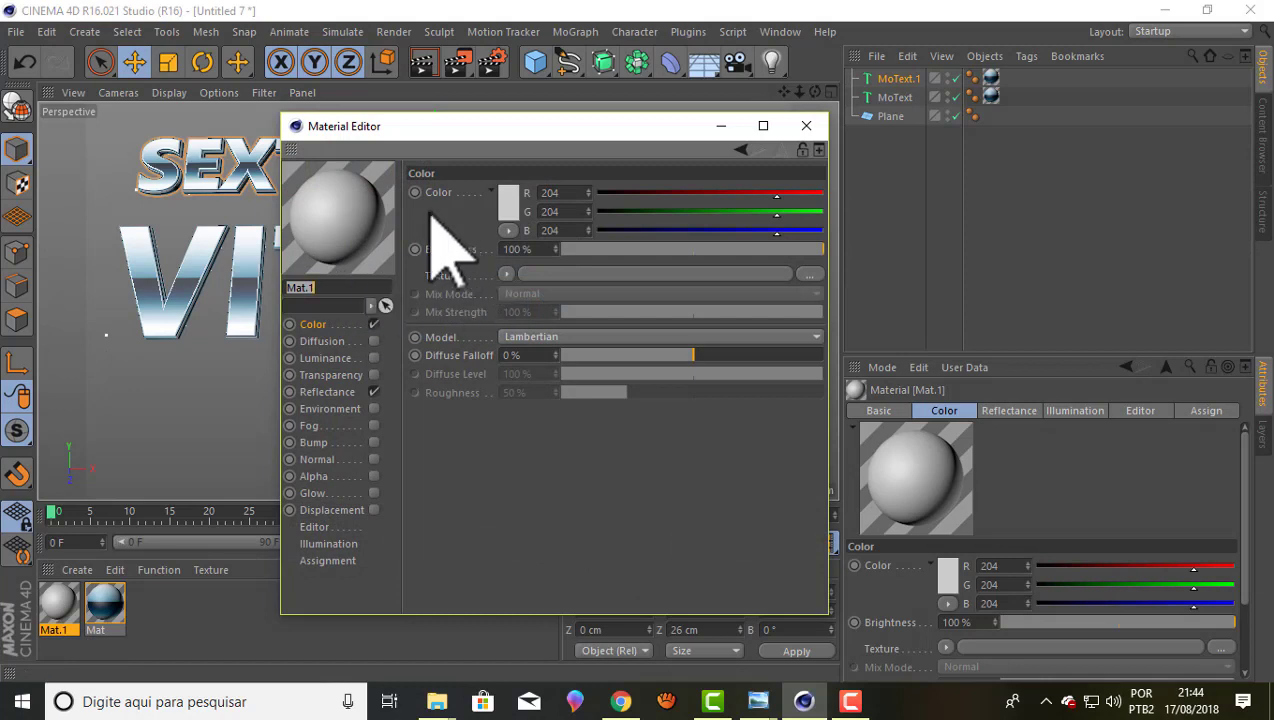
left_click(511, 212)
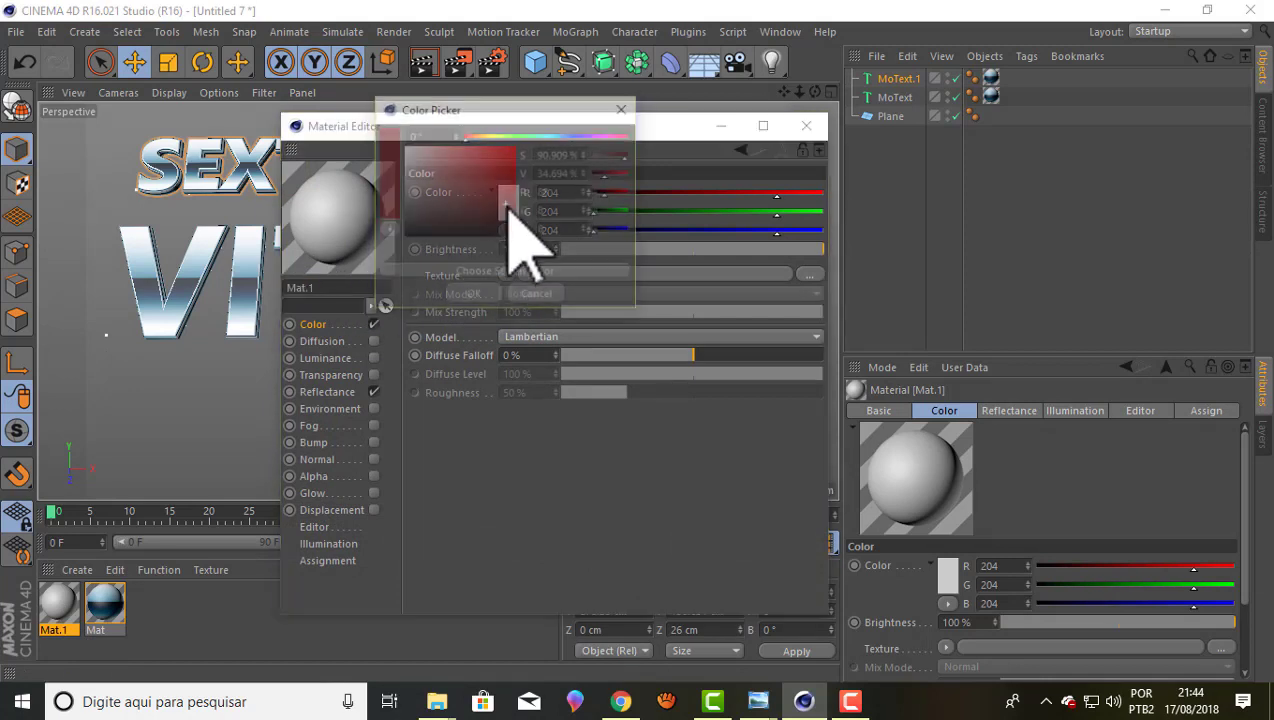
left_click_drag(555, 108, 685, 28)
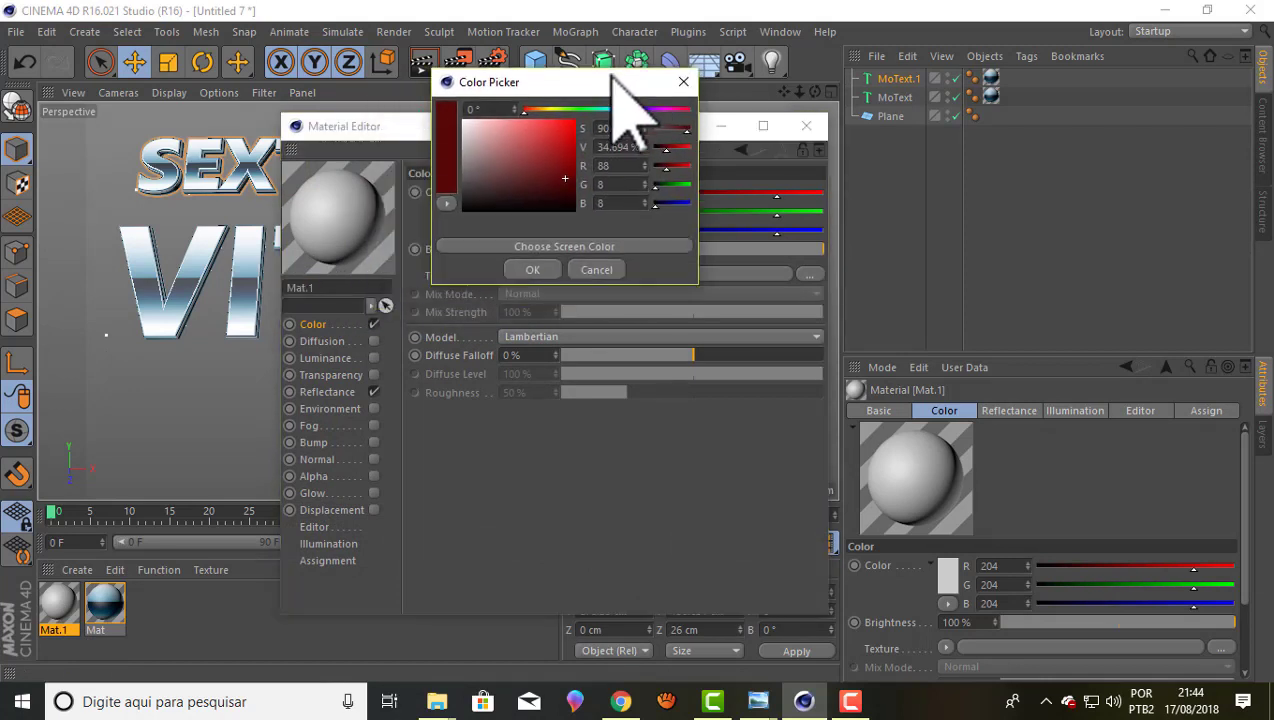
left_click(699, 57)
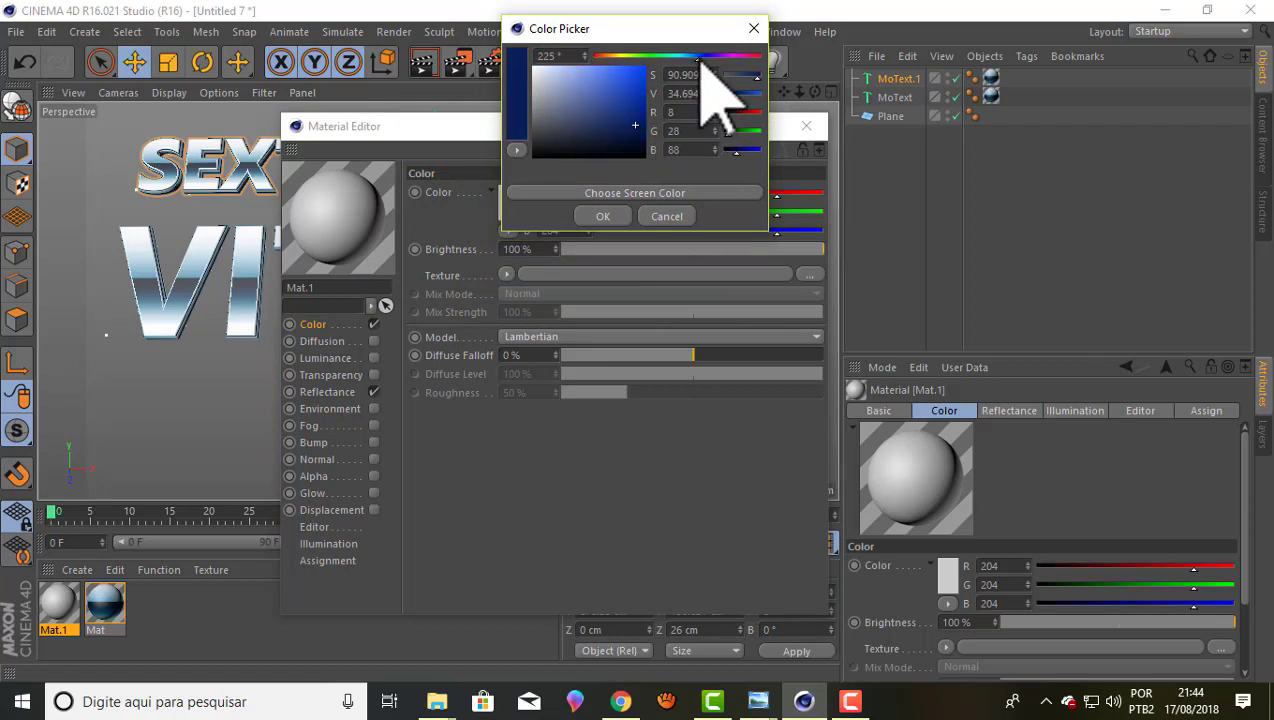
left_click_drag(631, 116, 617, 147)
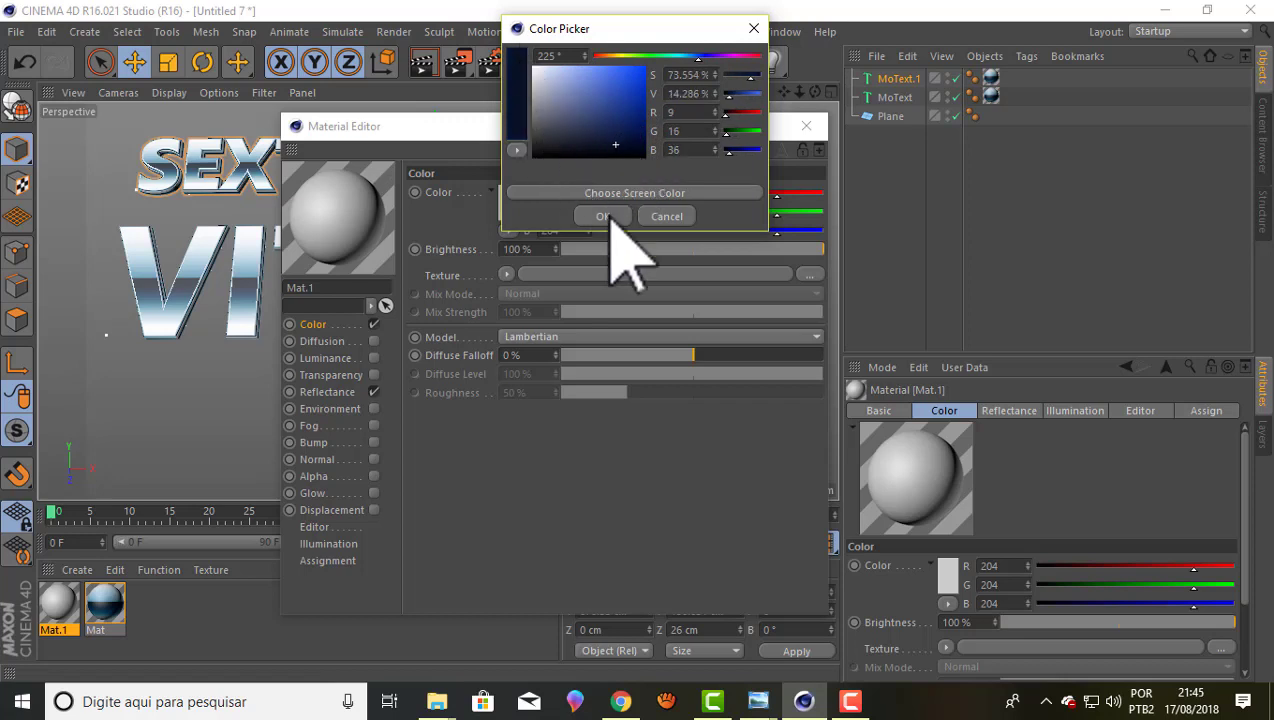
left_click(610, 218)
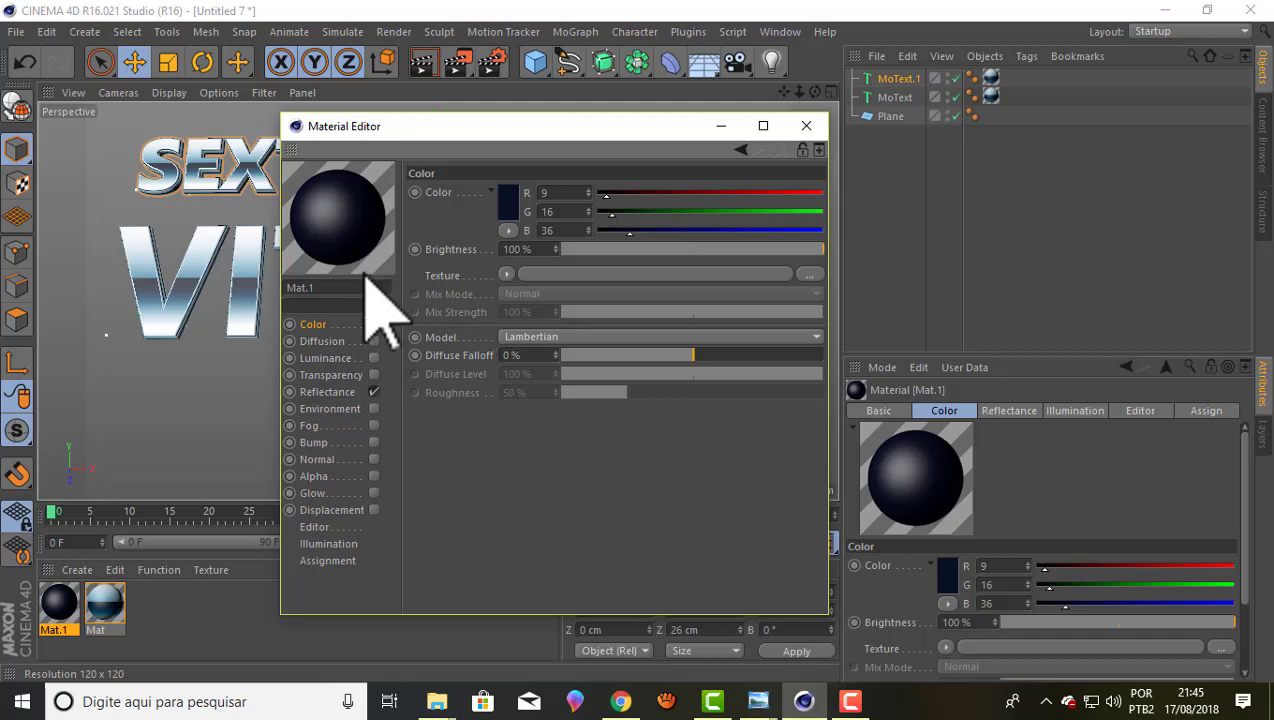
left_click(806, 126)
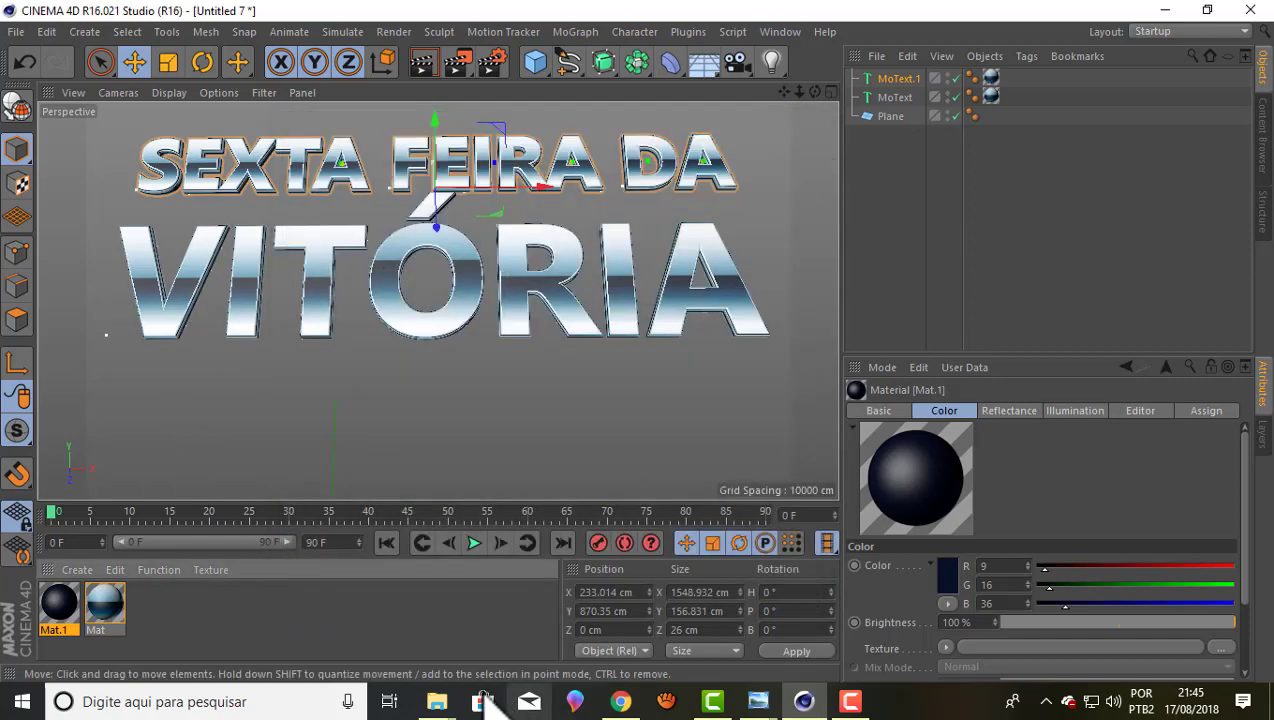
- Frame the floor Plane and drop Mat.1 onto it for a dark navy floor
left_click(890, 116)
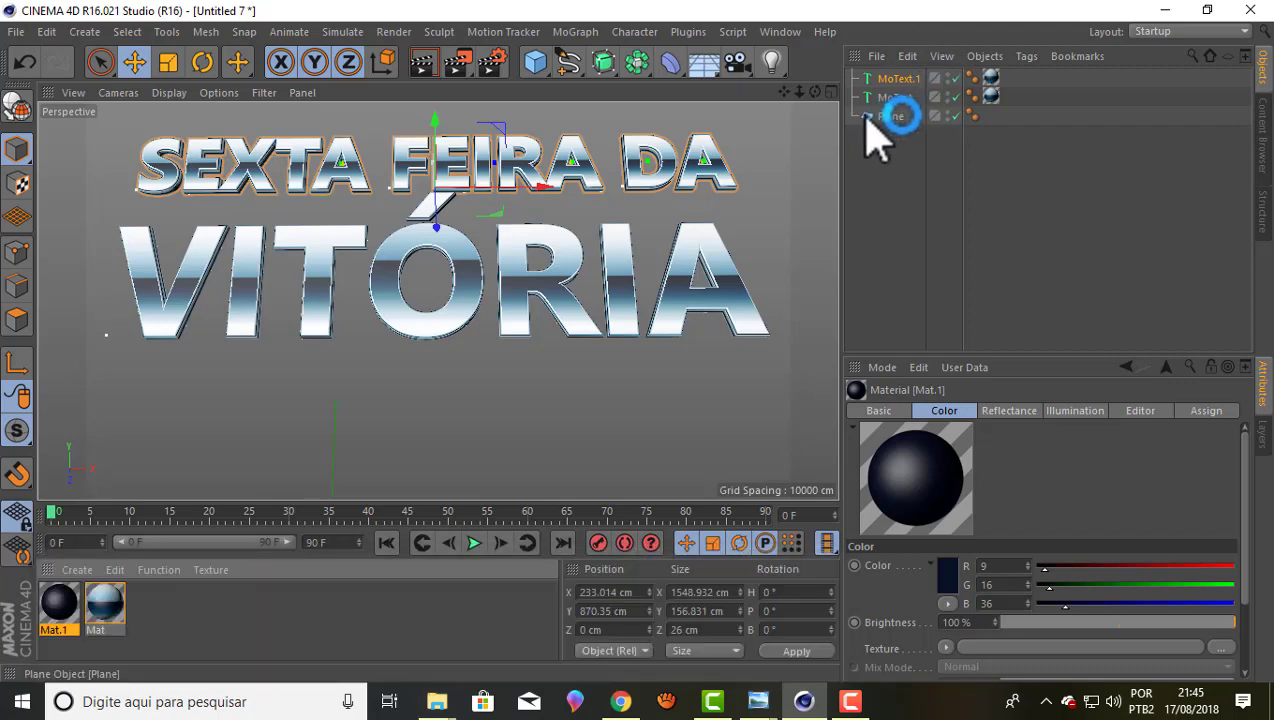
key("o")
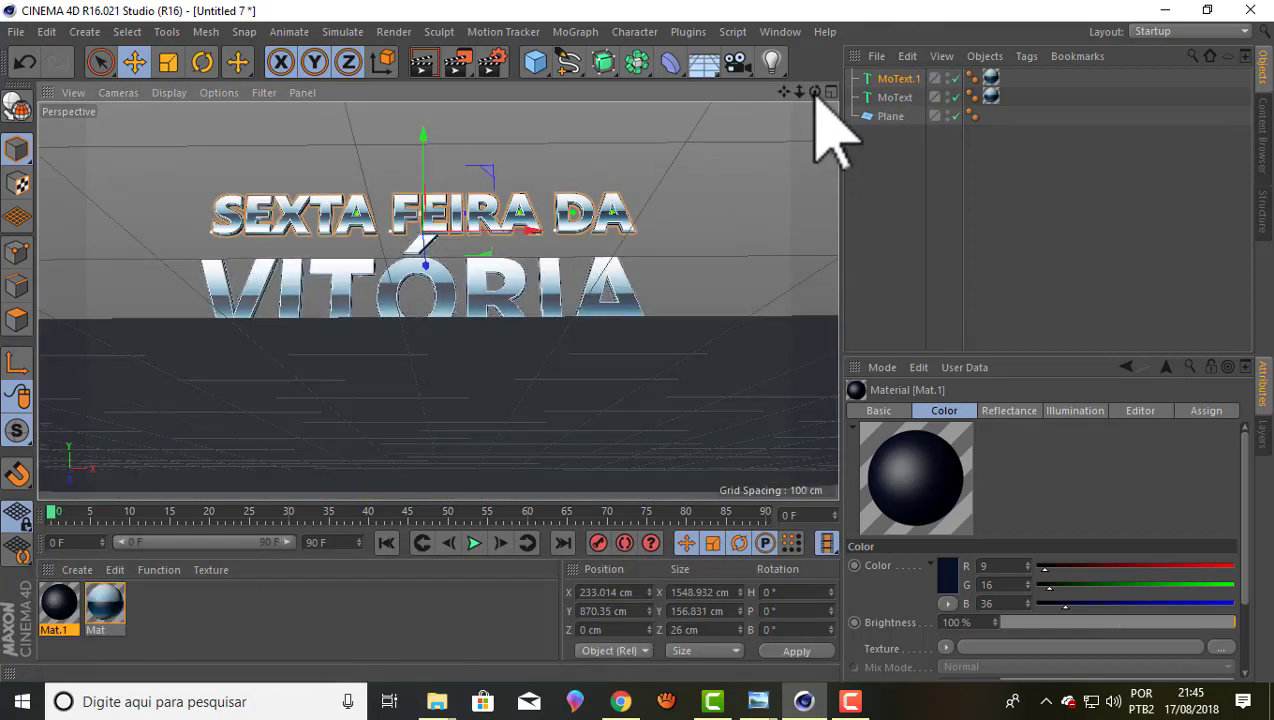
left_click_drag(815, 92, 760, 150)
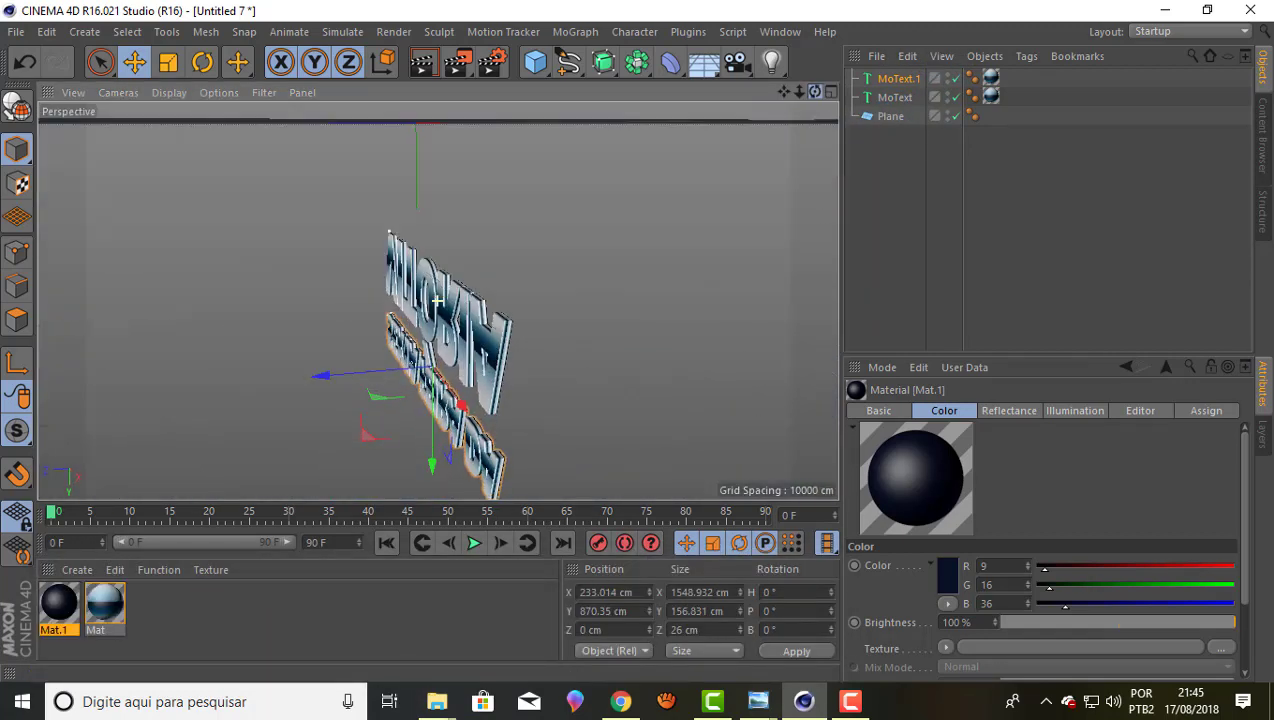
left_click_drag(437, 300, 437, 300, "alt")
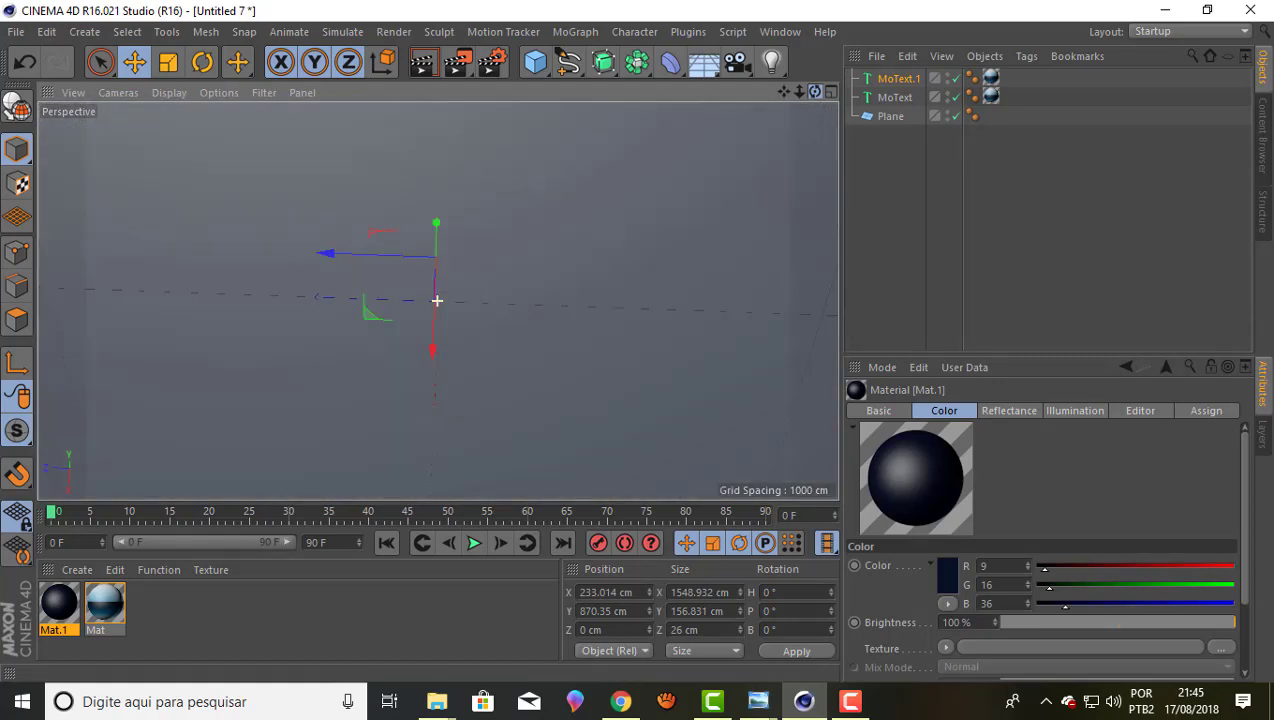
left_click(110, 568)
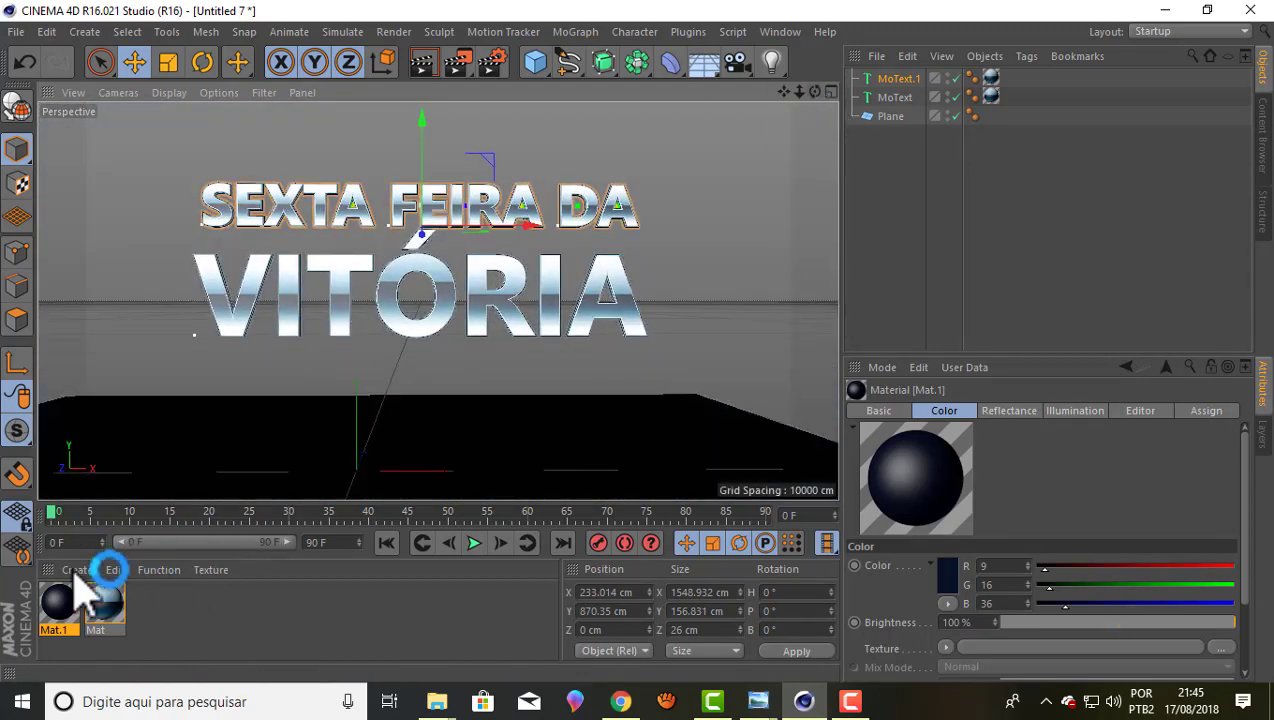
mouse_move(60, 600)
left_mouse_down()
mouse_move(905, 140)
mouse_move(886, 120)
left_mouse_up()
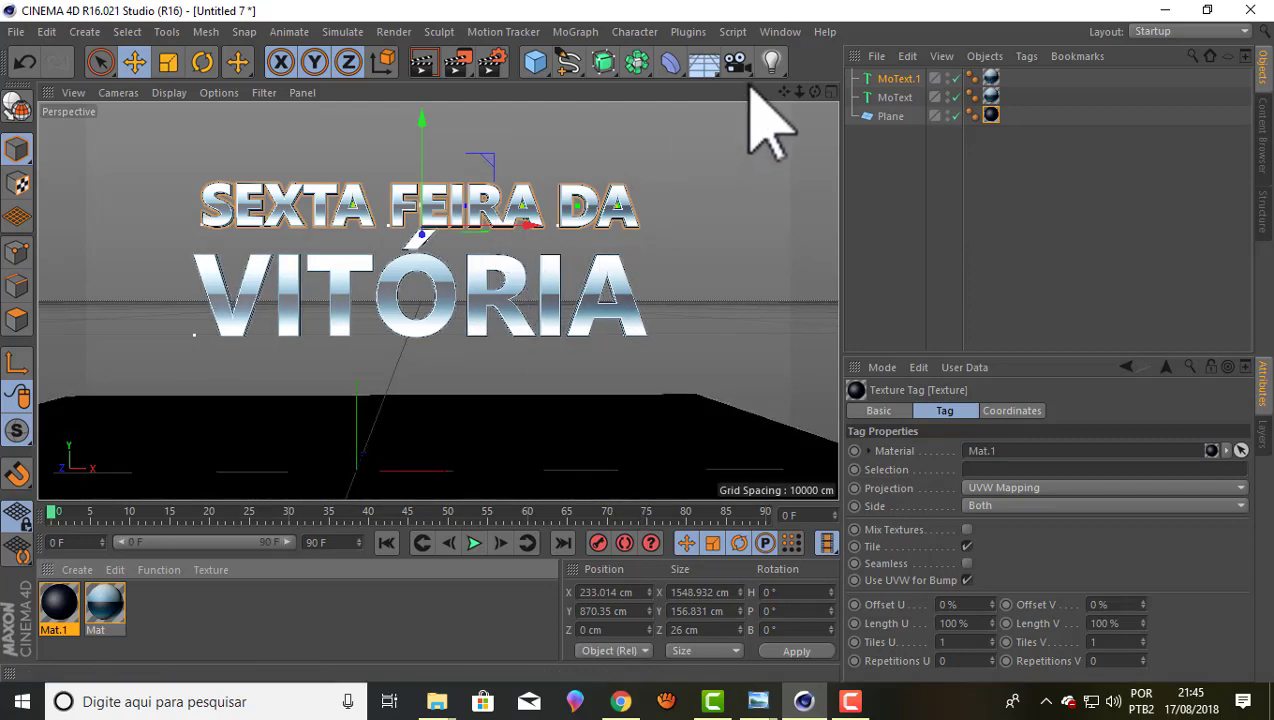
mouse_move(815, 92)
left_mouse_down()
mouse_move(830, 110)
mouse_move(813, 98)
left_mouse_up()
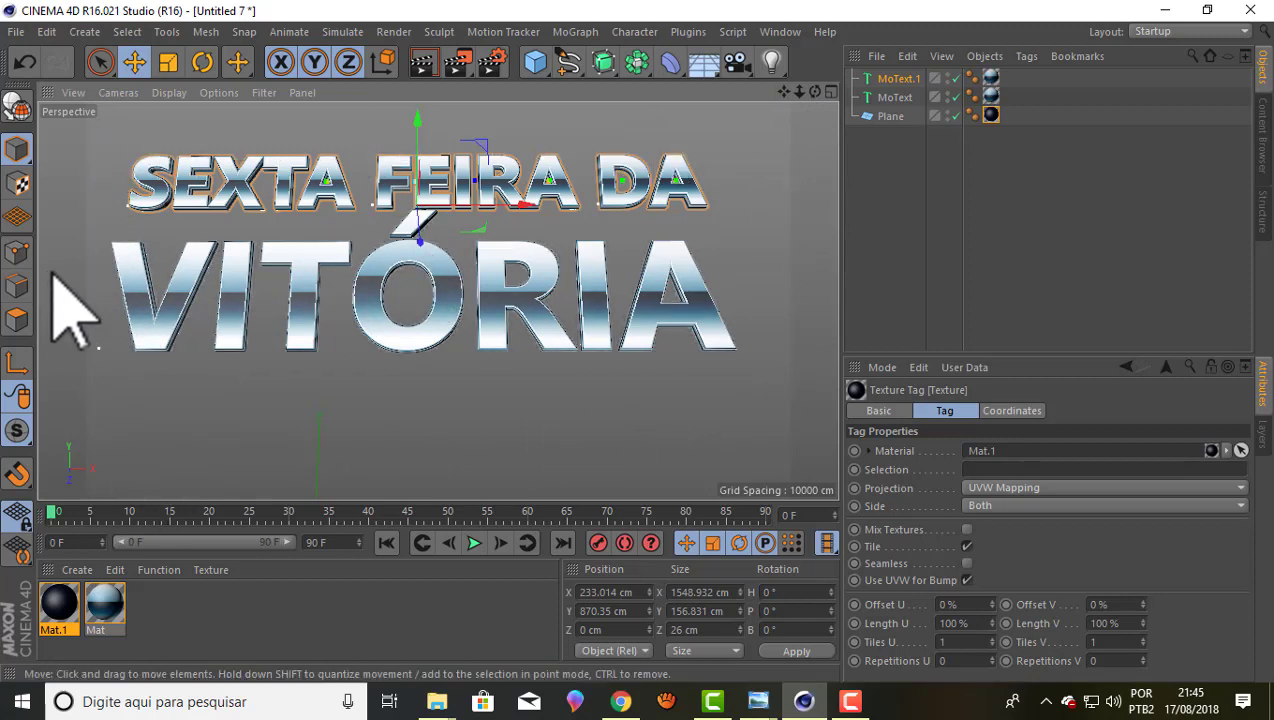
mouse_move(785, 92)
left_mouse_down()
mouse_move(811, 92)
mouse_move(767, 92)
left_mouse_up()
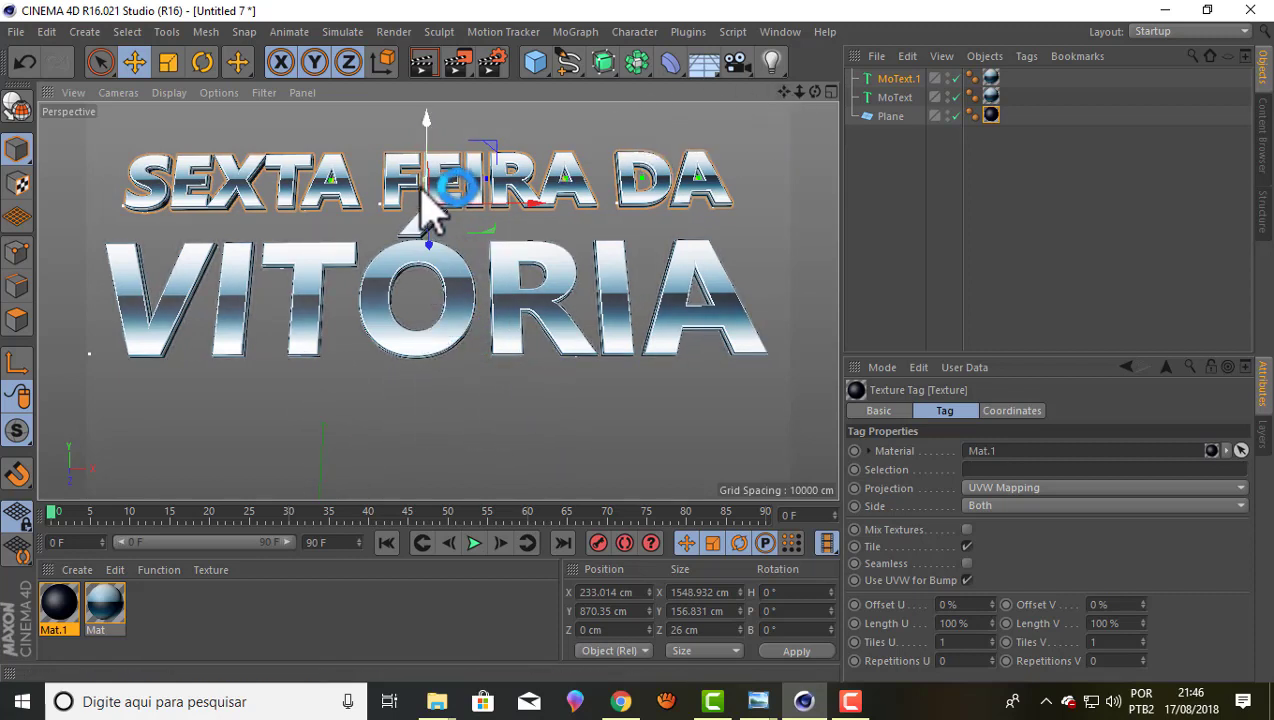
- Rename the lower text object to VITÓRIA
left_click(895, 98)
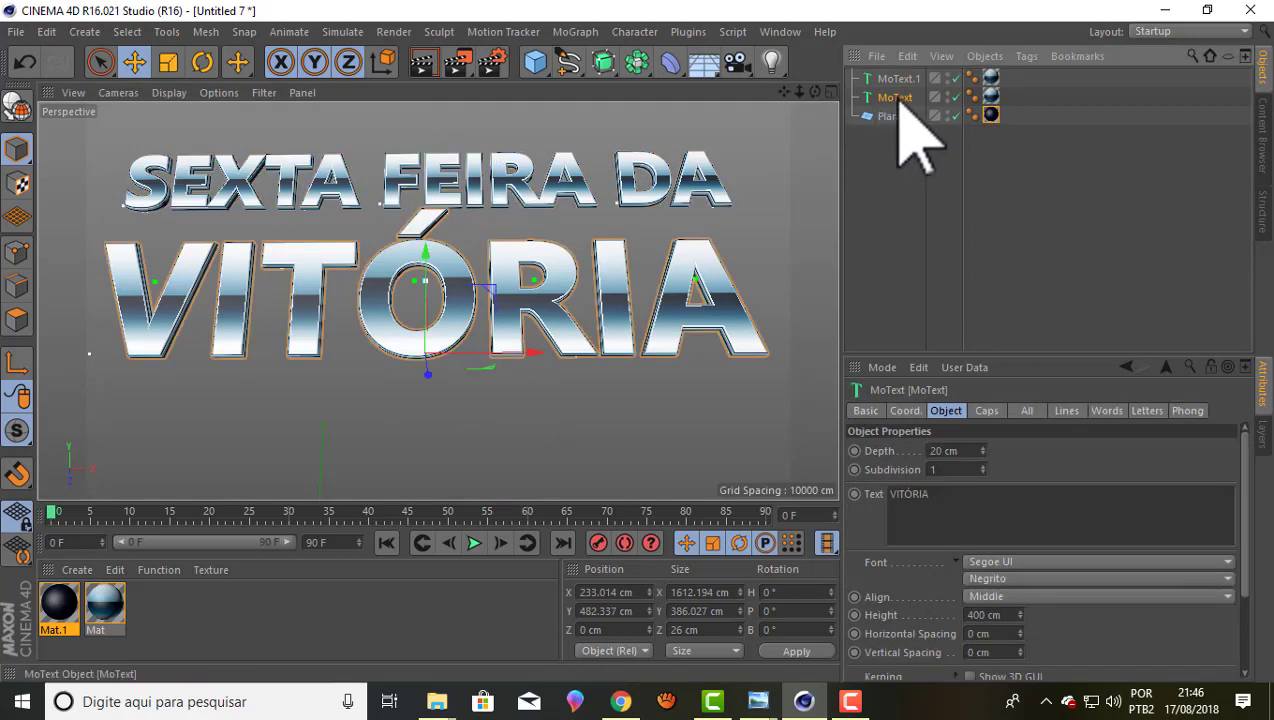
left_click(925, 505)
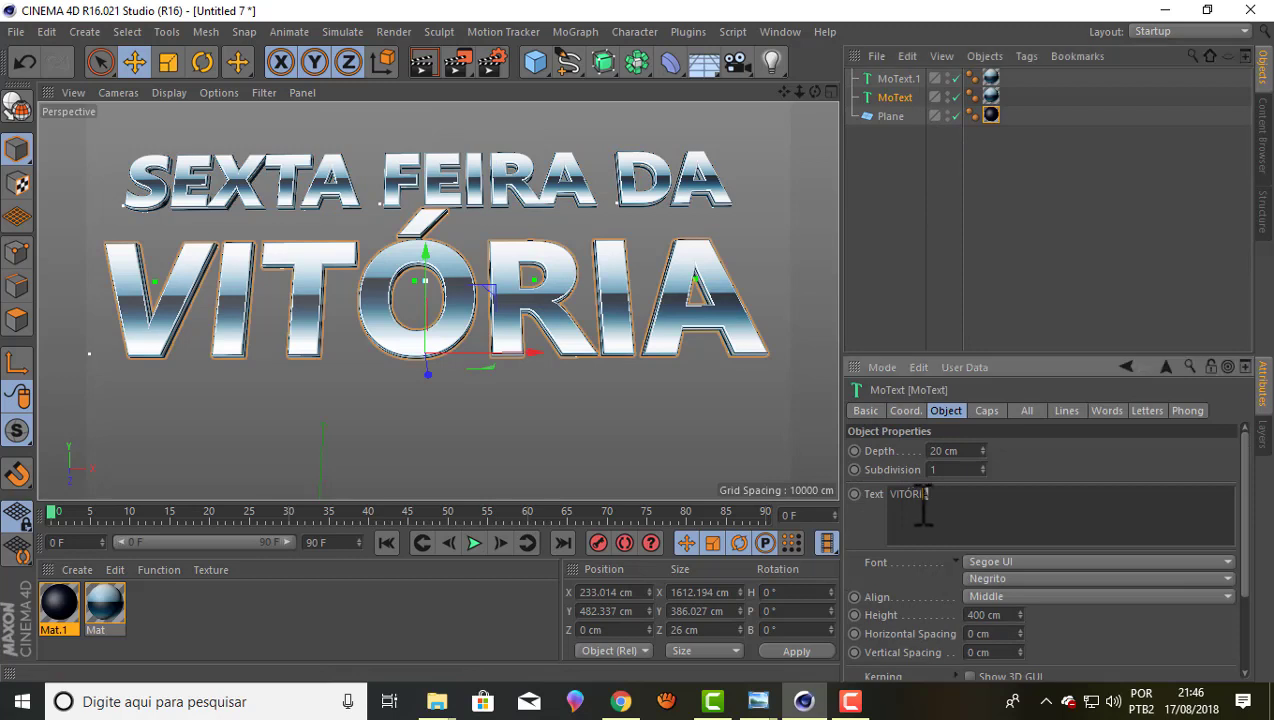
double_click(896, 97)
type("VITÓRI")
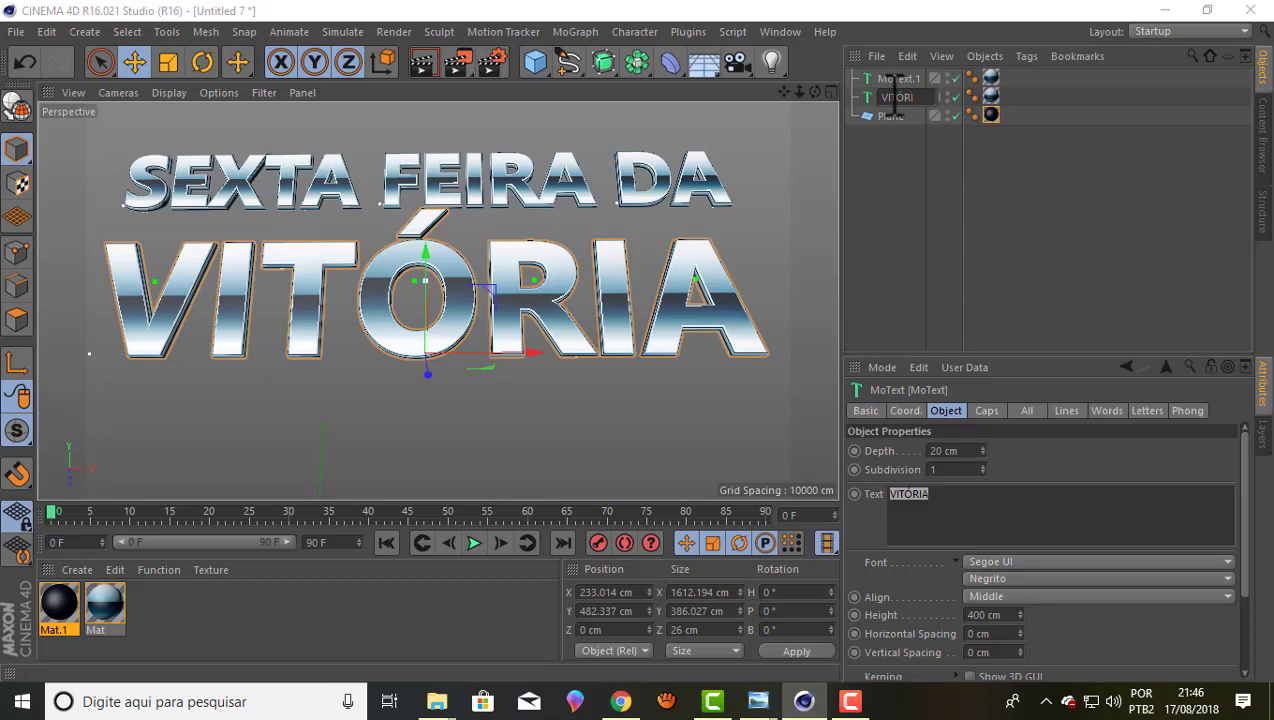
type("A")
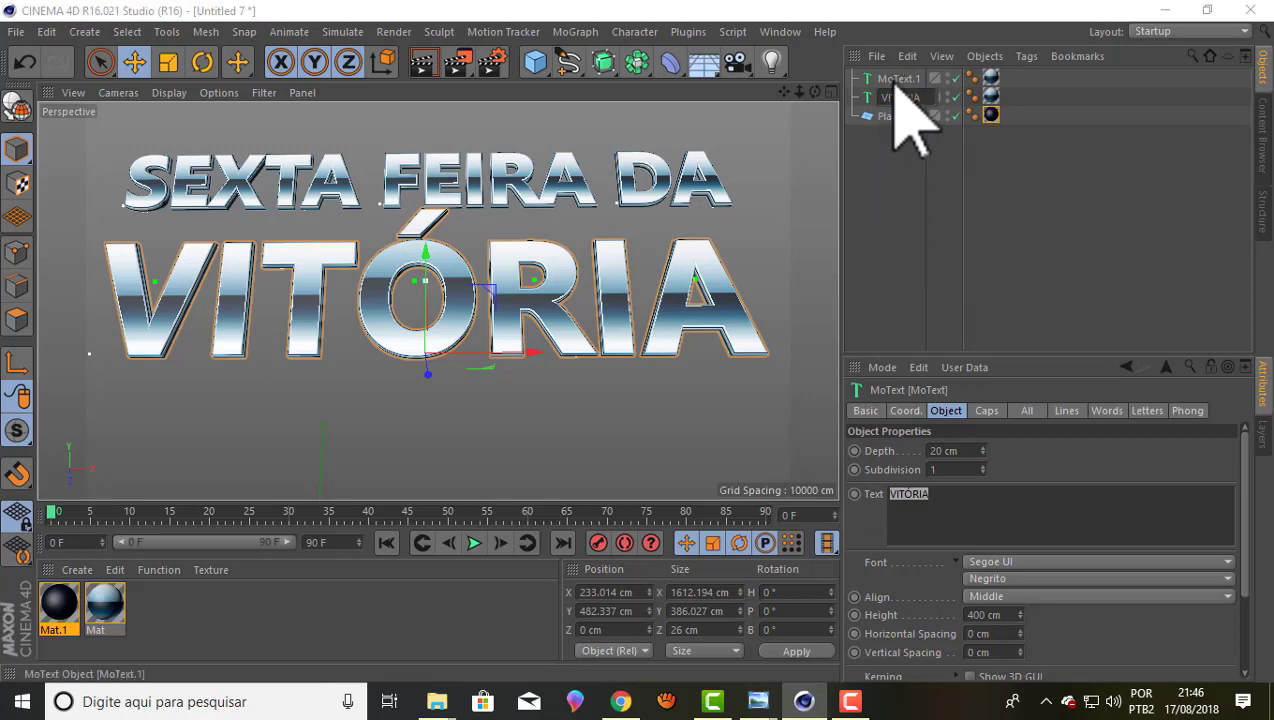
key("Return")
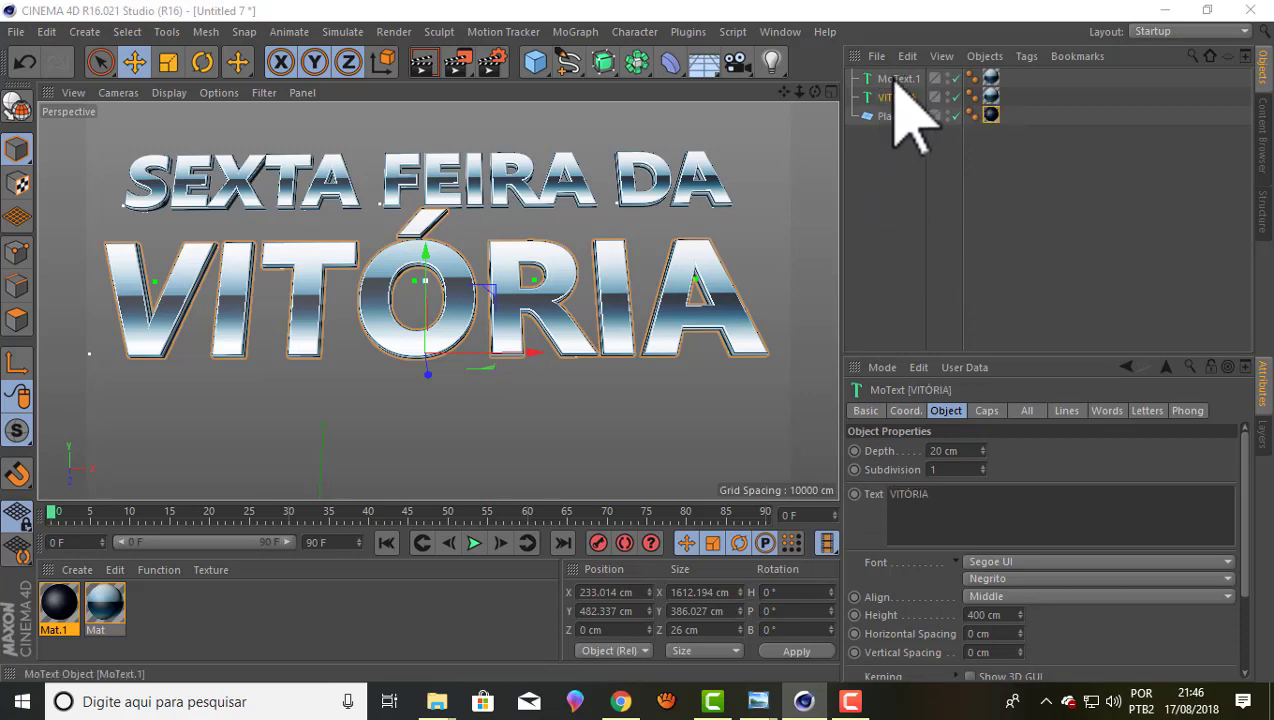
- Rename the SEXTA FEIRA DA text object to SEXTA
left_click(895, 80)
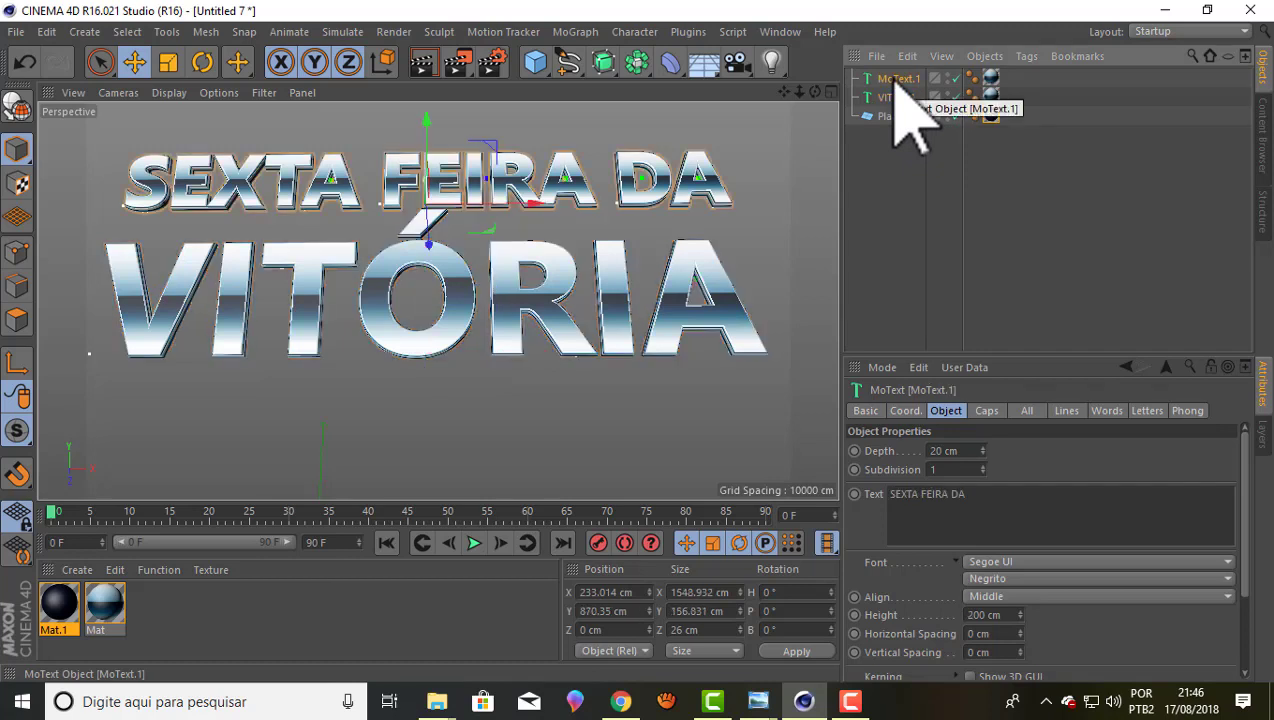
double_click(898, 79)
type("SEXTA")
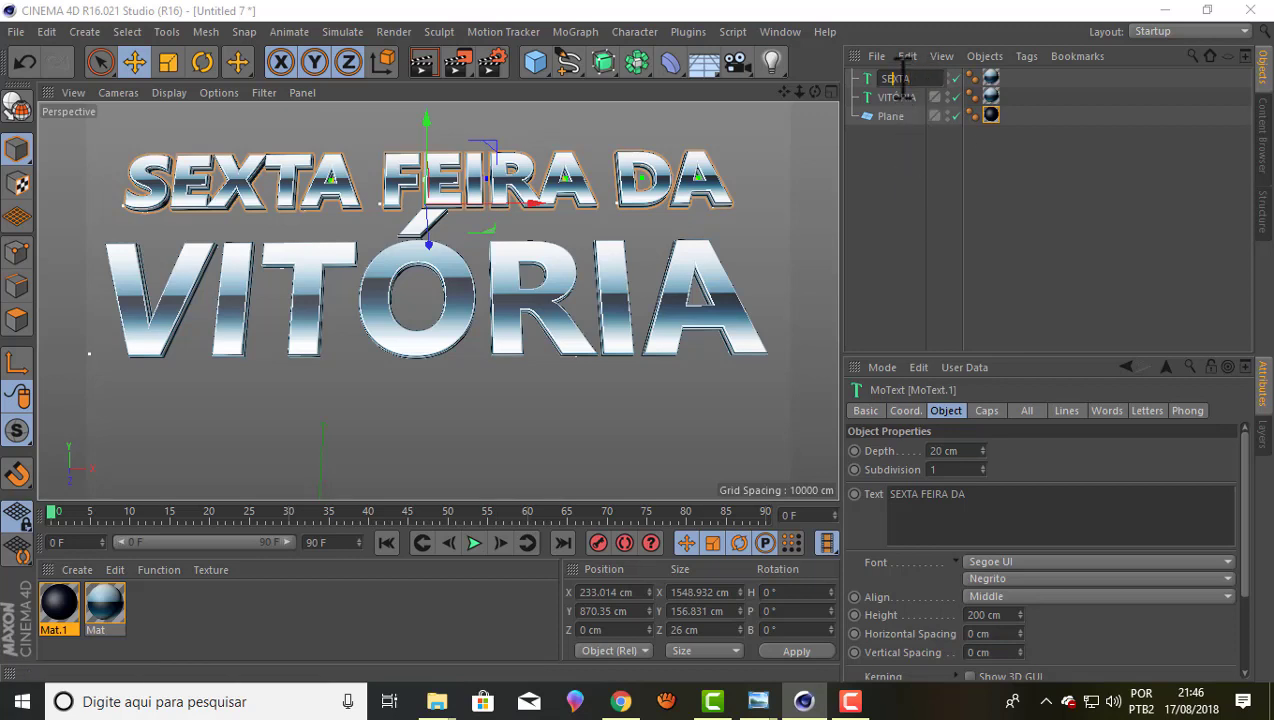
key("Return")
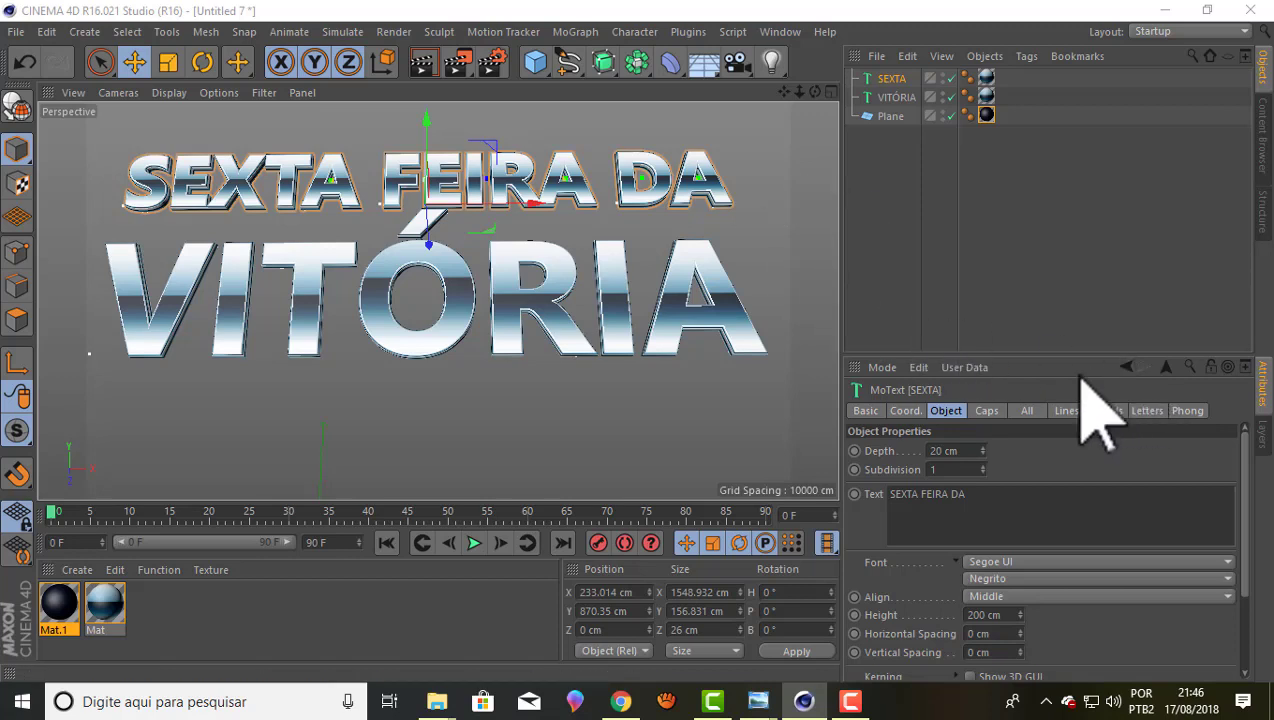
- Save the scene as Untitled 7.c4d on Disco Local (D:) using Save as
left_click(20, 33)
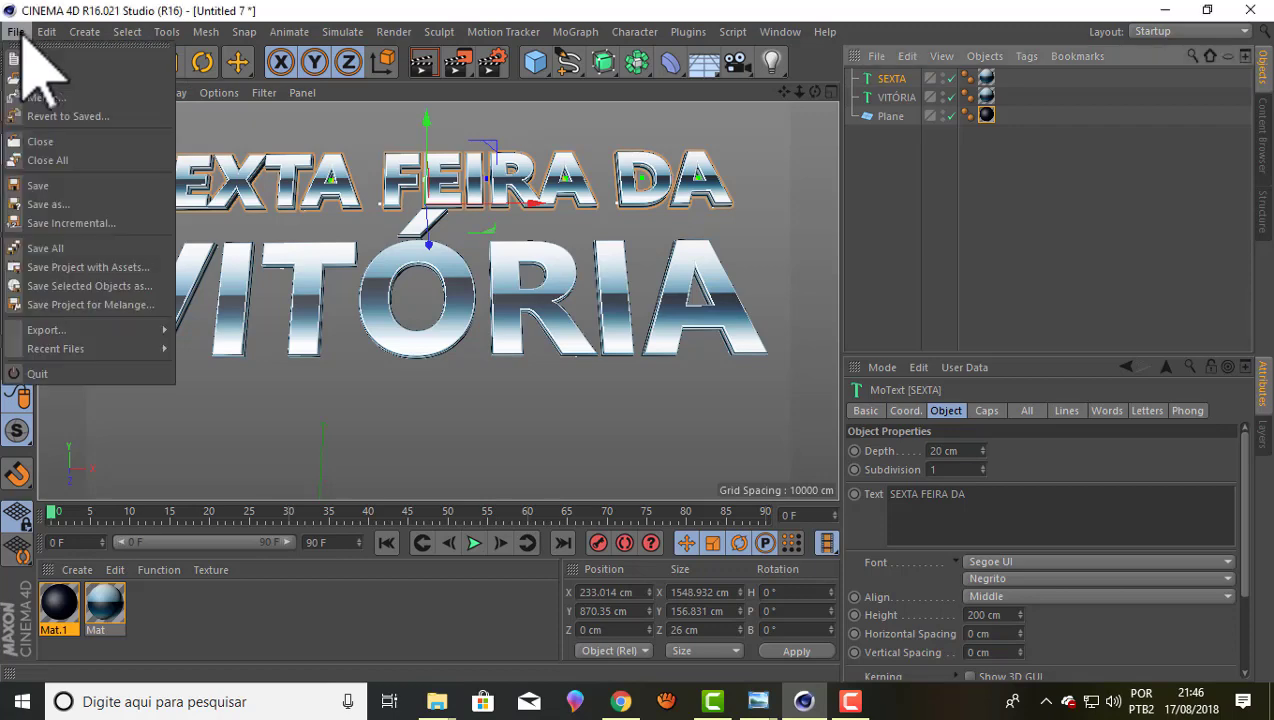
left_click(47, 204)
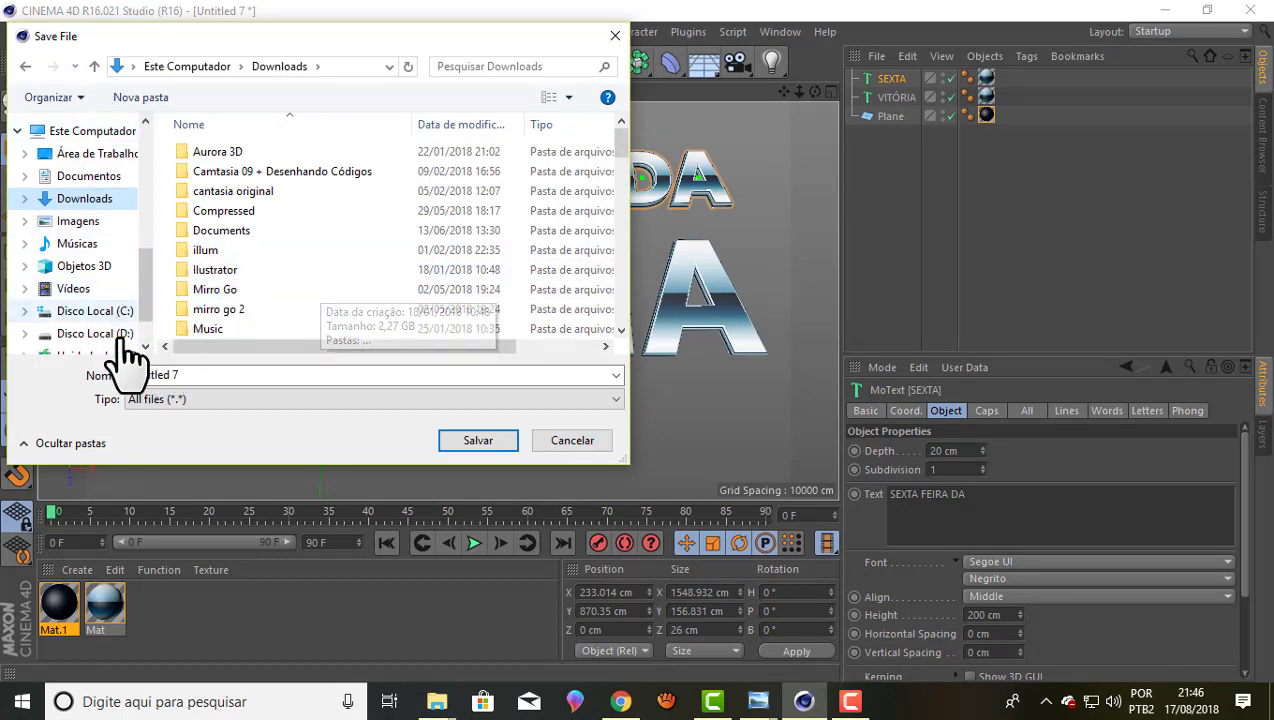
left_click_drag(145, 264, 147, 318)
left_click(105, 281)
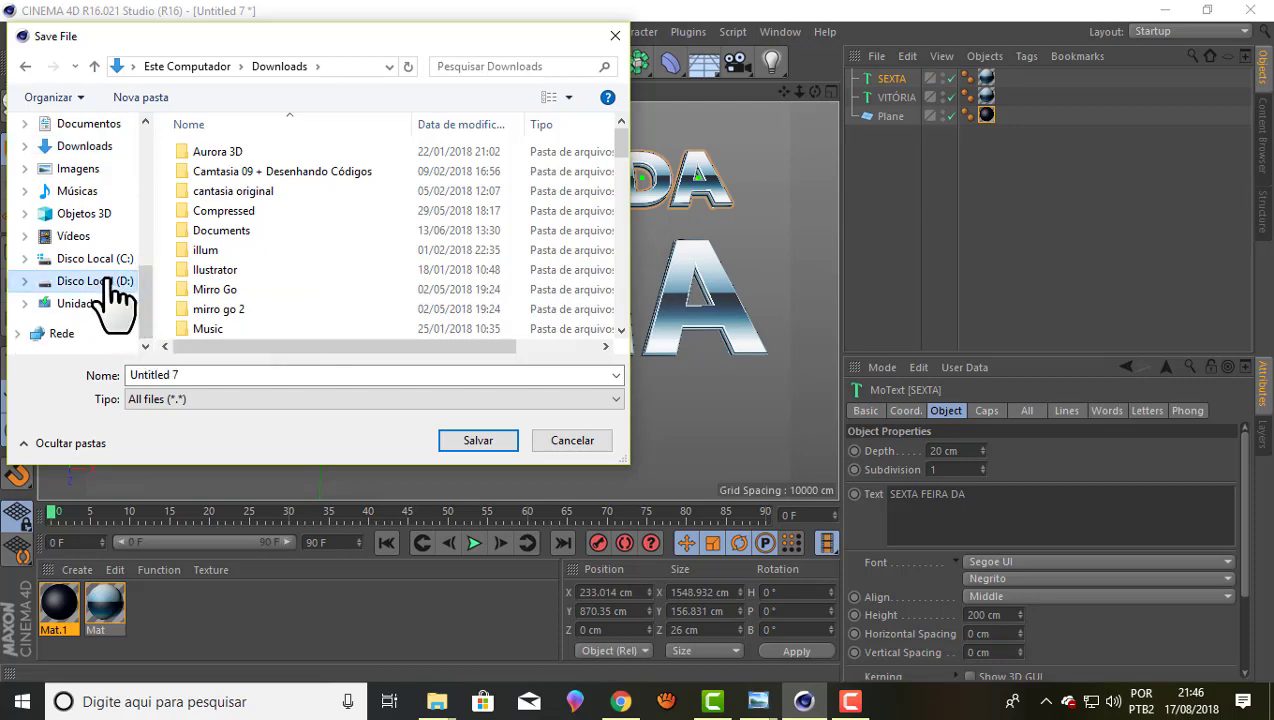
scroll(387, 243, "down", 3)
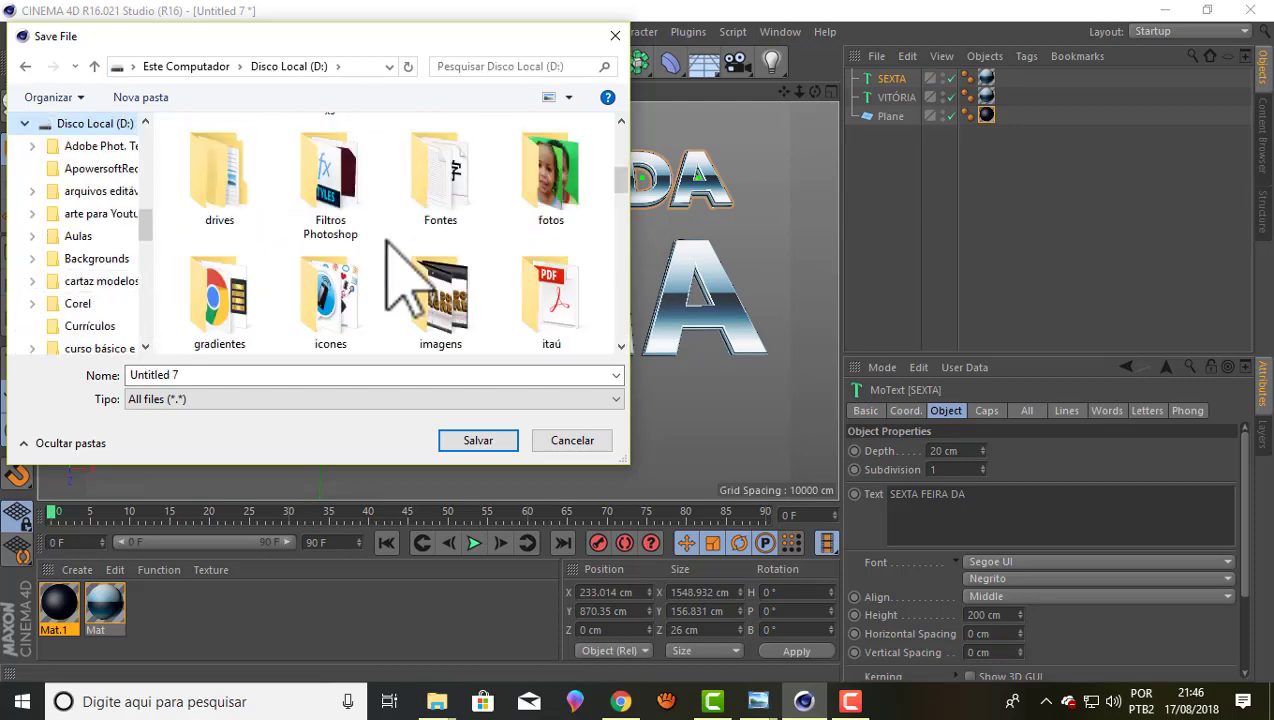
scroll(390, 255, "down", 3)
left_click(478, 440)
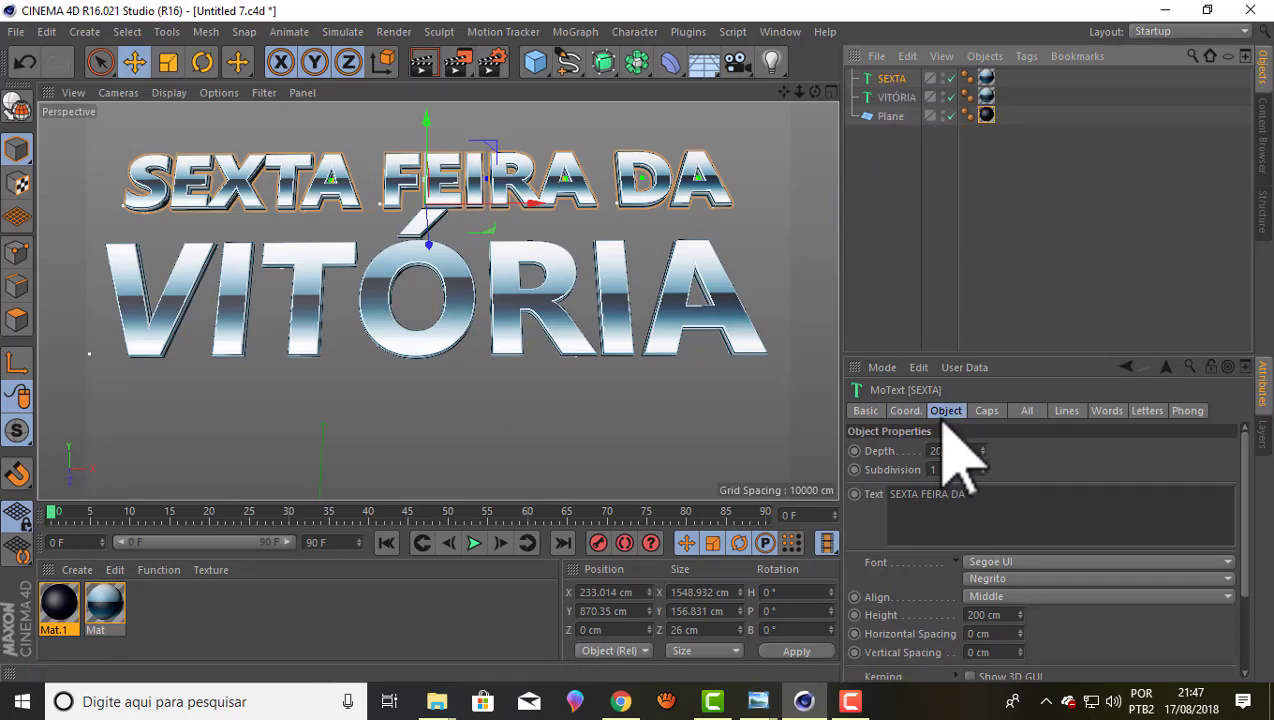
- Raise the SEXTA text's extrusion Depth from 20 cm to 40 cm, then to 60 cm
left_click(925, 451)
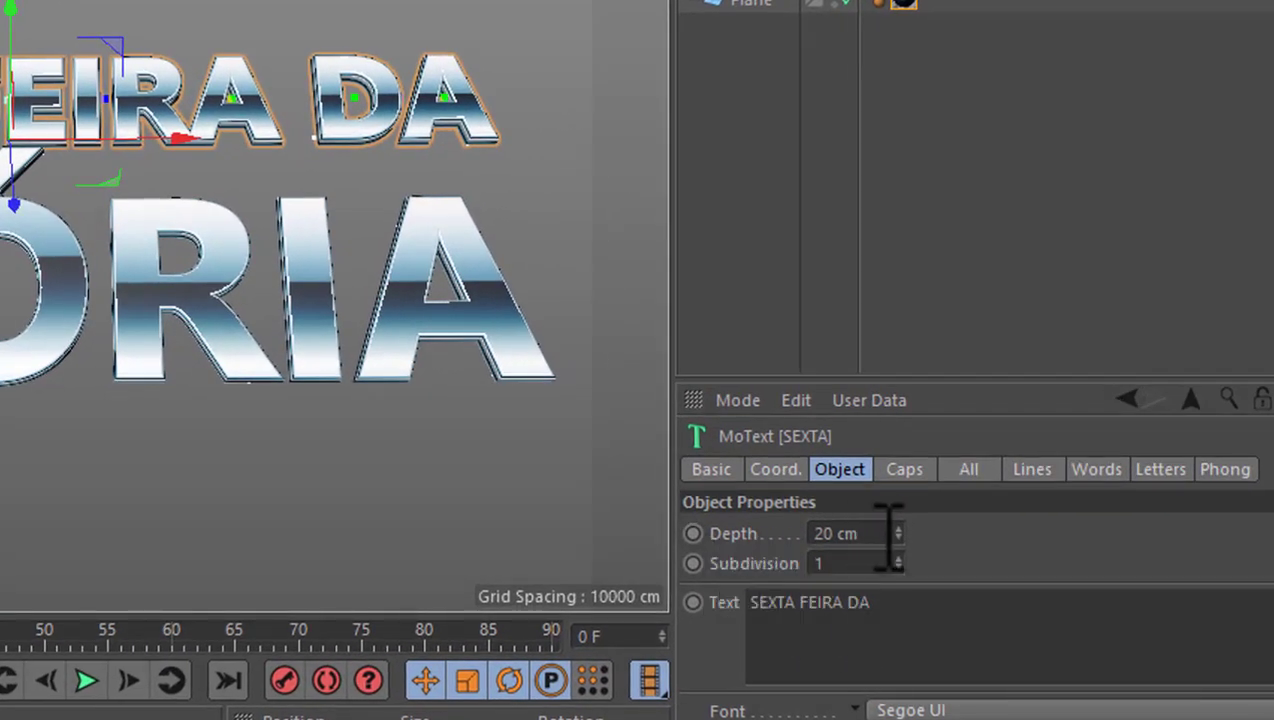
left_click_drag(843, 535, 733, 535)
type("40")
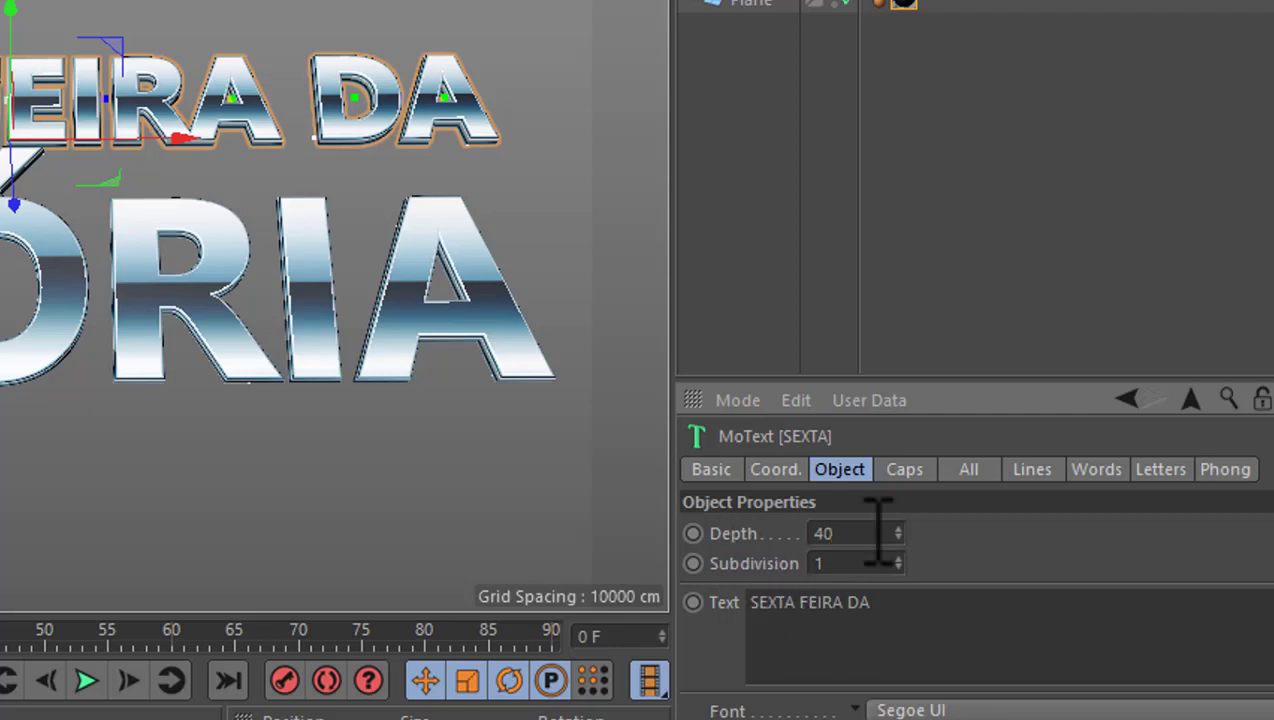
key("Return")
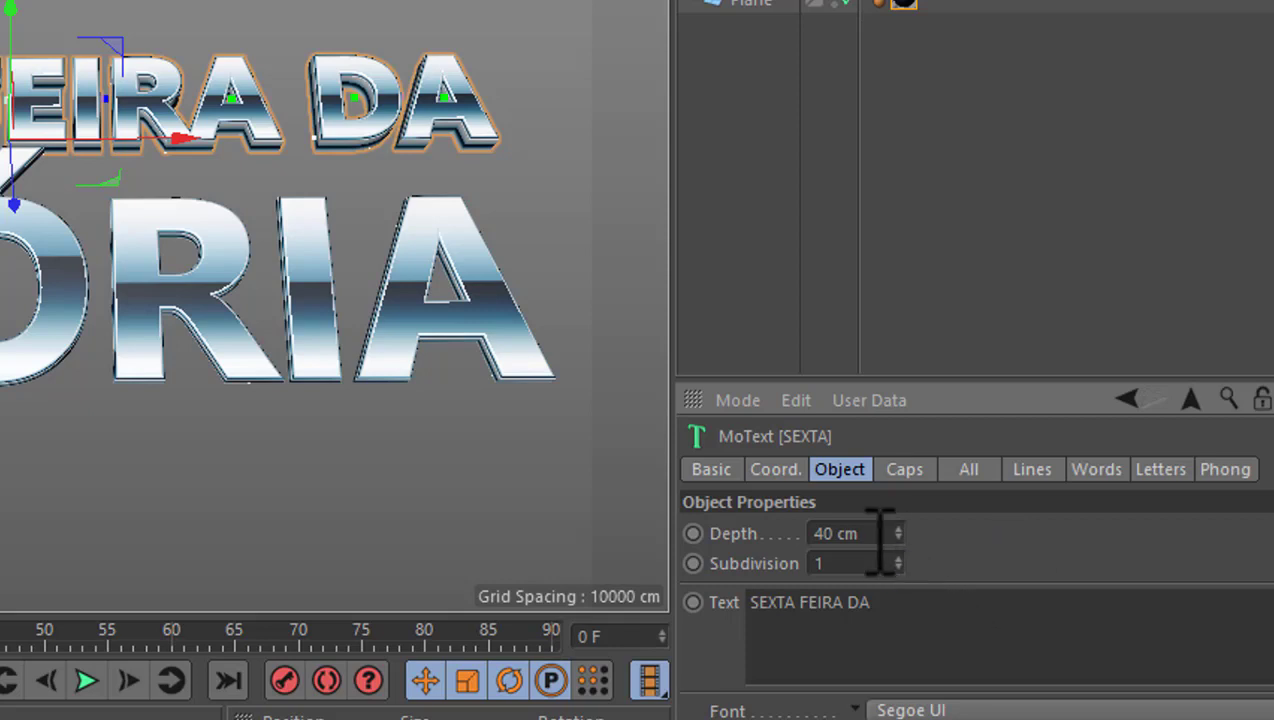
left_click_drag(880, 535, 815, 535)
type("60")
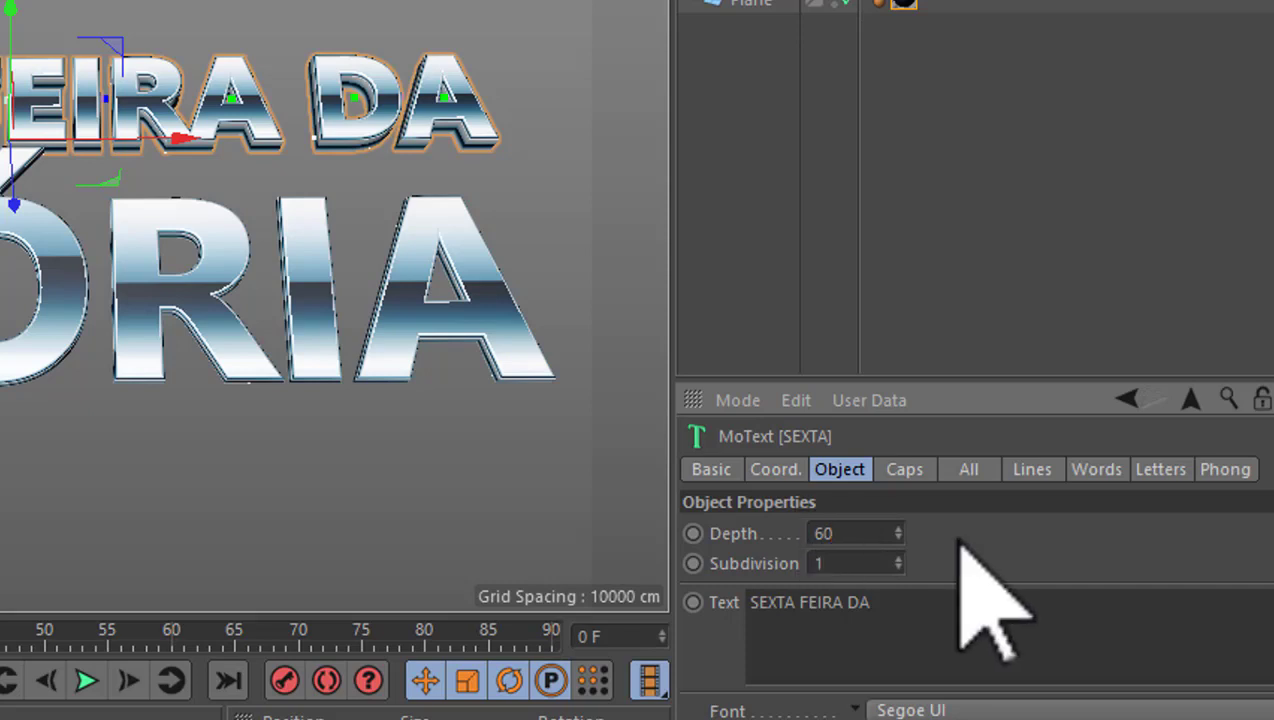
key("Return")
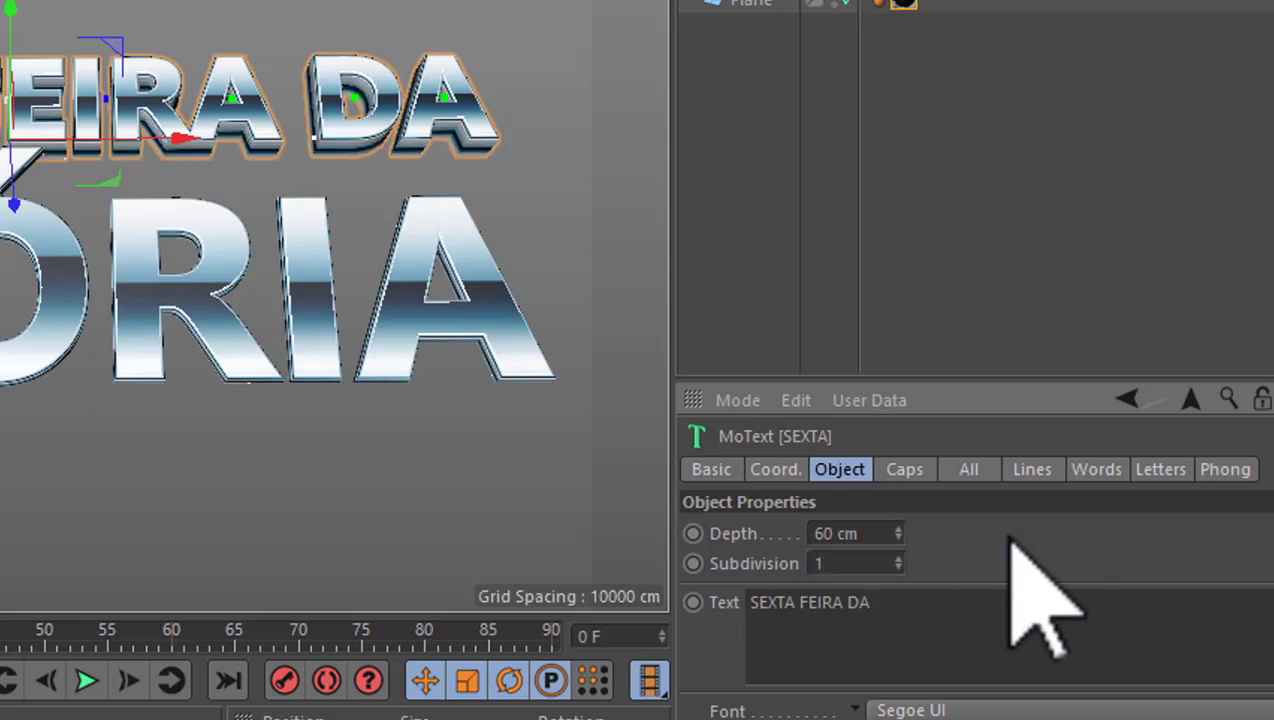
- Select the VITÓRIA text and set its extrusion Depth to 100 cm
left_click(331, 347)
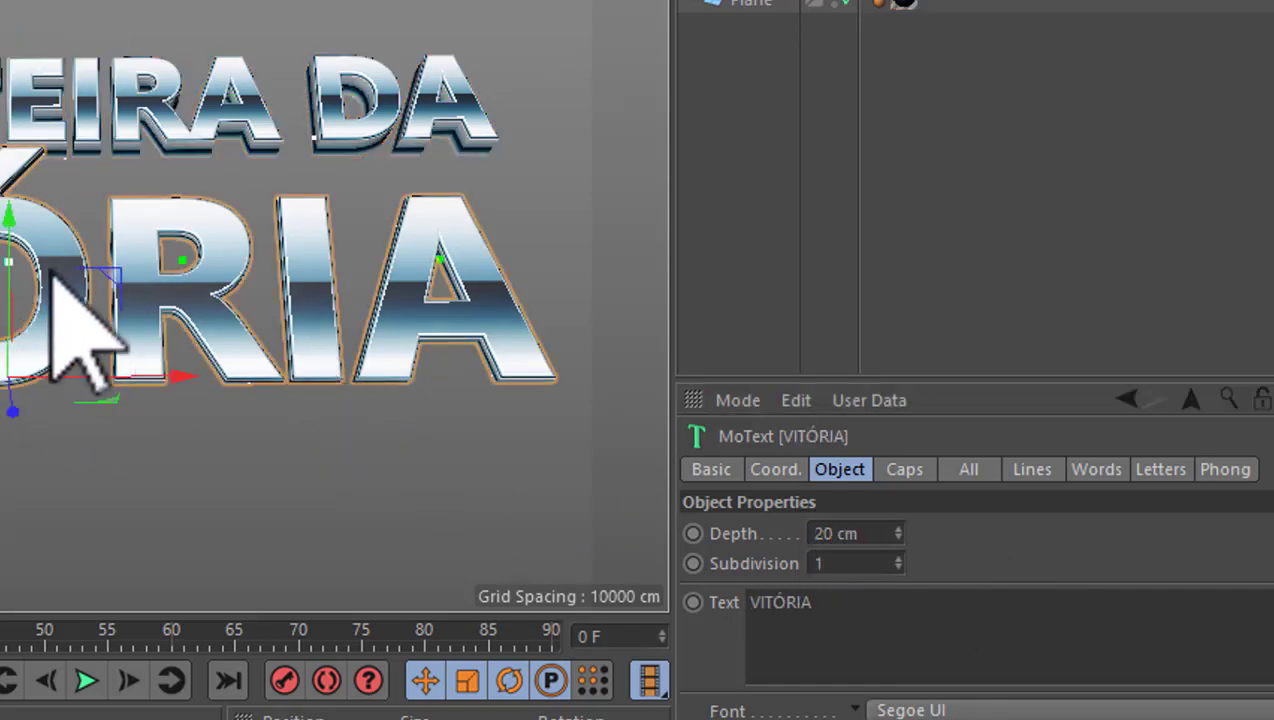
left_click(822, 537)
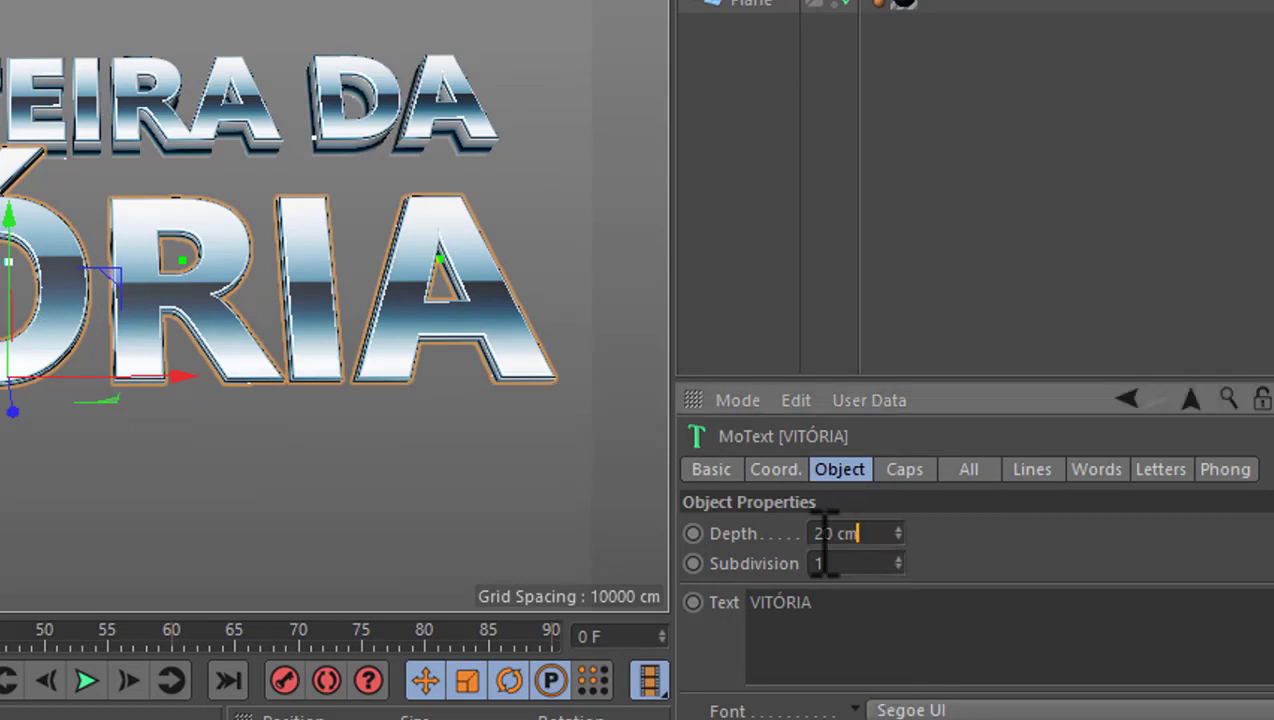
left_click_drag(822, 537, 731, 545)
type("80")
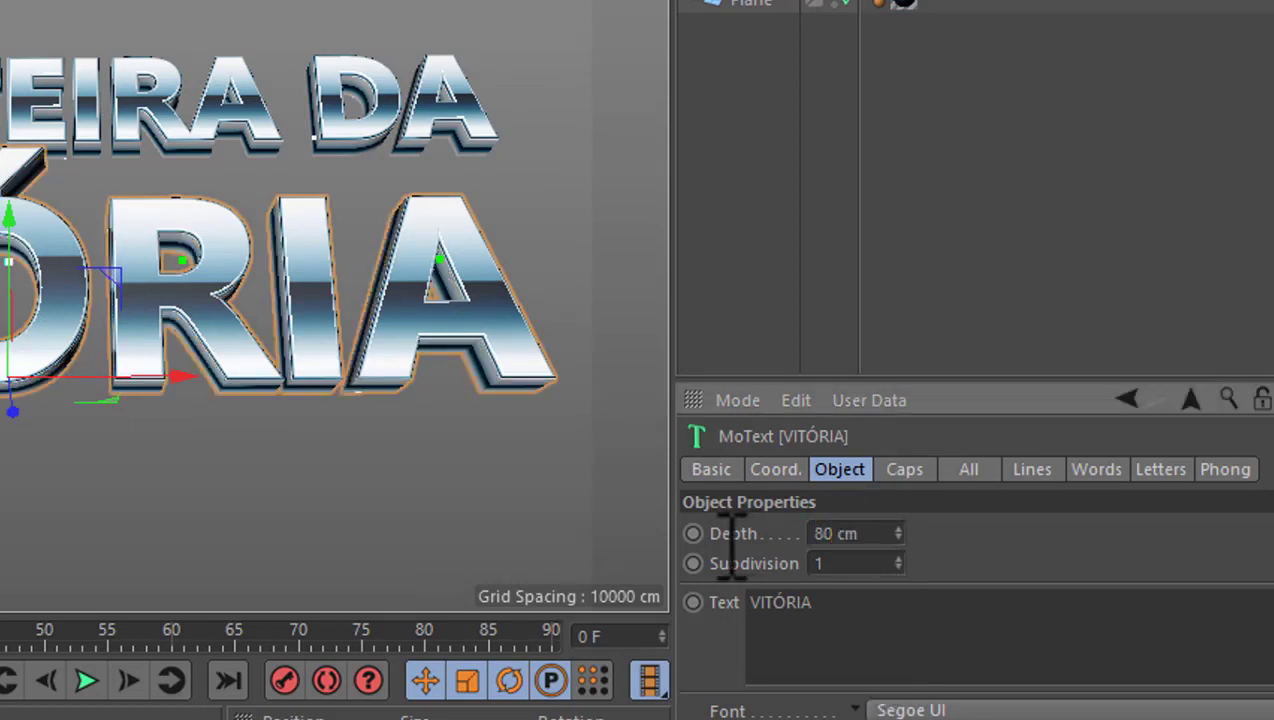
left_click_drag(876, 530, 742, 548)
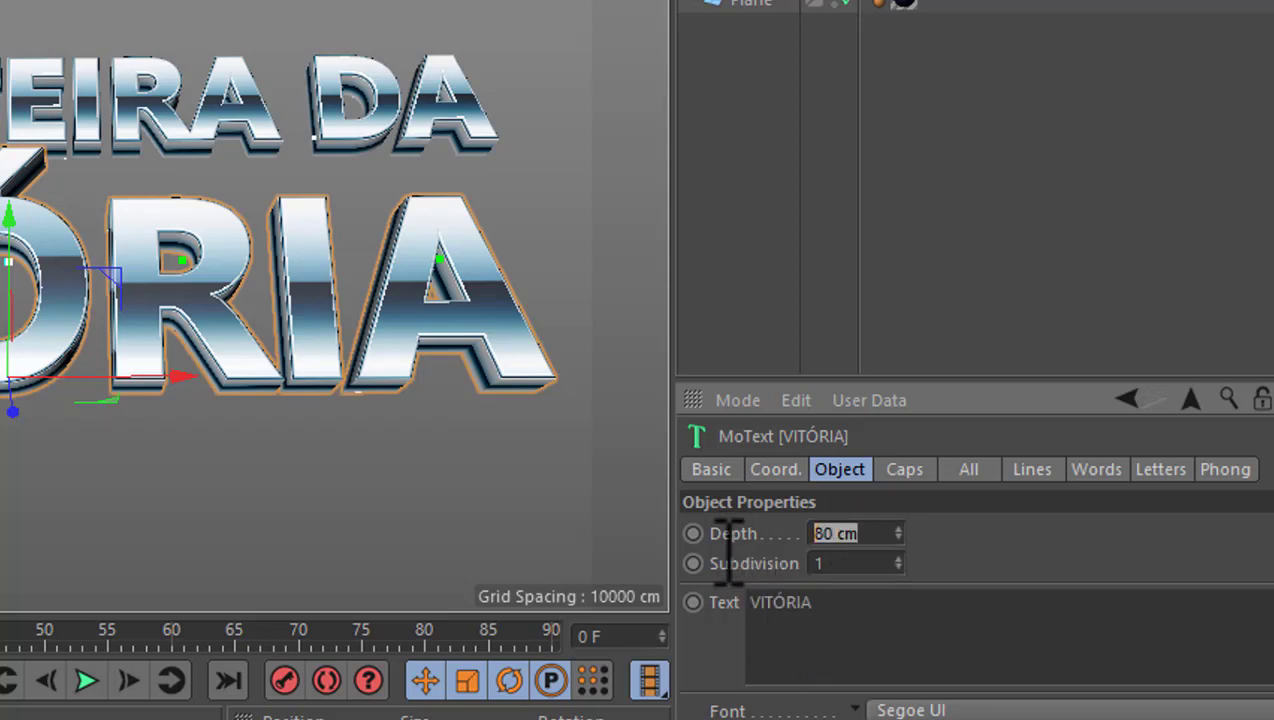
type("100")
key("Return")
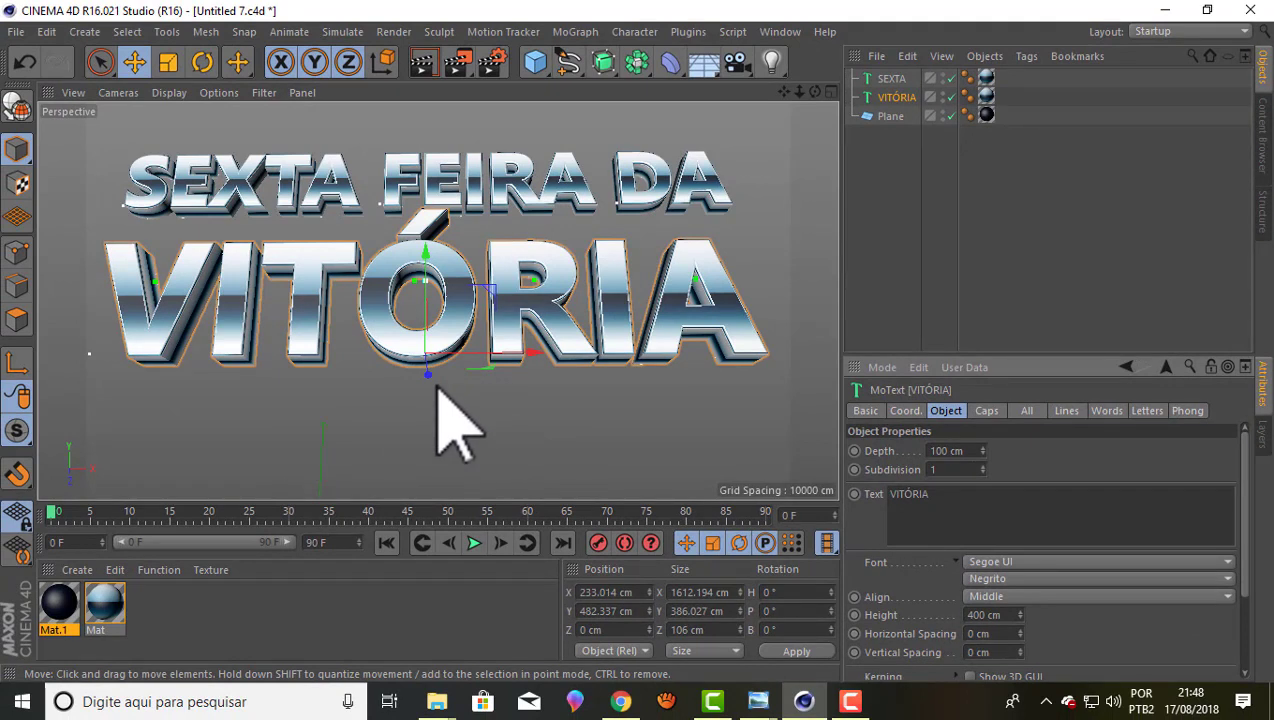
- Add a Physical Sky object from the Floor tool's pop-up palette
left_click(458, 343)
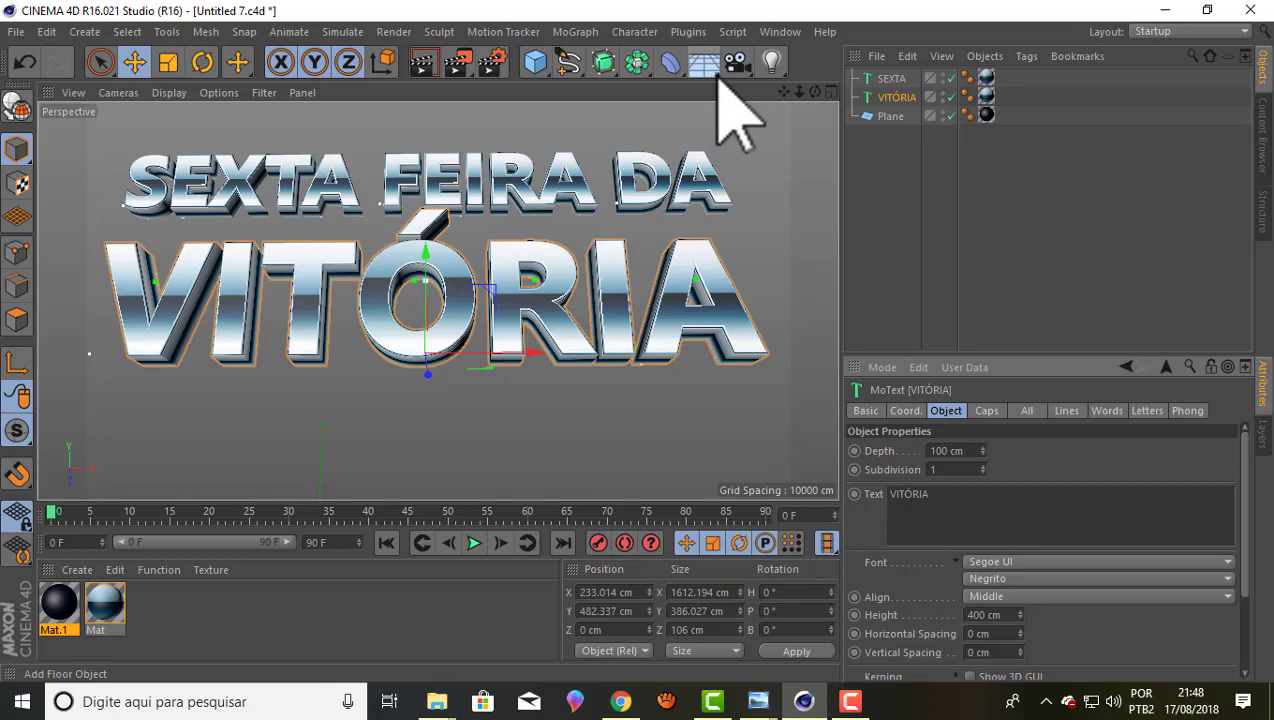
left_click(719, 76)
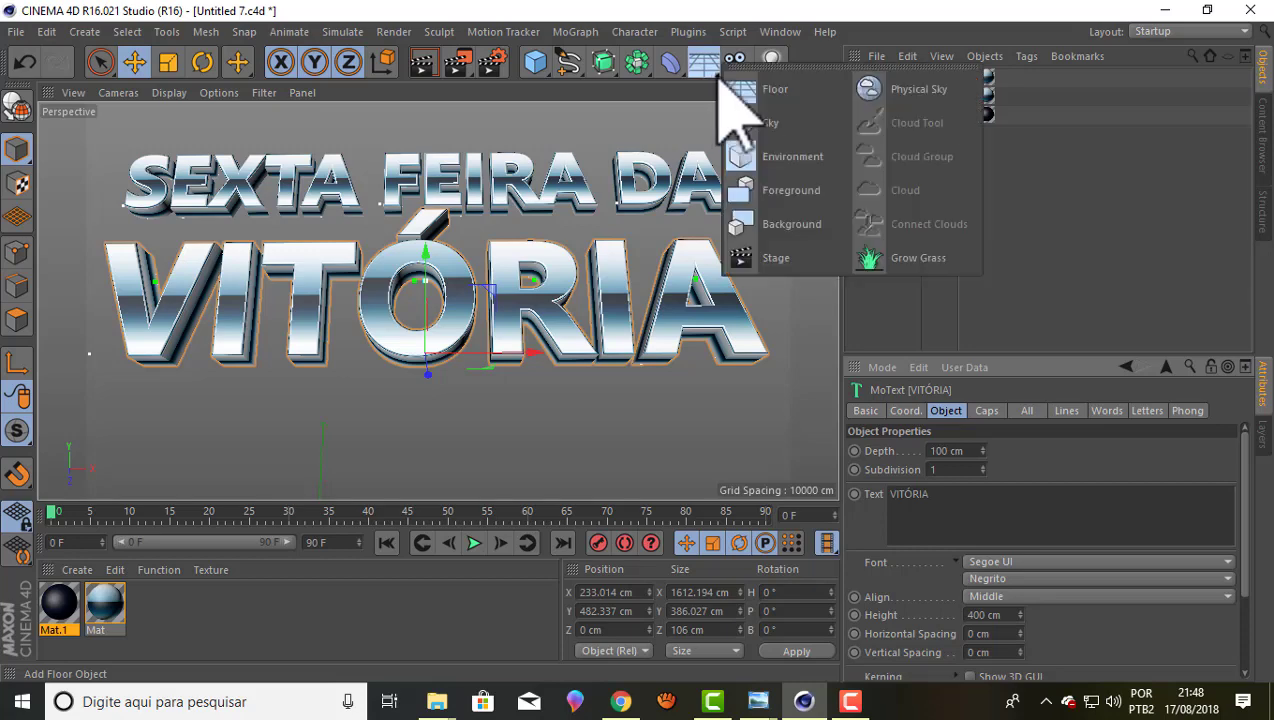
left_click(905, 95)
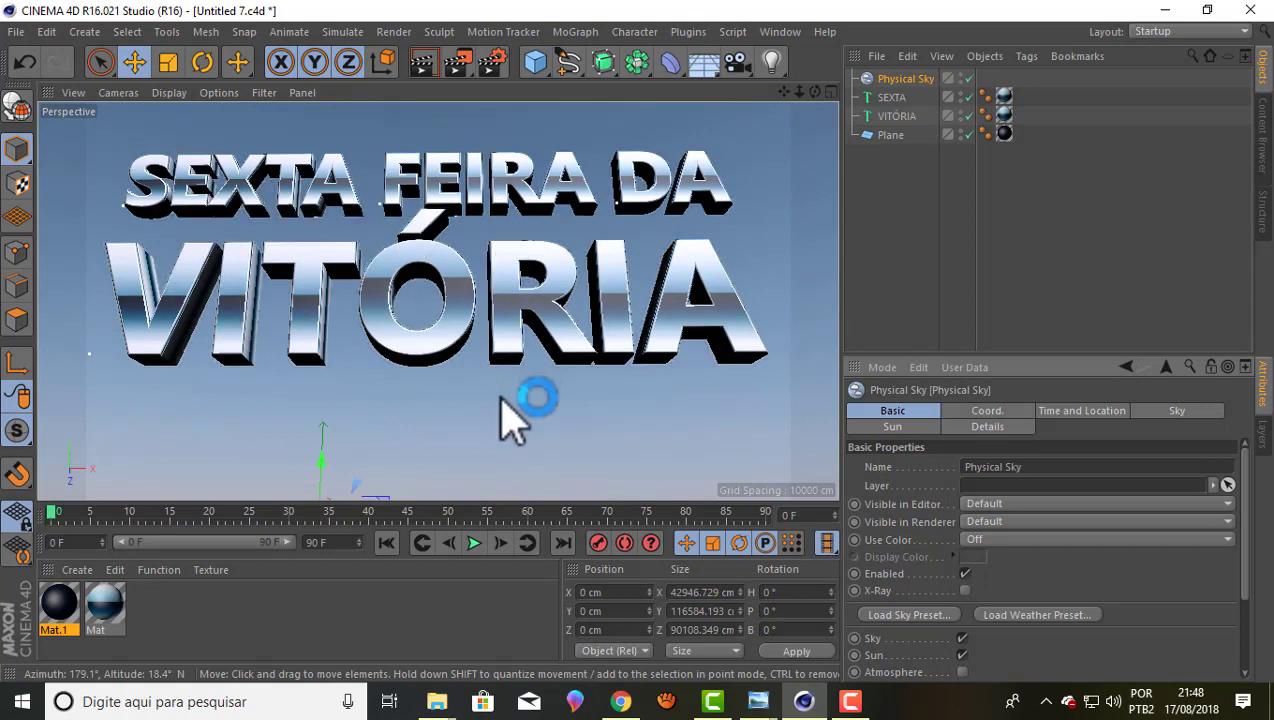
- Add a GGX layer in Mat's Reflectance, set Layer 1 to 40%, and close the editor
double_click(108, 626)
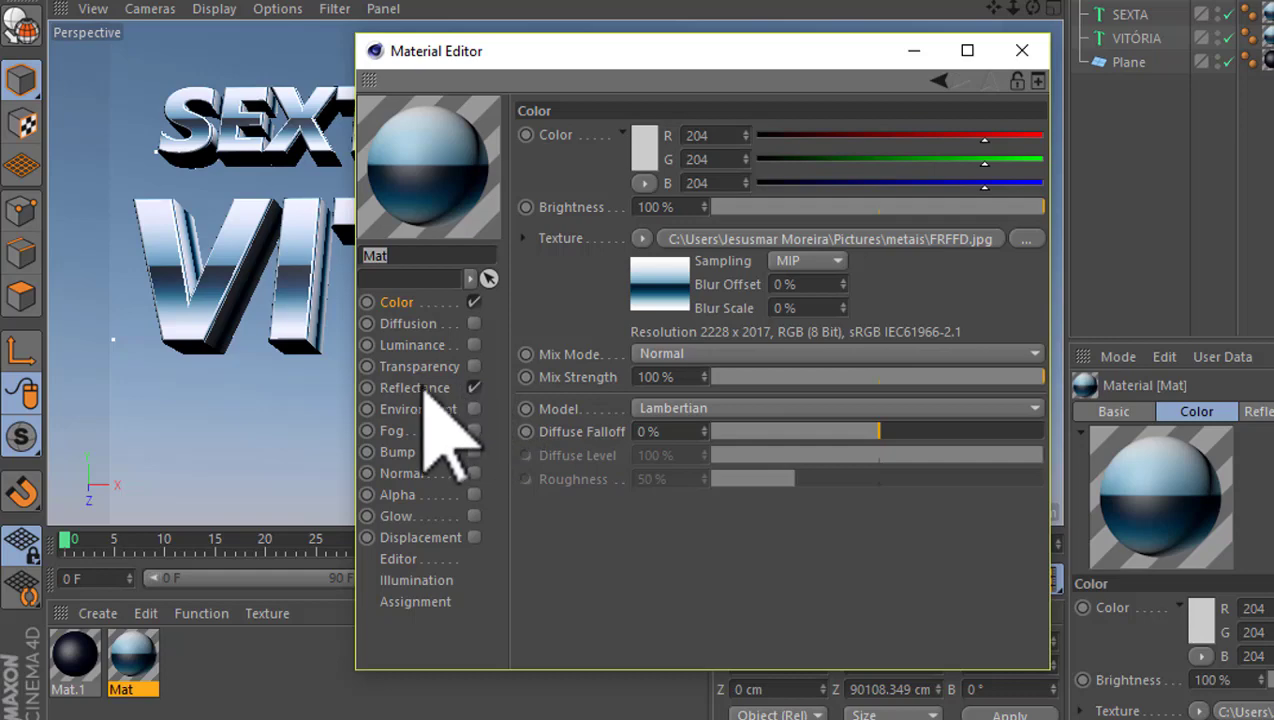
left_click(1028, 50)
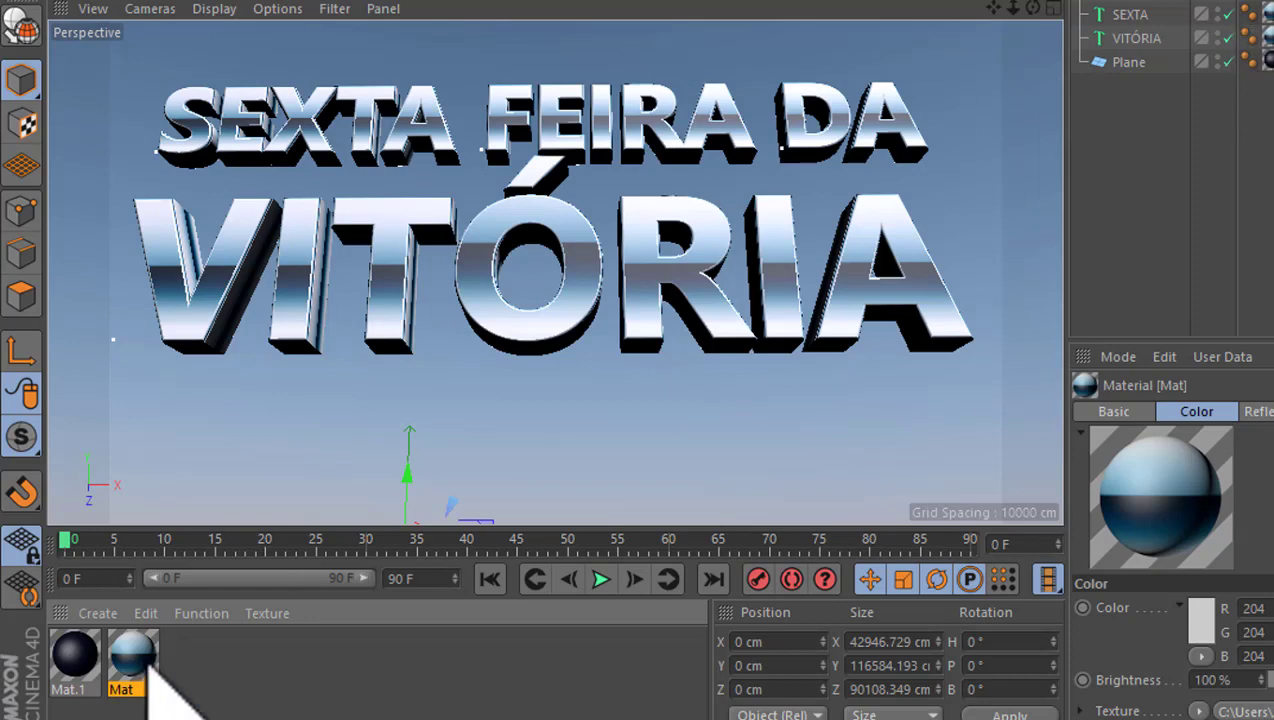
double_click(148, 668)
left_click_drag(660, 55, 694, 0)
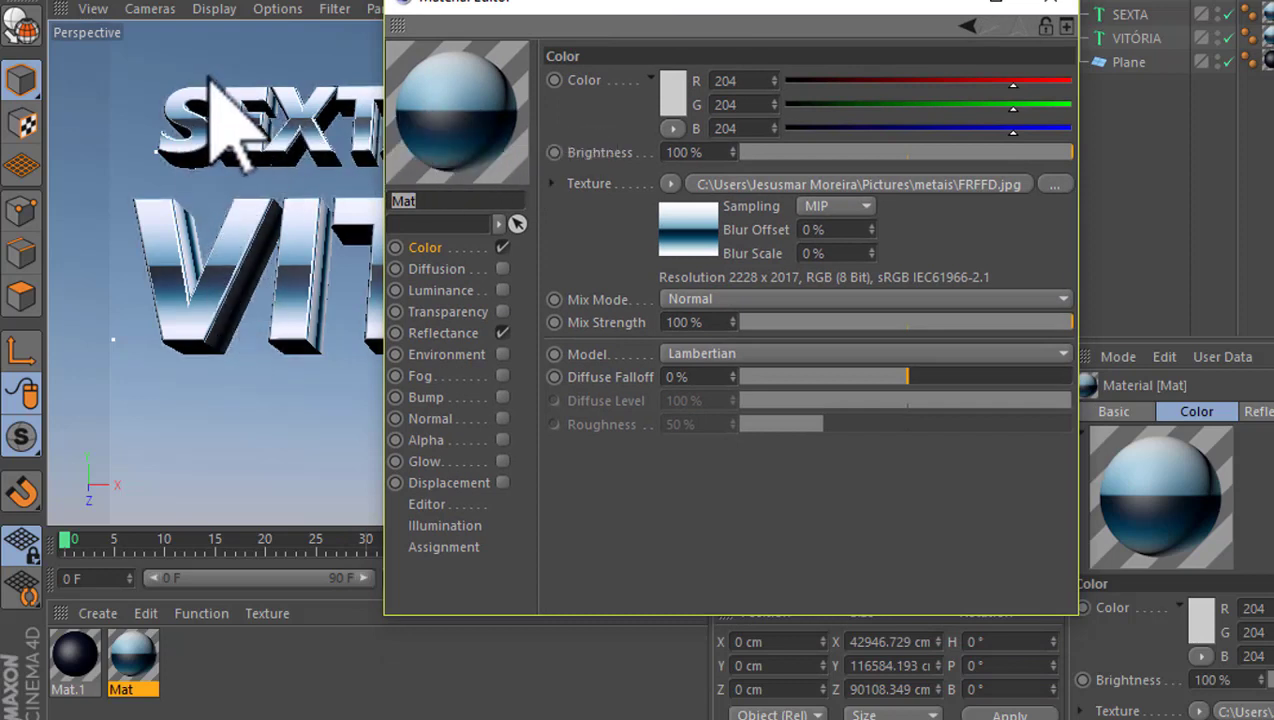
left_click(440, 338)
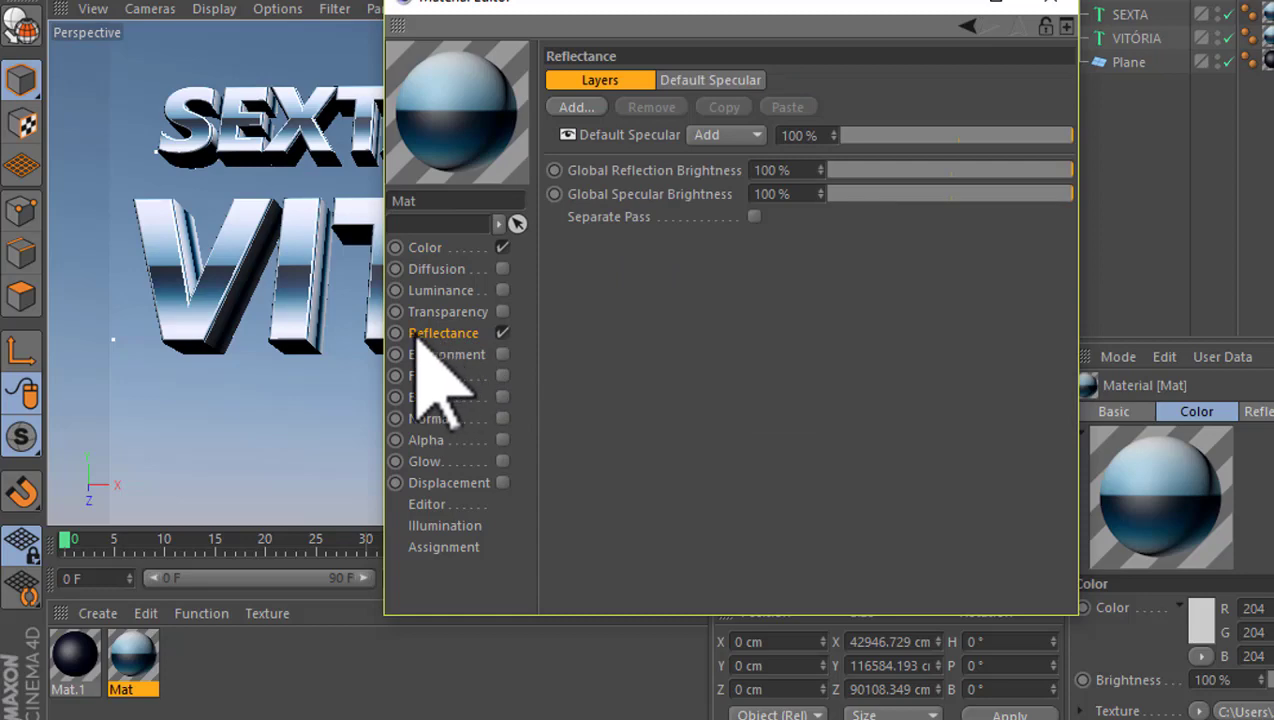
left_click(566, 107)
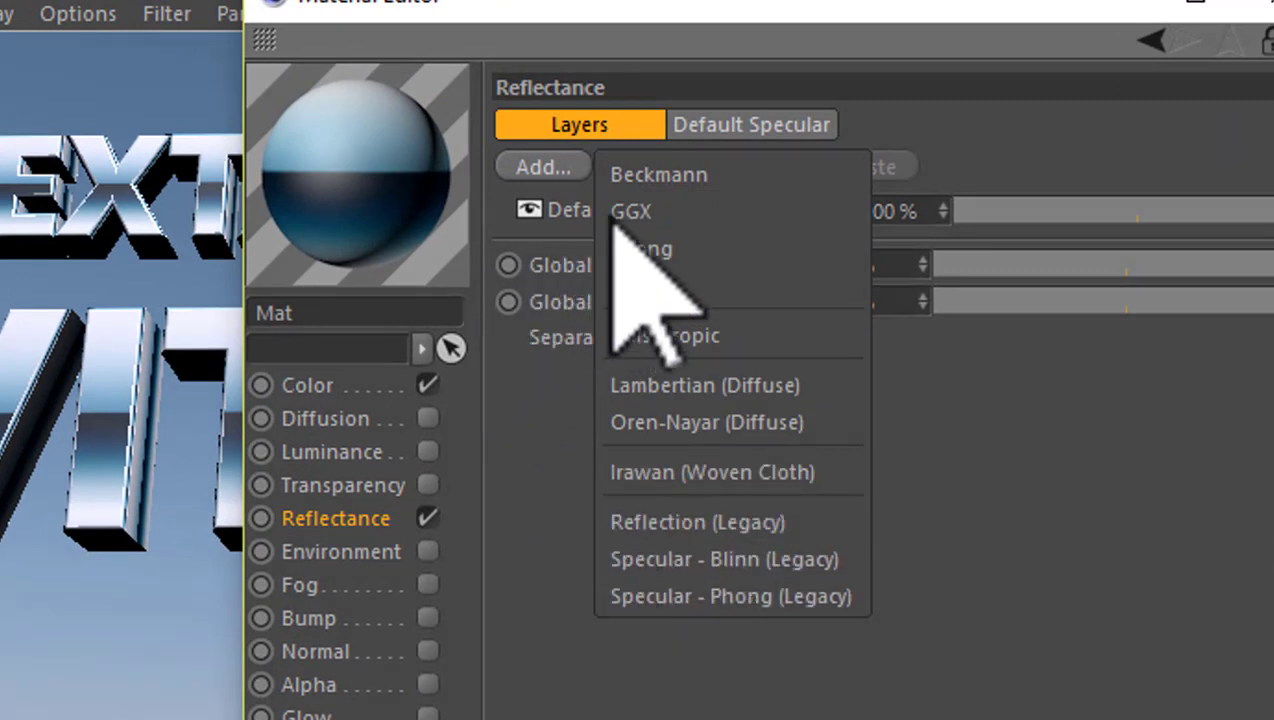
left_click(643, 210)
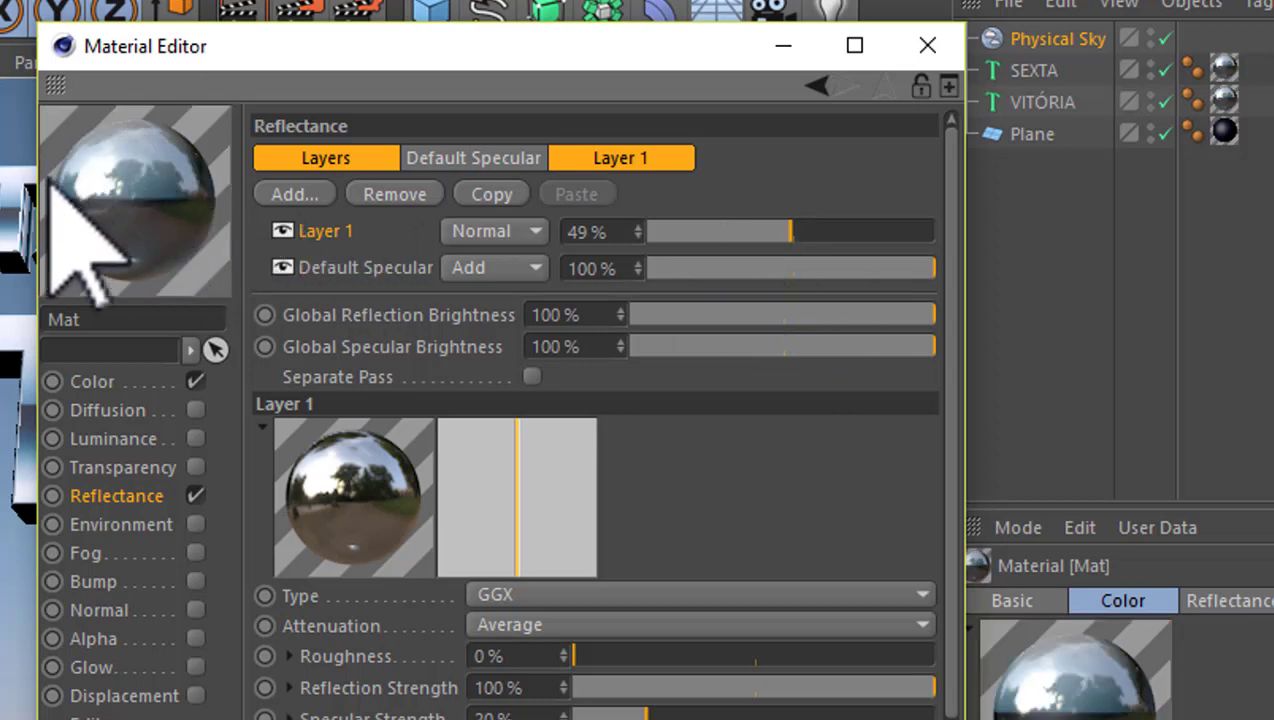
mouse_move(182, 225)
left_mouse_down()
mouse_move(148, 213)
mouse_move(85, 137)
mouse_move(132, 190)
left_mouse_up()
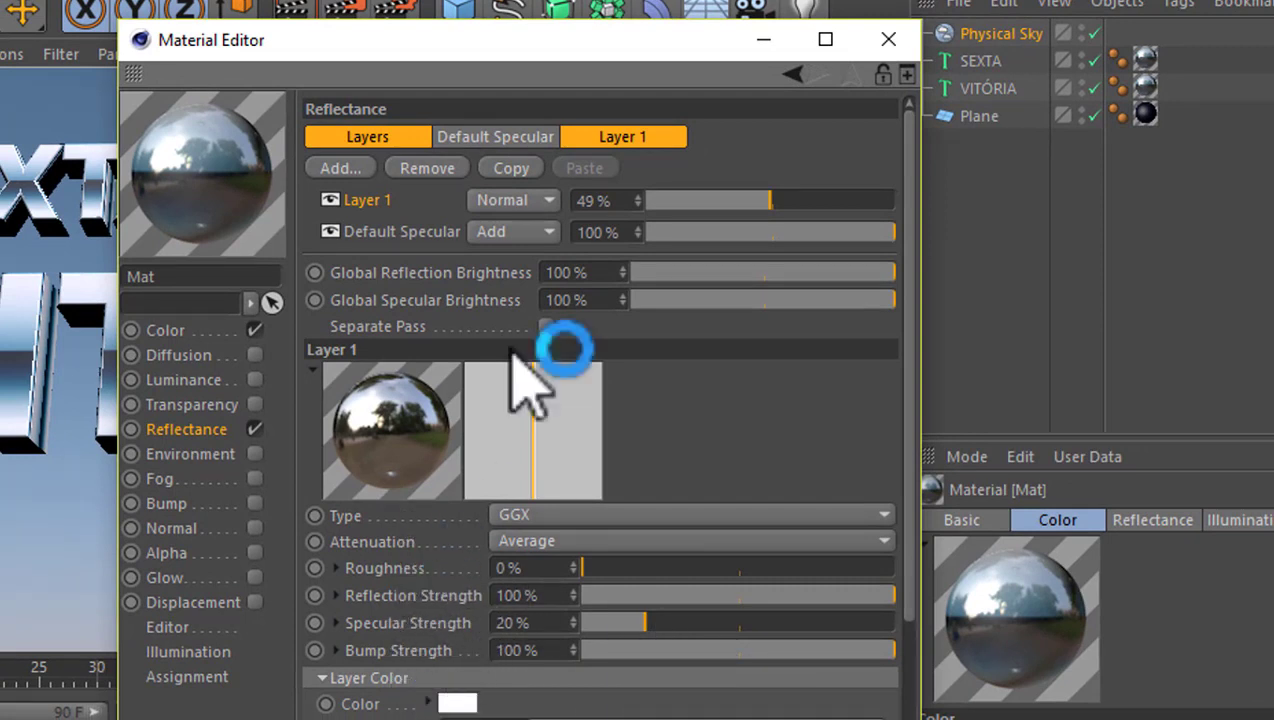
left_click(750, 201)
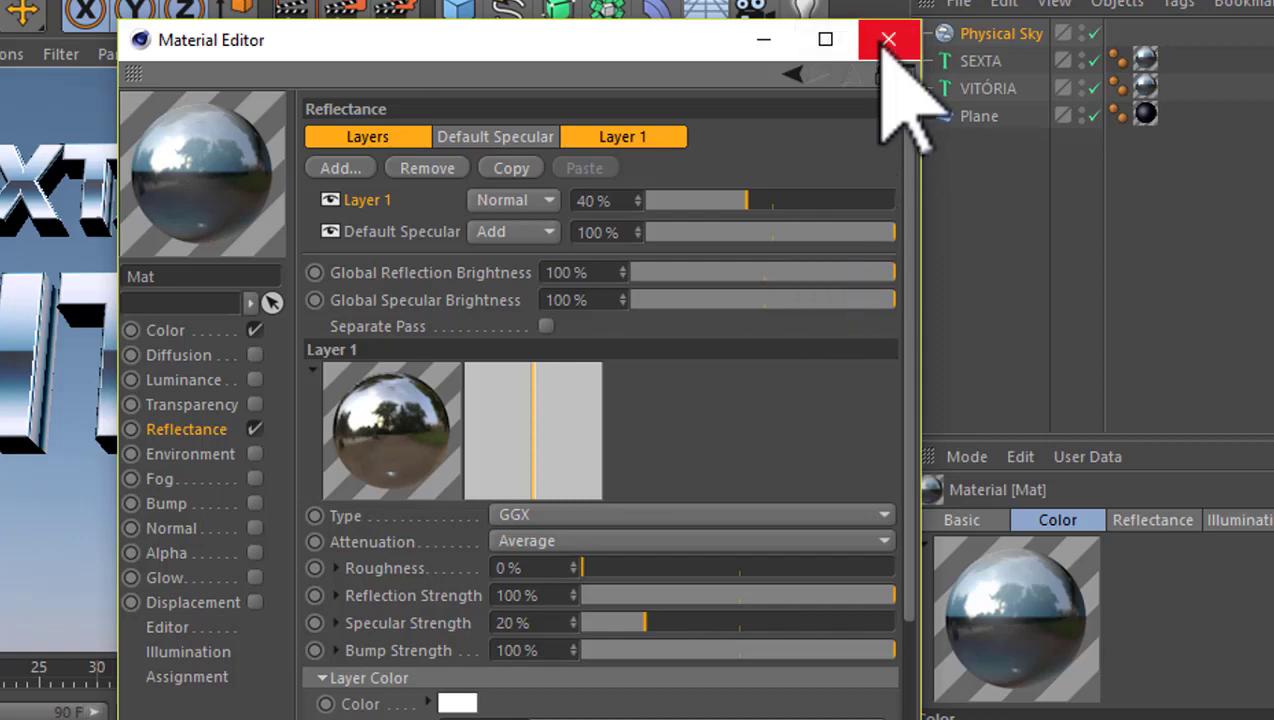
left_click(888, 40)
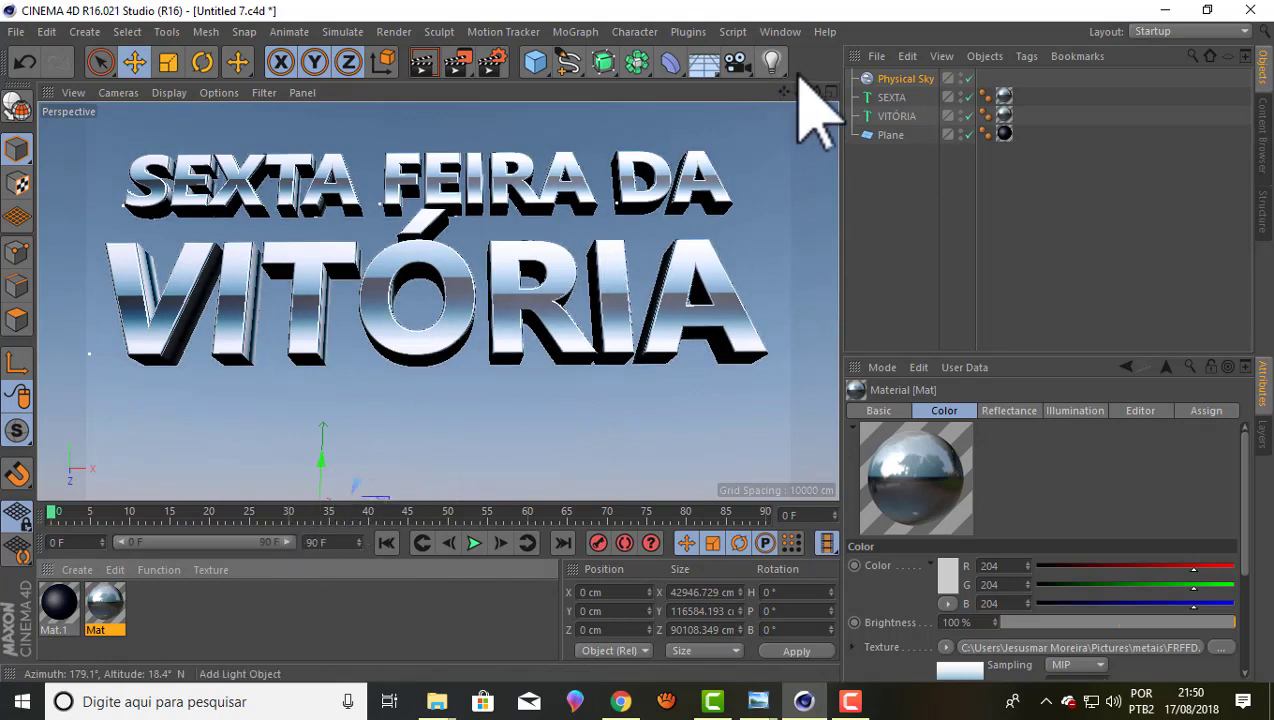
- Zoom and tilt the Perspective view so the chrome lettering fills the frame above the floor
left_click_drag(800, 92, 786, 104)
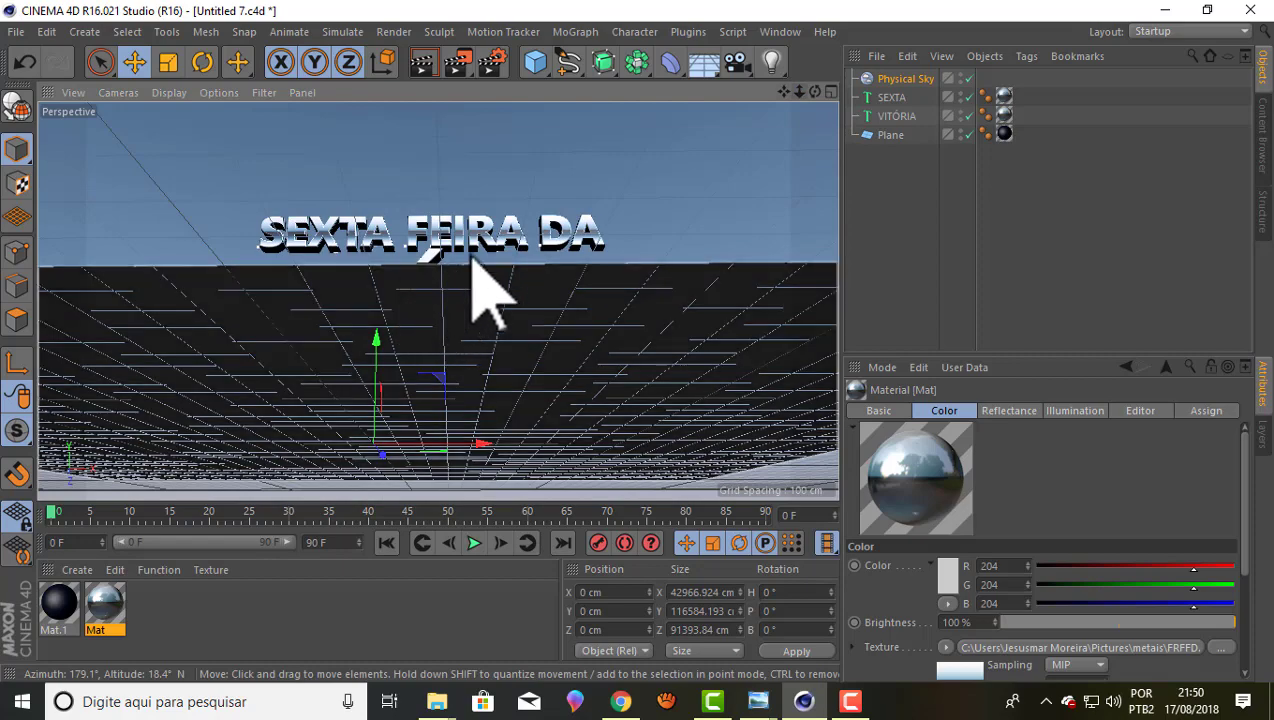
mouse_move(799, 92)
left_mouse_down()
mouse_move(438, 301)
mouse_move(816, 104)
mouse_move(438, 301)
left_mouse_up()
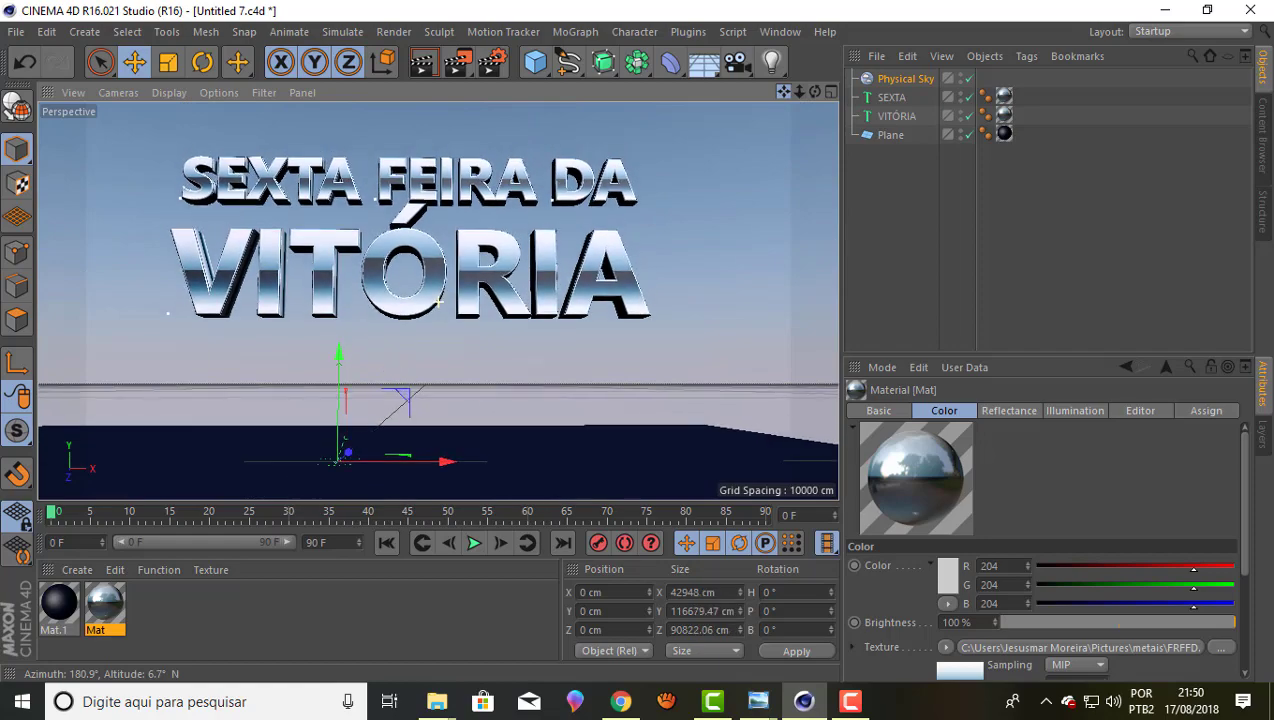
mouse_move(438, 301)
left_mouse_down()
mouse_move(810, 84)
mouse_move(437, 300)
left_mouse_up()
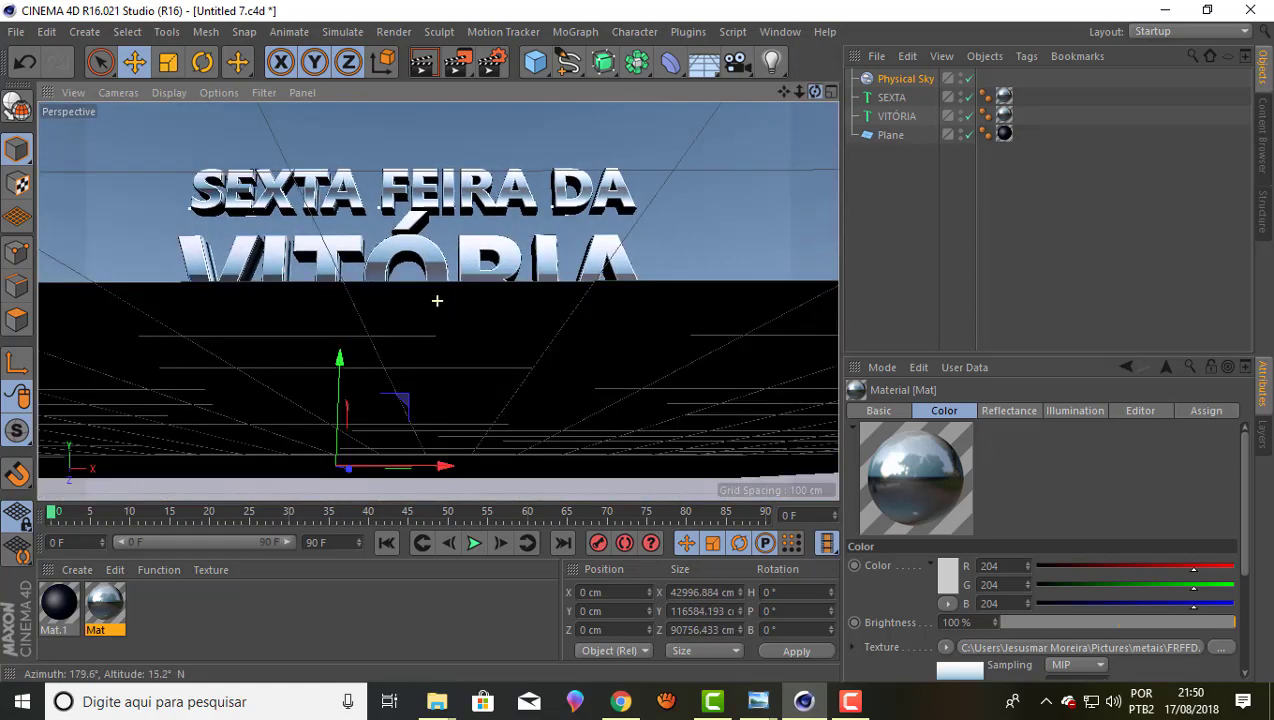
left_click_drag(800, 97, 438, 300)
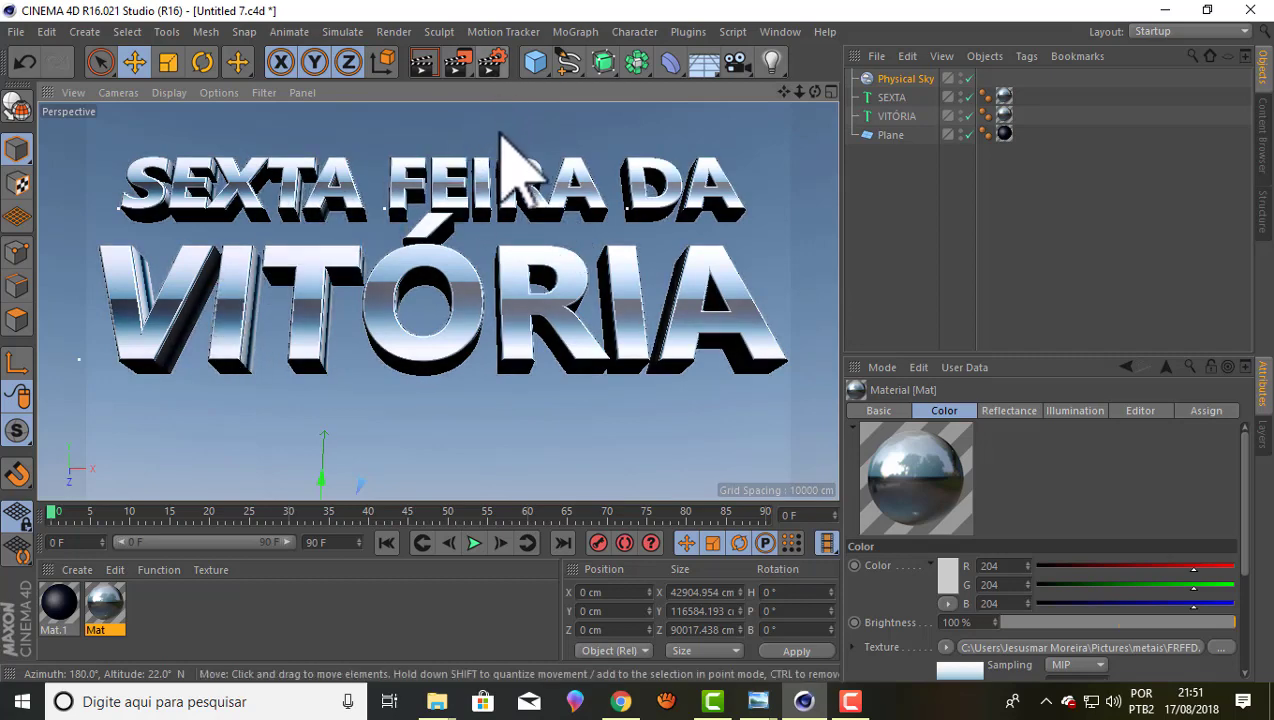
- Uncheck Global Illumination in Render Settings and minimize the dialog
left_click(491, 68)
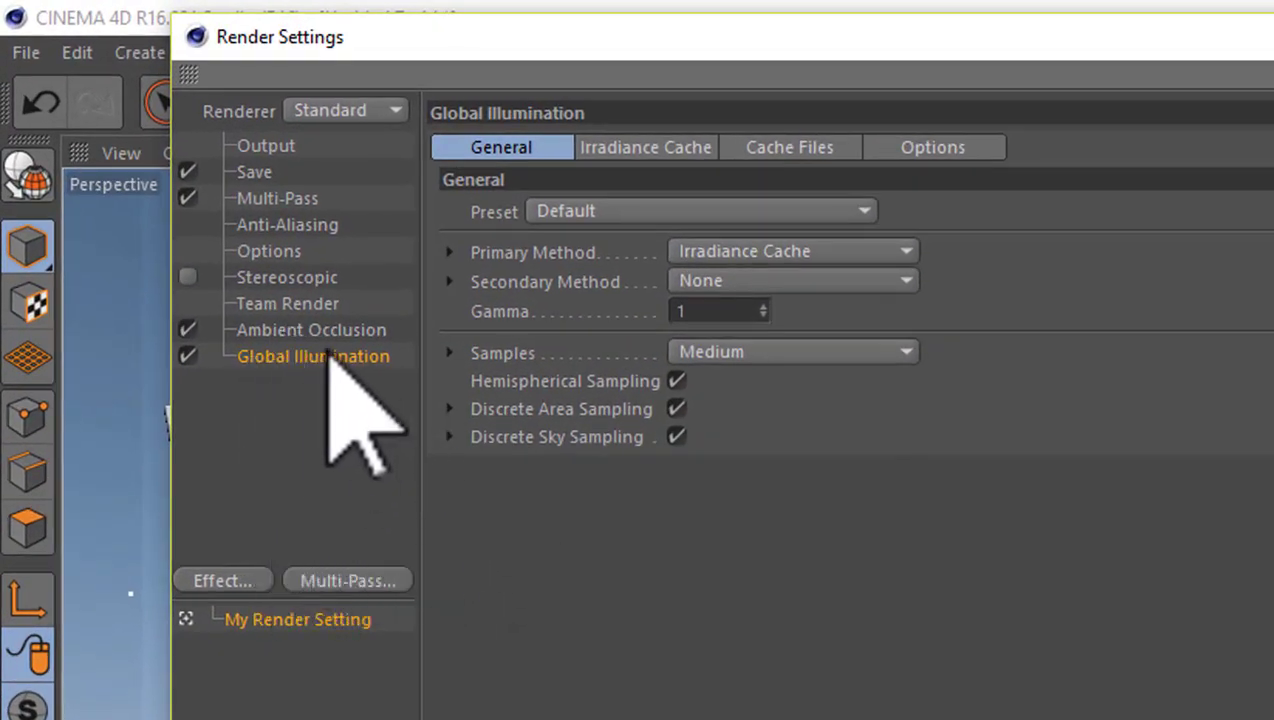
left_click(188, 357)
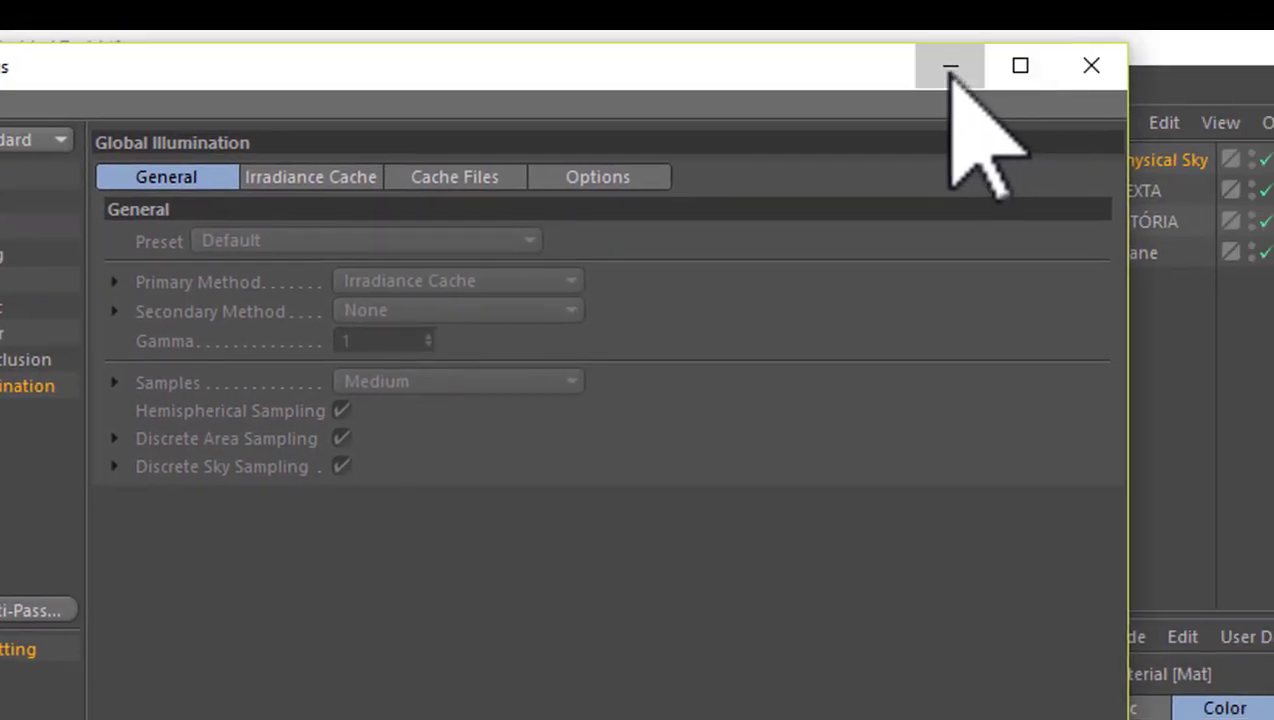
left_click(950, 70)
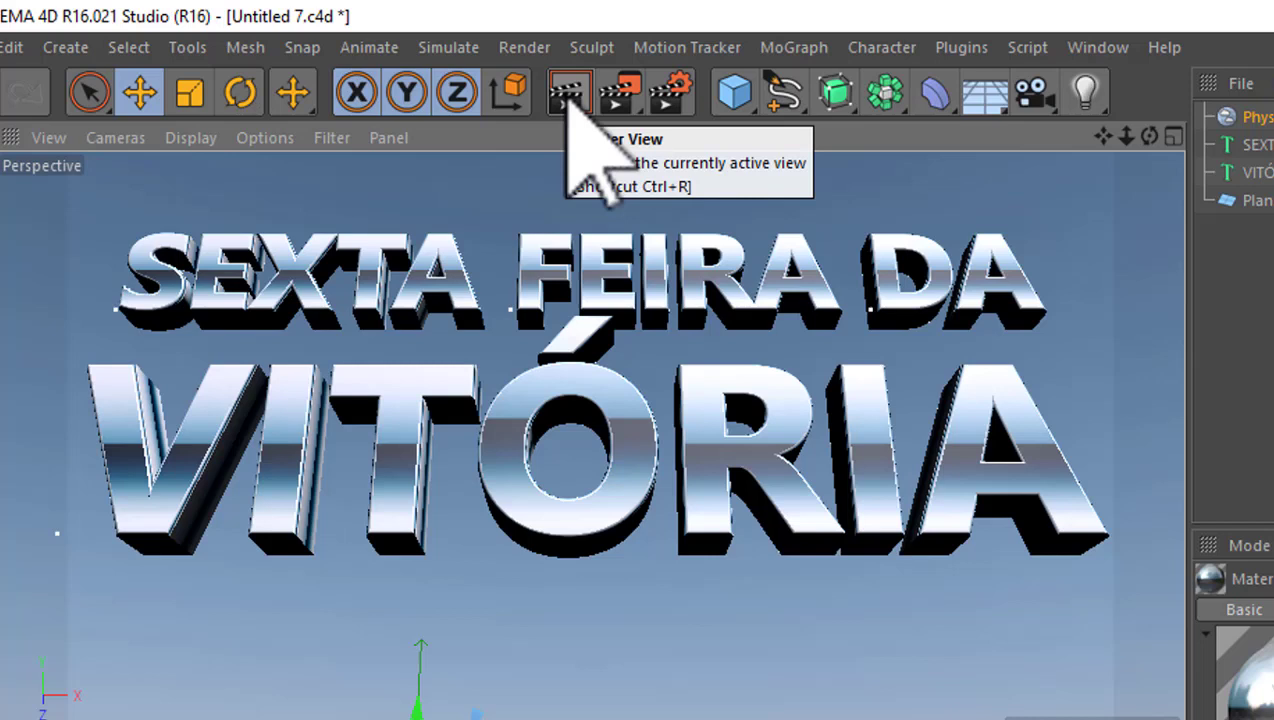
- Render the active Perspective view to preview the chrome SEXTA FEIRA DA VITÓRIA lettering
left_click(570, 100)
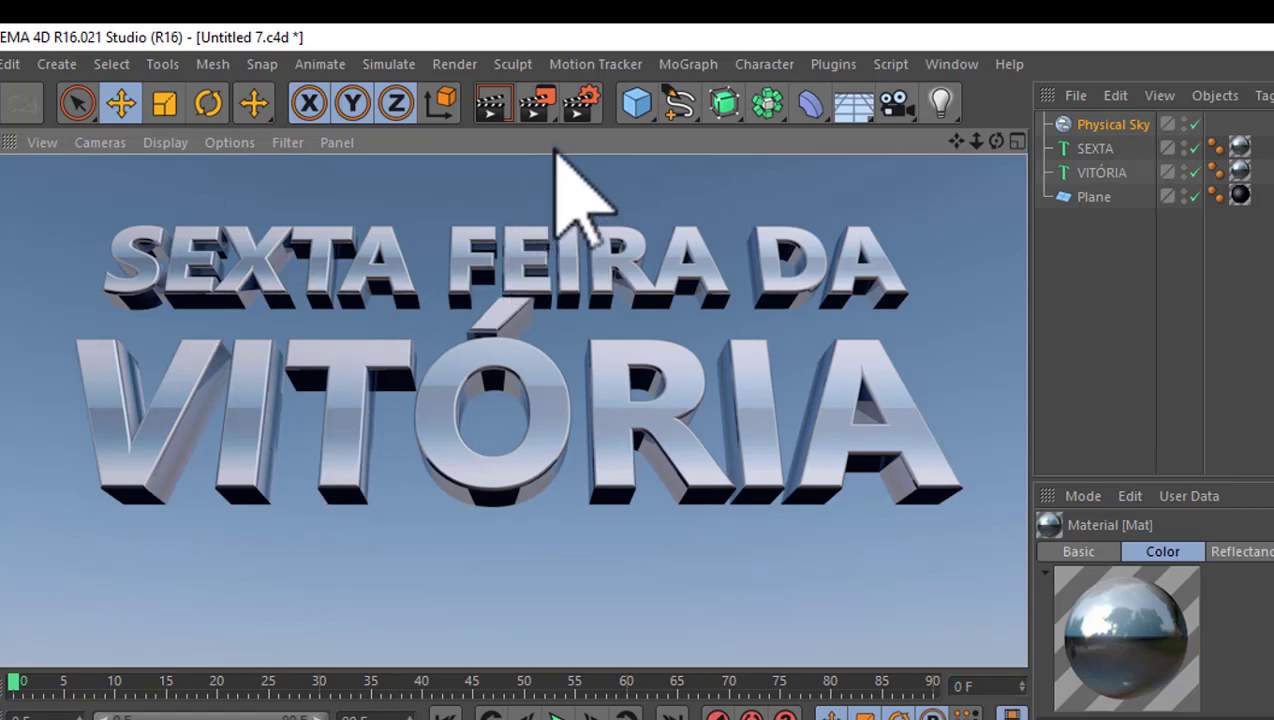
left_click(584, 104)
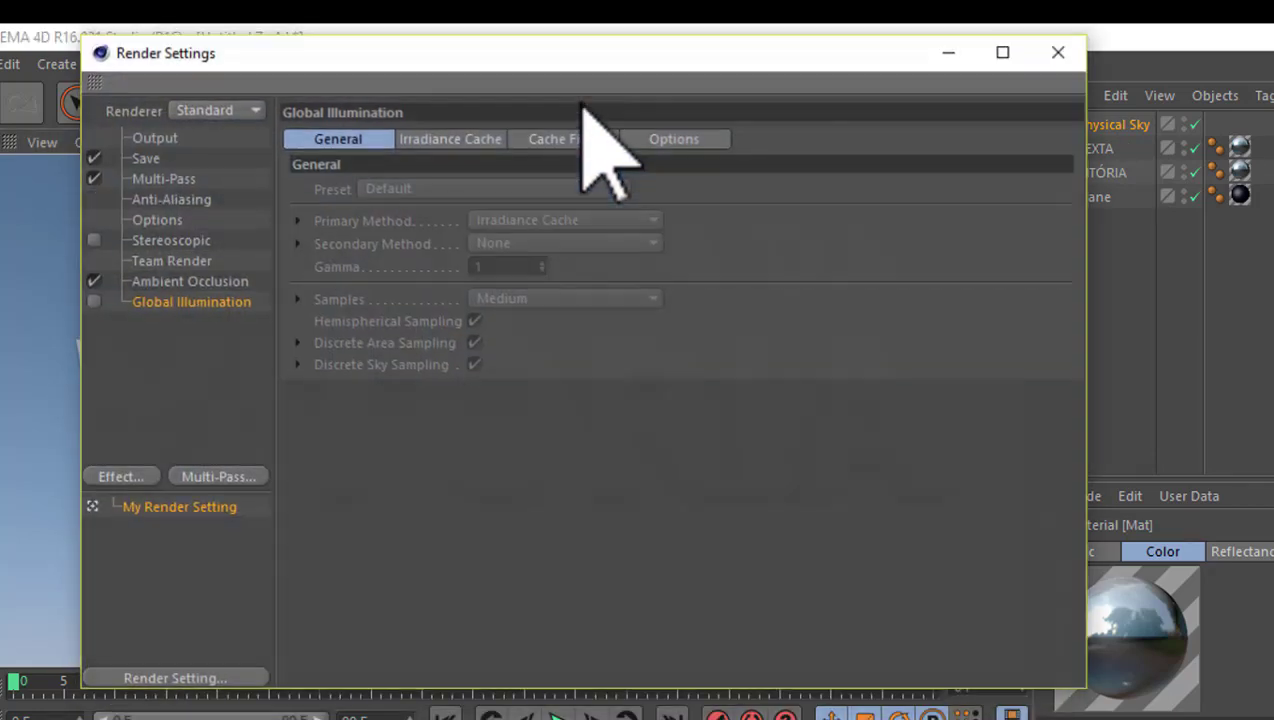
left_click(147, 160)
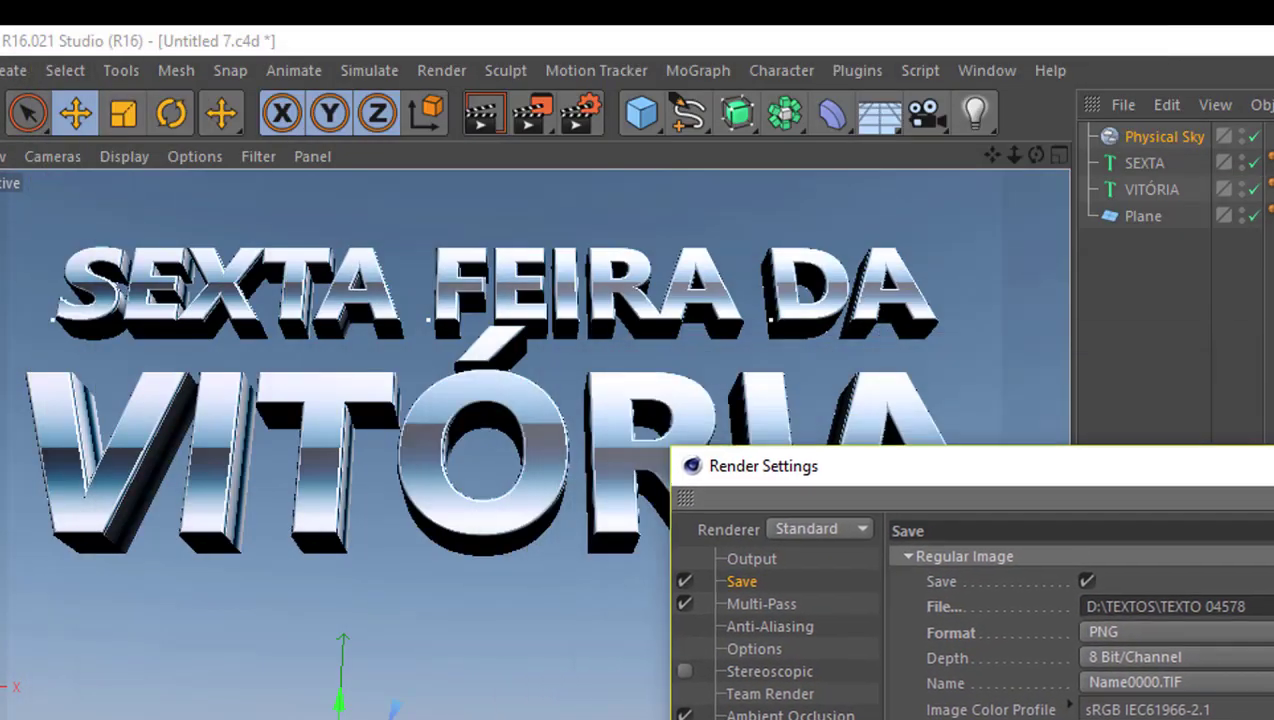
left_click_drag(922, 70, 1273, 522)
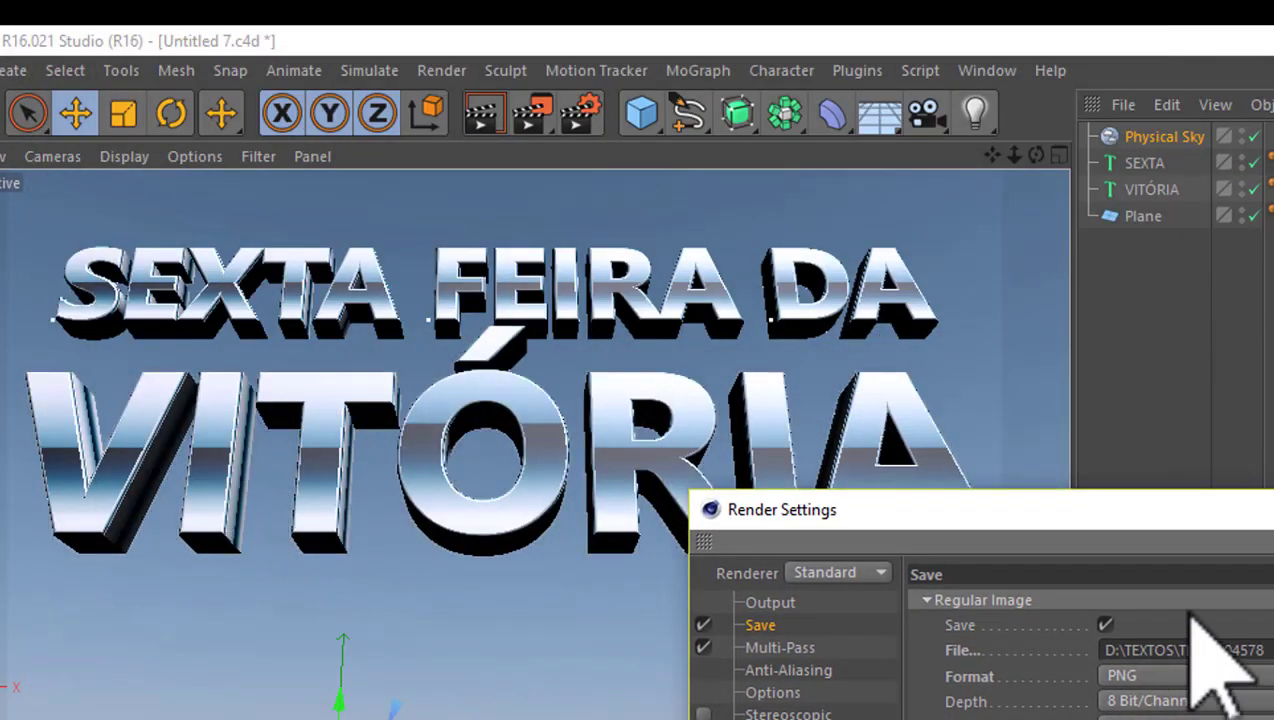
left_click_drag(1117, 520, 848, 105)
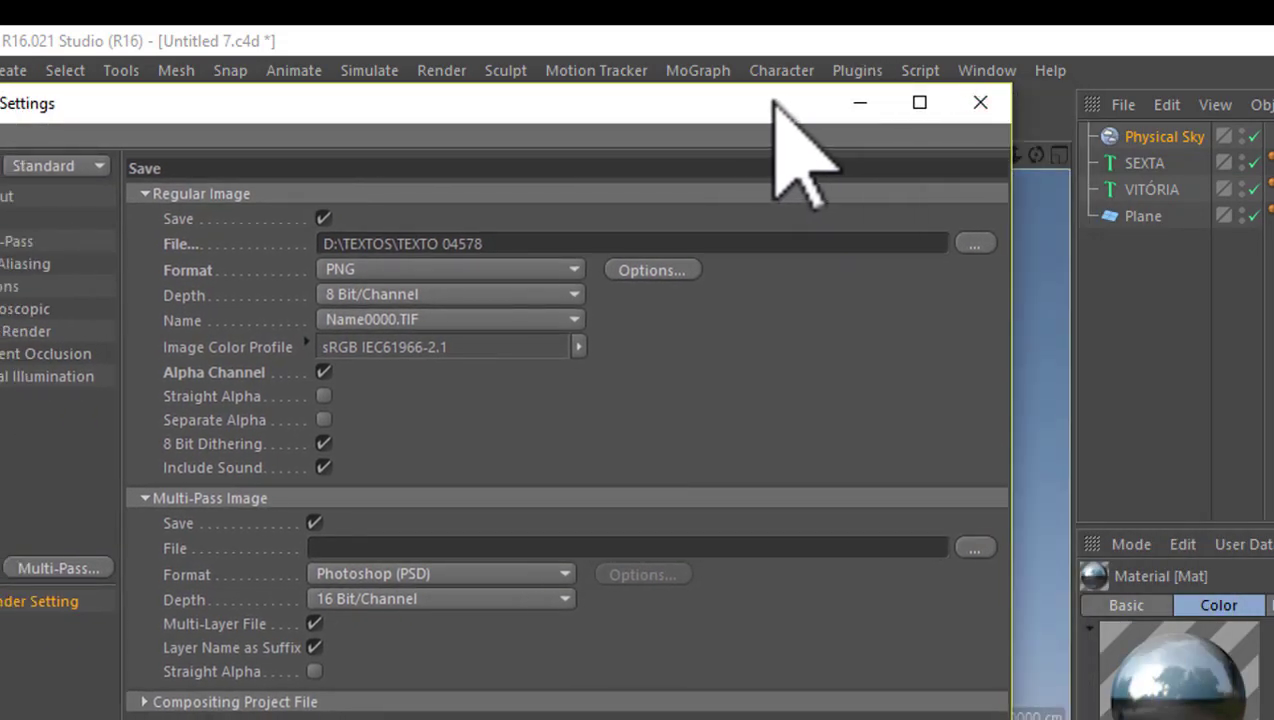
left_click(1010, 102)
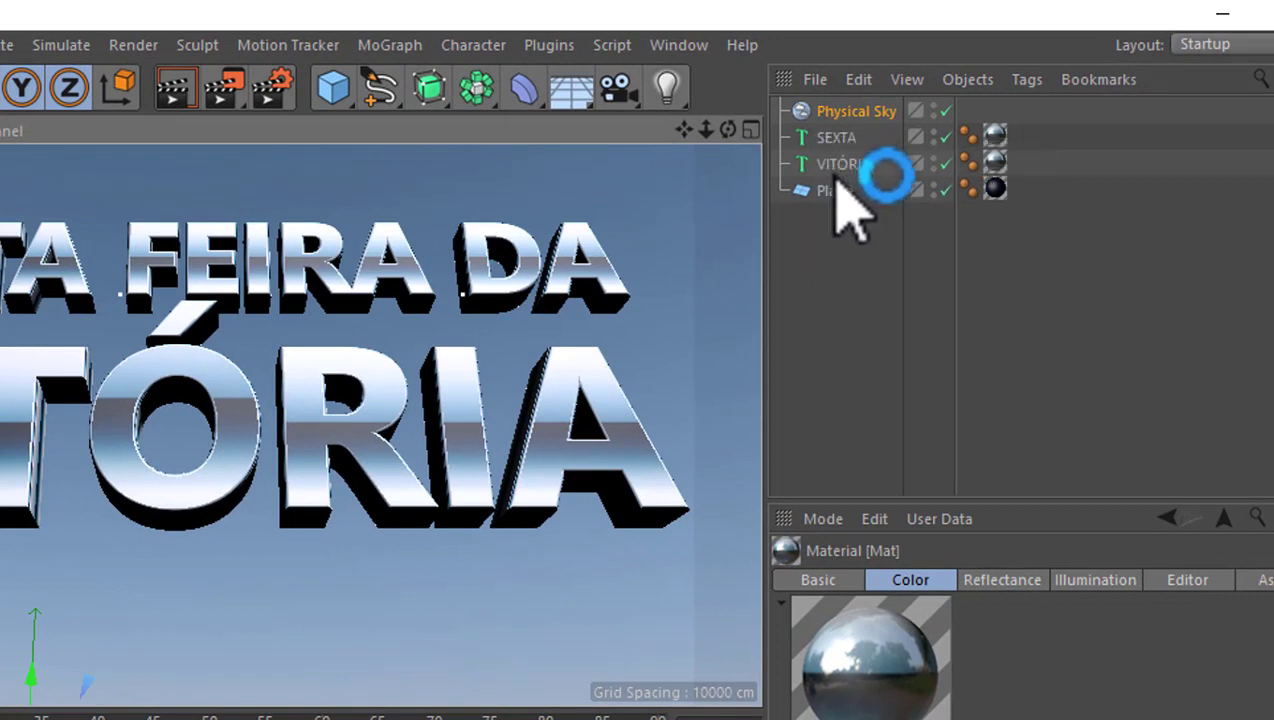
- Give the Plane a Compositing tag with Seen by Camera switched off
left_click(826, 195)
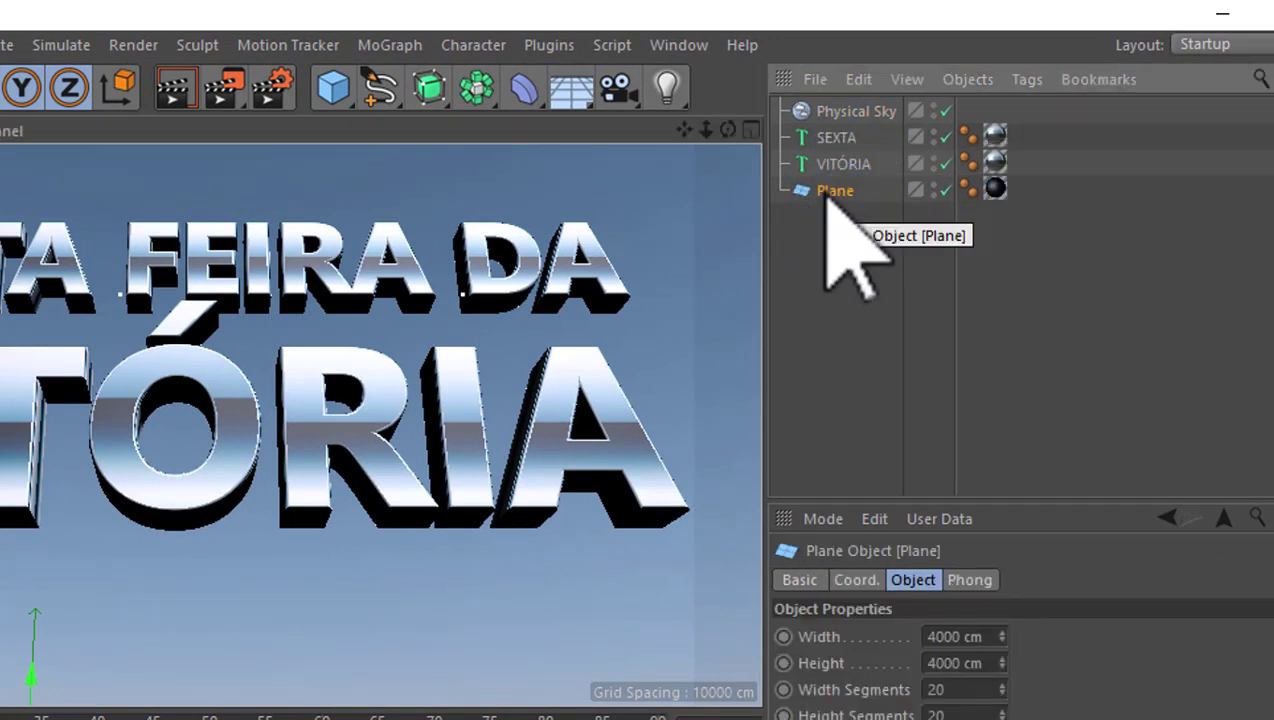
right_click(826, 195)
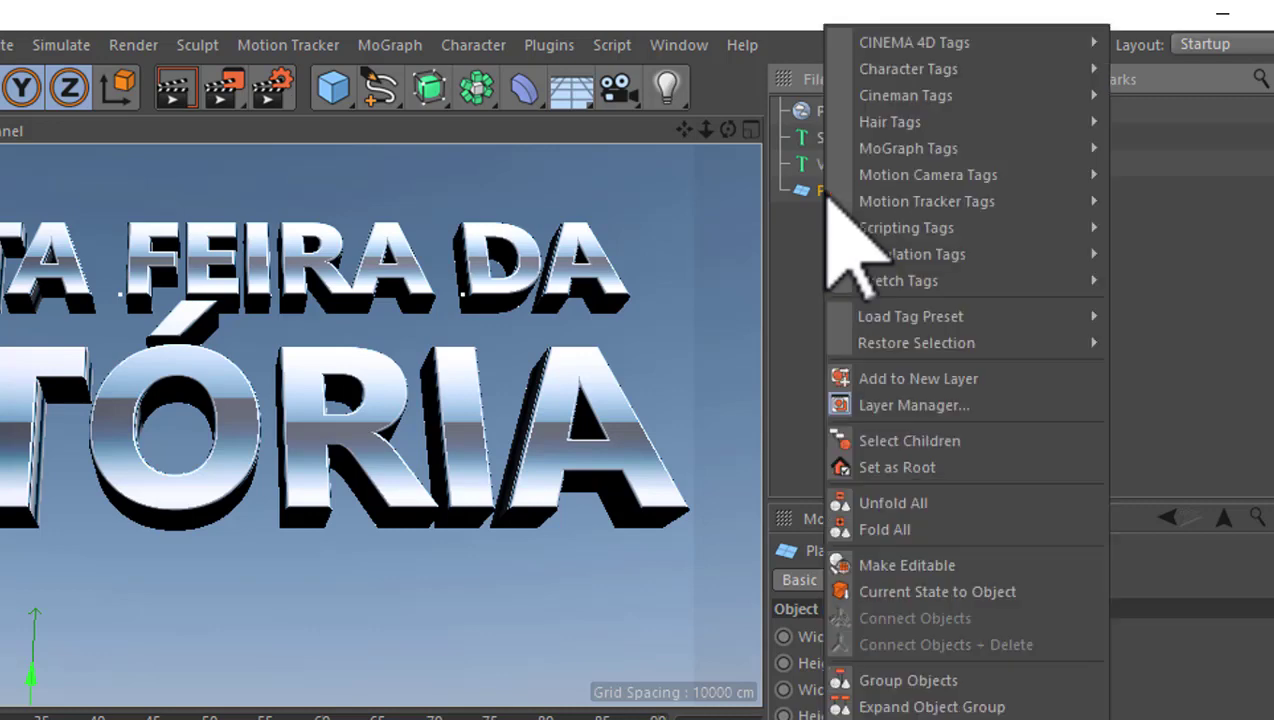
mouse_move(913, 42)
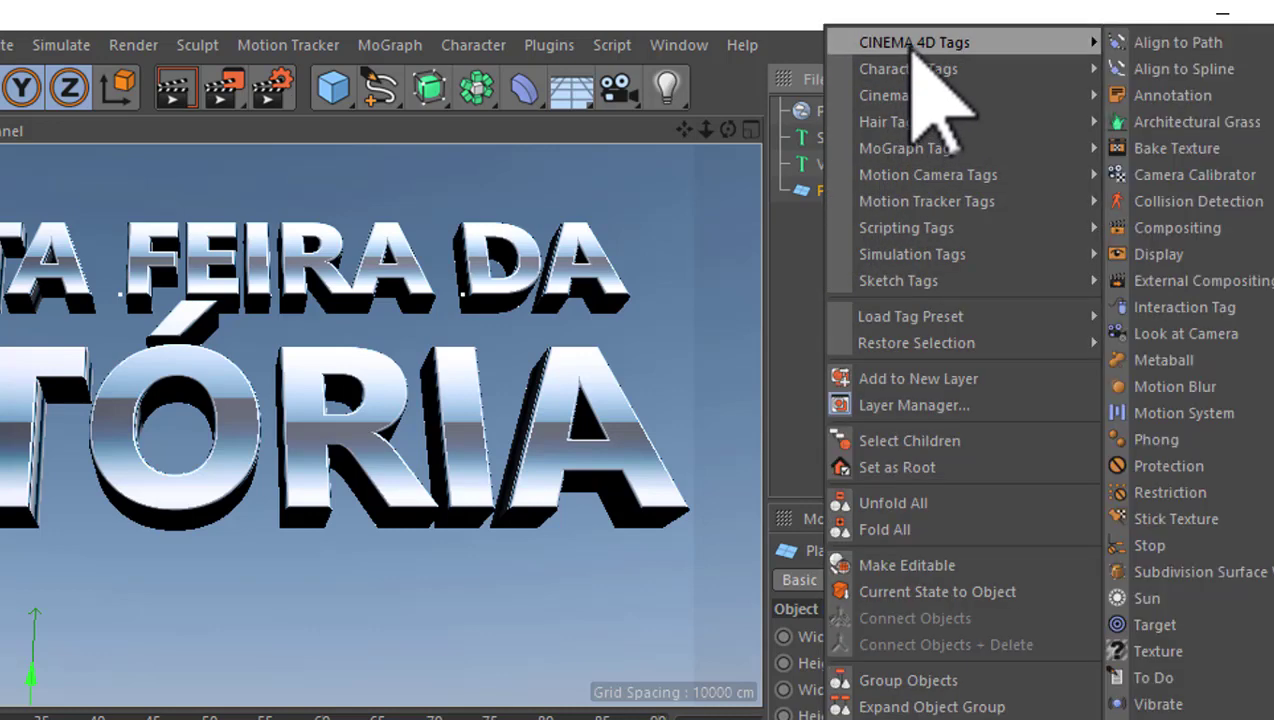
left_click(1188, 228)
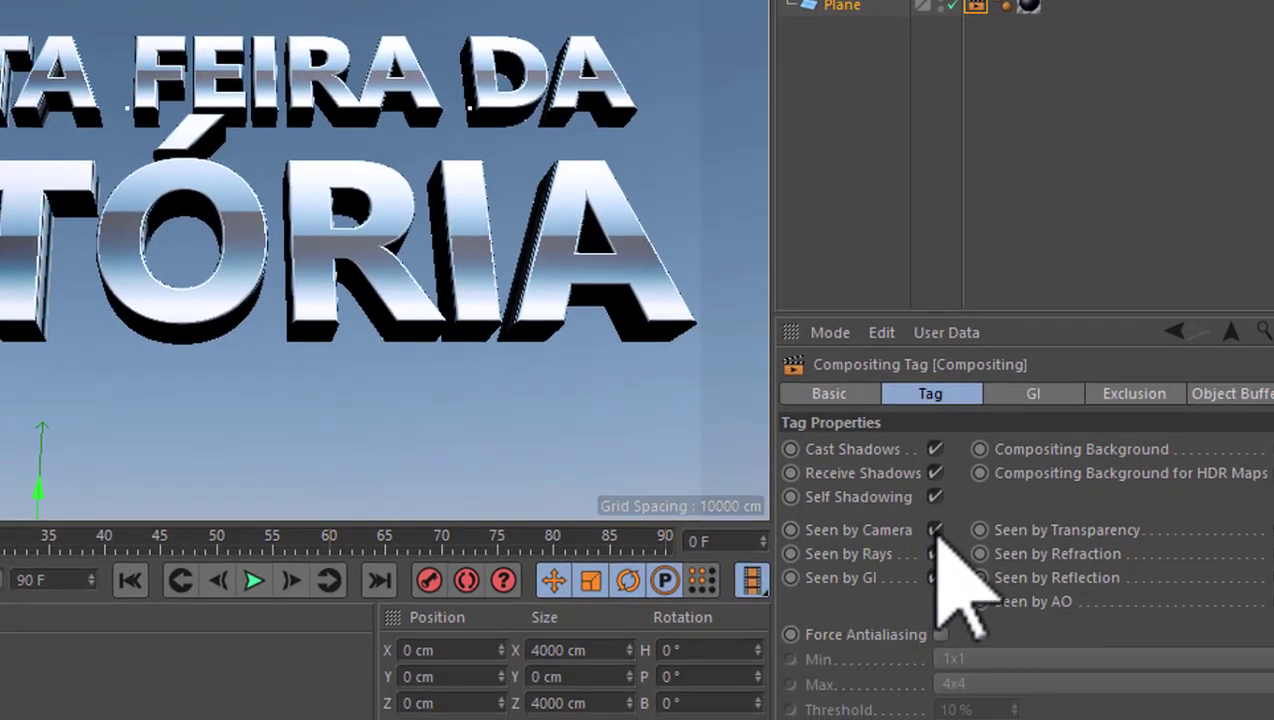
left_click(936, 531)
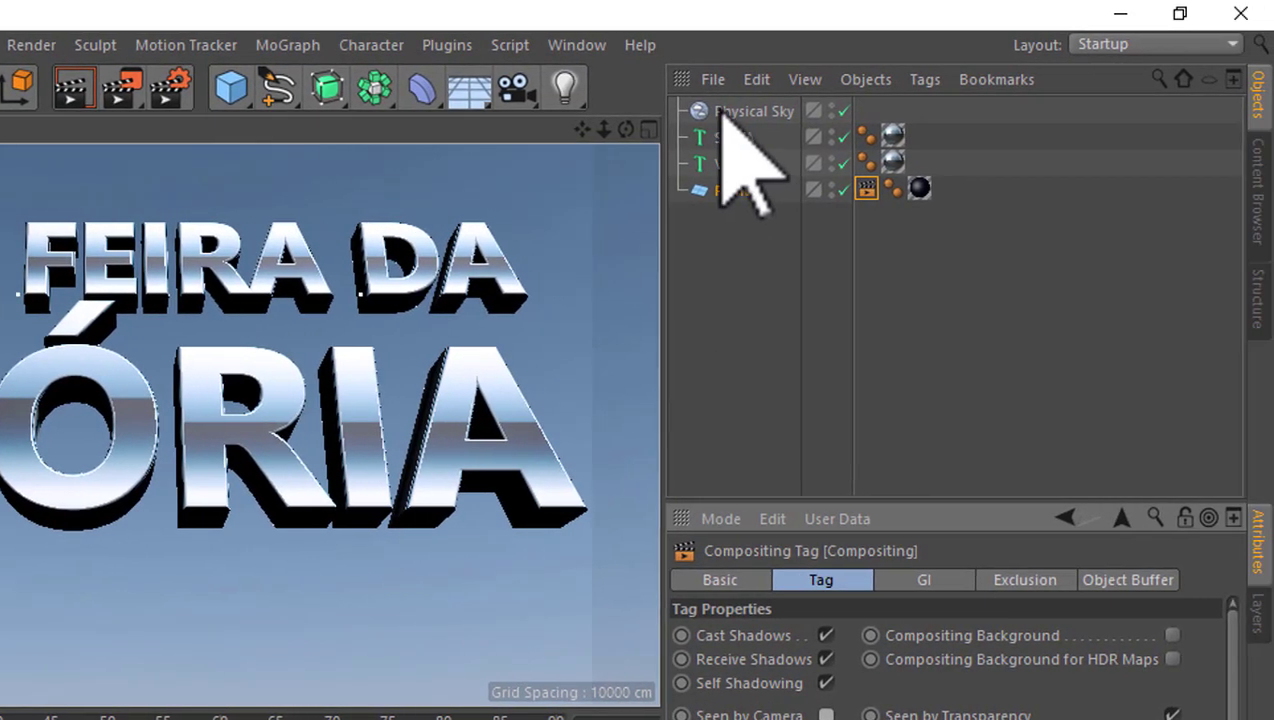
left_click(740, 113)
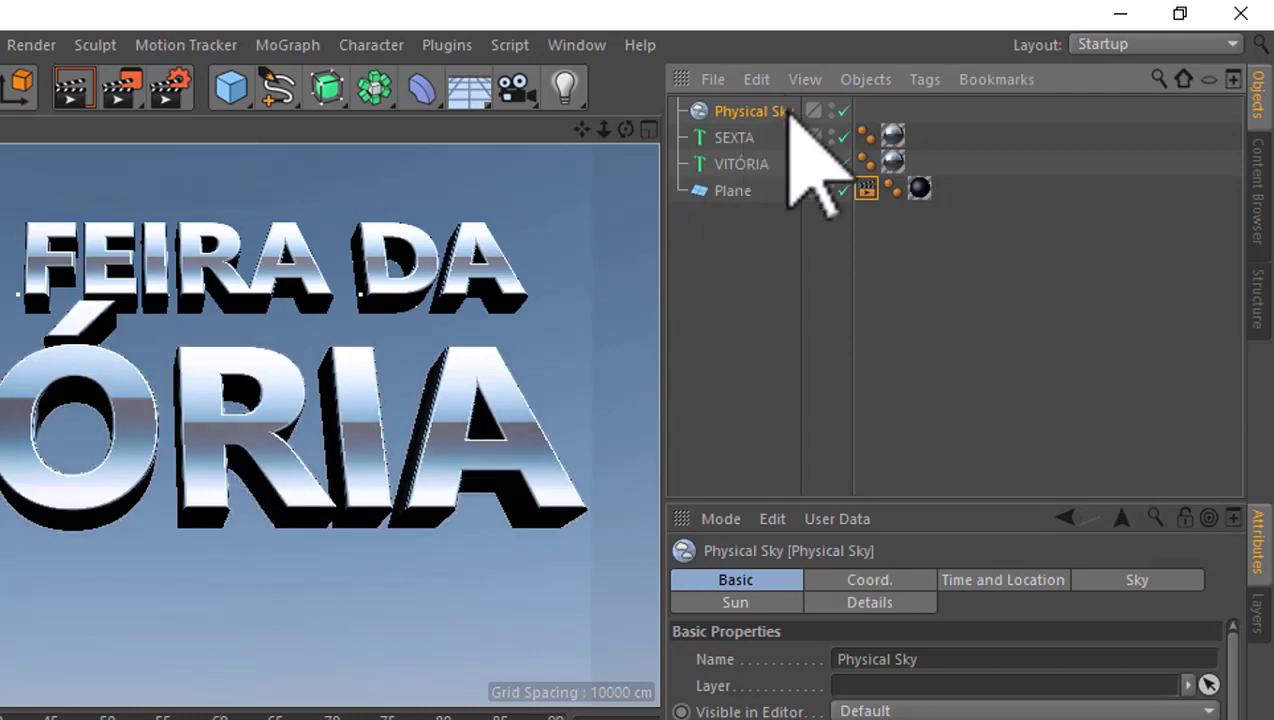
- Give the Physical Sky a Compositing tag with Seen by Camera unchecked
right_click(750, 130)
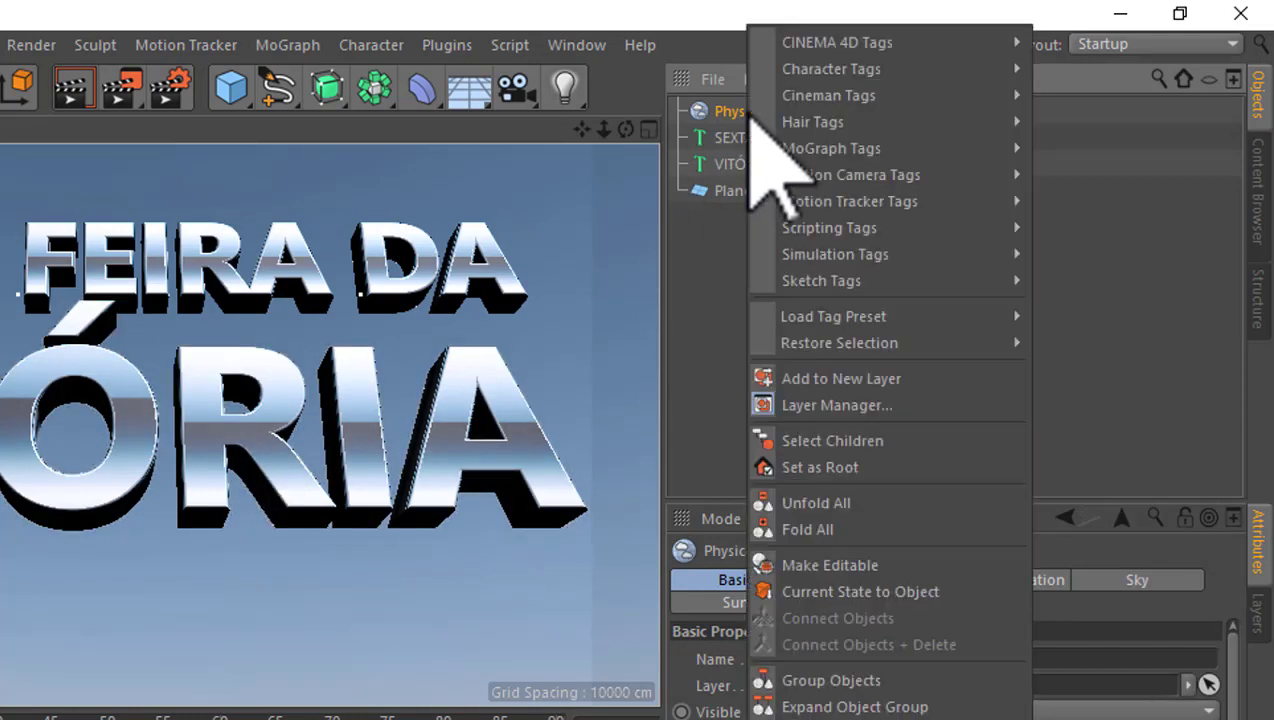
mouse_move(837, 42)
left_click(893, 57)
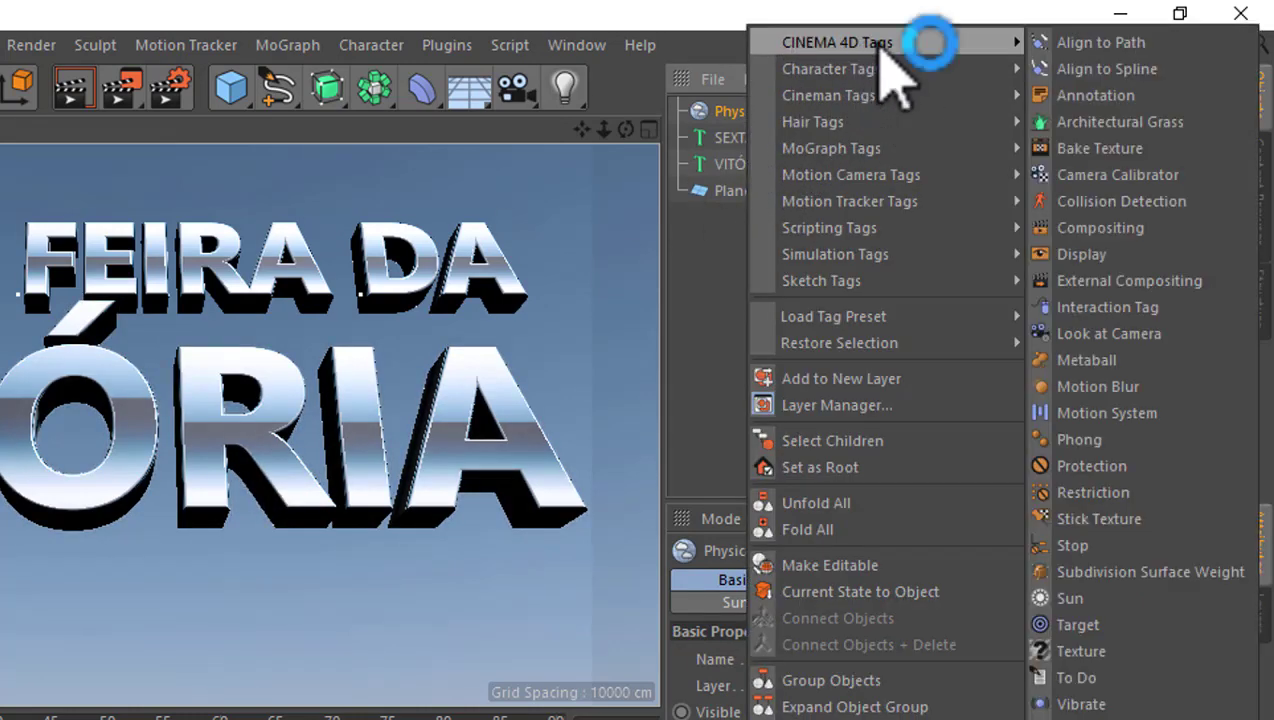
left_click(1120, 228)
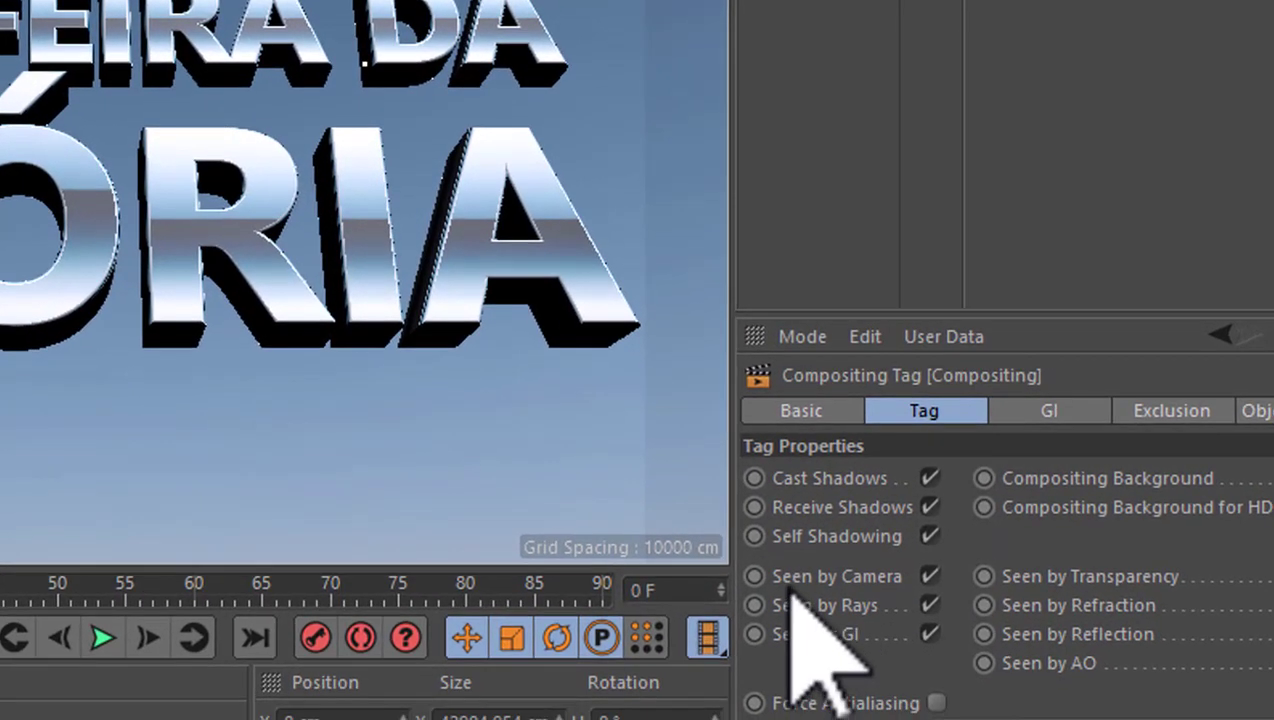
left_click(932, 577)
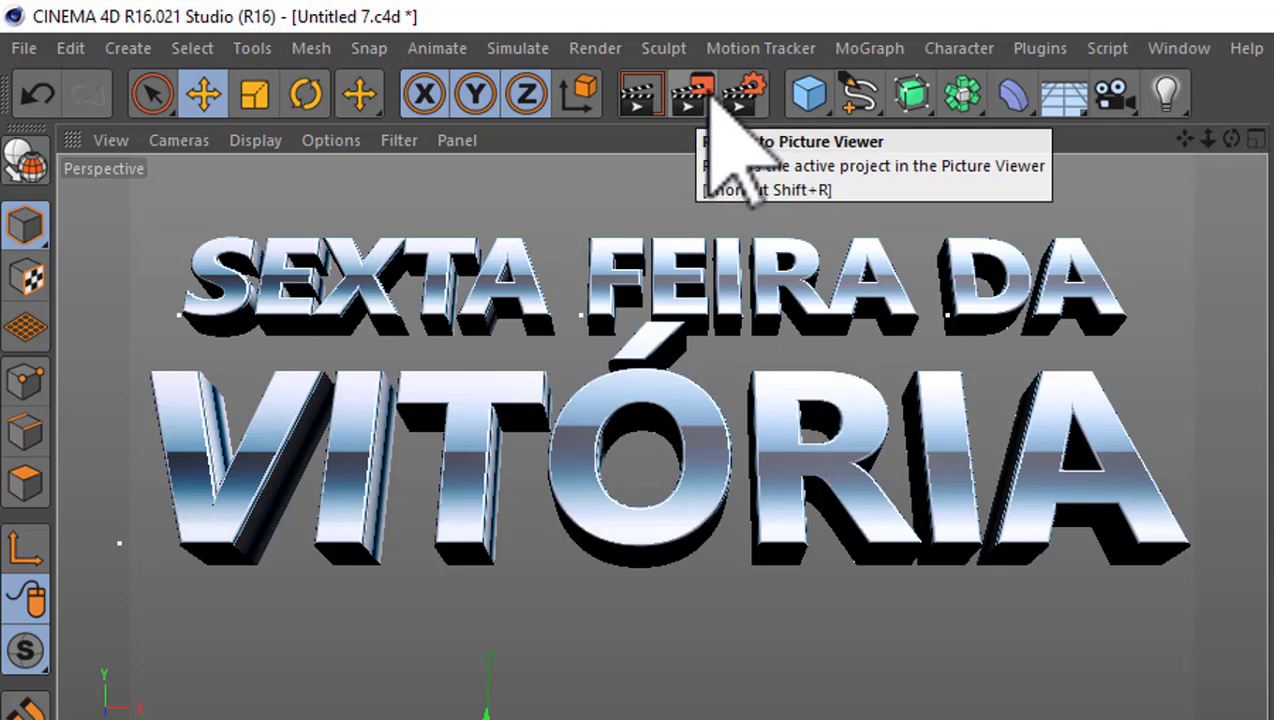
- Reopen Render Settings, still on the Save page with PNG and Alpha Channel
left_click(738, 94)
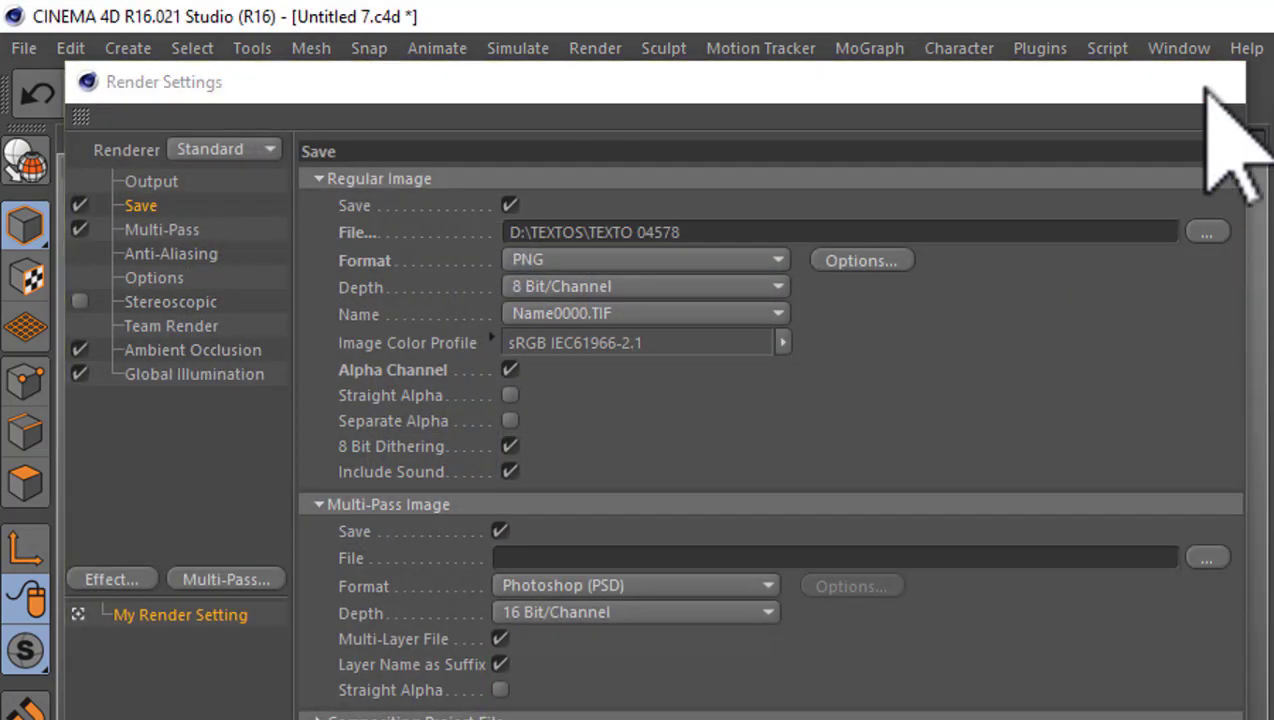
- Close Render Settings and render the chrome SEXTA FEIRA DA VITÓRIA text to the Picture Viewer
left_click(1212, 82)
left_click(698, 100)
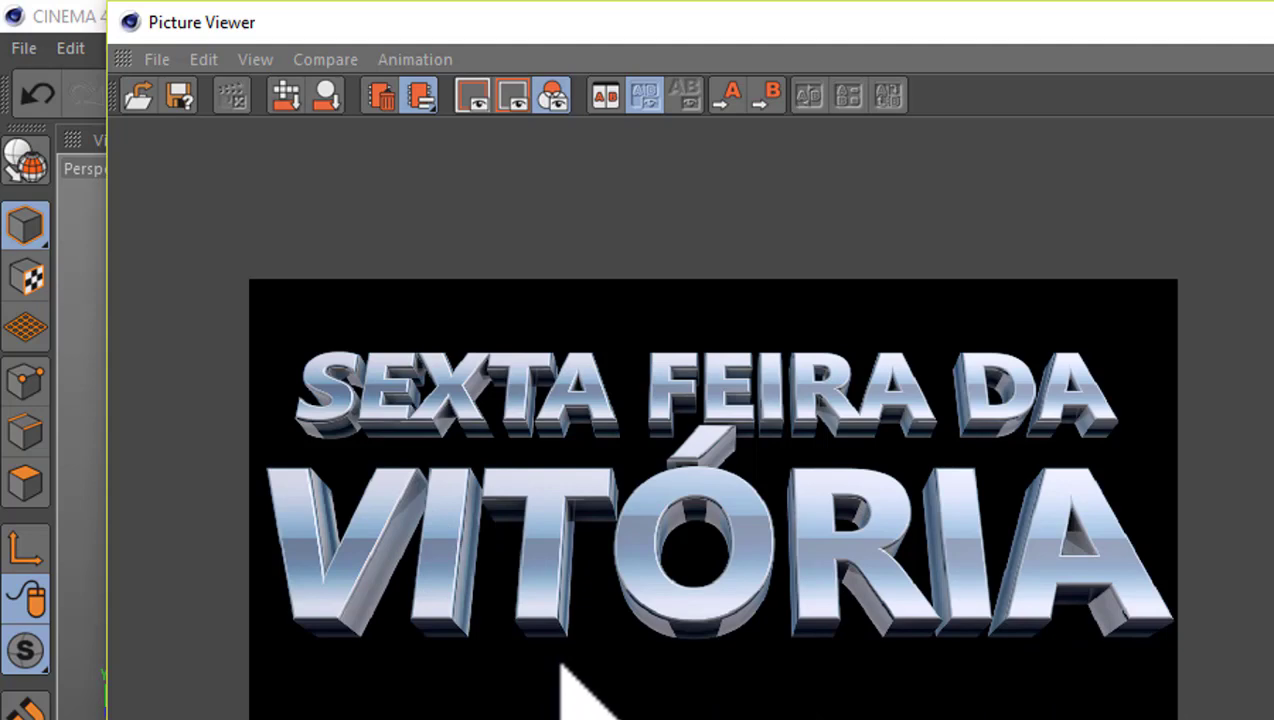
- Zoom in and out on the rendered chrome text, then clear the file selection in D:\TEXTOS
scroll(586, 686, "up", 1)
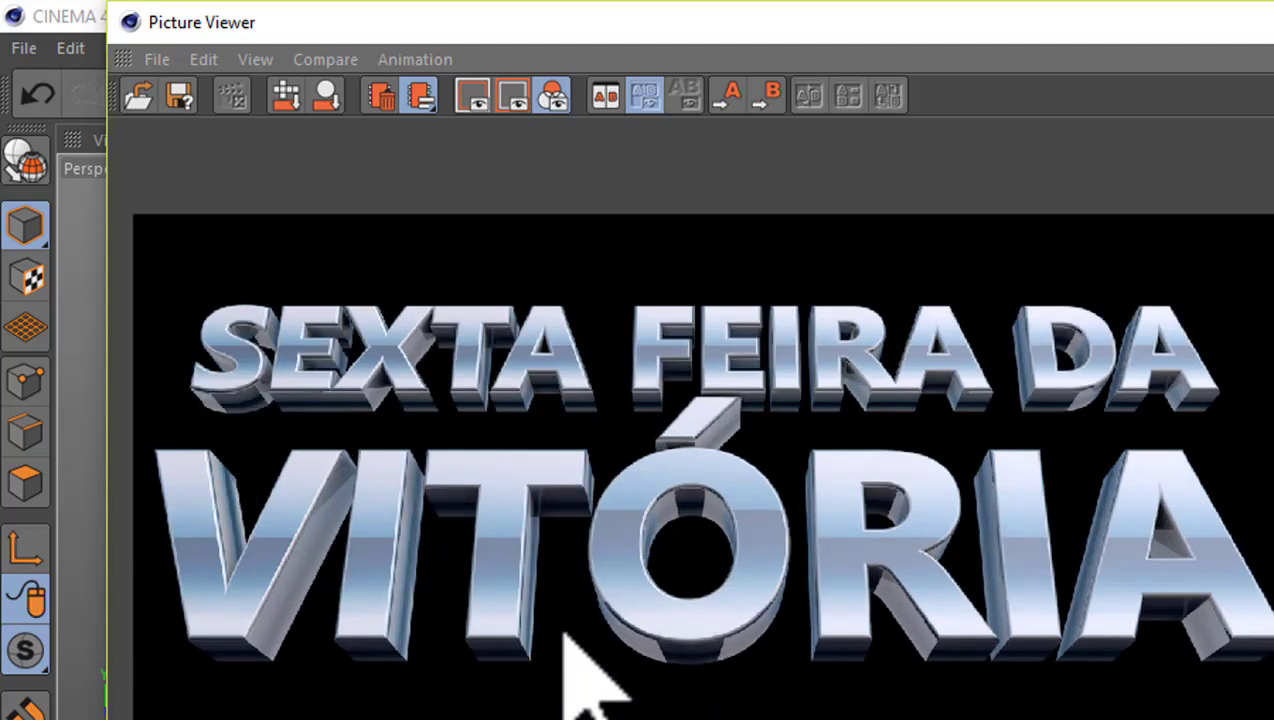
scroll(583, 600, "up", 2)
scroll(645, 560, "up", 1)
scroll(640, 600, "up", 1)
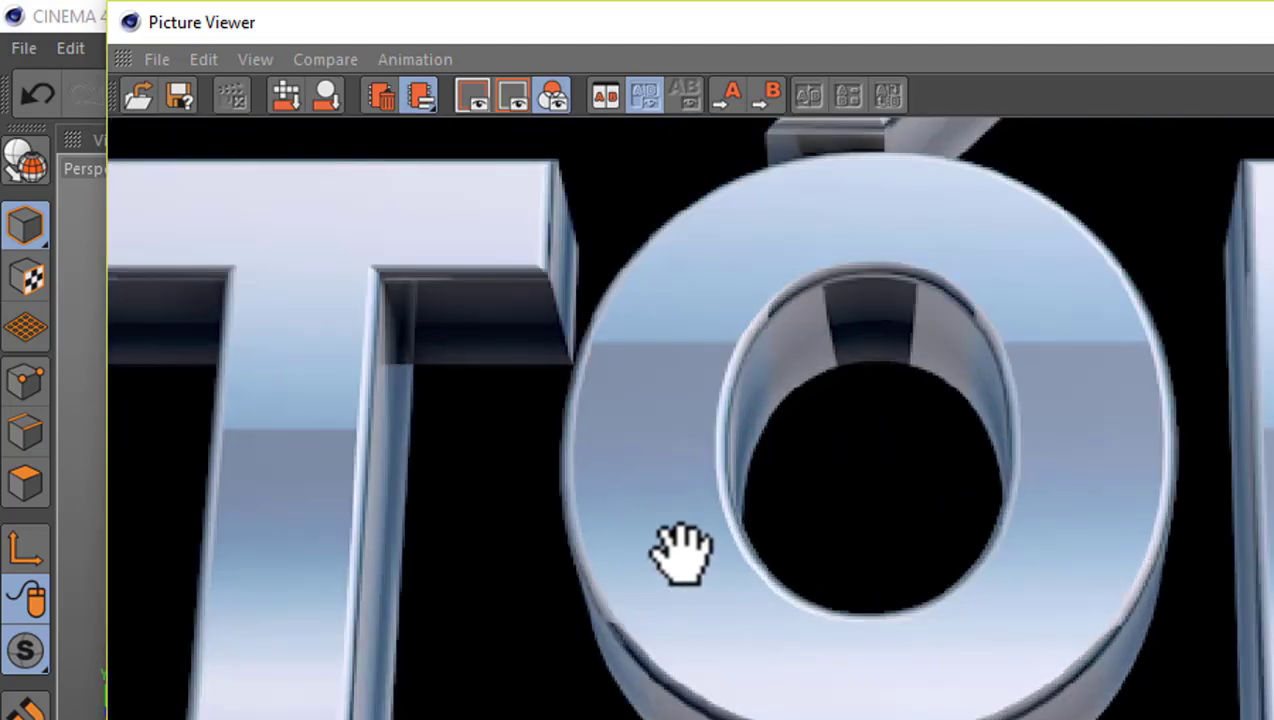
scroll(683, 549, "down", 1)
scroll(683, 549, "down", 1)
scroll(682, 540, "down", 1)
scroll(680, 540, "down", 1)
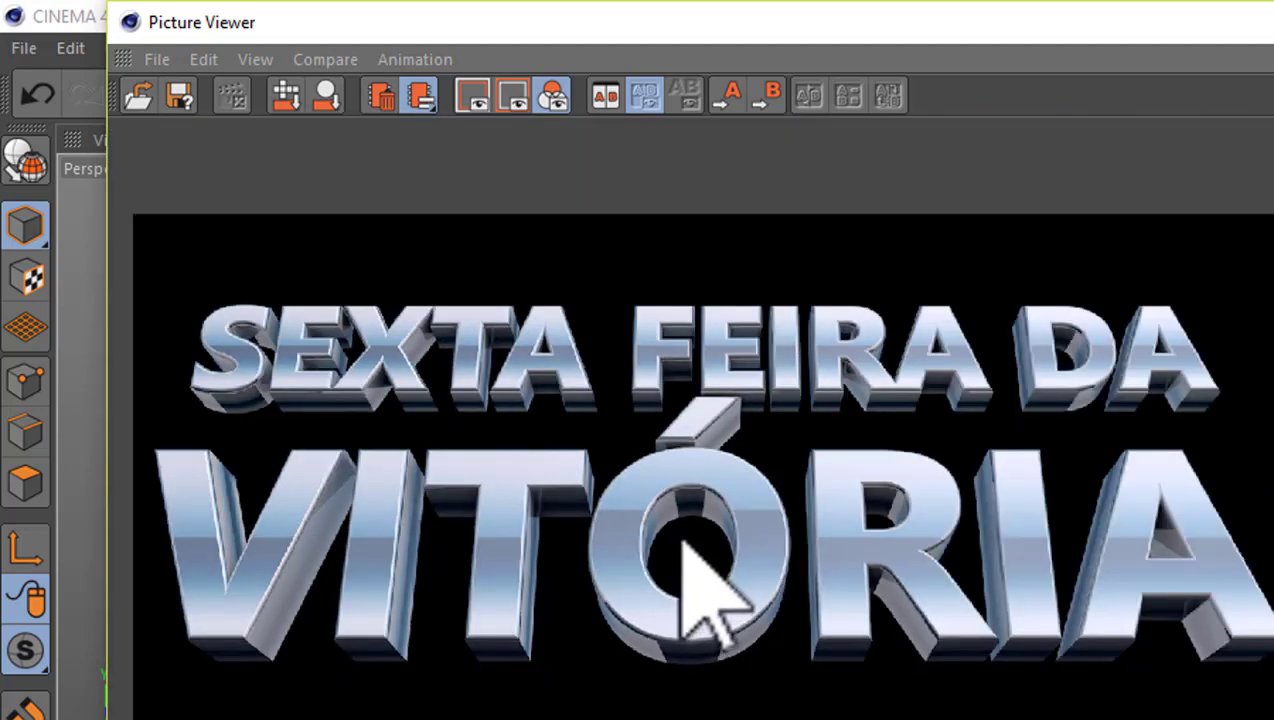
scroll(850, 635, "up", 1)
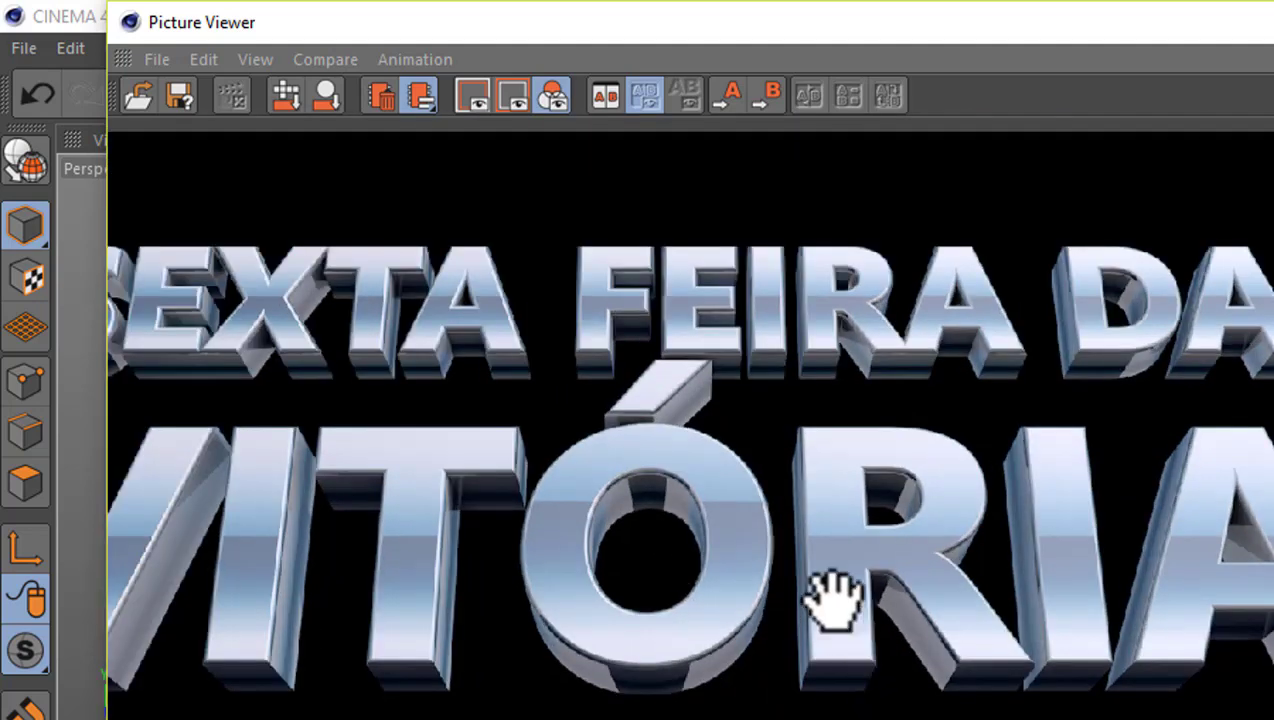
scroll(805, 570, "down", 2)
scroll(736, 583, "up", 1)
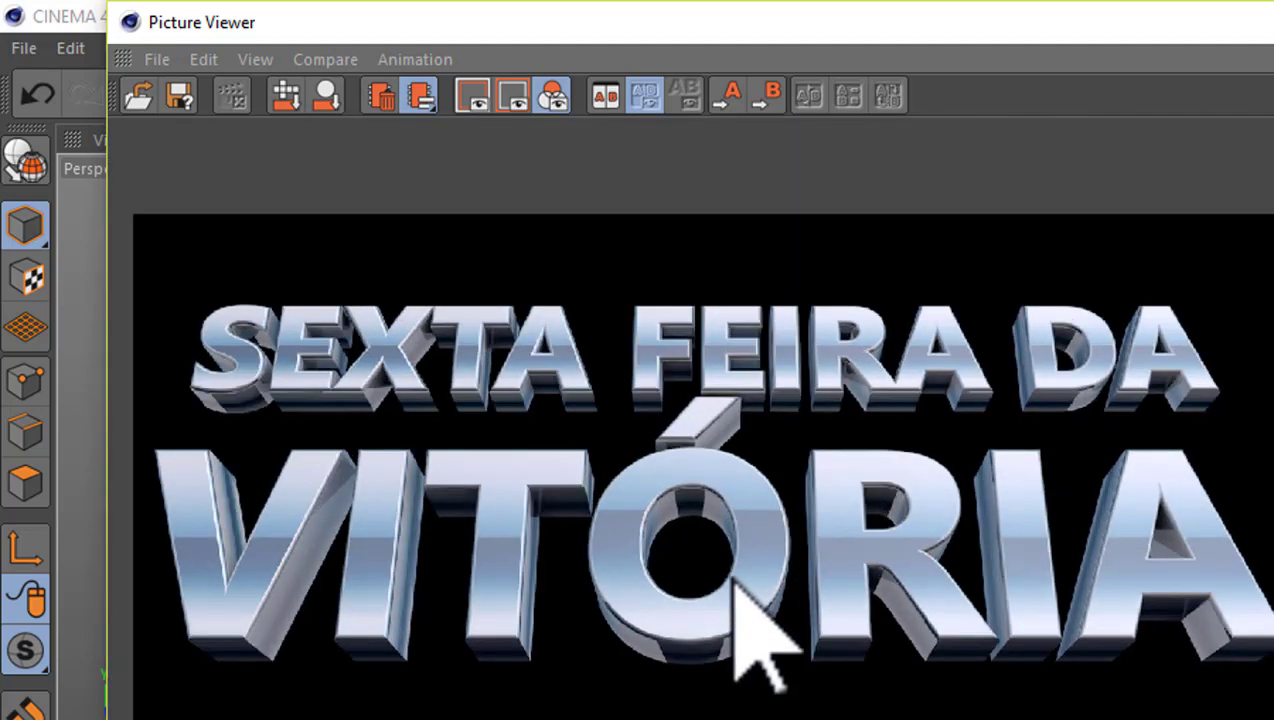
scroll(548, 497, "down", 1)
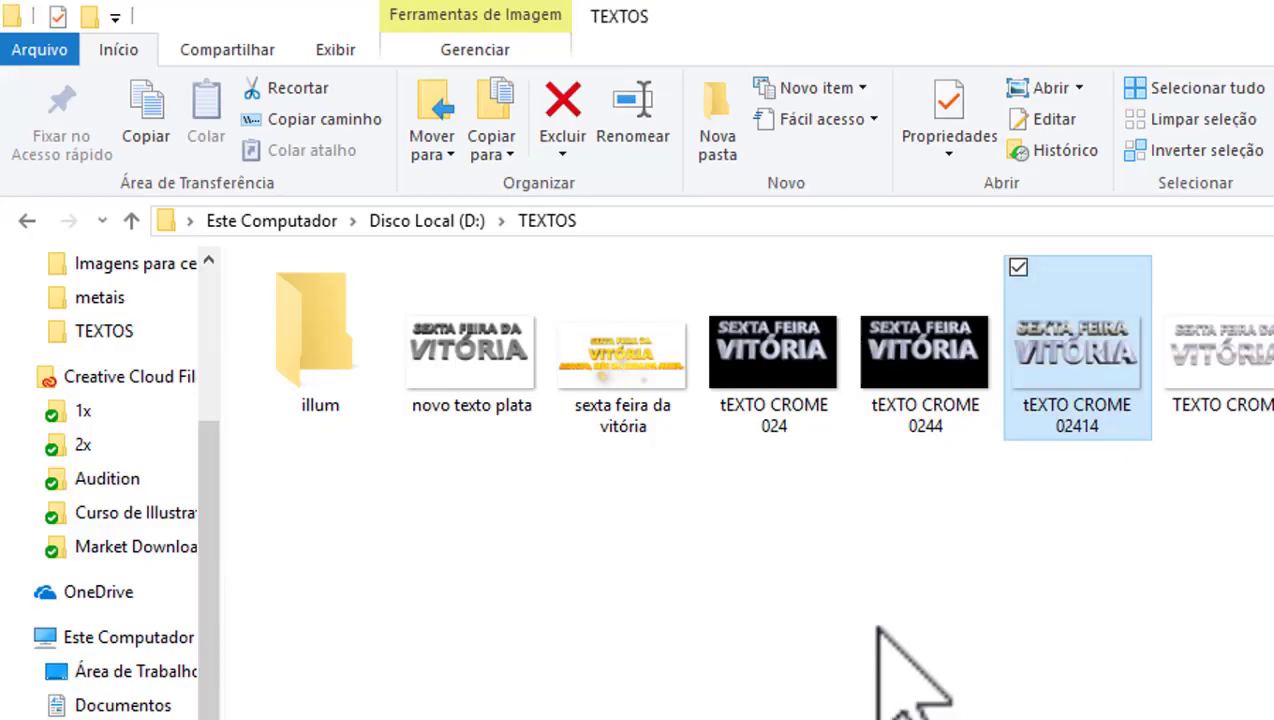
left_click(879, 622)
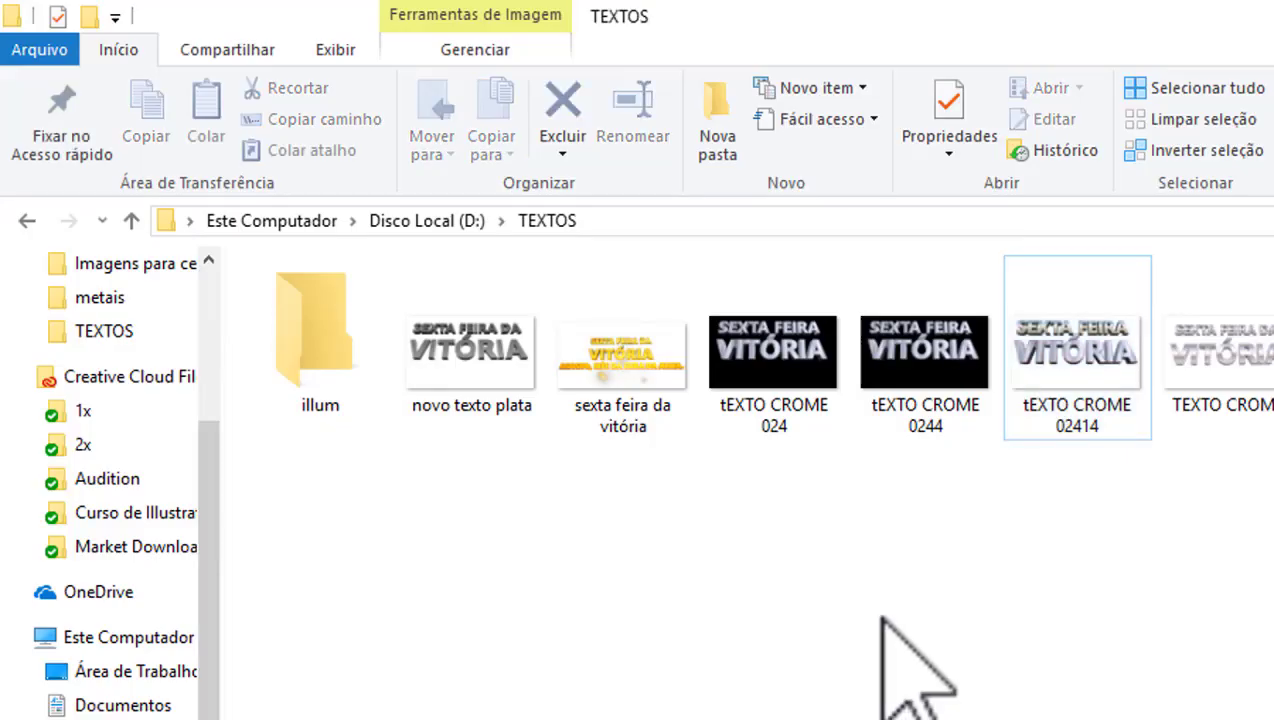
mouse_move(1077, 350)
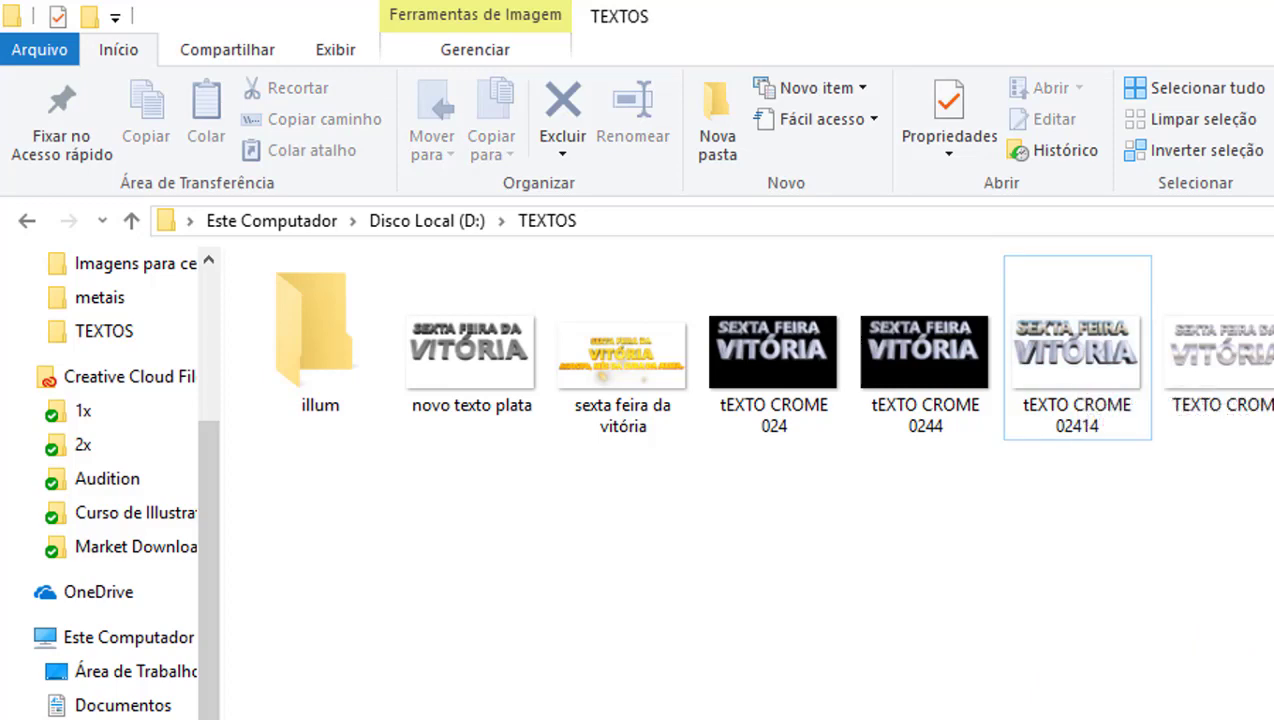
- Open the TEXTO 04578 render from the TEXTOS folder to preview it
key("Right")
key("Return")
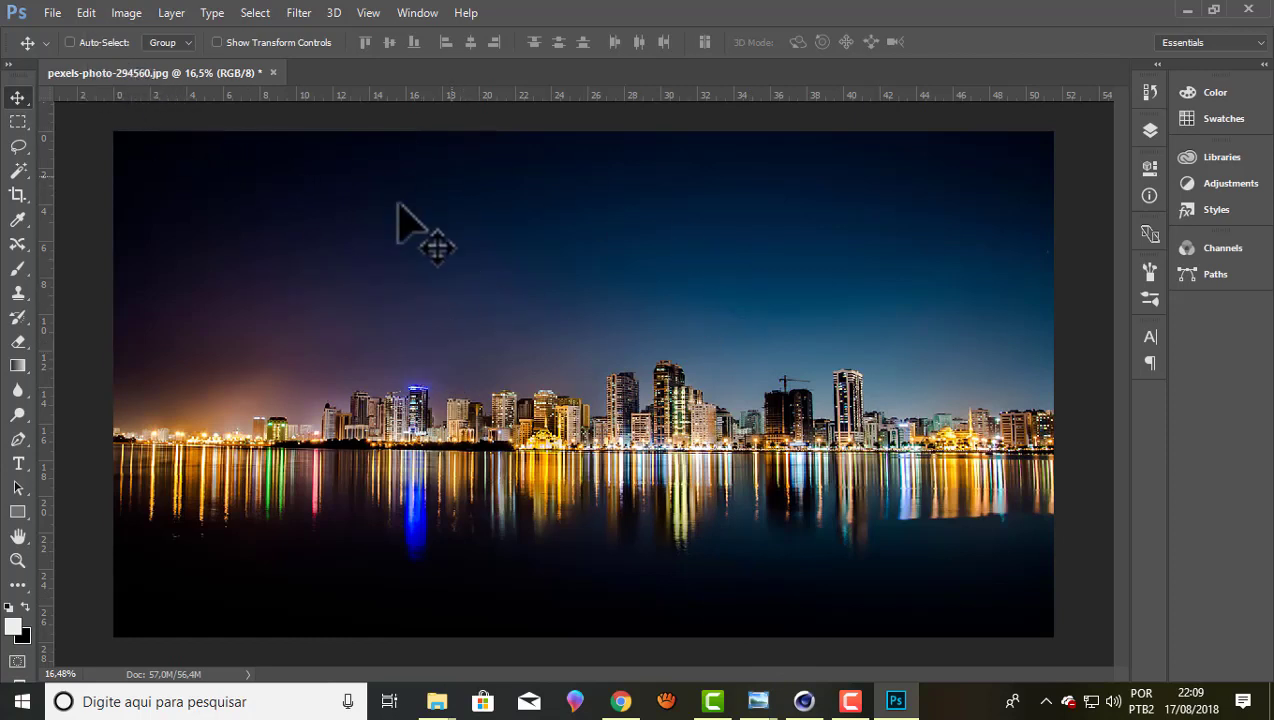
- Place the TEXTO 04578 render as an embedded object over the night skyline photo
left_click(52, 12)
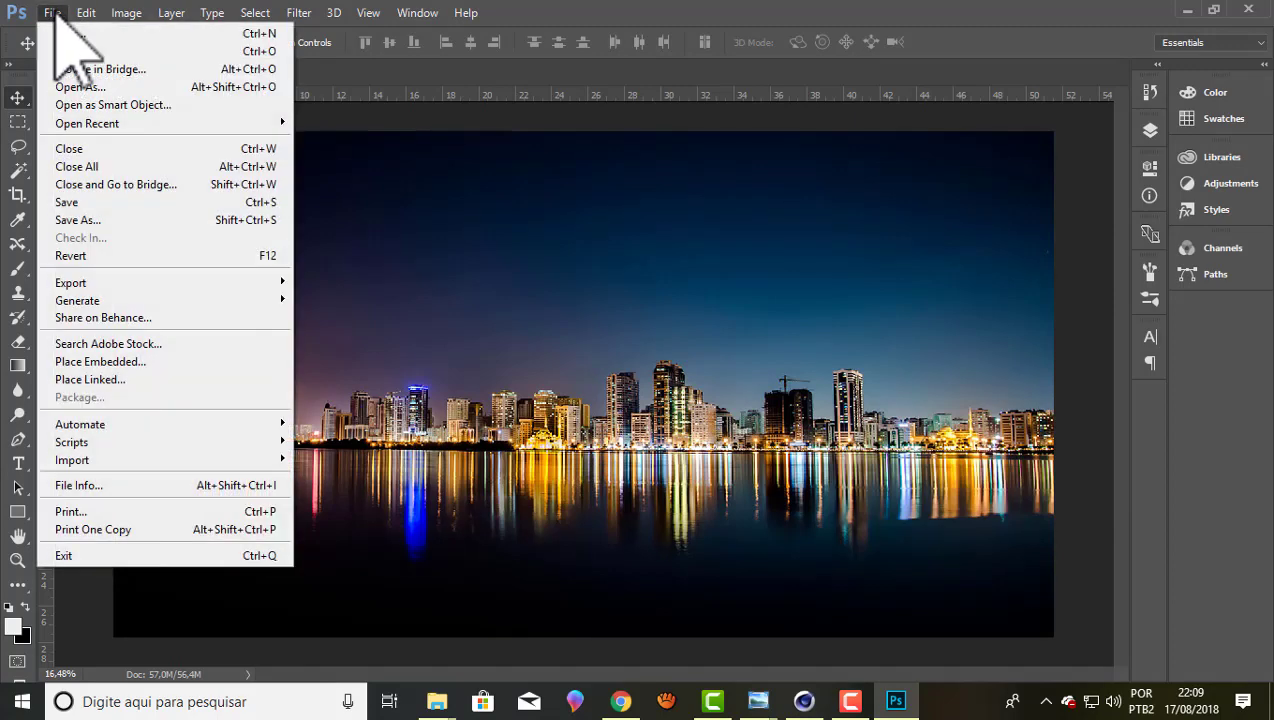
left_click(100, 362)
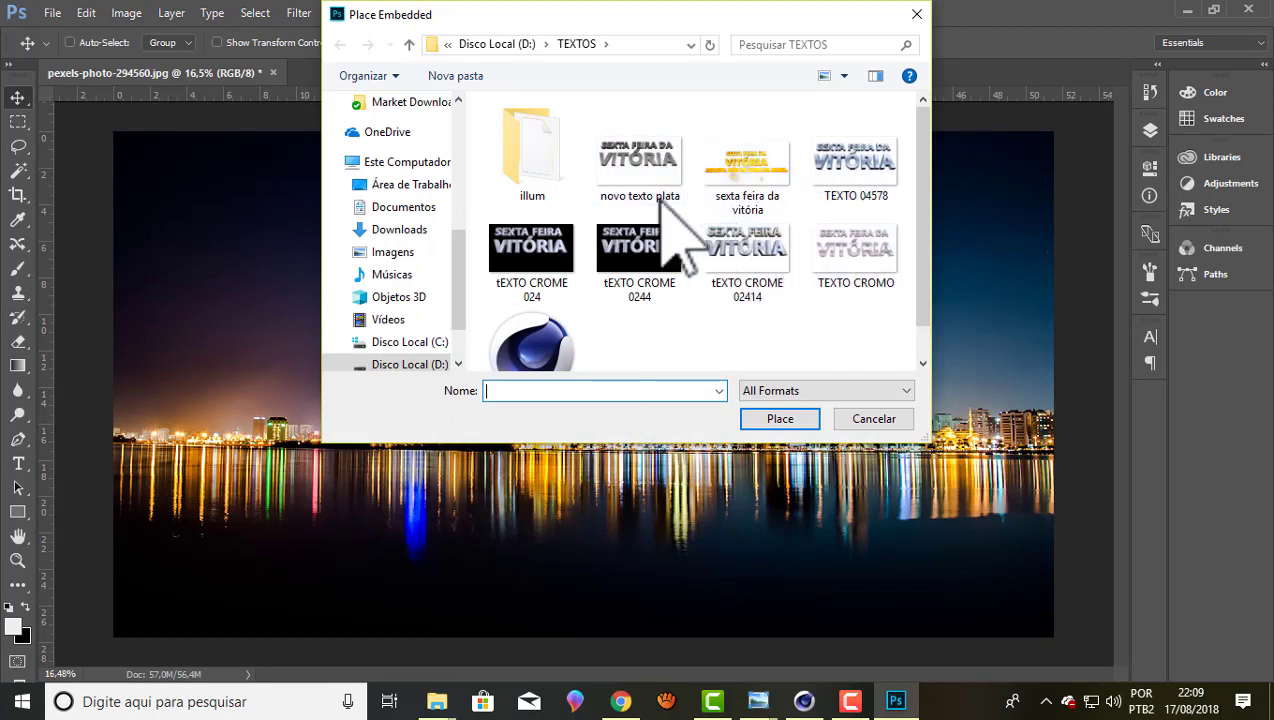
scroll(926, 158, "down", 1)
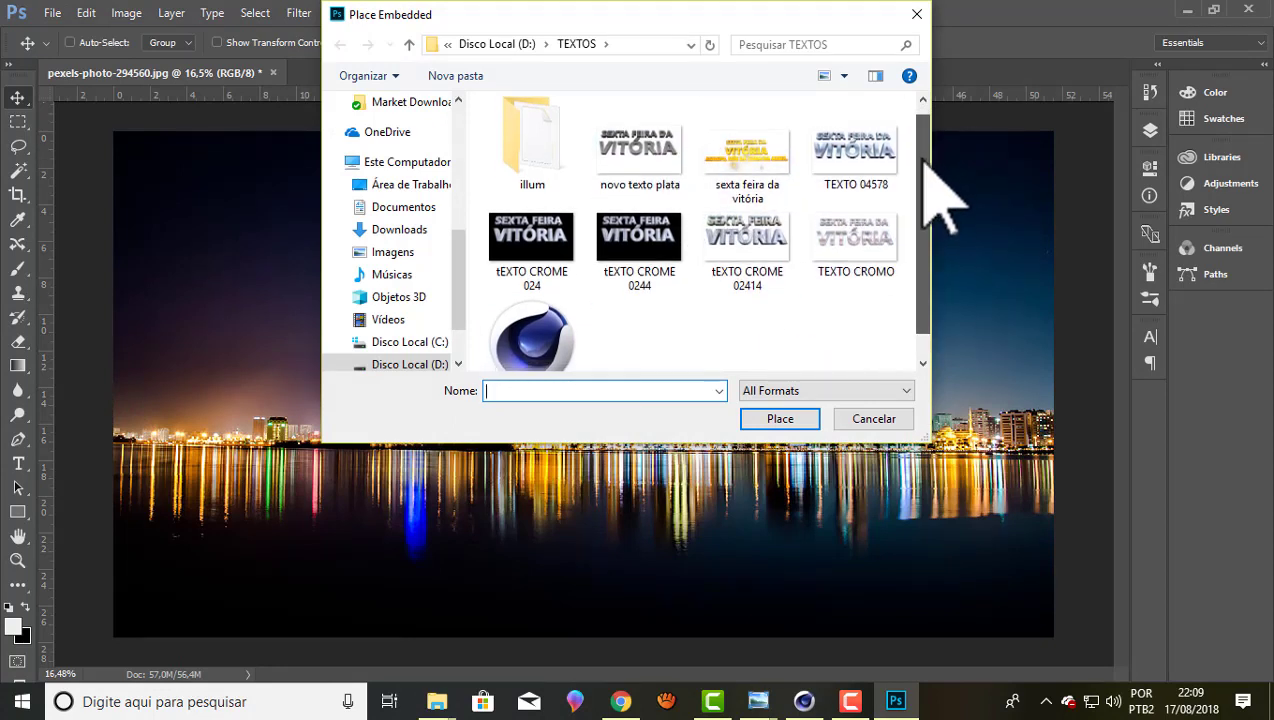
scroll(924, 175, "down", 1)
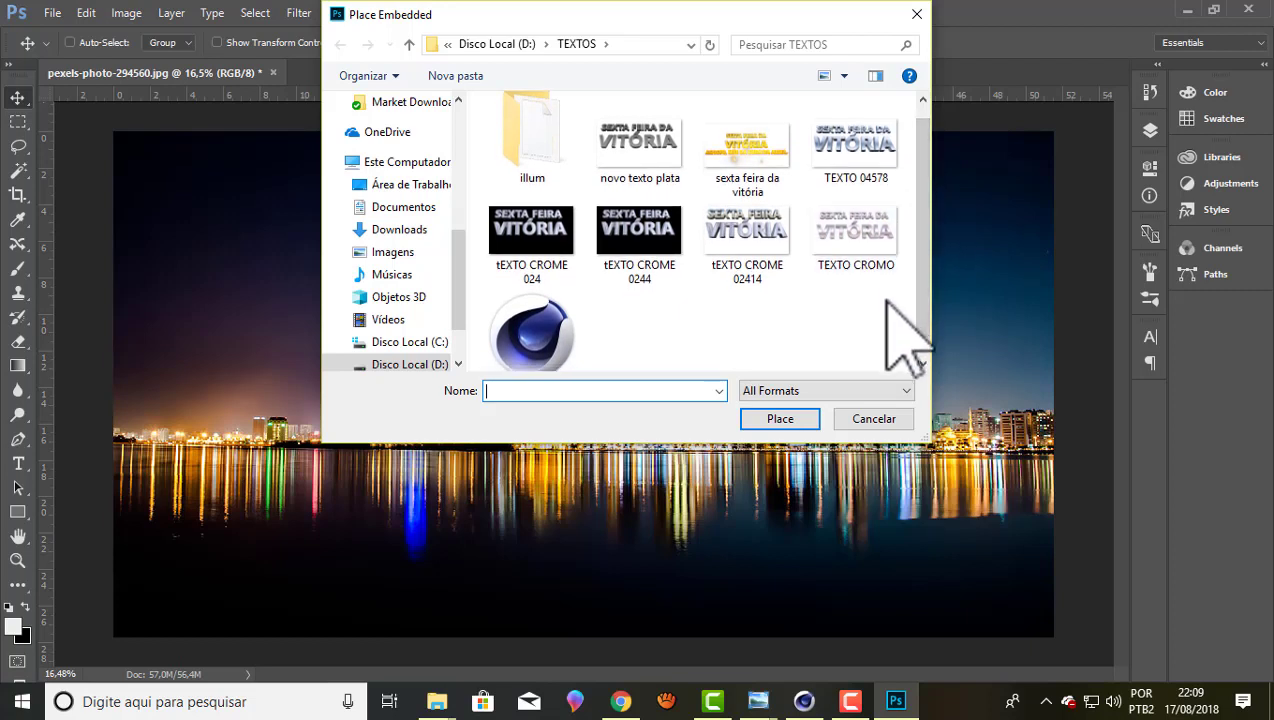
left_click(863, 158)
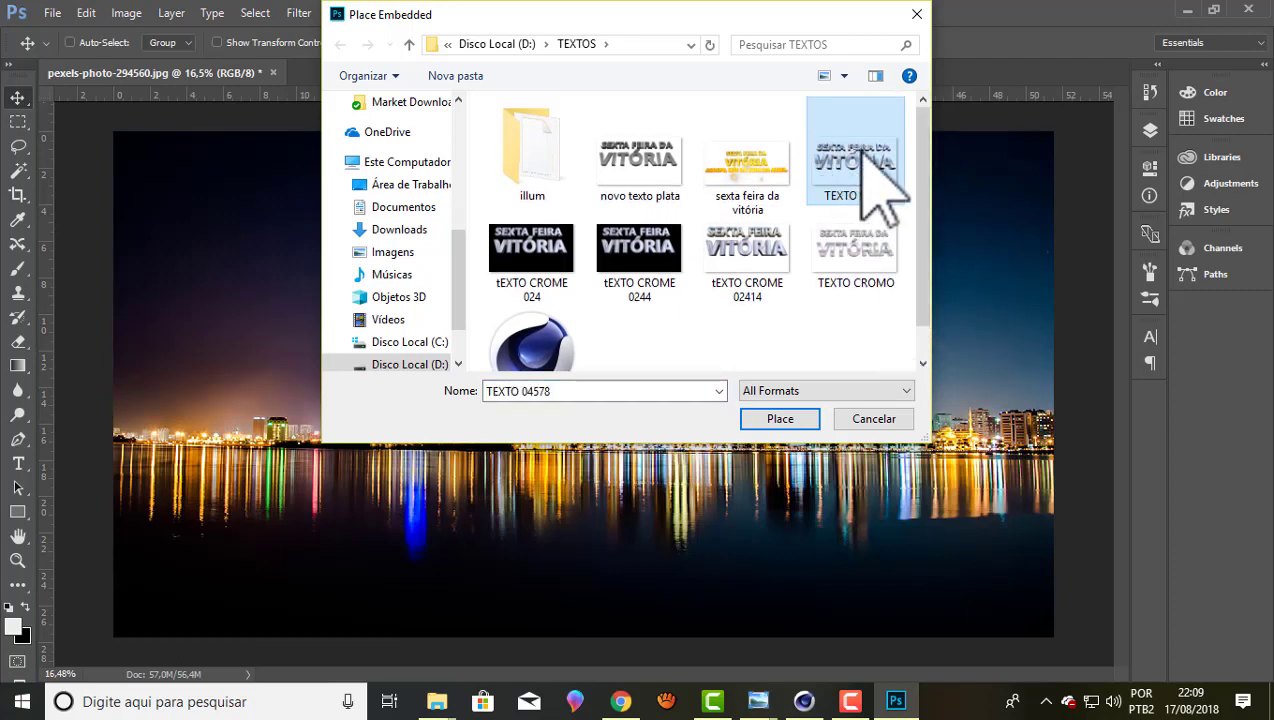
left_click(781, 416)
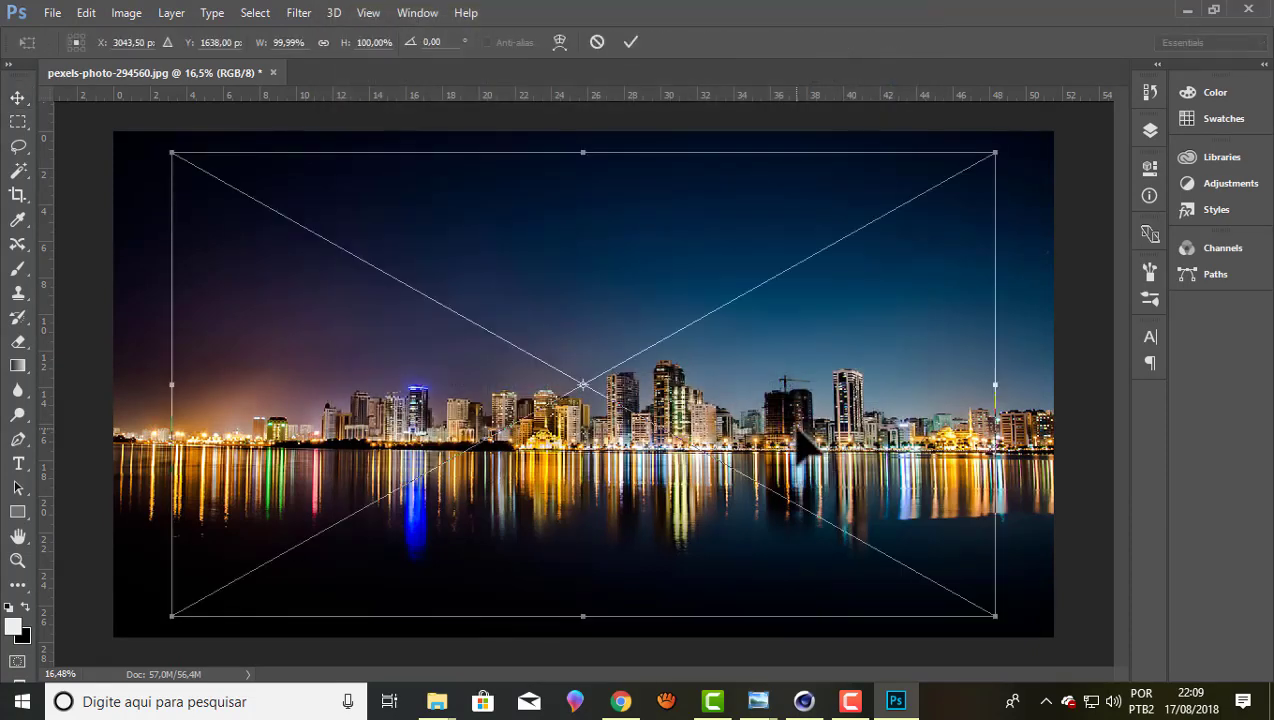
- Commit the placed chrome text and raise it above the skyline
left_click(630, 44)
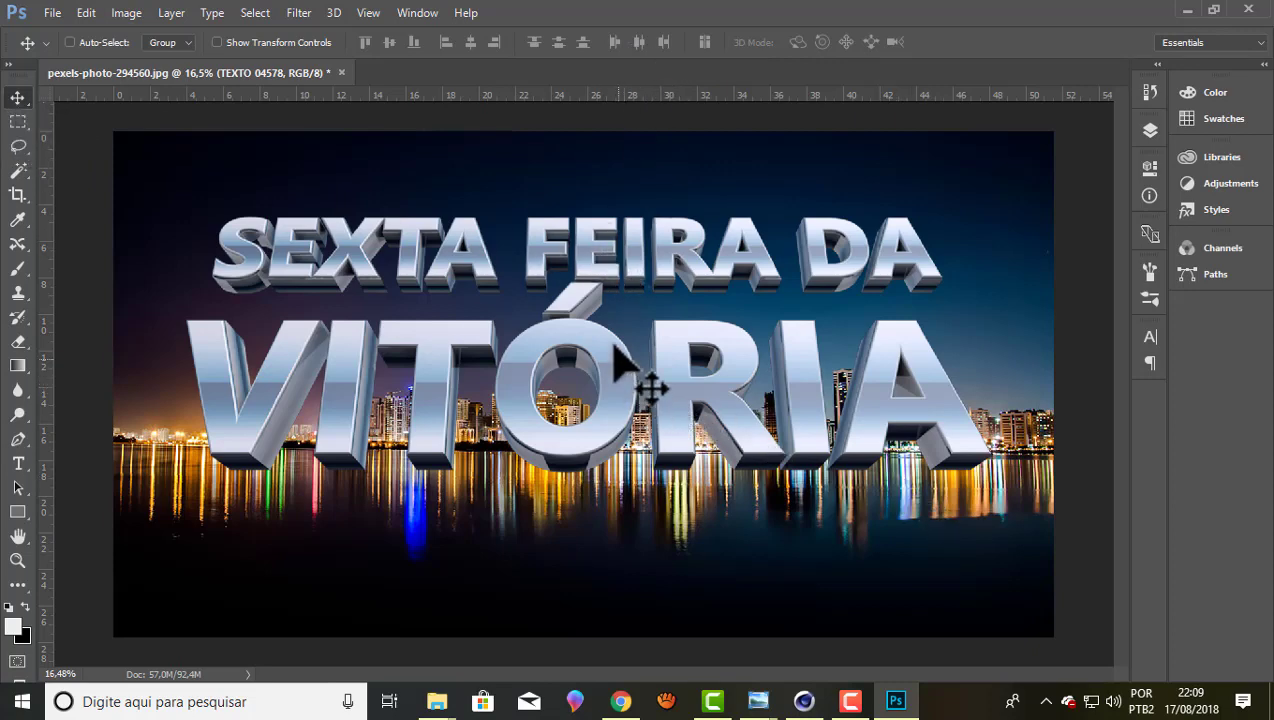
mouse_move(600, 275)
left_mouse_down()
mouse_move(588, 201)
mouse_move(618, 228)
mouse_move(585, 230)
mouse_move(593, 300)
mouse_move(590, 232)
left_mouse_up()
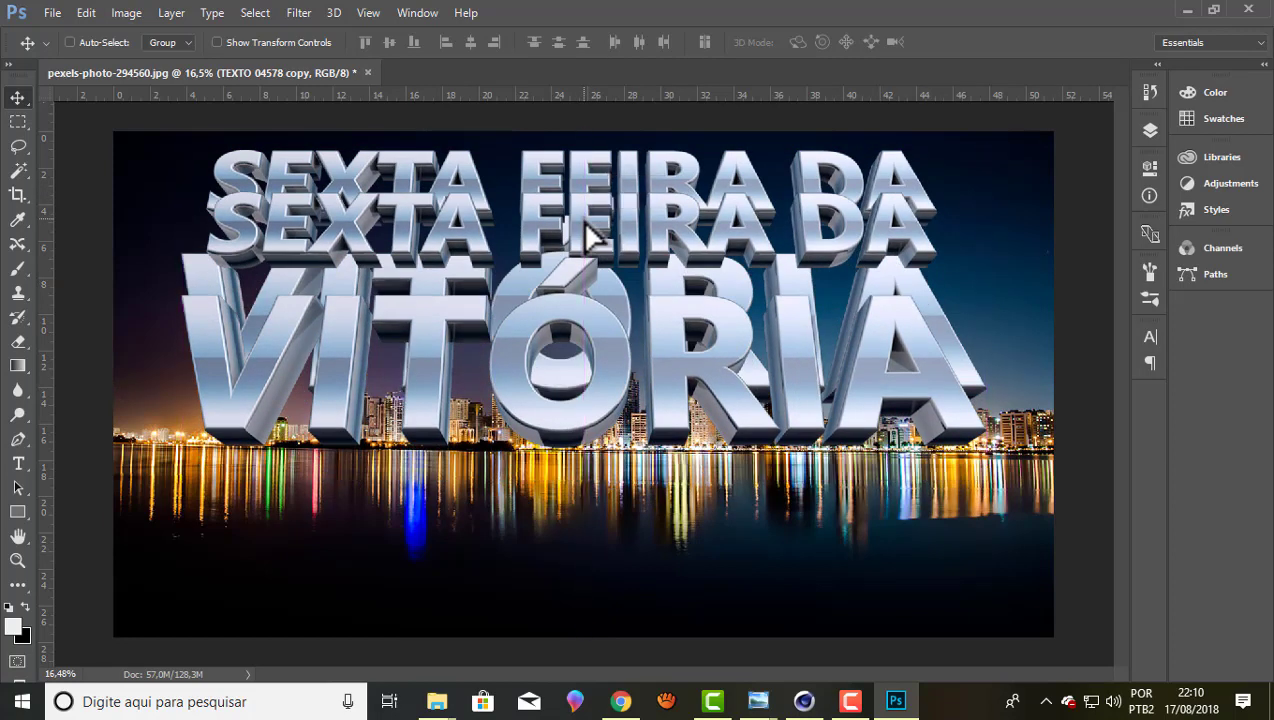
- Move the duplicated TEXTO 04578 copy down below the original text
key("ctrl+t")
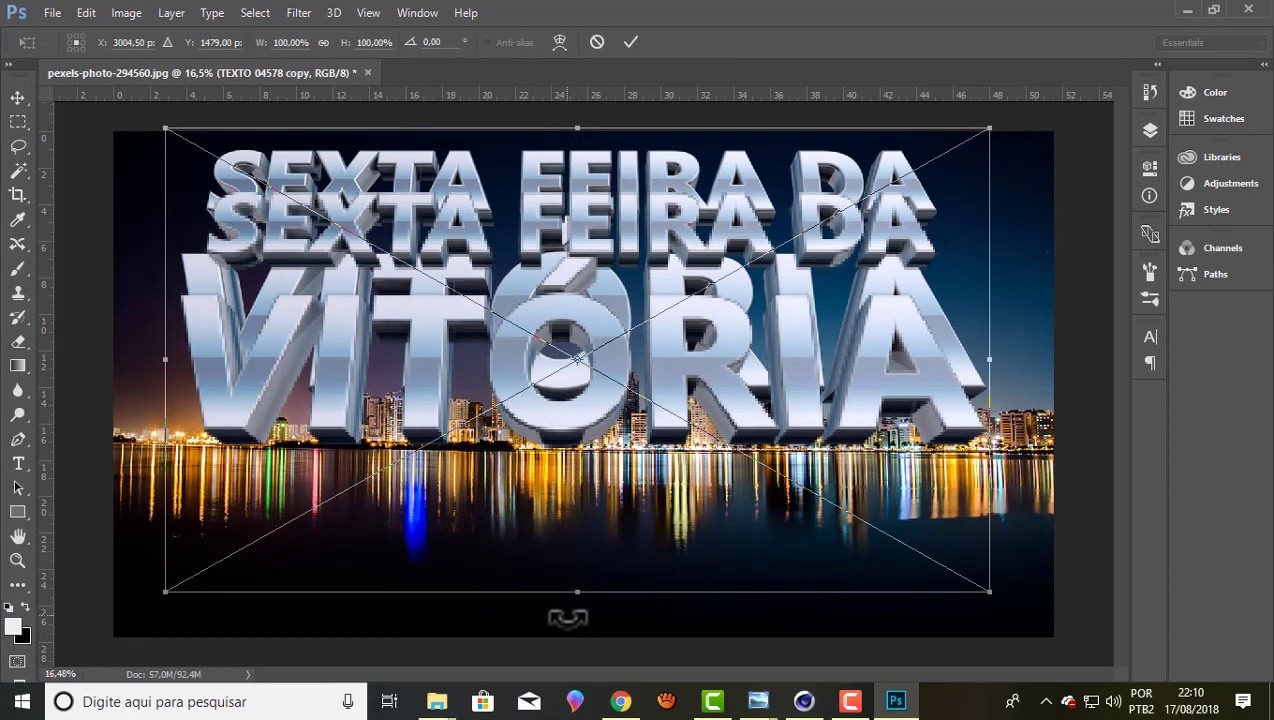
left_click(630, 42)
mouse_move(535, 330)
left_mouse_down()
mouse_move(540, 350)
mouse_move(542, 292)
left_mouse_up()
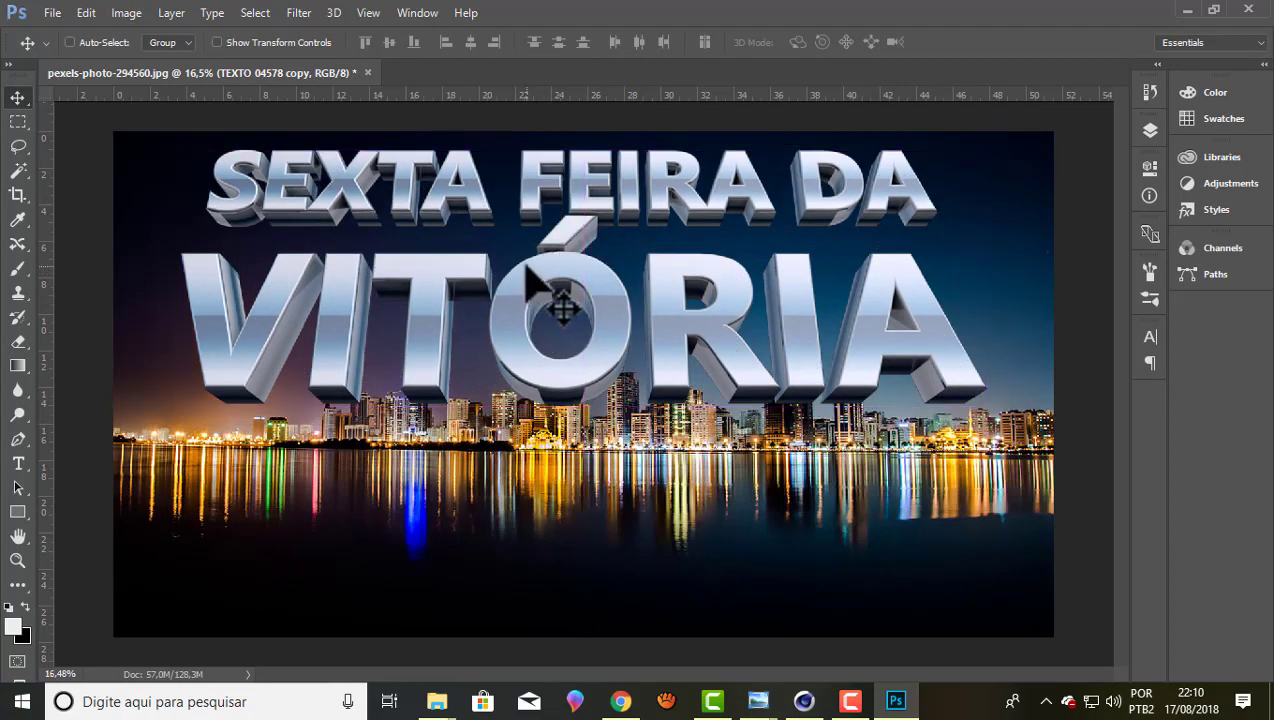
- Rotate the copy 180° and flip it horizontally, aligning it beneath the original as a reflection
left_click(126, 13)
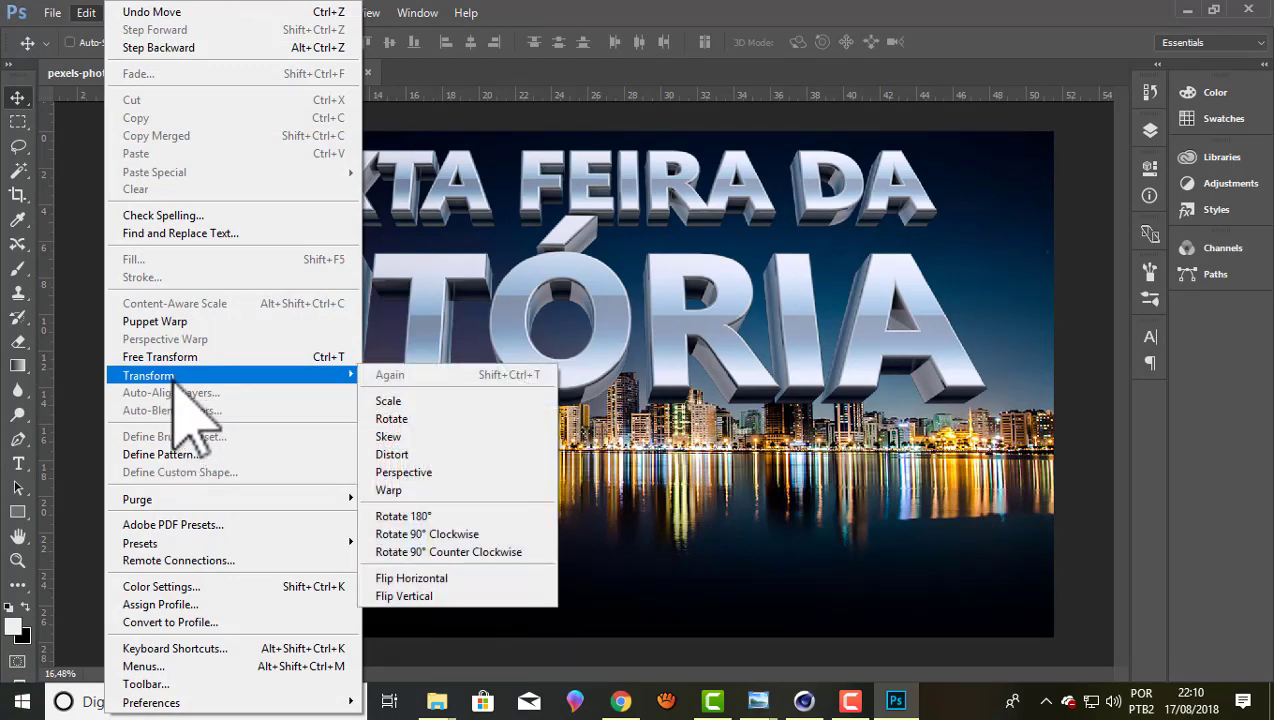
mouse_move(148, 375)
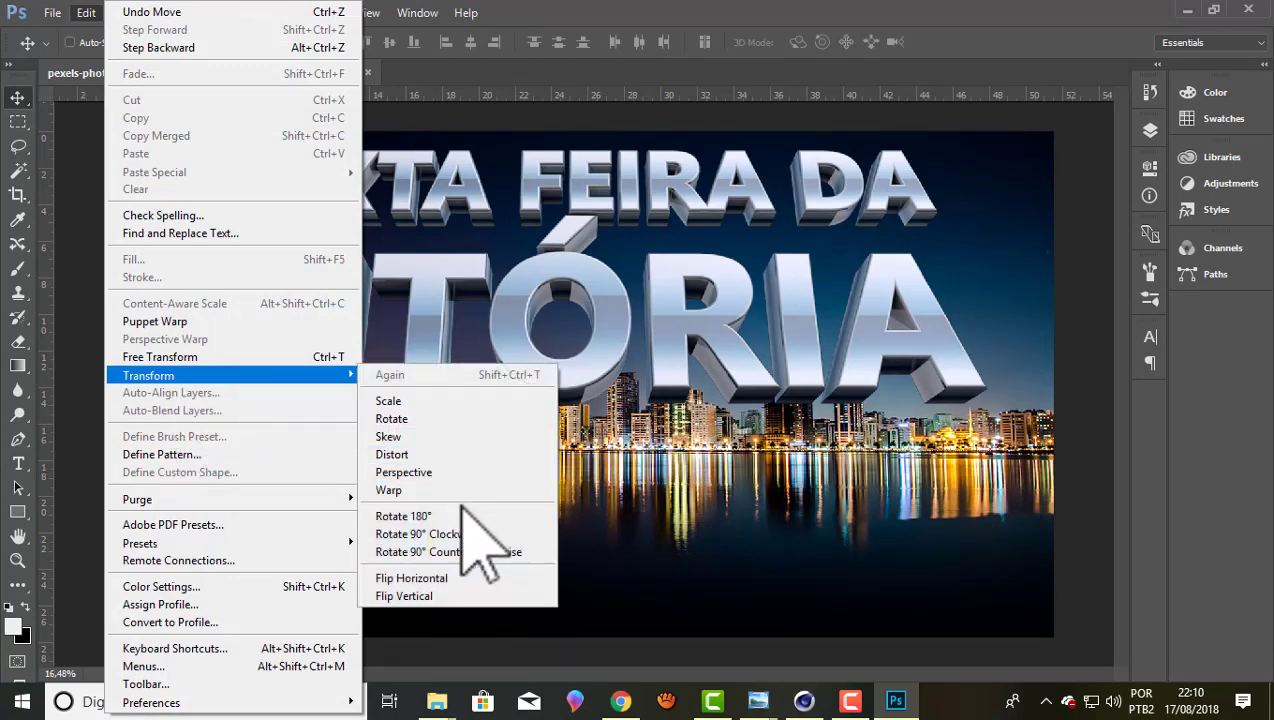
left_click(404, 596)
left_click_drag(371, 203, 372, 460)
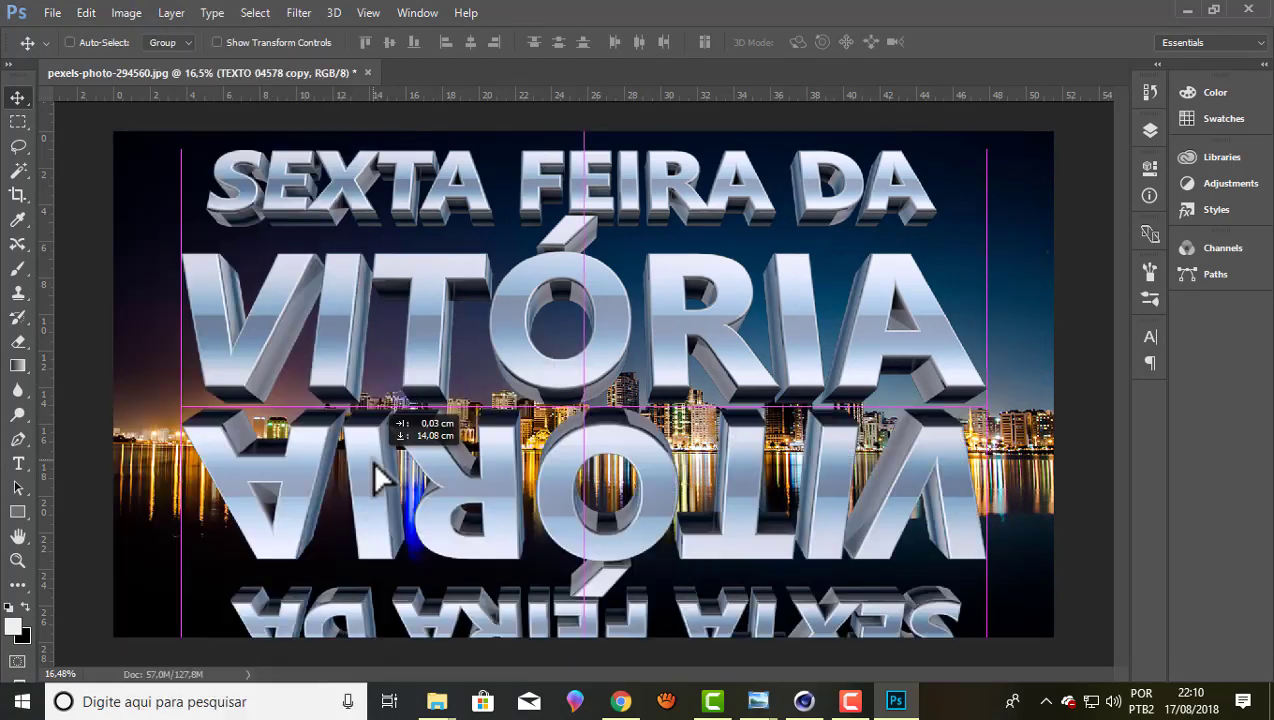
left_click(86, 12)
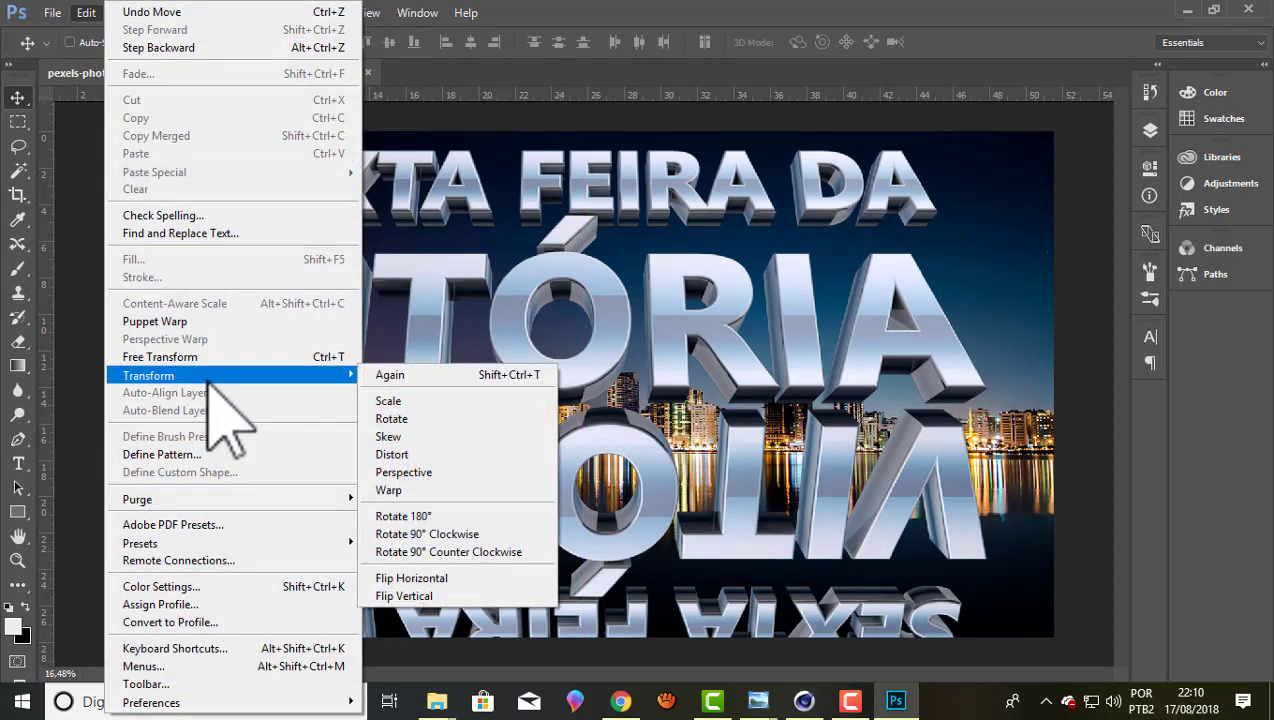
mouse_move(148, 375)
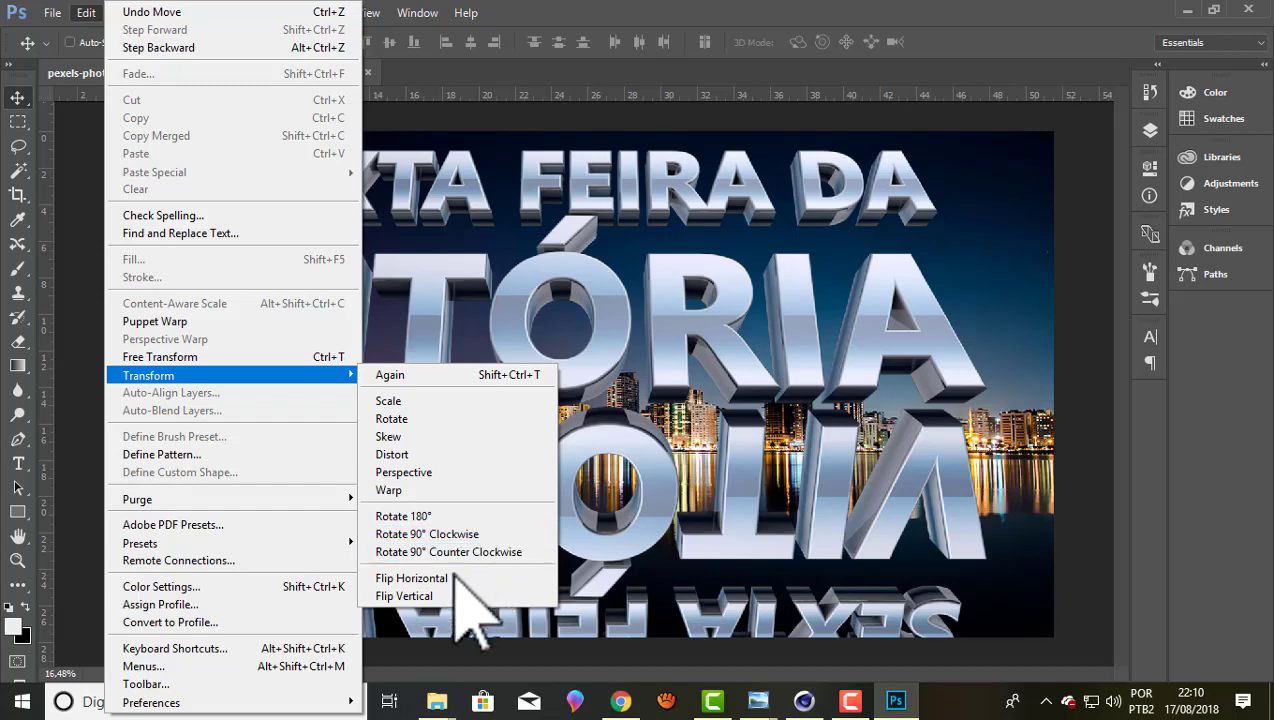
left_click(413, 597)
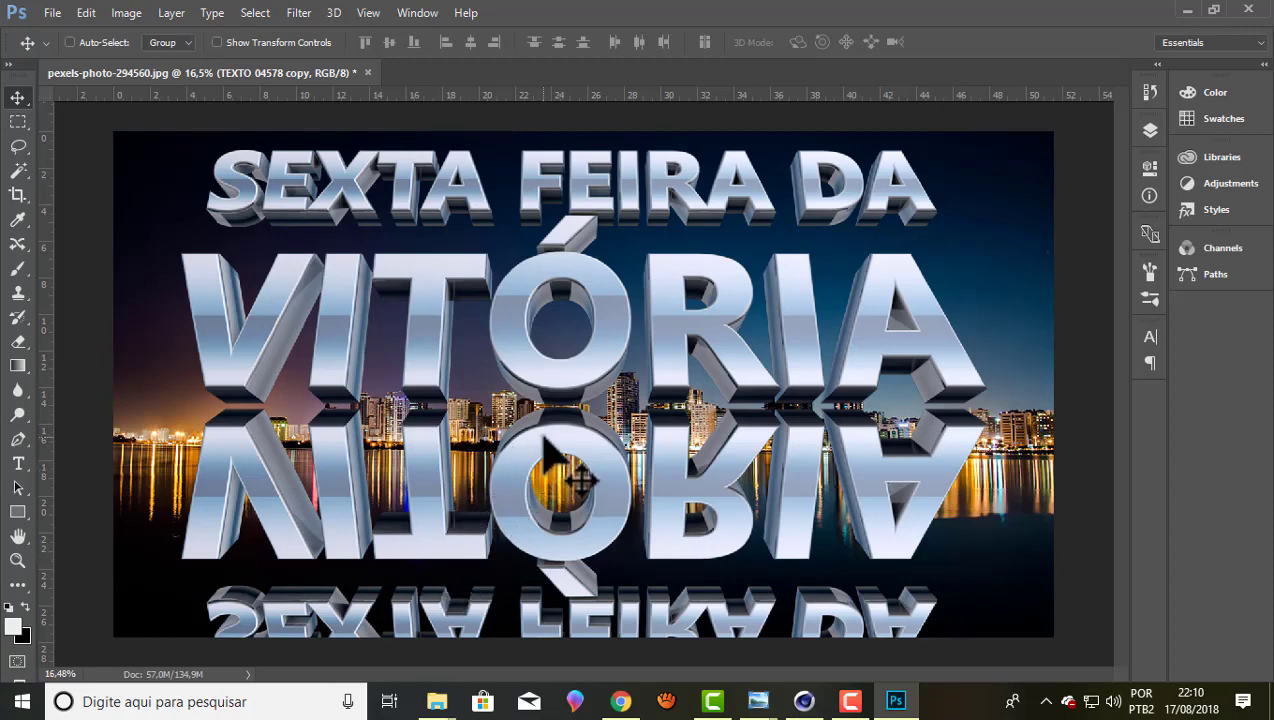
mouse_move(549, 460)
left_mouse_down()
mouse_move(550, 487)
mouse_move(543, 471)
left_mouse_up()
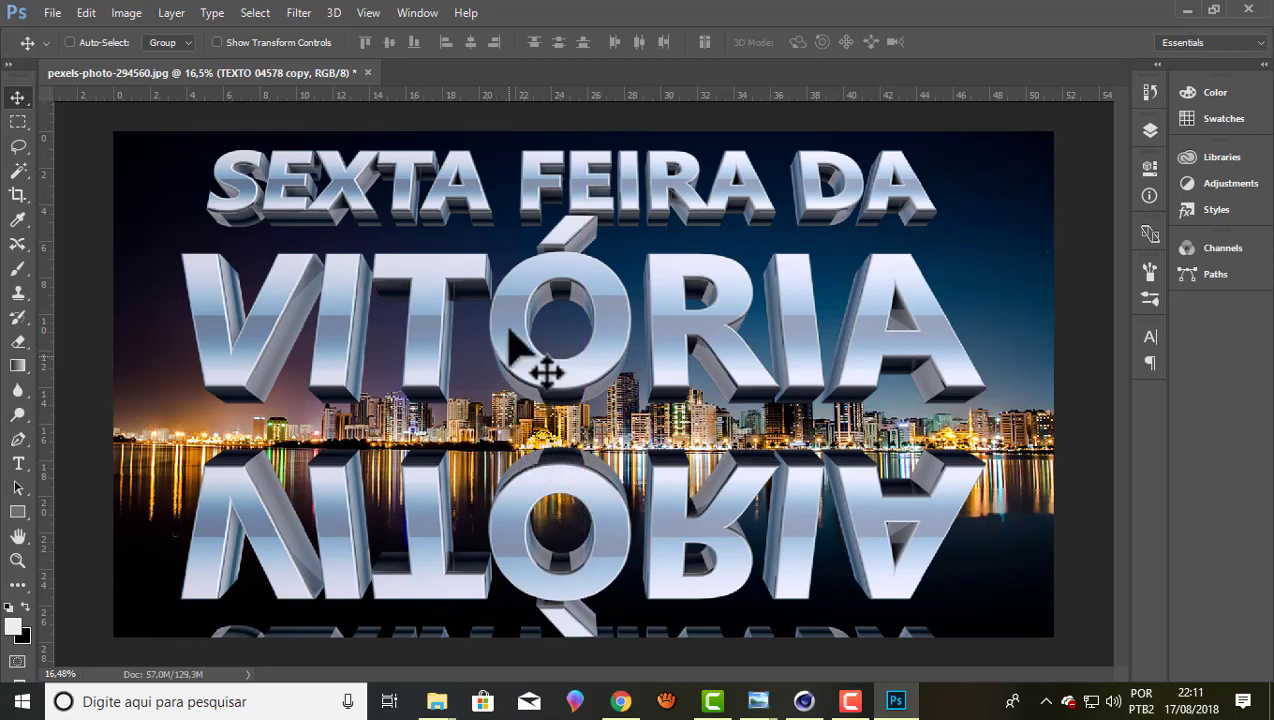
- Align the reflection, enable Auto-Select, and move the upper chrome text down toward the waterline
left_click_drag(536, 214, 527, 203)
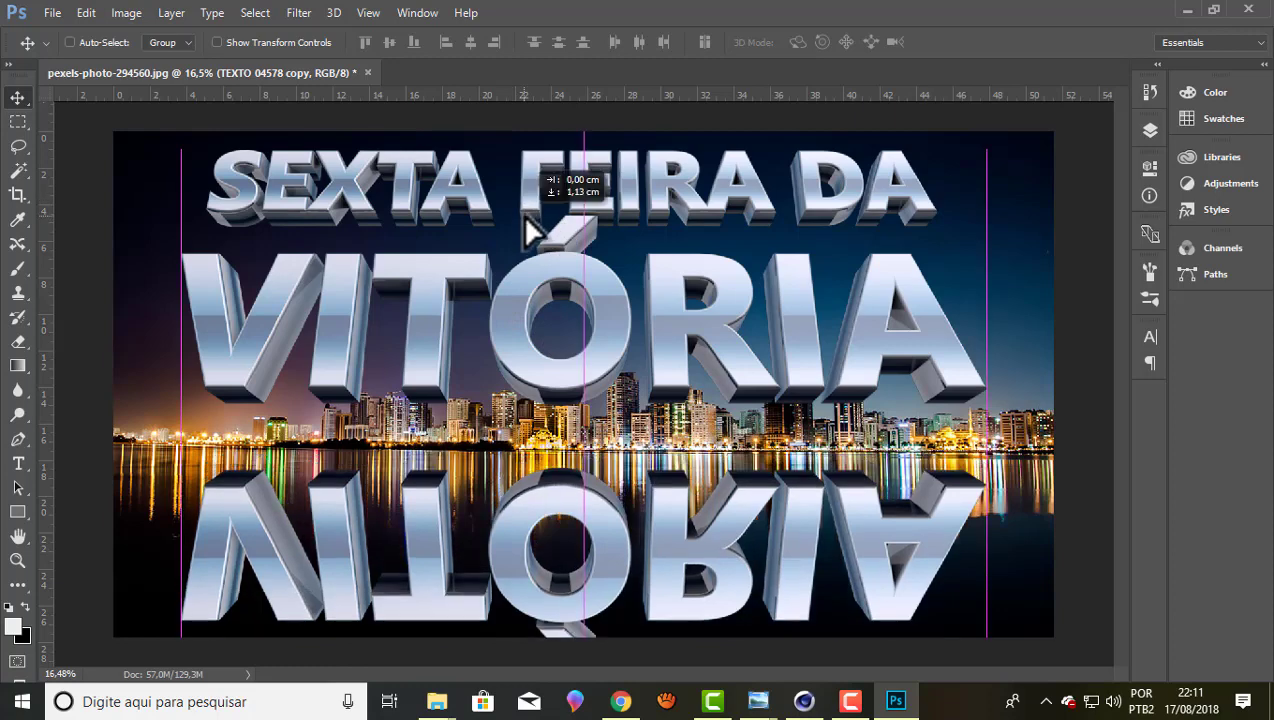
left_click(69, 42)
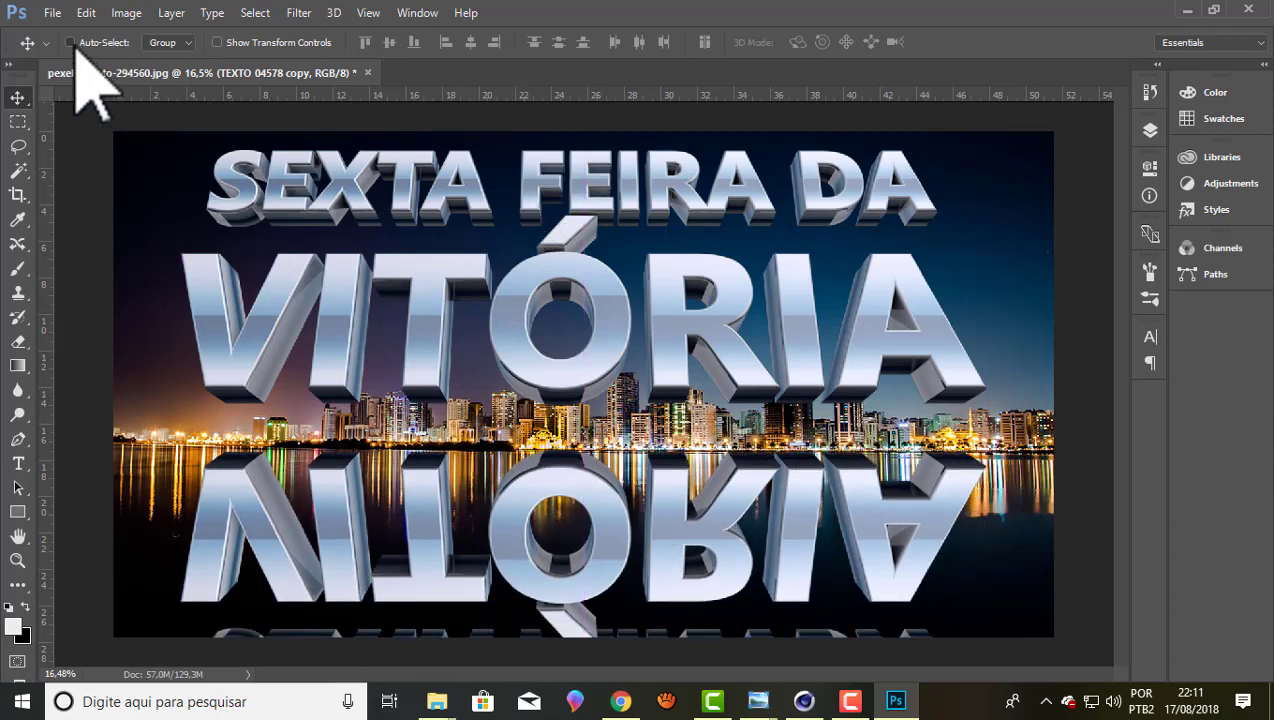
left_click(362, 185)
left_click_drag(352, 172, 355, 218)
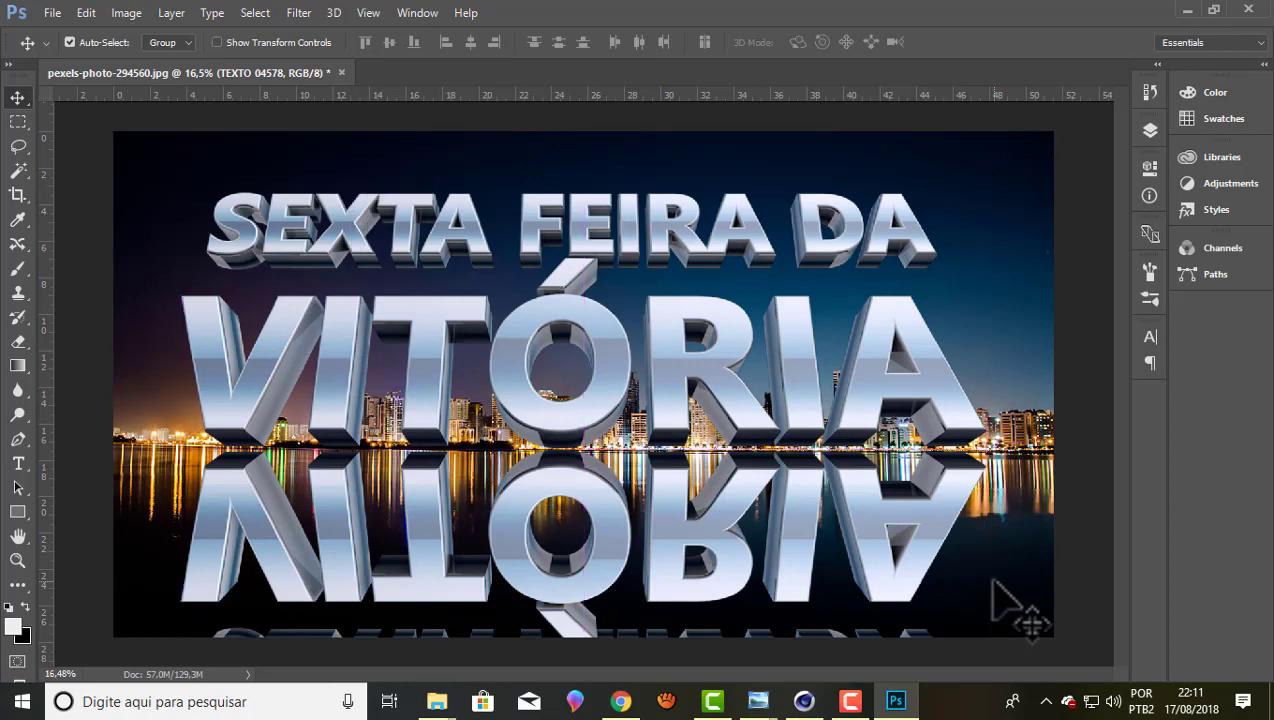
- Scale the chrome text and its reflection down together so they fit inside the photo
key("ctrl+minus")
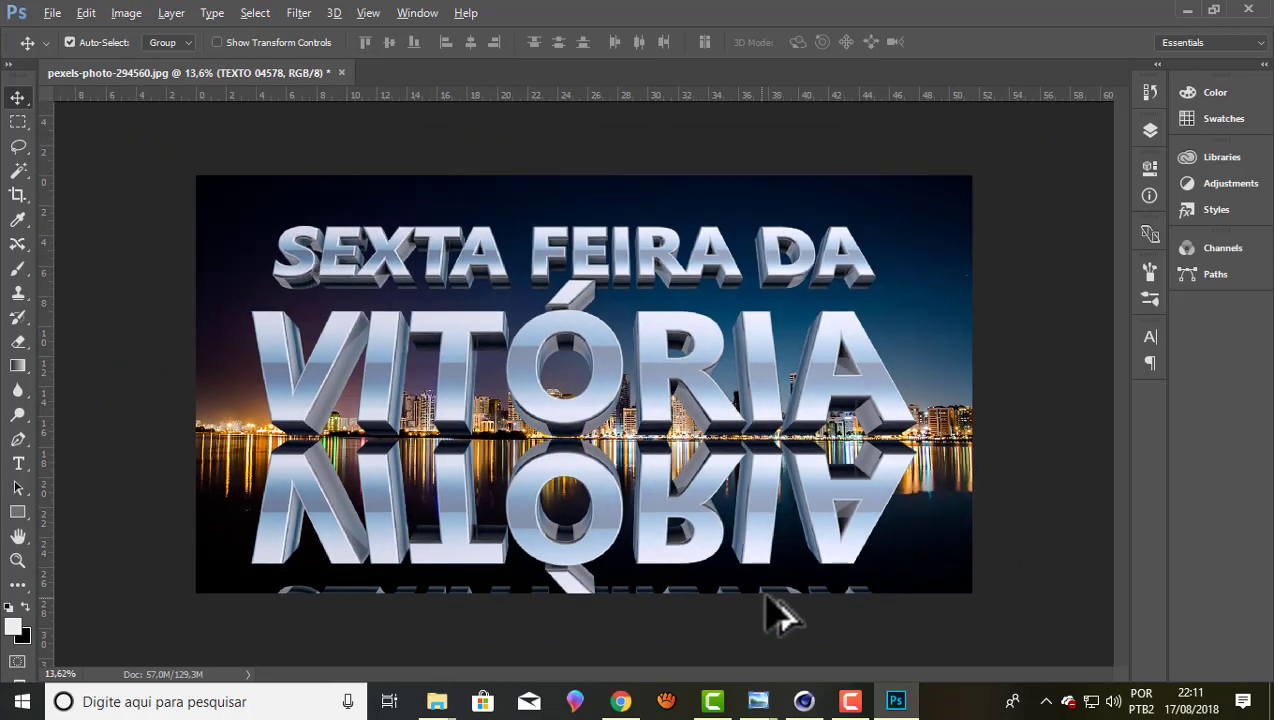
key("ctrl+minus")
key("ctrl+plus")
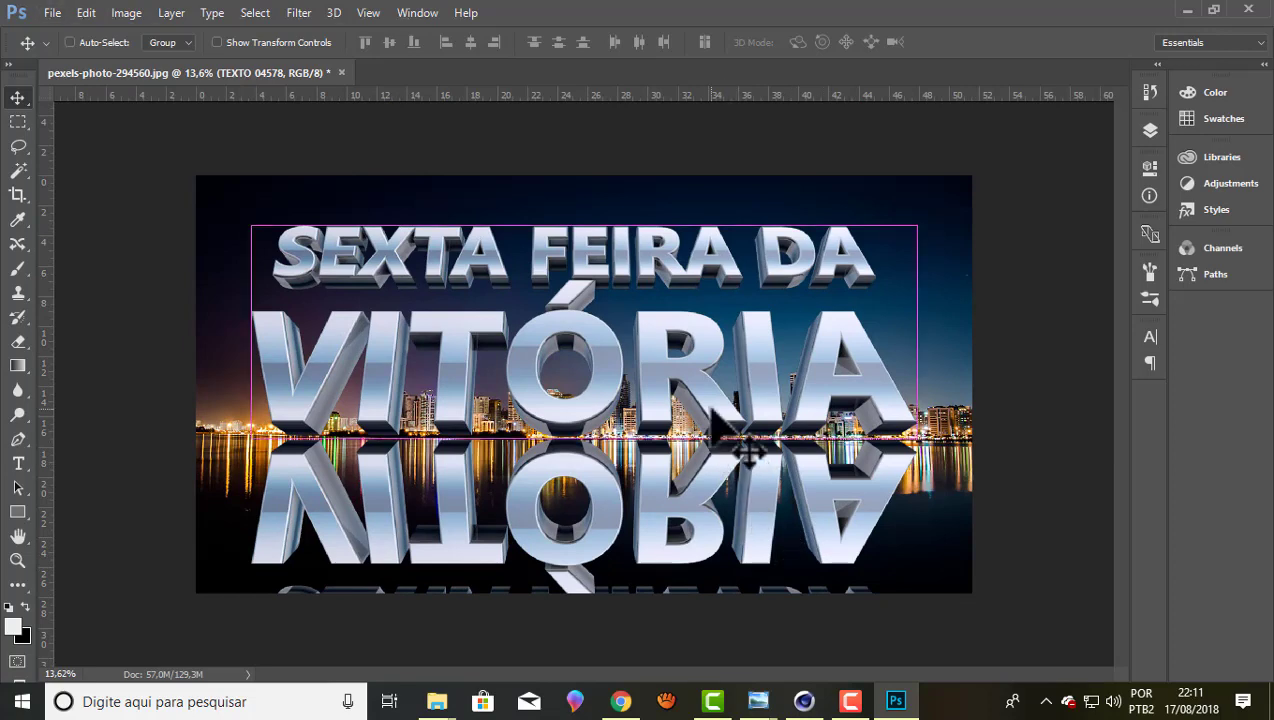
key("ctrl+t")
left_click_drag(918, 560, 800, 500)
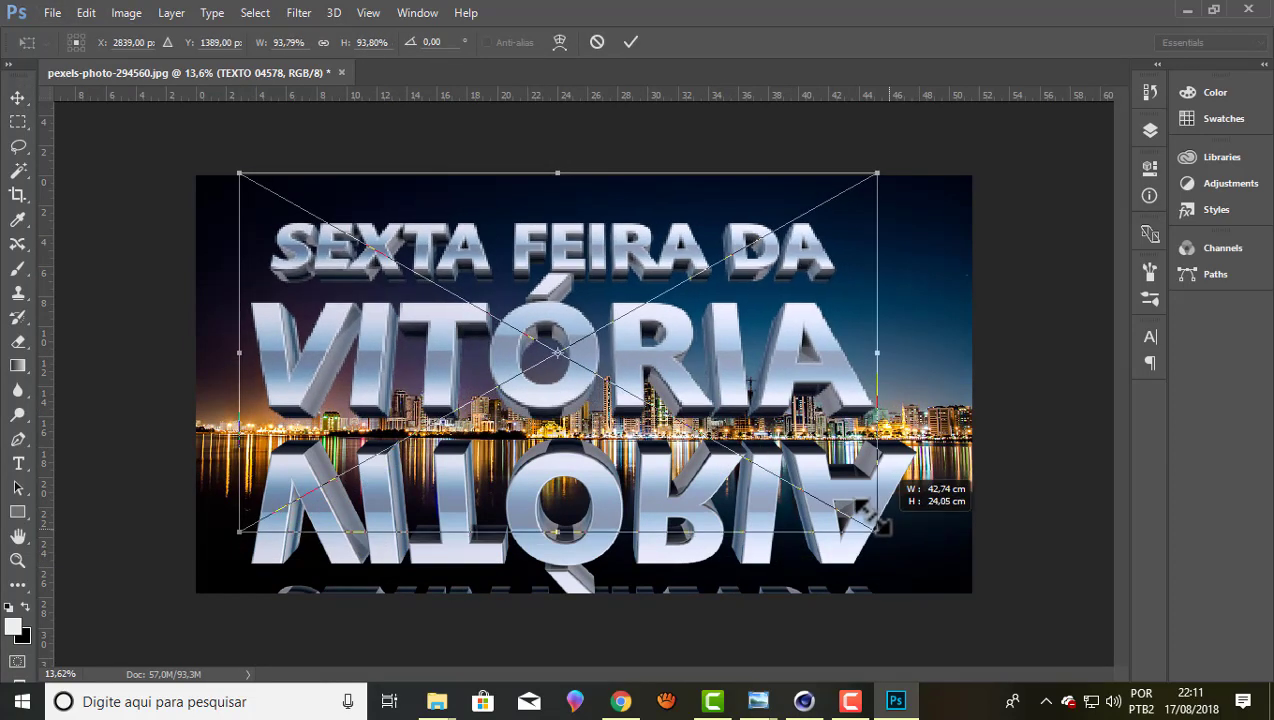
left_click(630, 42)
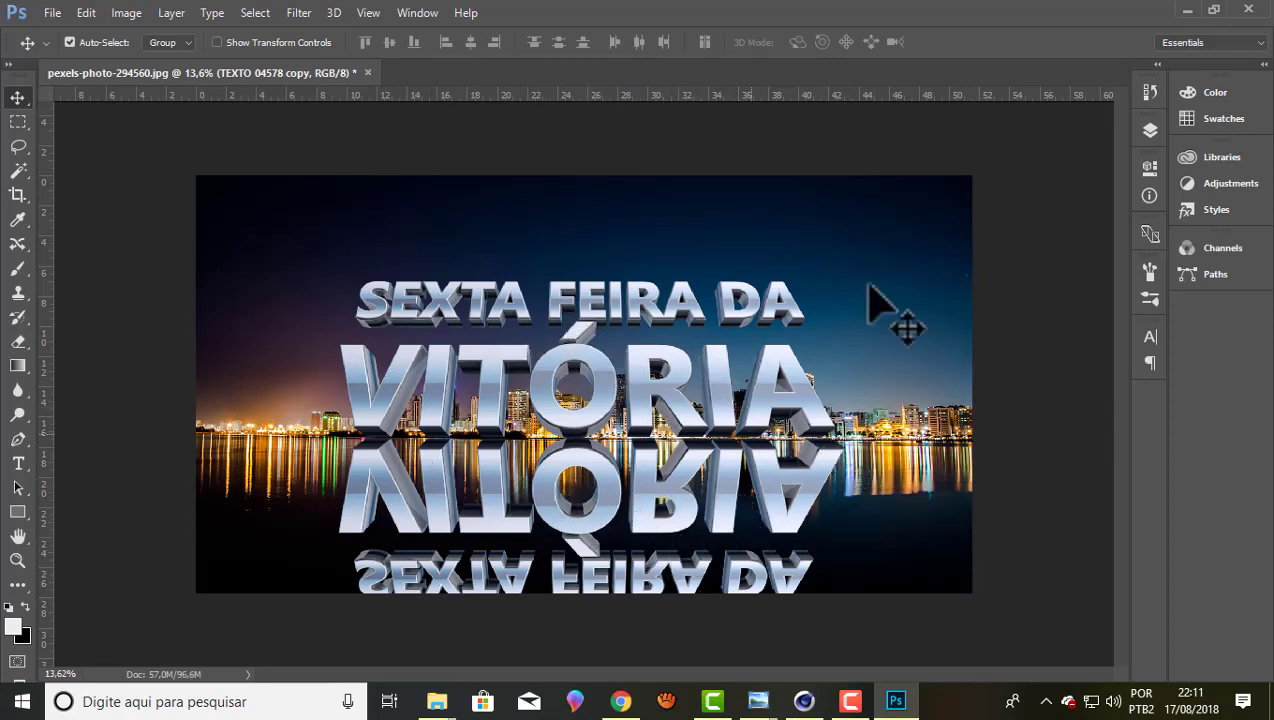
- In the Layers panel, lower TEXTO 04578 copy's opacity through 67% and 52% to 27%
left_click(1150, 130)
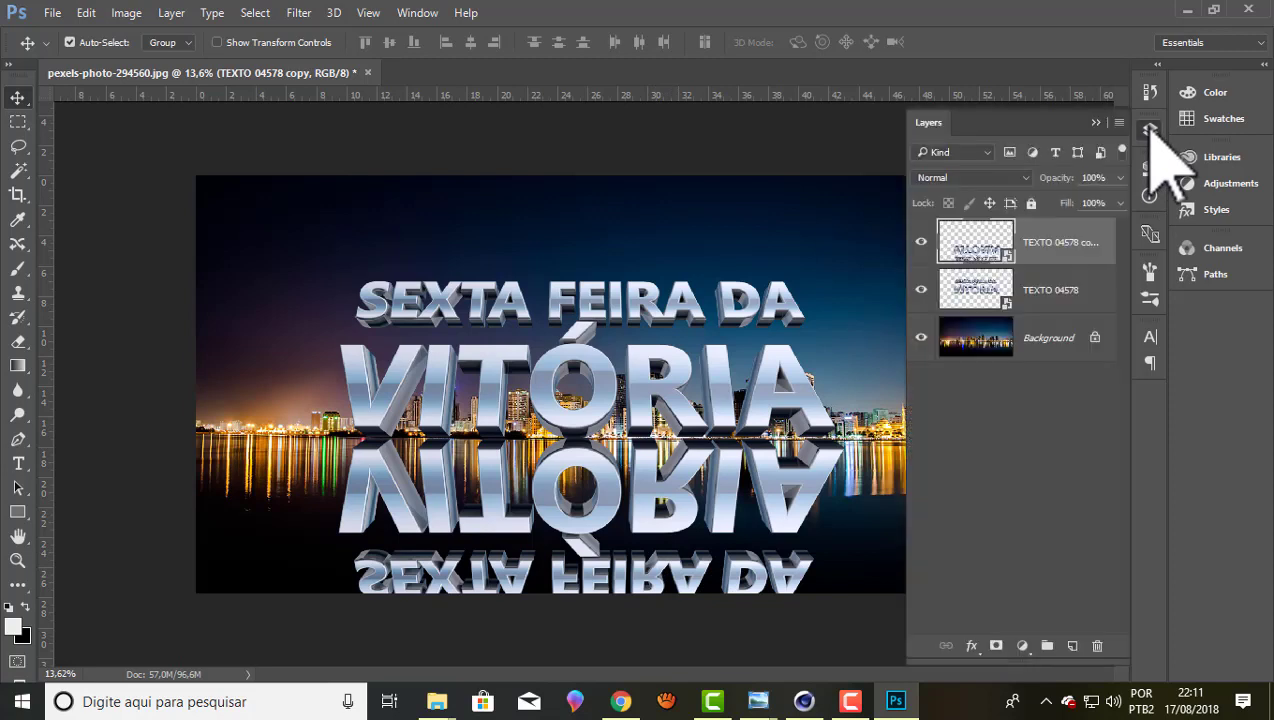
left_click(921, 290)
left_click(921, 290)
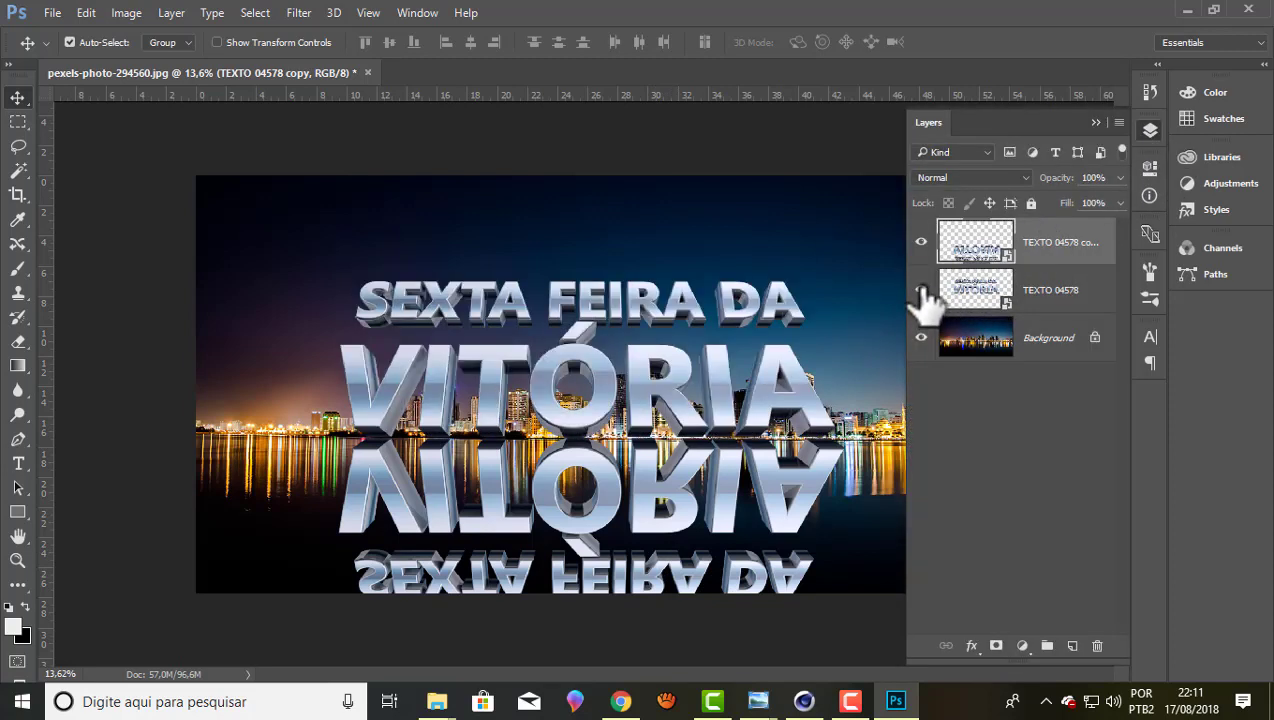
left_click(1120, 177)
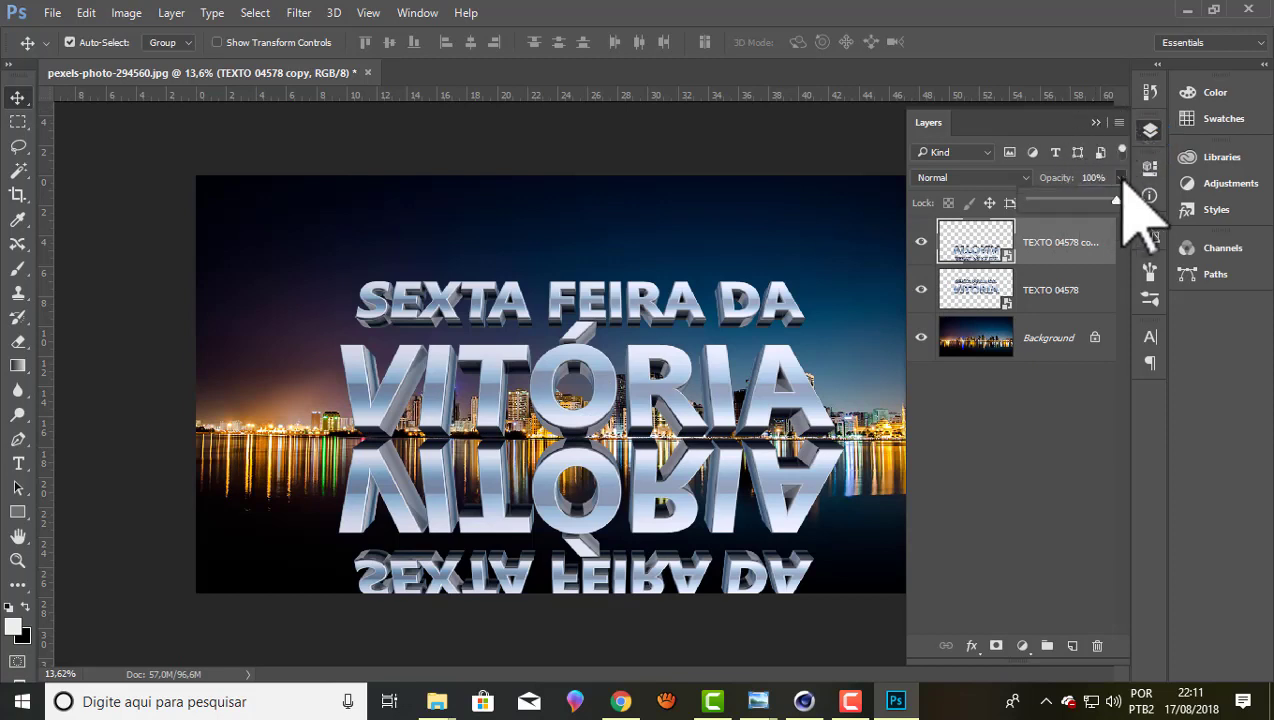
left_click_drag(1118, 200, 1088, 200)
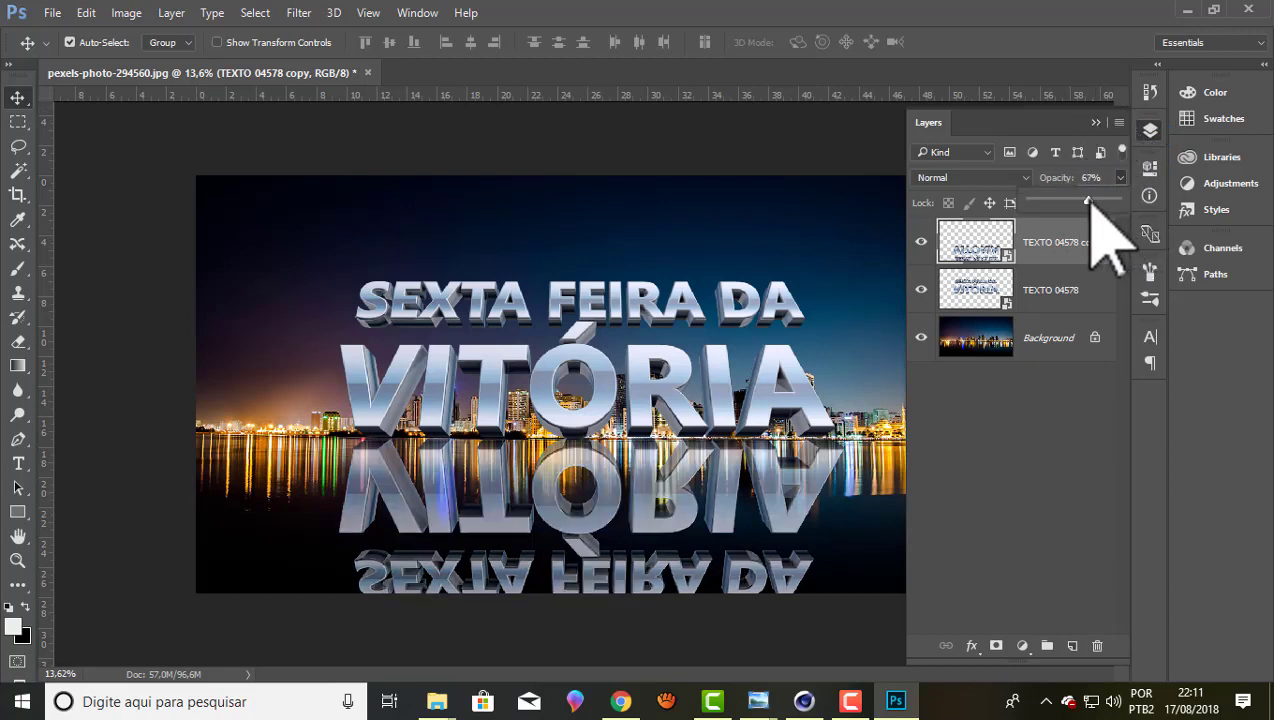
left_click_drag(1088, 200, 1075, 200)
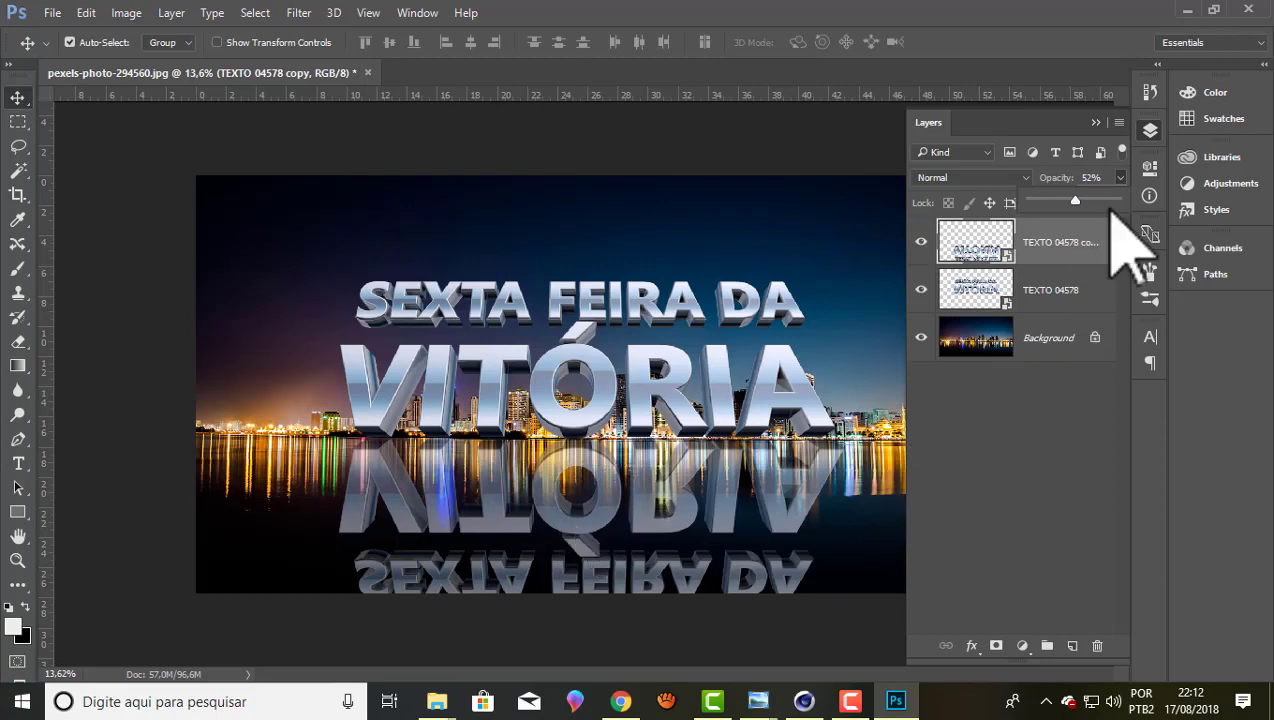
left_click_drag(1077, 200, 1055, 200)
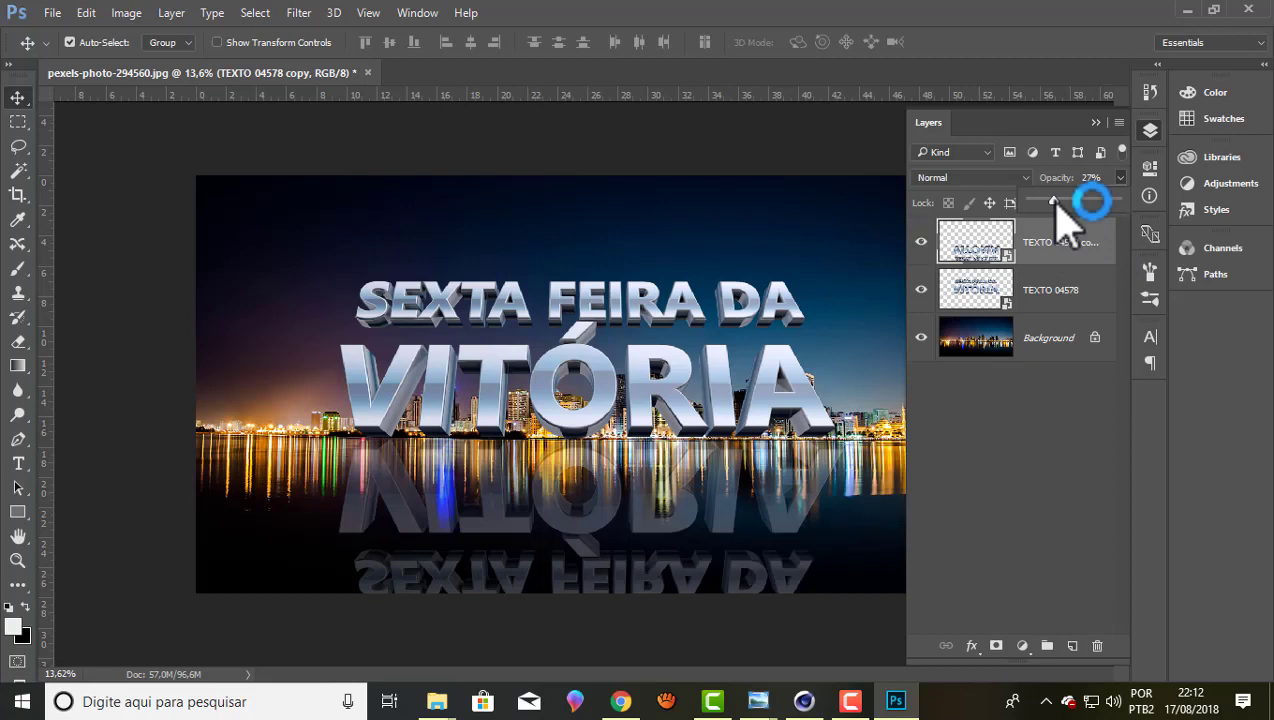
left_click(1096, 122)
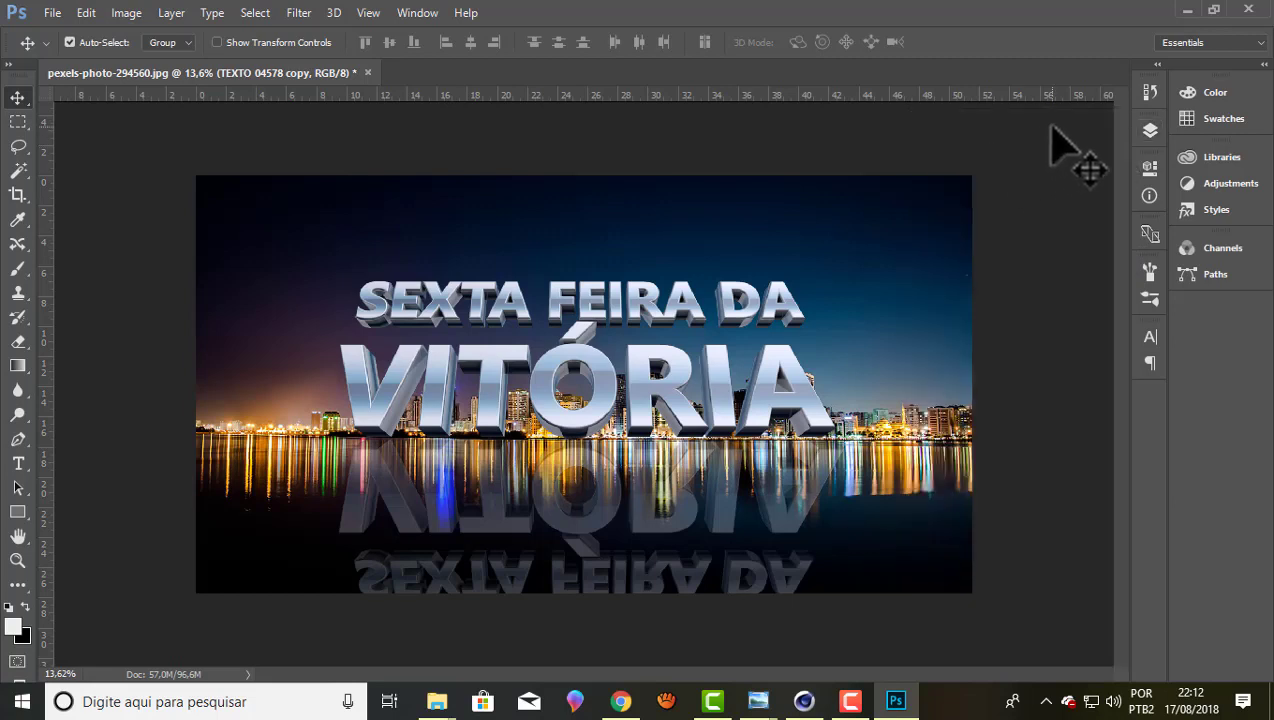
key("ctrl+plus")
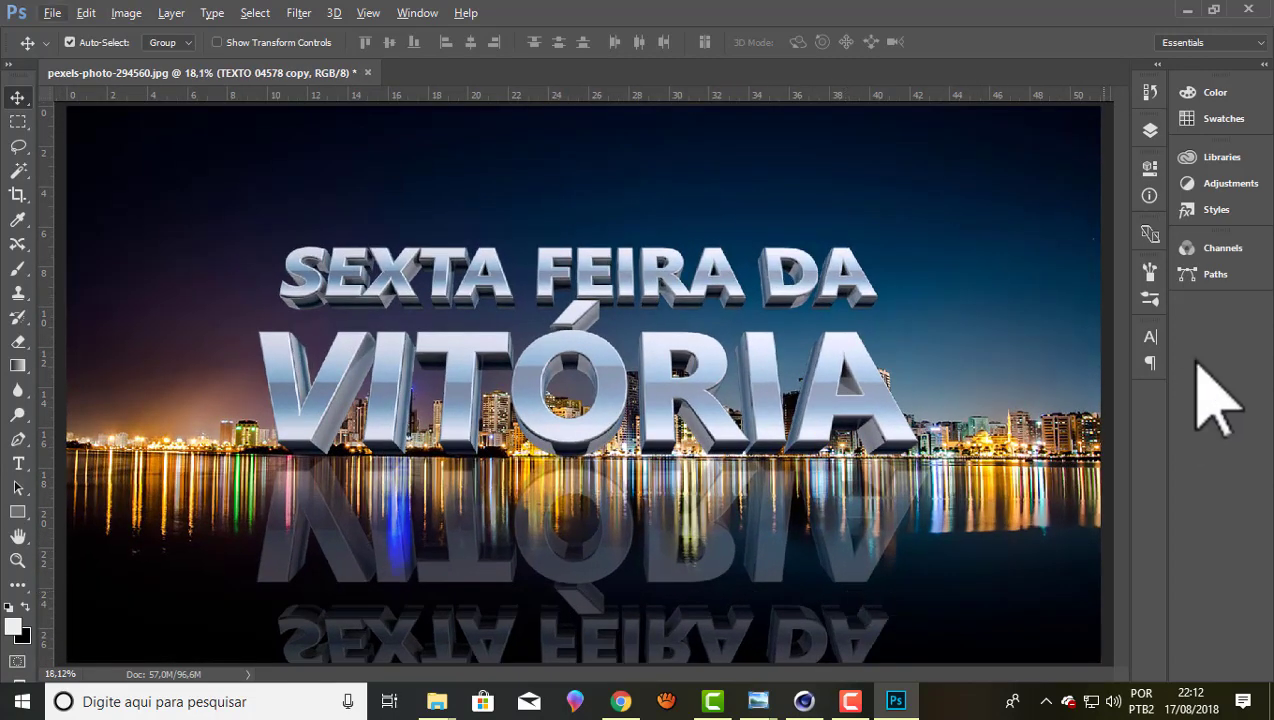
scroll(265, 272, "down", 1, "alt")
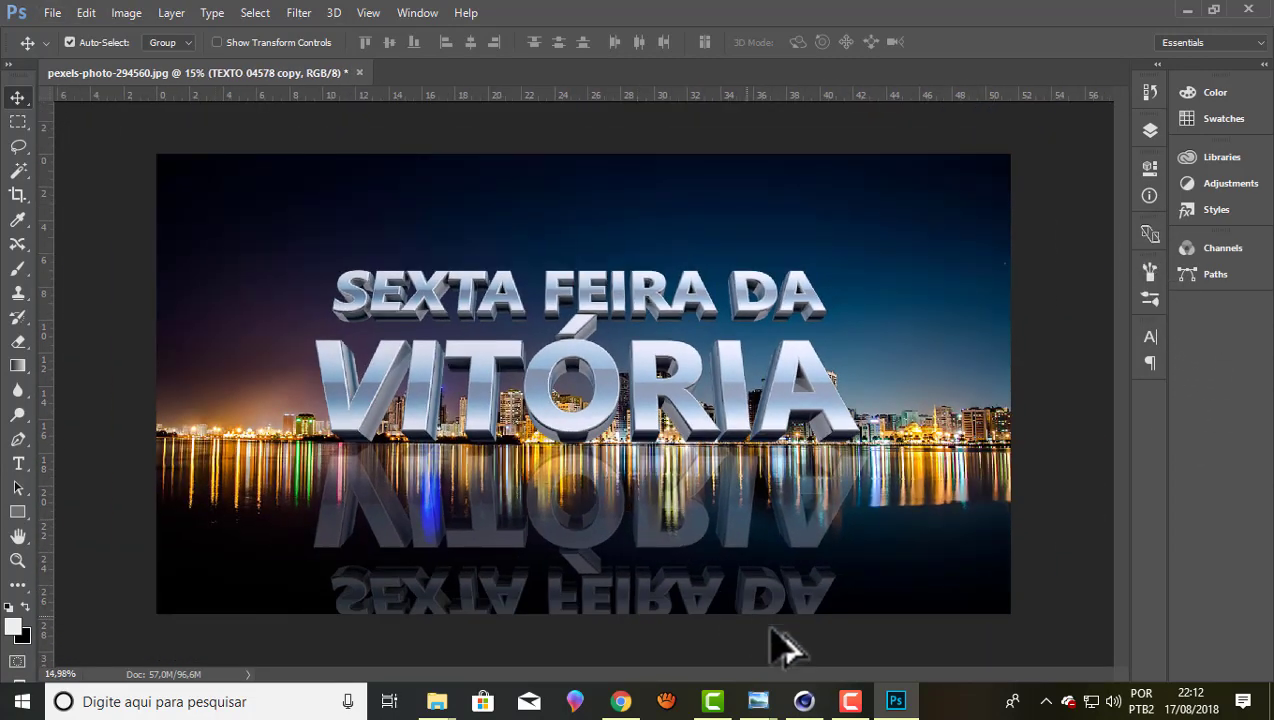
scroll(782, 648, "up", 1, "alt")
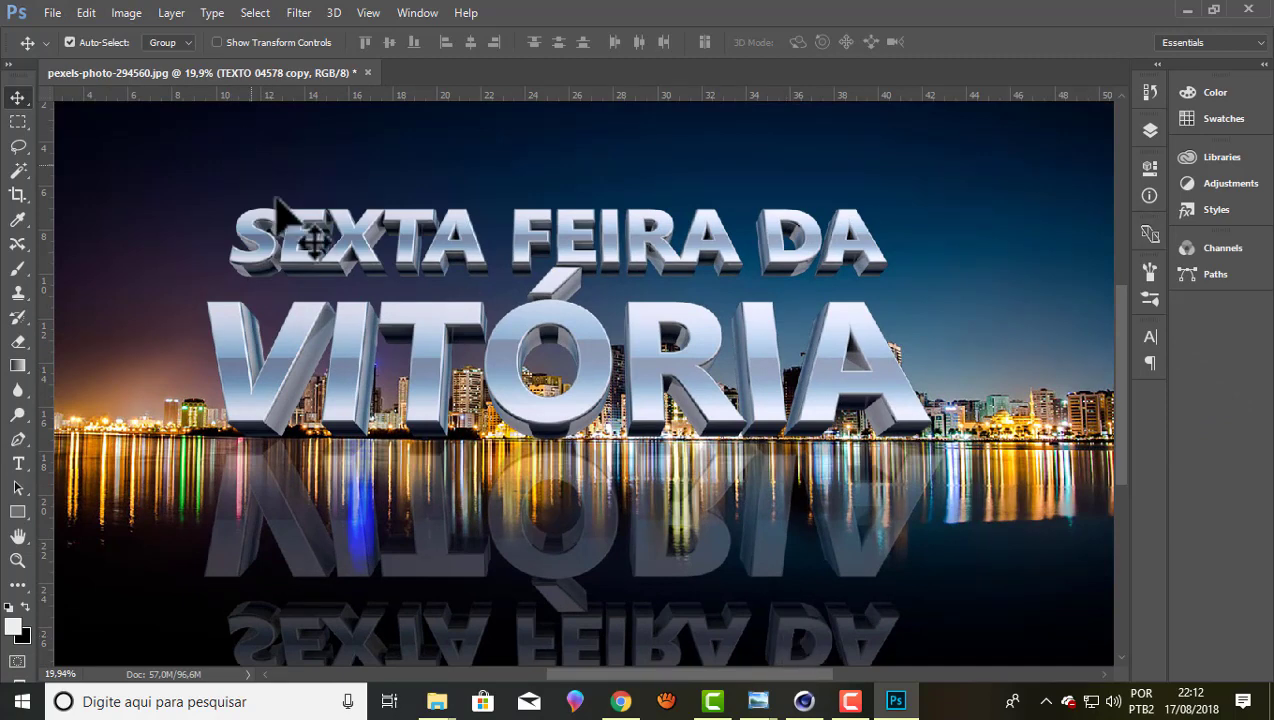
left_click_drag(1127, 298, 1124, 334)
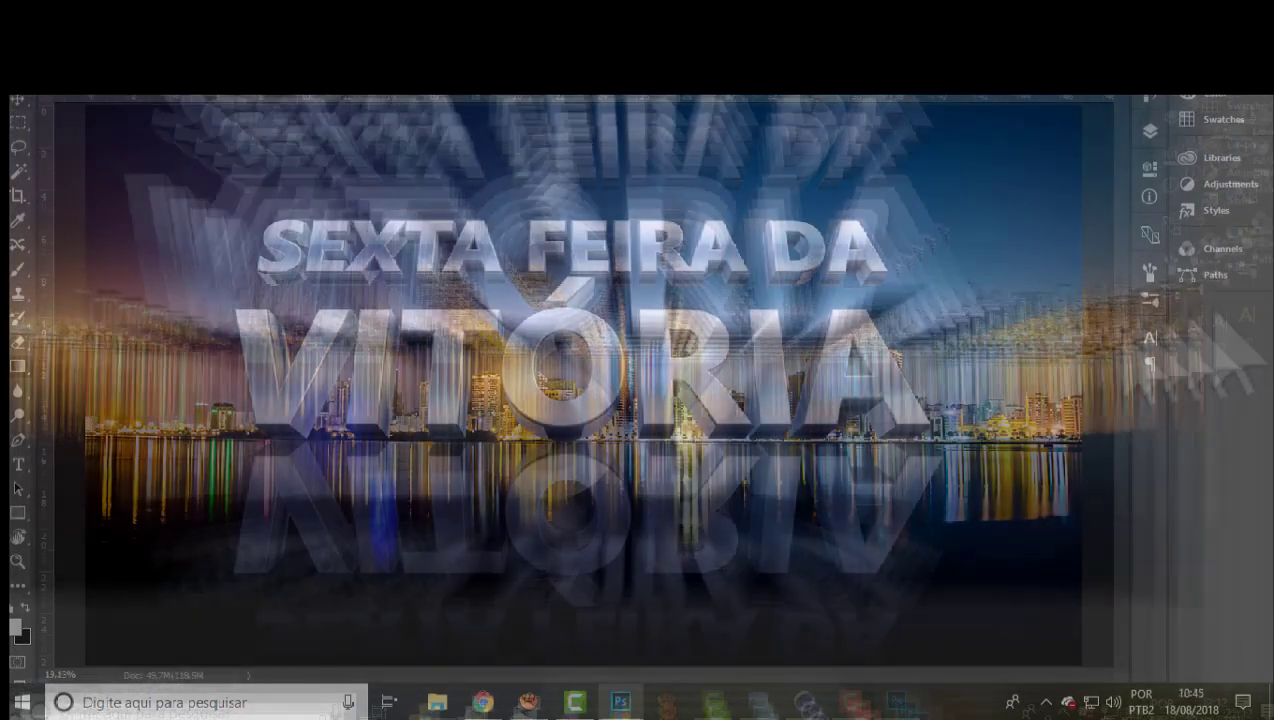